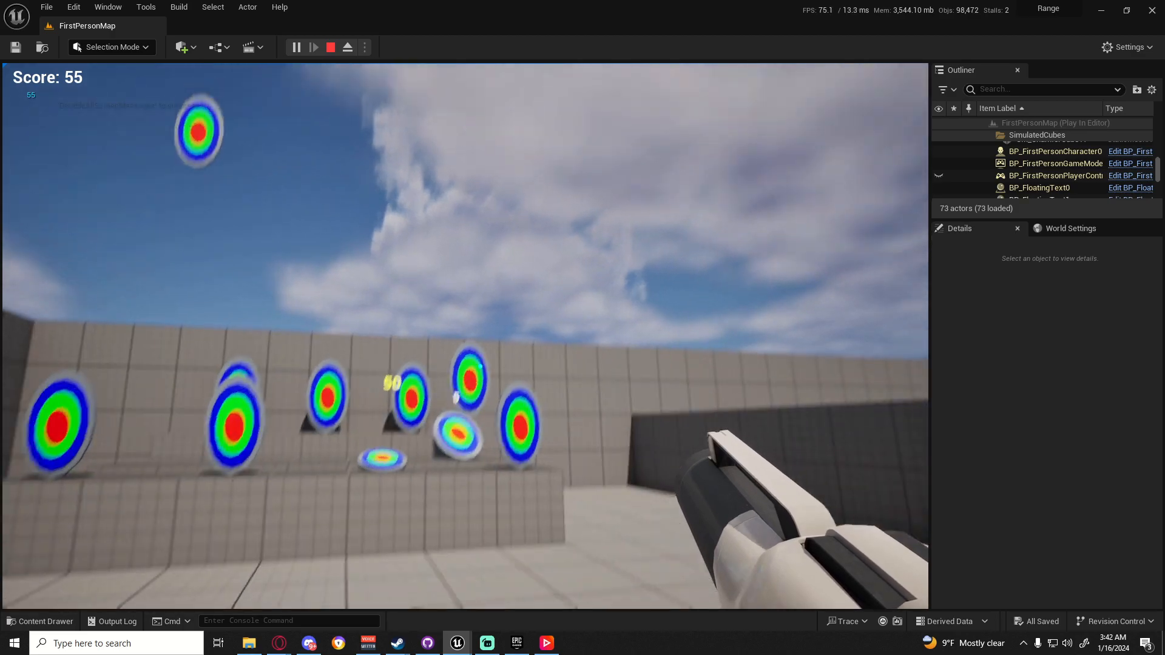
Playtest the shooting range by firing at its stationary and moving targets, and end the play session
click(480, 364)
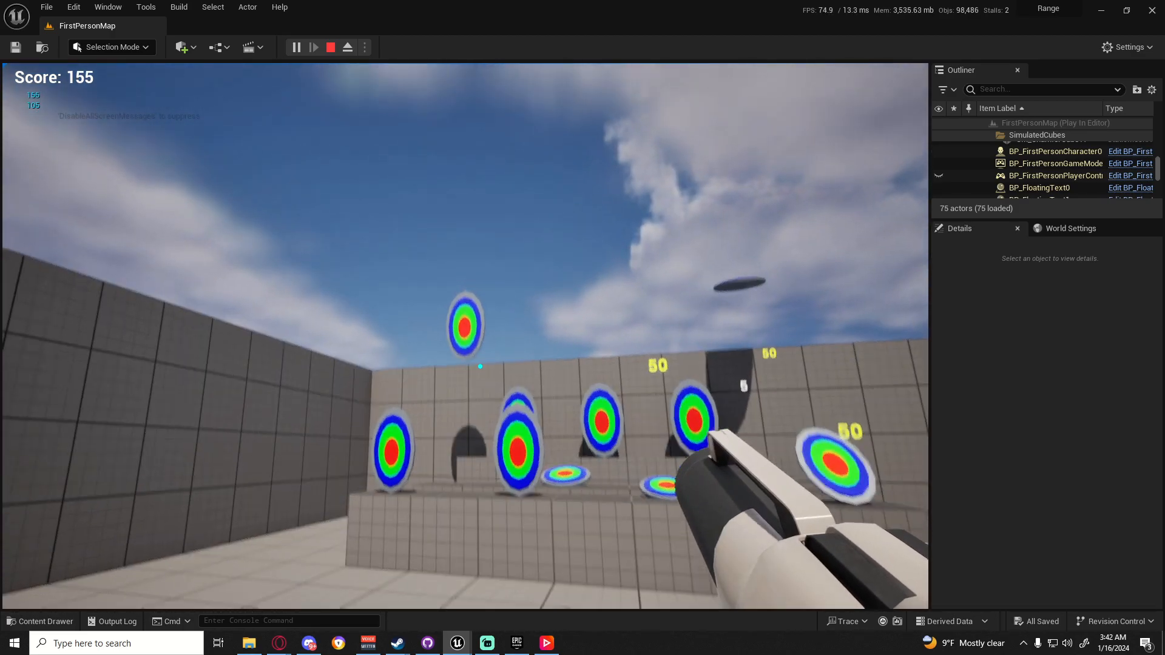
click(481, 365)
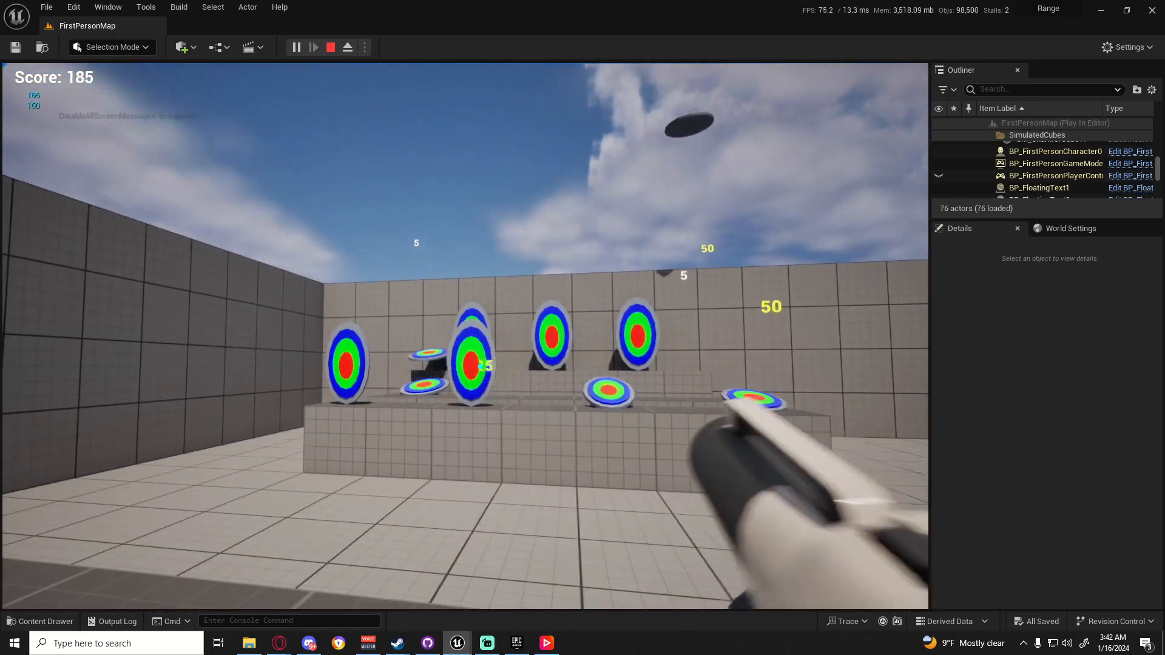
click(480, 366)
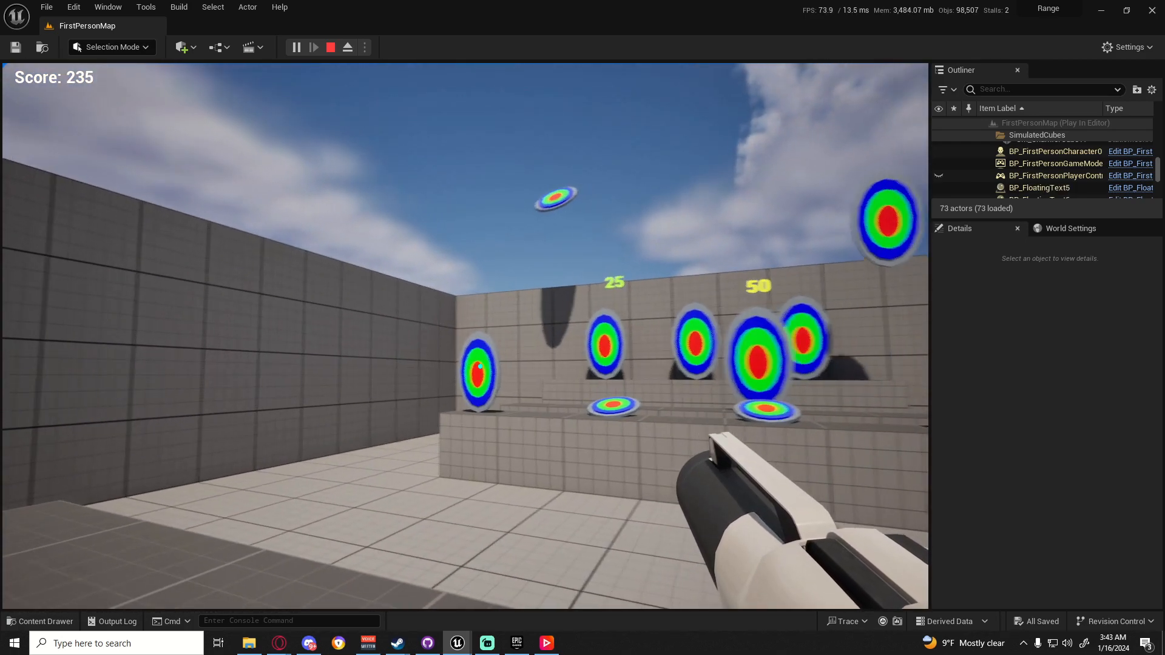
click(480, 366)
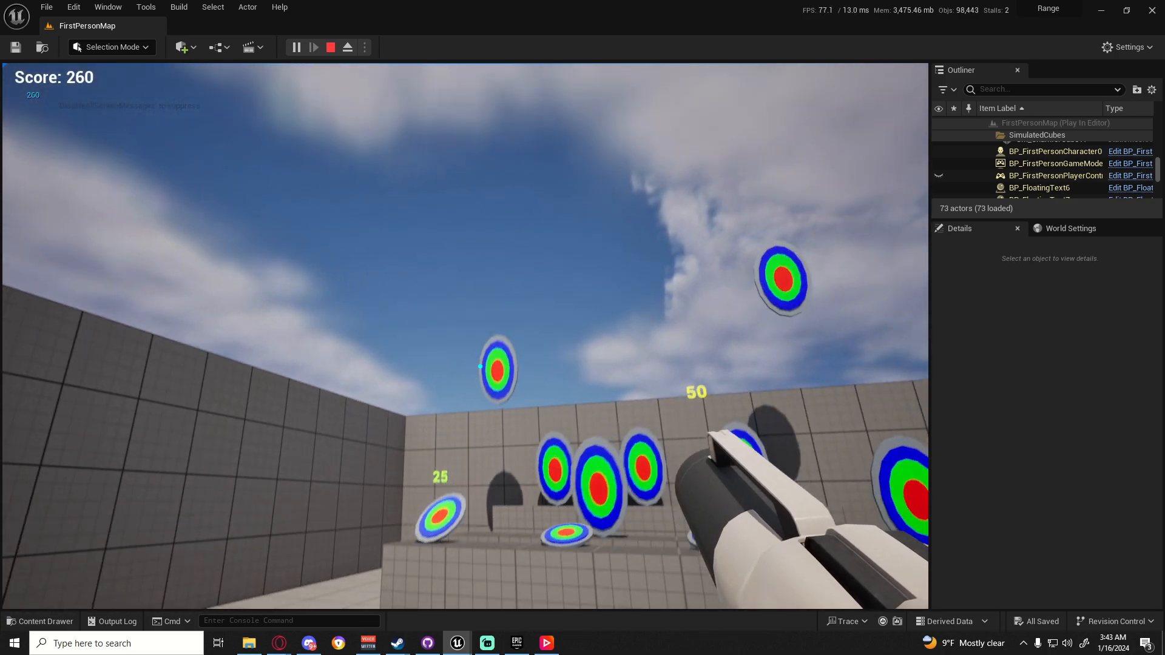
click(479, 365)
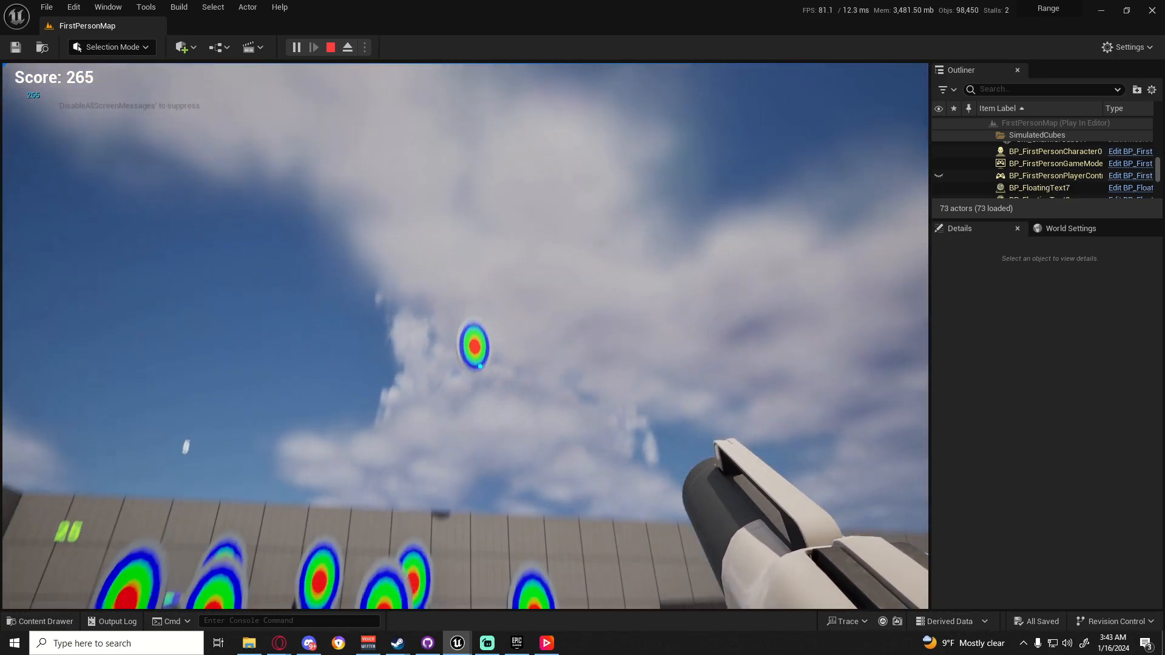
click(480, 367)
click(480, 366)
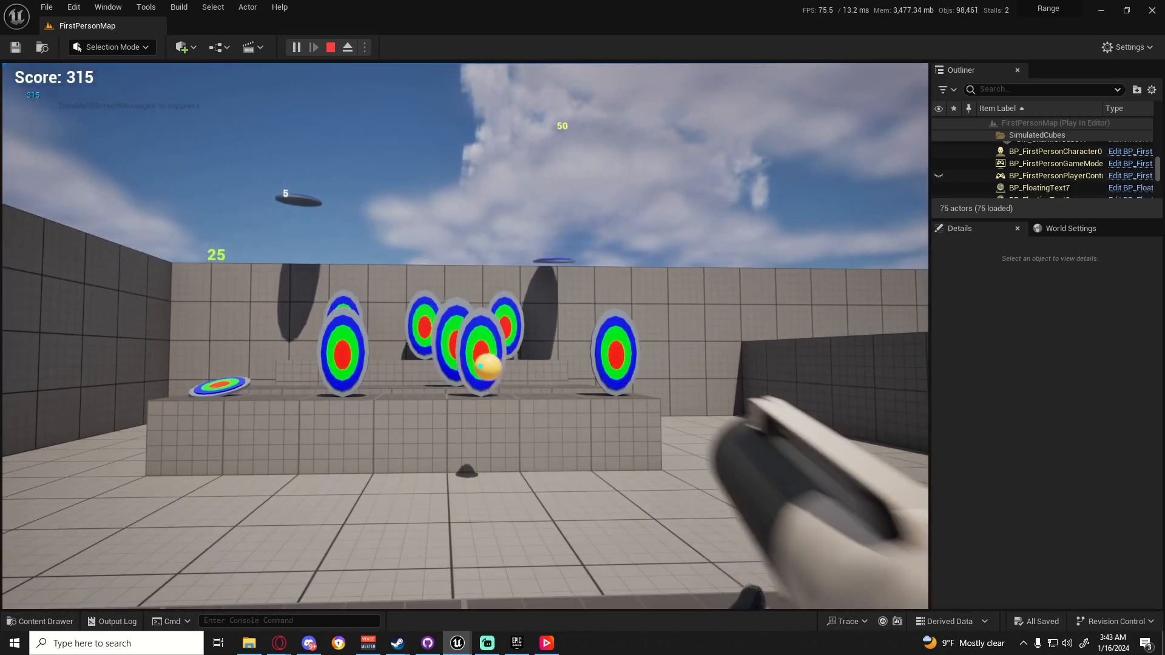
click(479, 366)
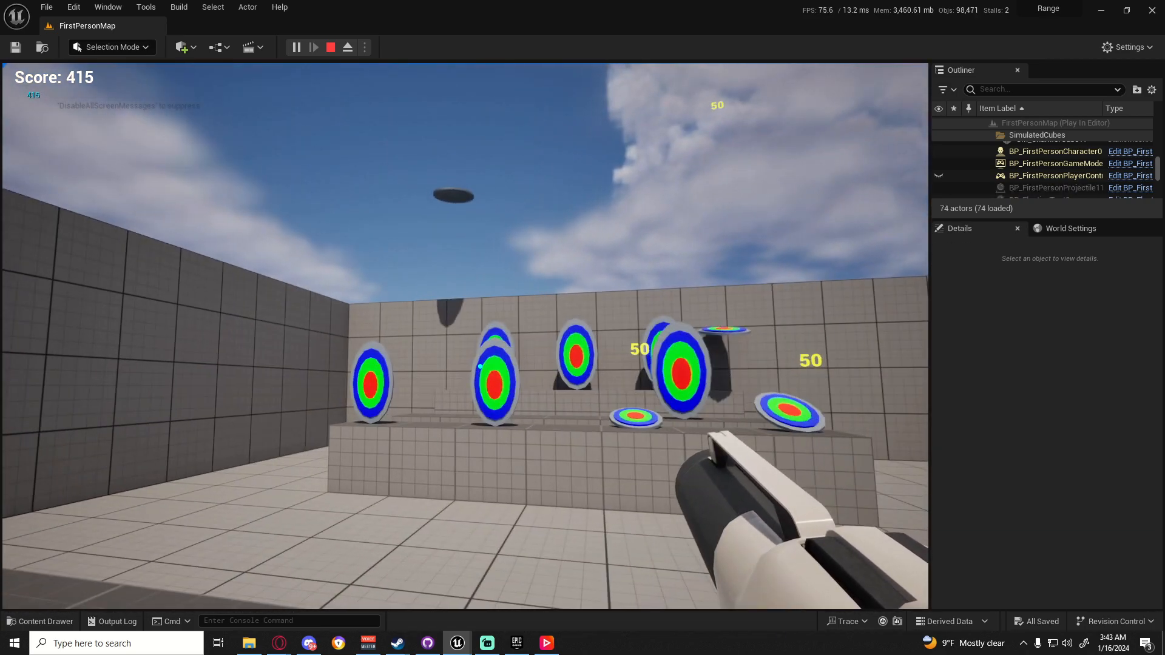
click(479, 367)
click(479, 366)
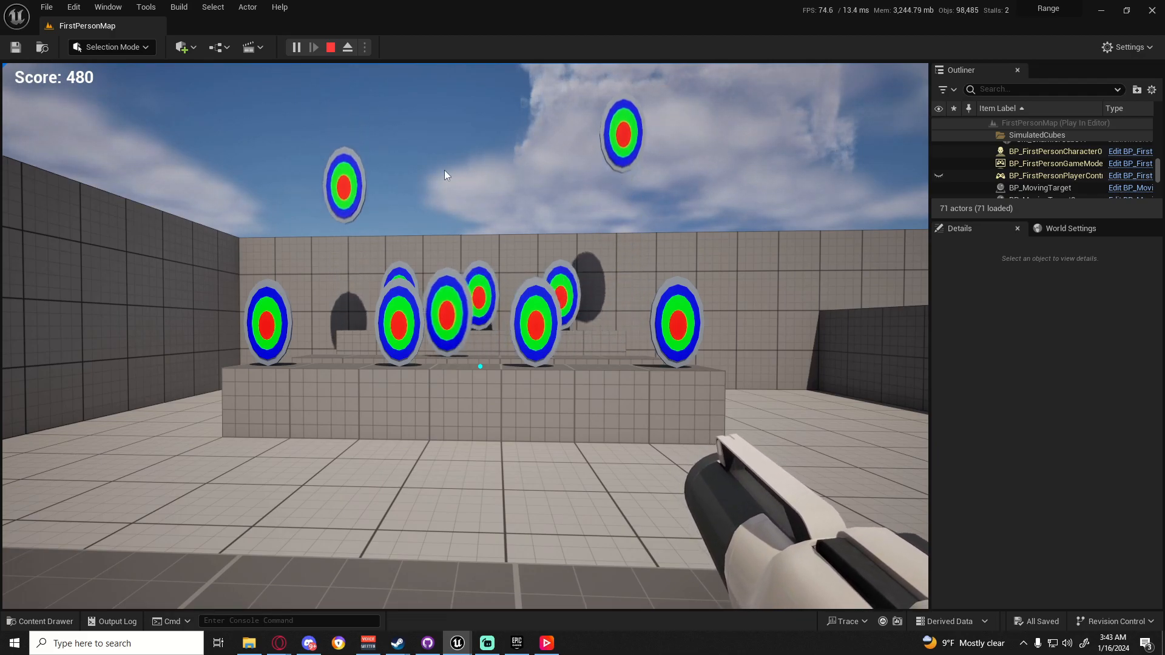
key(Escape)
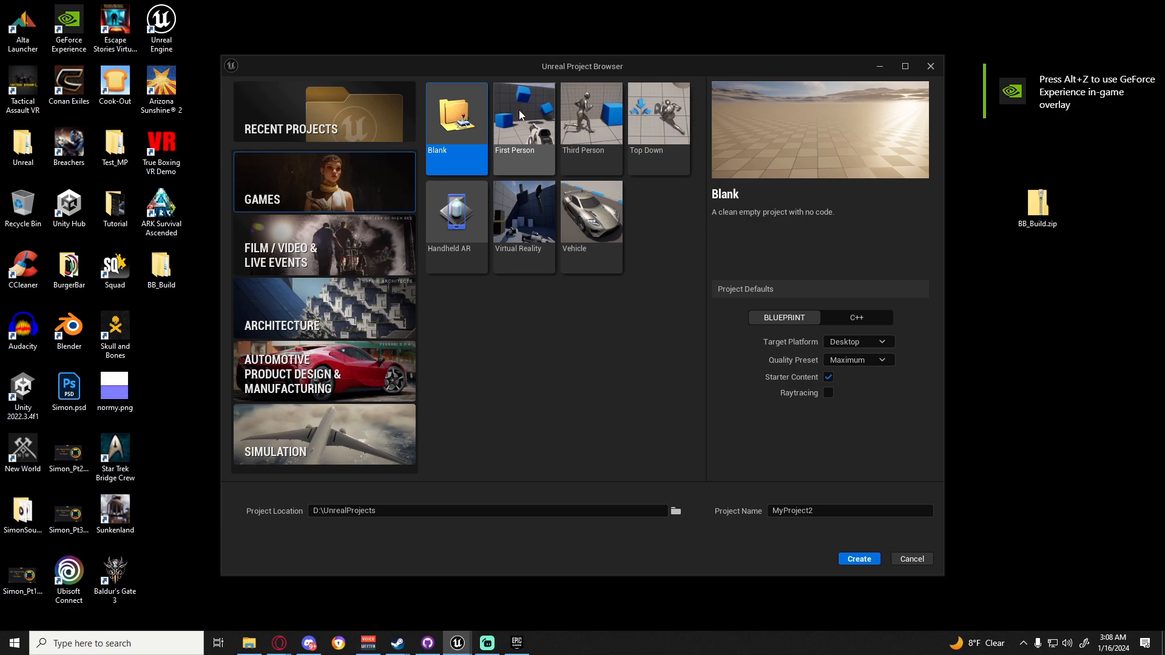
Create a Games project named ShootingRange from the First Person template, keeping the default Blueprint settings
click(527, 145)
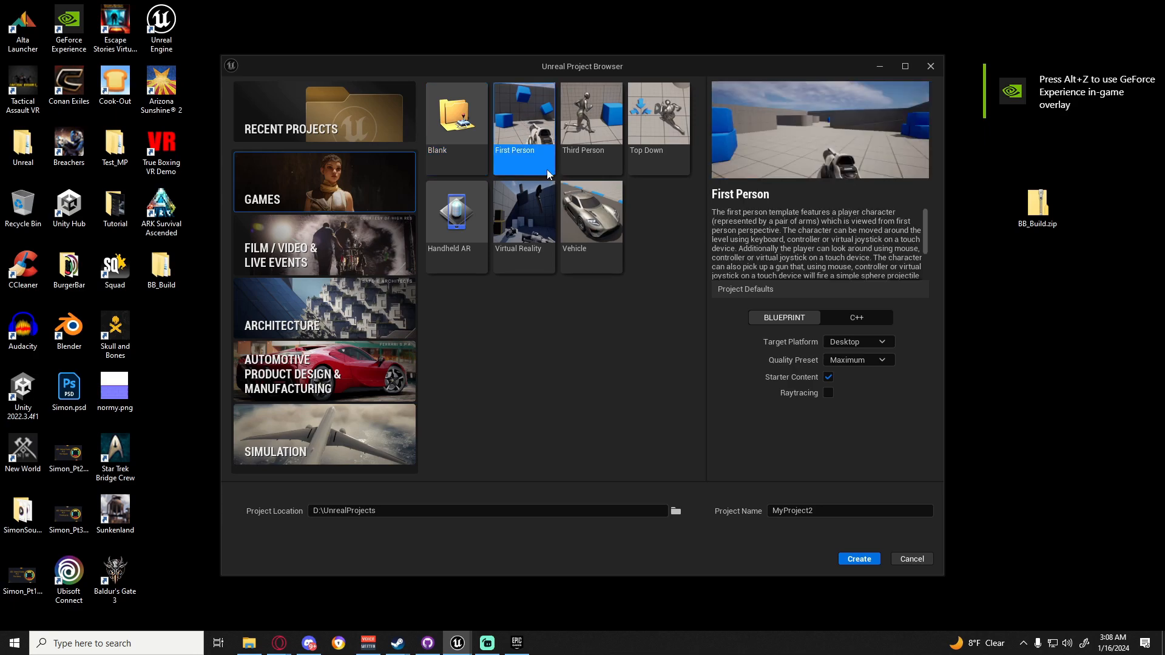
drag(827, 514, 747, 512)
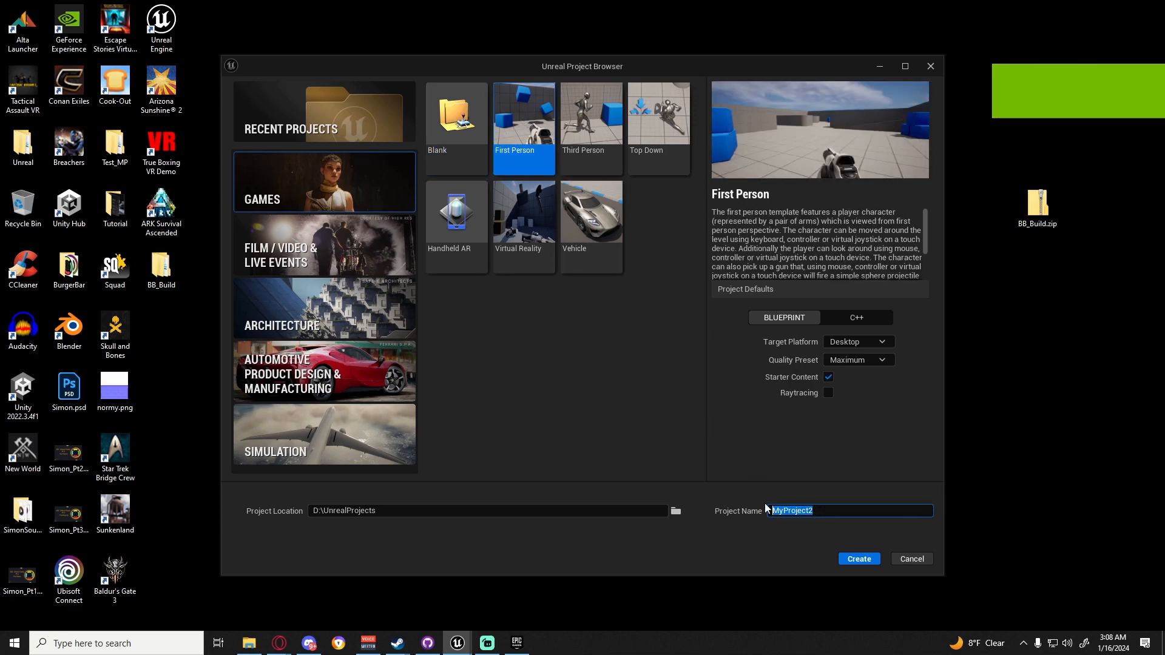
text(ShootingRange)
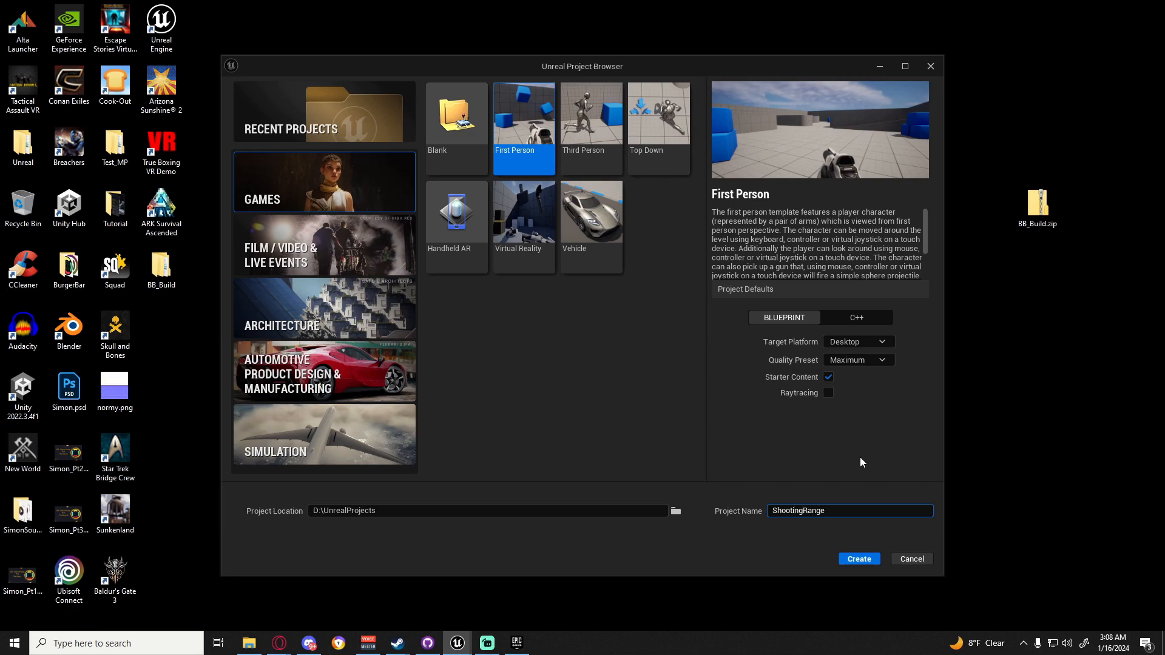
click(861, 561)
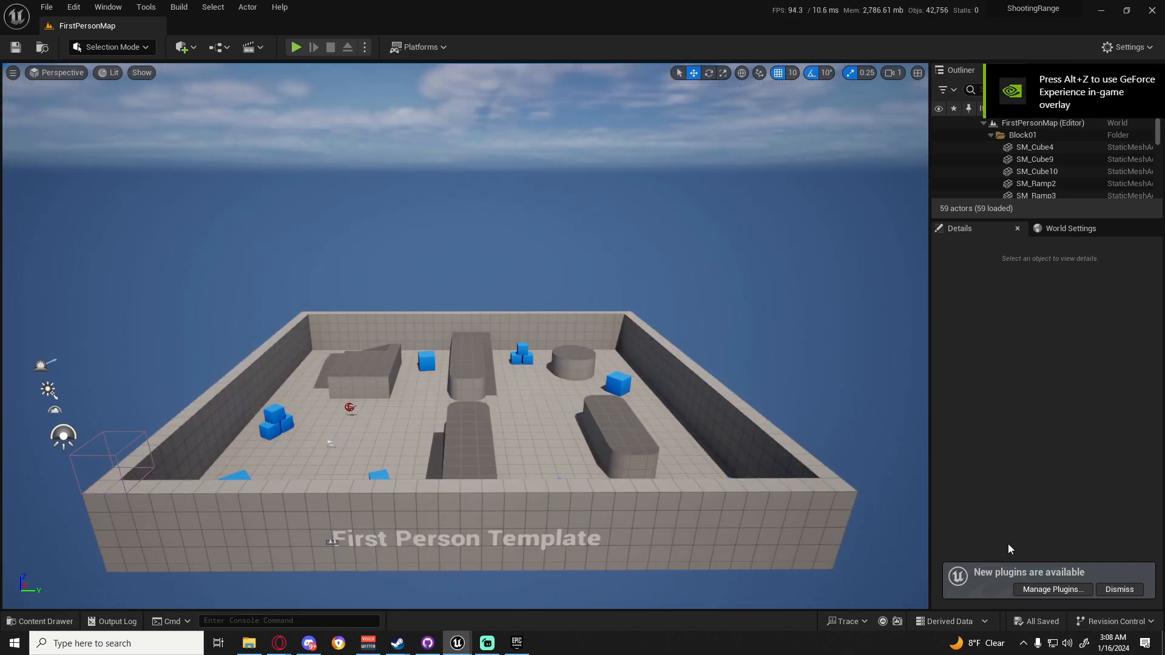
Delete the ramps, the extra block piece and the lone blue cube around the low block at the arena's far end
right_drag(338, 337, 369, 353)
key(w)
click(473, 322)
key(Delete)
click(440, 314)
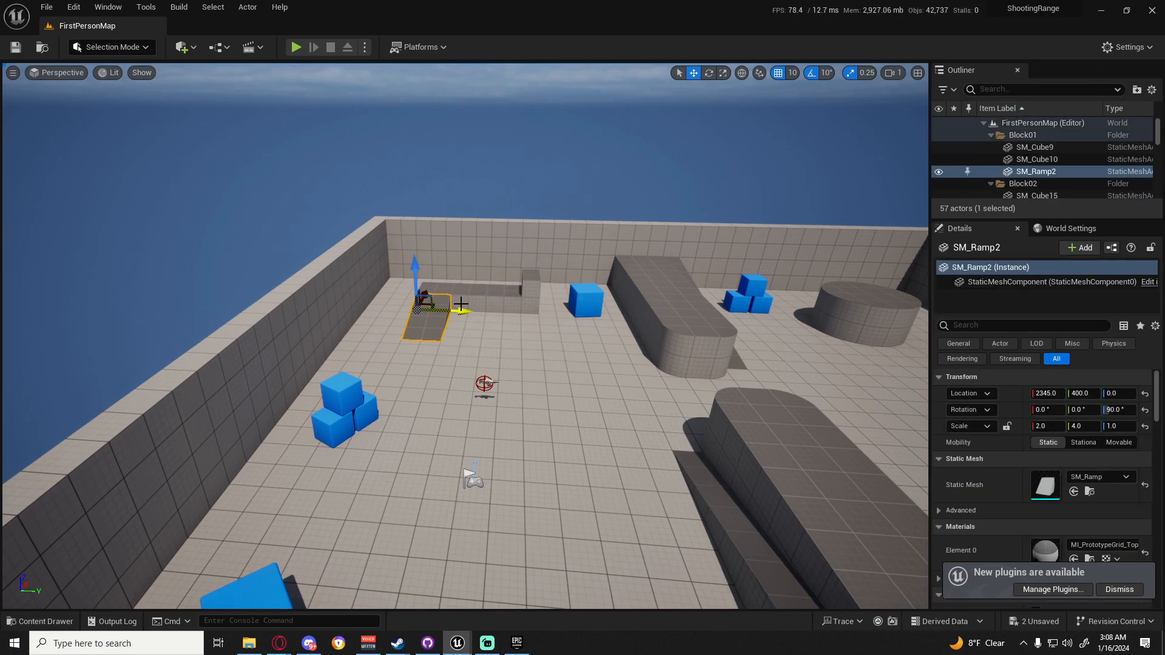
key(Delete)
click(467, 299)
click(583, 300)
key(Delete)
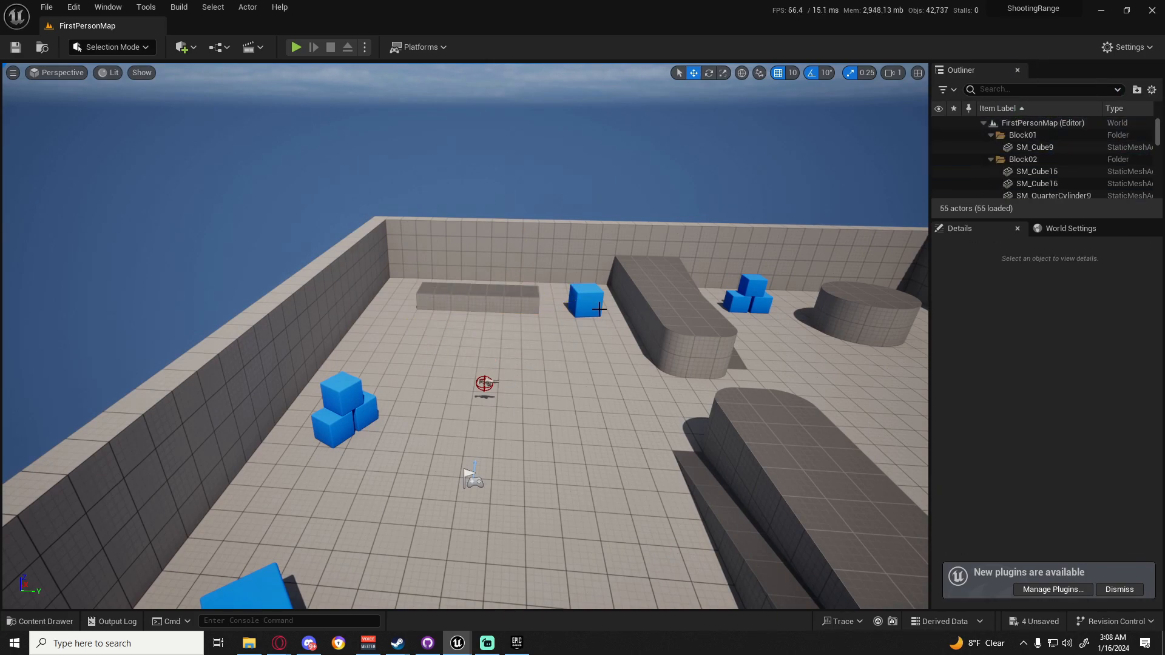
Delete the stack of three blue cubes beside the side wall and the blue piece near the arena's front corner
click(348, 387)
key(Delete)
click(333, 427)
key(Delete)
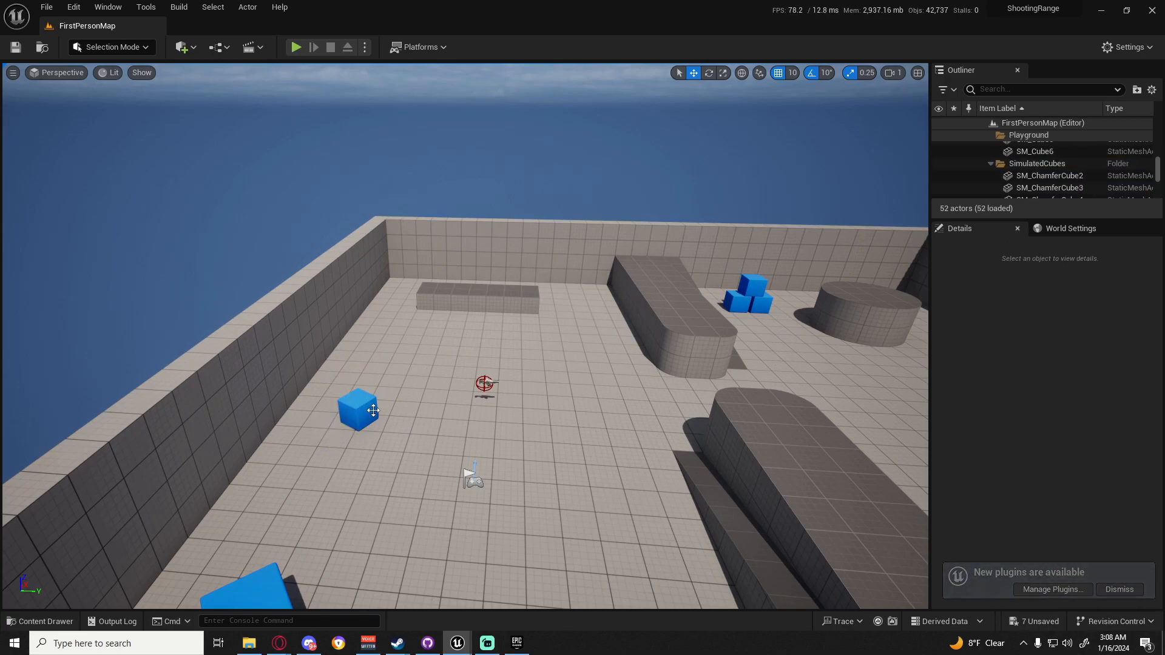
click(364, 413)
key(Delete)
right_drag(337, 491, 333, 522)
click(298, 503)
key(Delete)
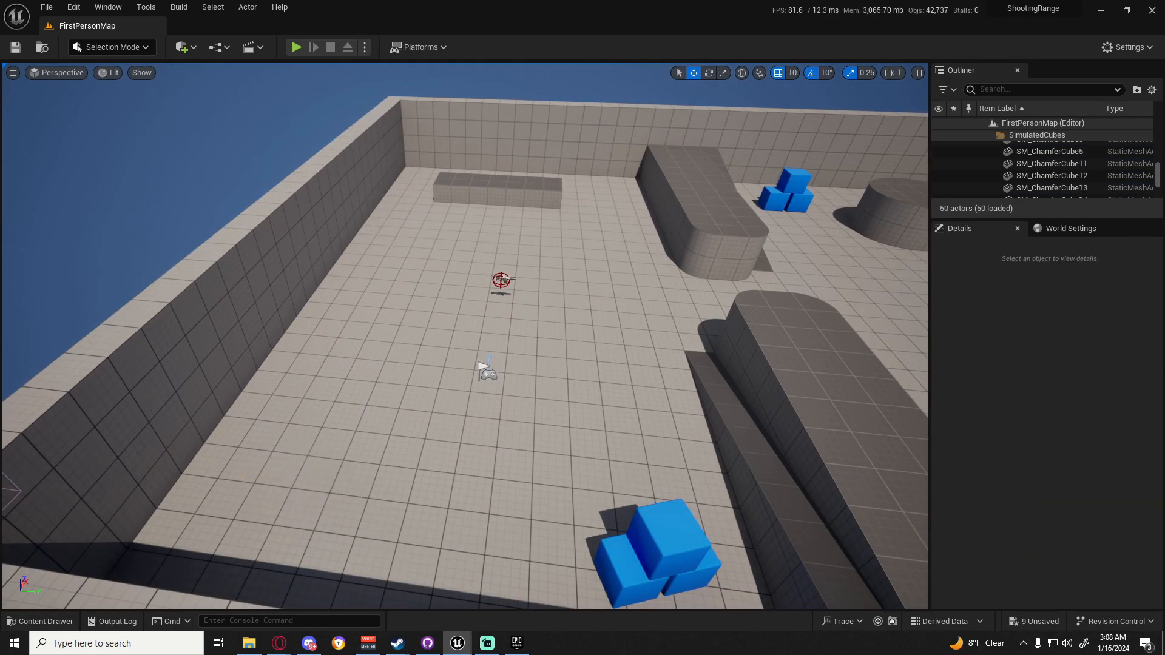
Delete the remaining stack of three blue cubes on the open floor near the front wall
click(653, 514)
key(Delete)
click(631, 561)
key(Delete)
click(679, 557)
key(Delete)
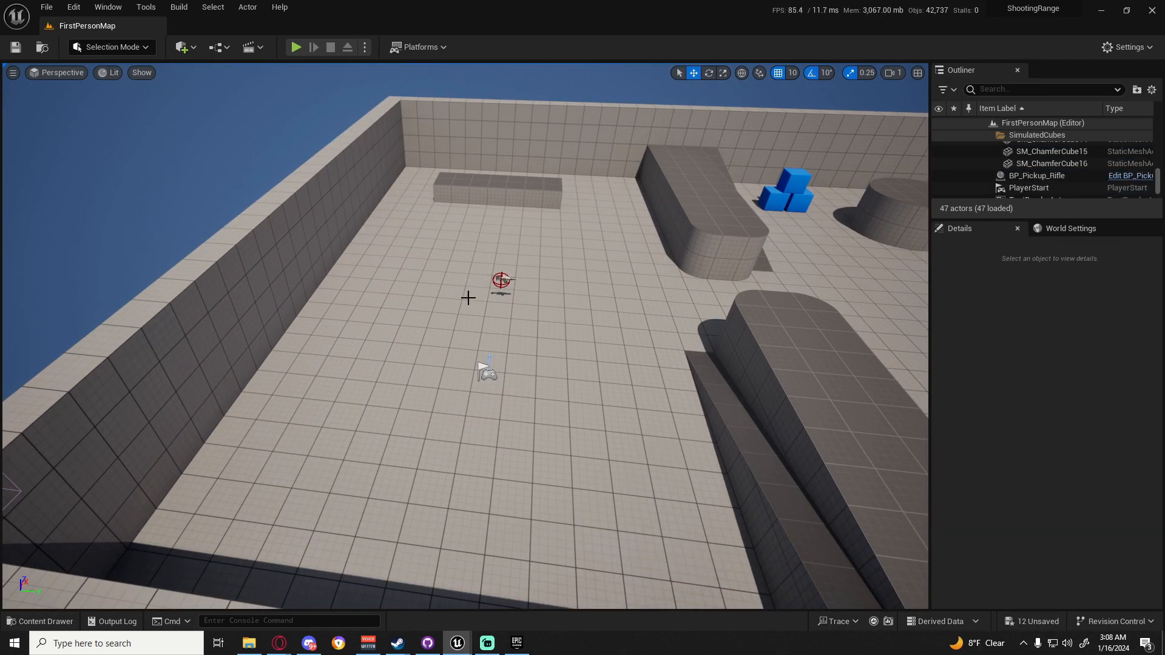
Move the low block beneath the rifle pickup to X 1465 and reduce its X scale to 1.0
click(501, 191)
drag(447, 184, 451, 291)
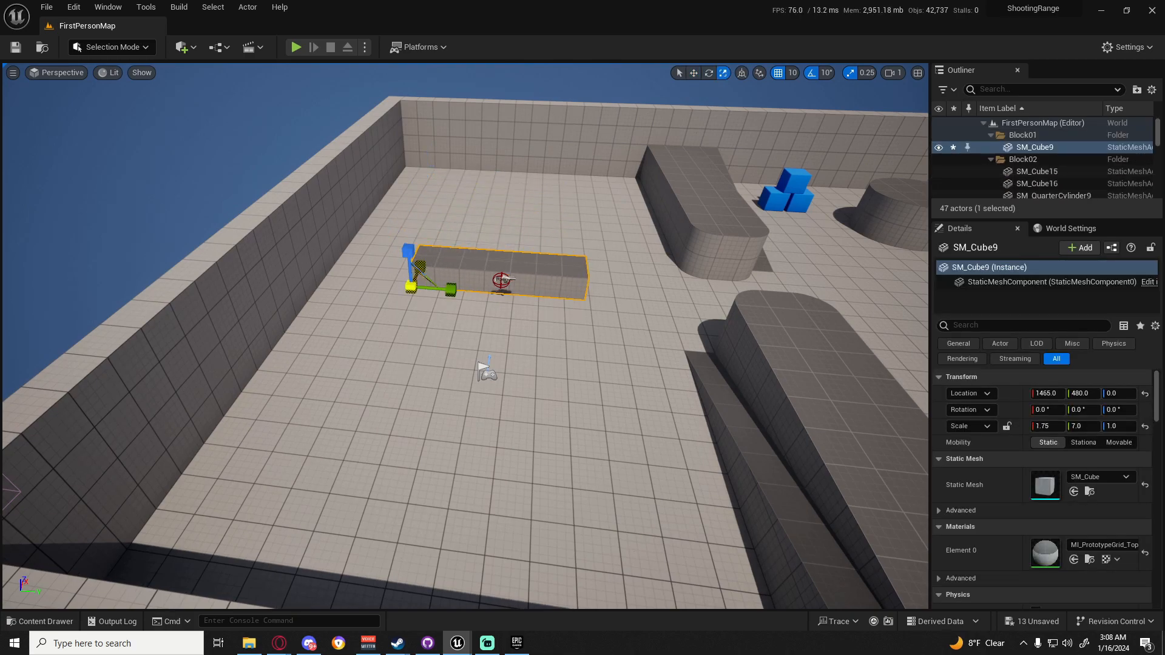
click(508, 286)
key(w)
mouse_move(435, 301)
right_down()
mouse_move(452, 261)
mouse_move(435, 302)
right_up()
key(w)
drag(444, 430, 424, 403)
right_drag(563, 357, 634, 350)
key(s)
click(564, 356)
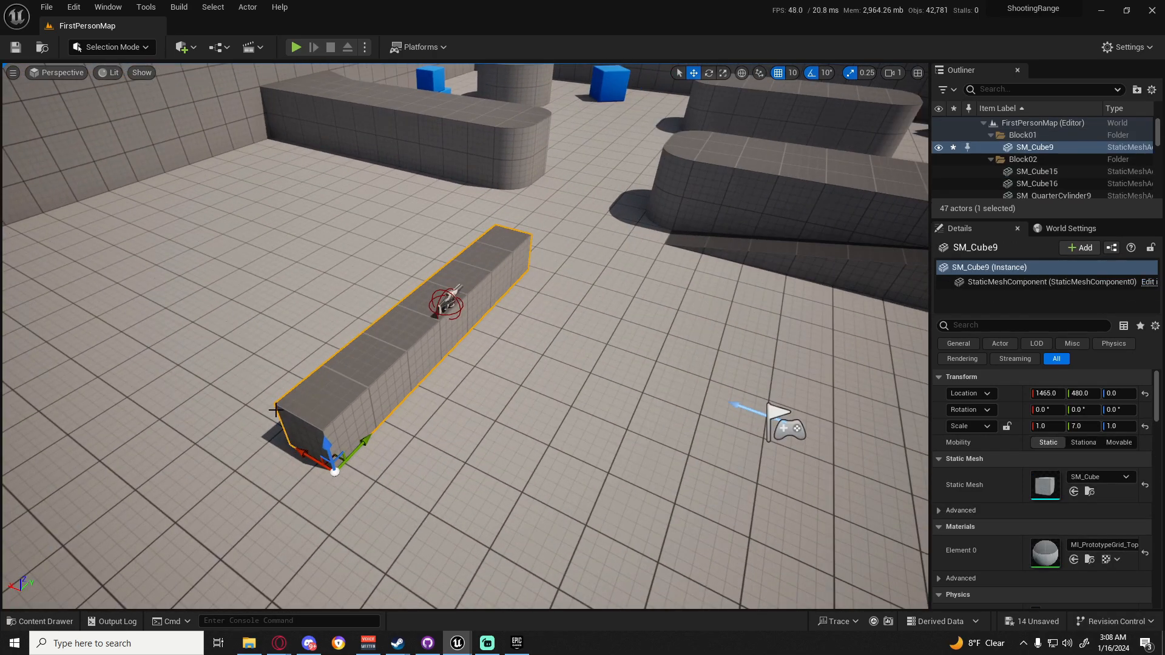
Duplicate the block three times toward the back wall to form four parallel rows, with the farthest at X 2815
alt+drag(308, 448, 34, 297)
right_drag(224, 320, 285, 291)
key(a)
key(w)
alt+drag(235, 489, 22, 435)
right_drag(227, 375, 279, 328)
key(d)
Double the height of the farthest block by setting its Z scale to 2.0
key(r)
drag(369, 264, 369, 234)
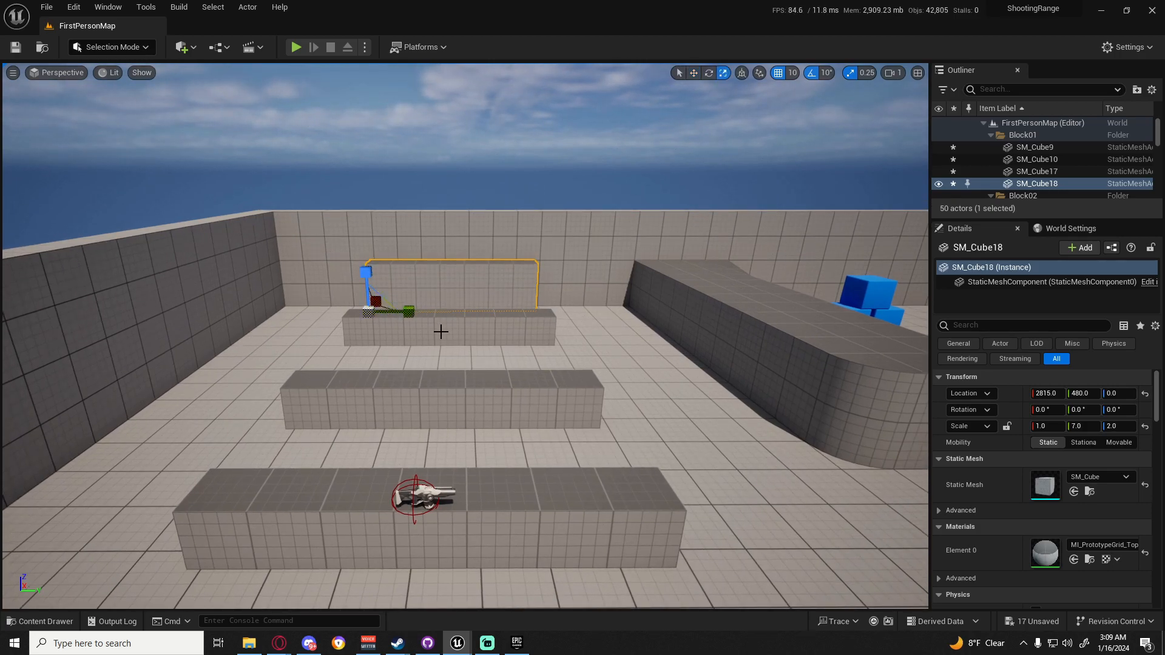
click(419, 312)
right_drag(395, 417, 382, 388)
key(s)
key(q)
key(w)
Select the rifle pickup in the level and locate its BP_Pickup_Rifle asset in the Content Browser
click(37, 620)
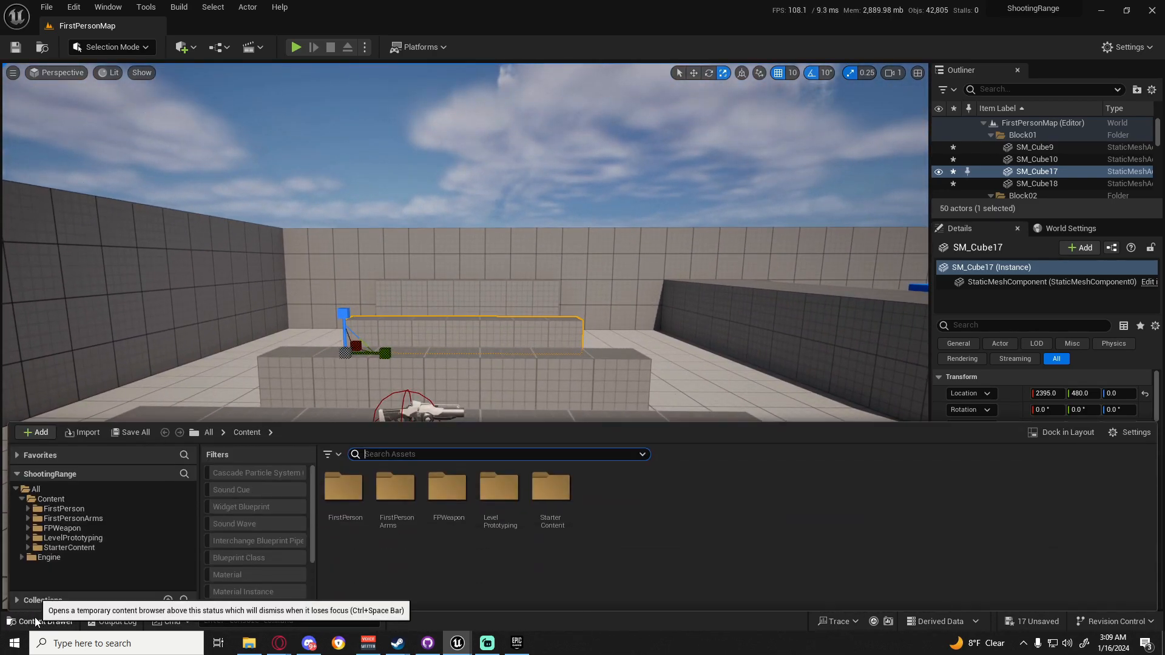
click(411, 413)
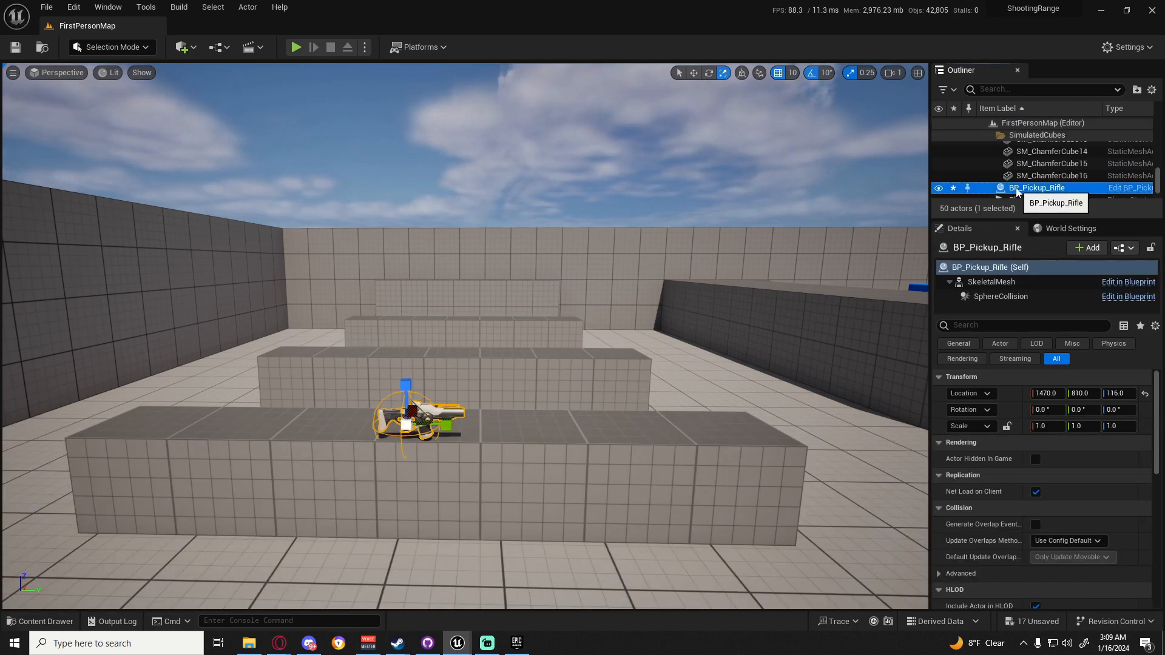
right_click(1017, 193)
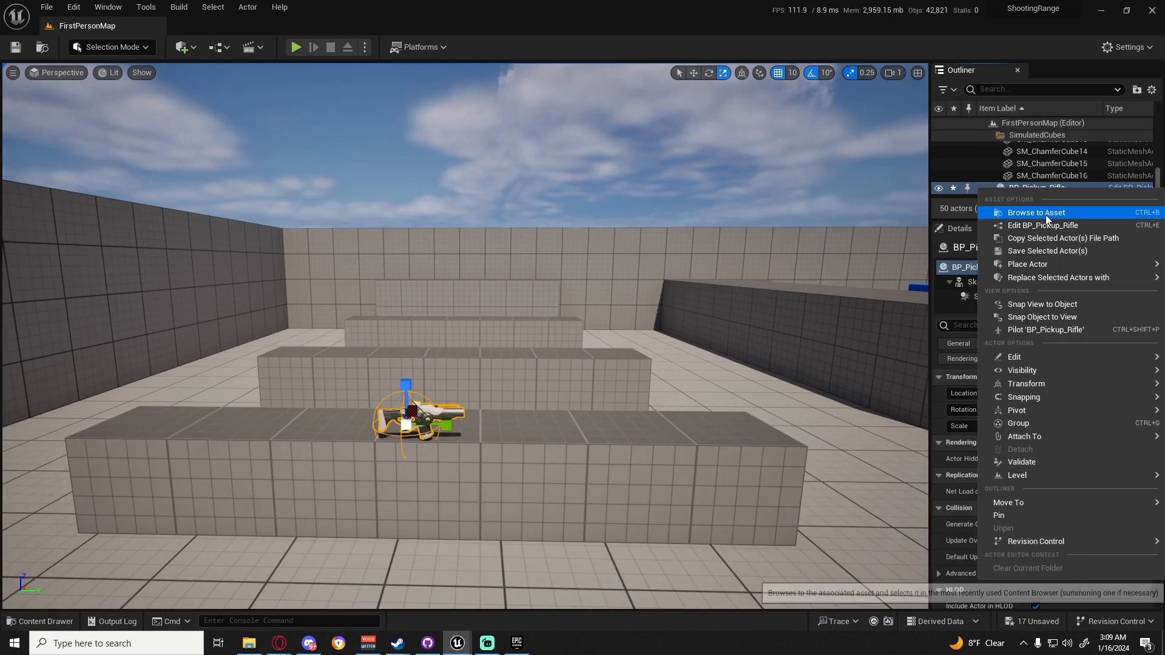
click(1047, 213)
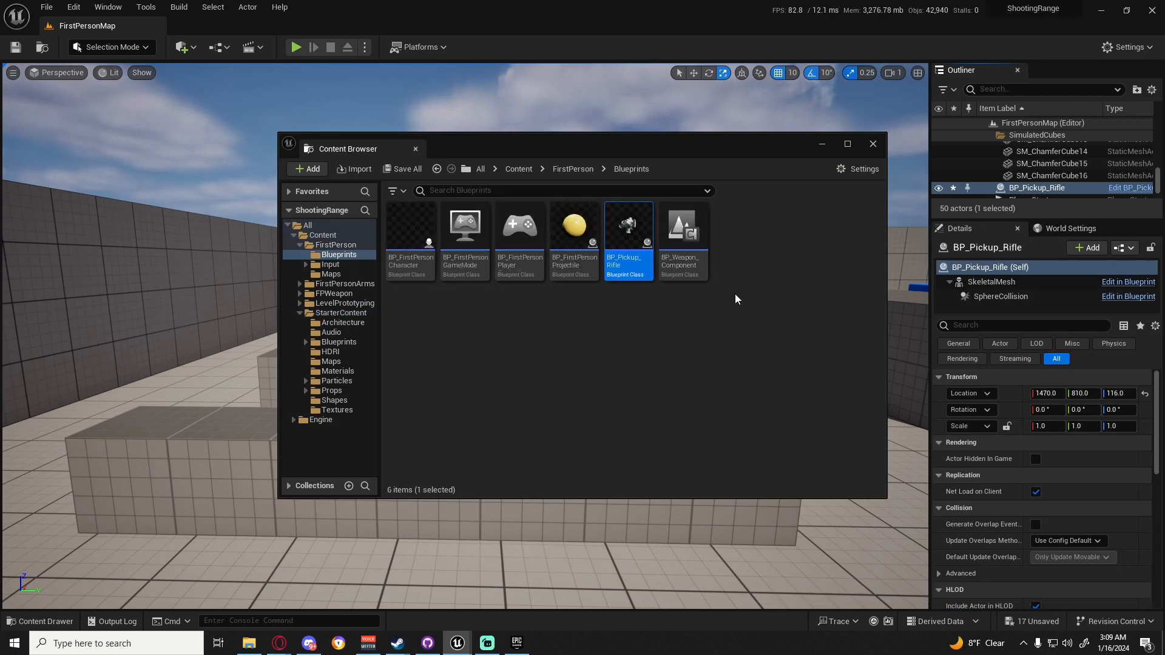
Open the BP_Weapon_Component blueprint and maximize its editor window
click(692, 267)
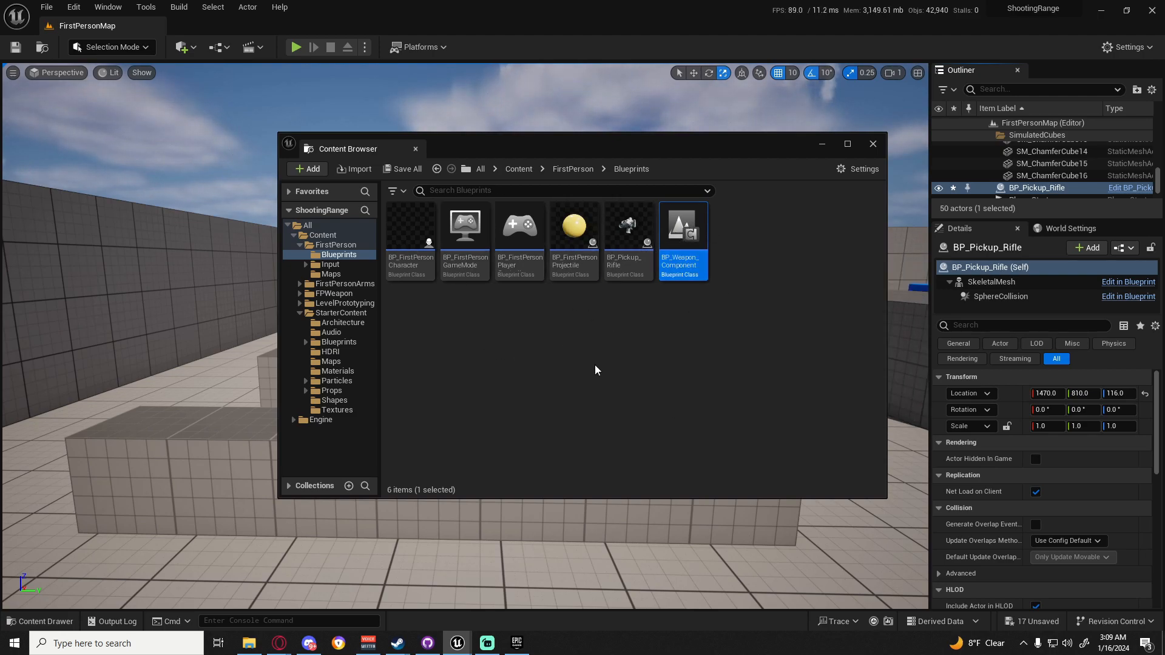
double_click(683, 234)
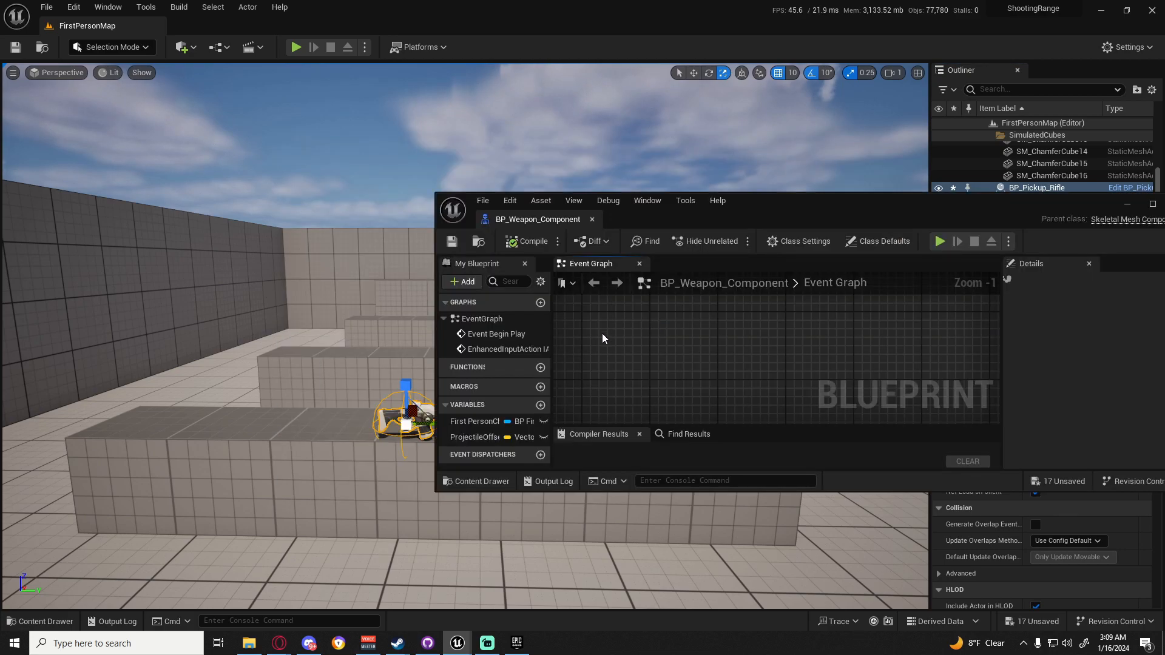
double_click(732, 206)
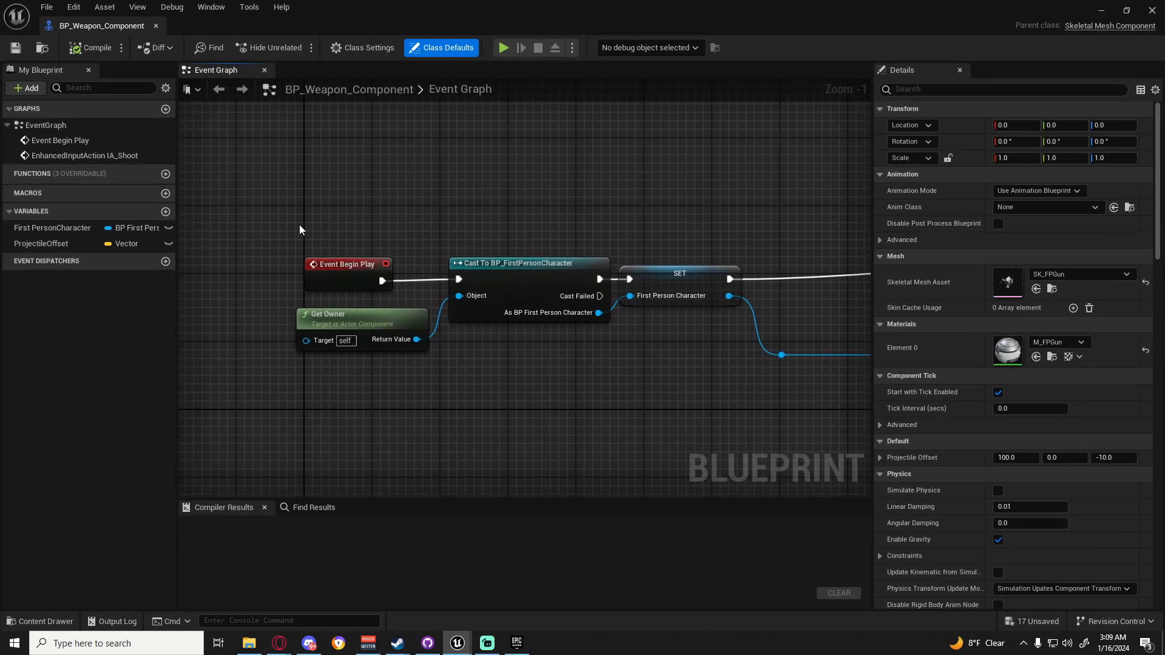
Examine the Event Begin Play chain in the Event Graph, from the character cast and weapon attachment to Add Mapping Context
drag(305, 228, 565, 293)
scroll(649, 296, down, 2)
right_drag(633, 283, 275, 286)
right_drag(545, 270, 200, 261)
right_drag(684, 216, 443, 215)
drag(308, 256, 293, 265)
right_drag(606, 226, 261, 246)
right_drag(686, 234, 278, 229)
right_drag(643, 259, 576, 215)
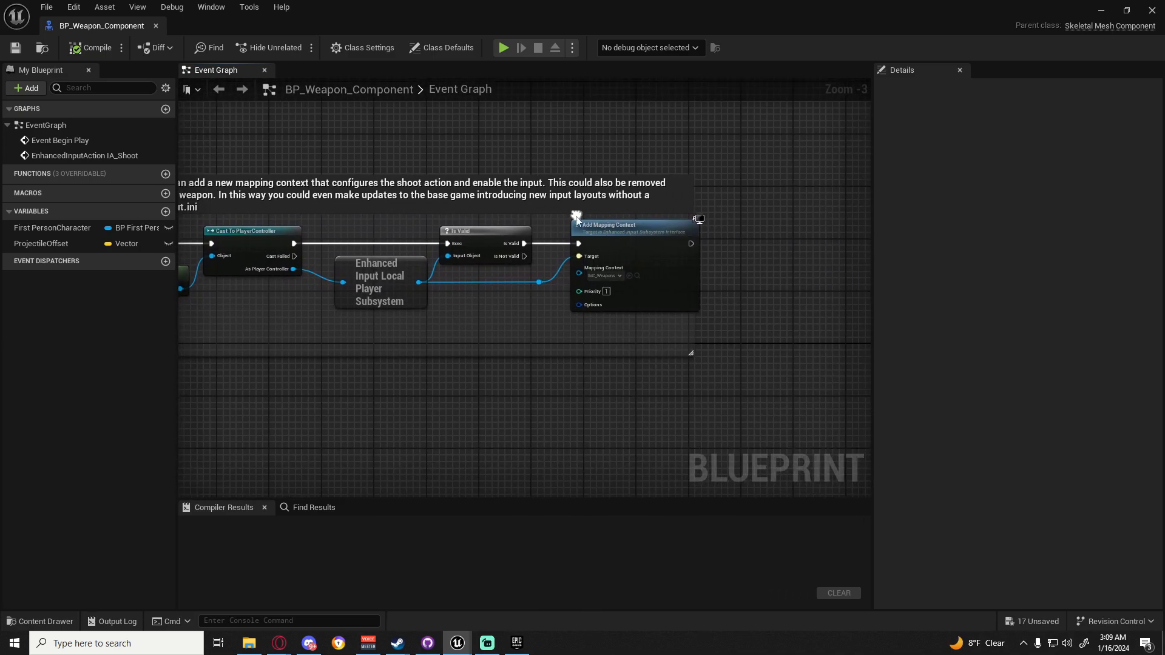
drag(537, 319, 752, 220)
scroll(479, 282, down, 2)
right_drag(441, 330, 554, 255)
right_drag(314, 309, 507, 301)
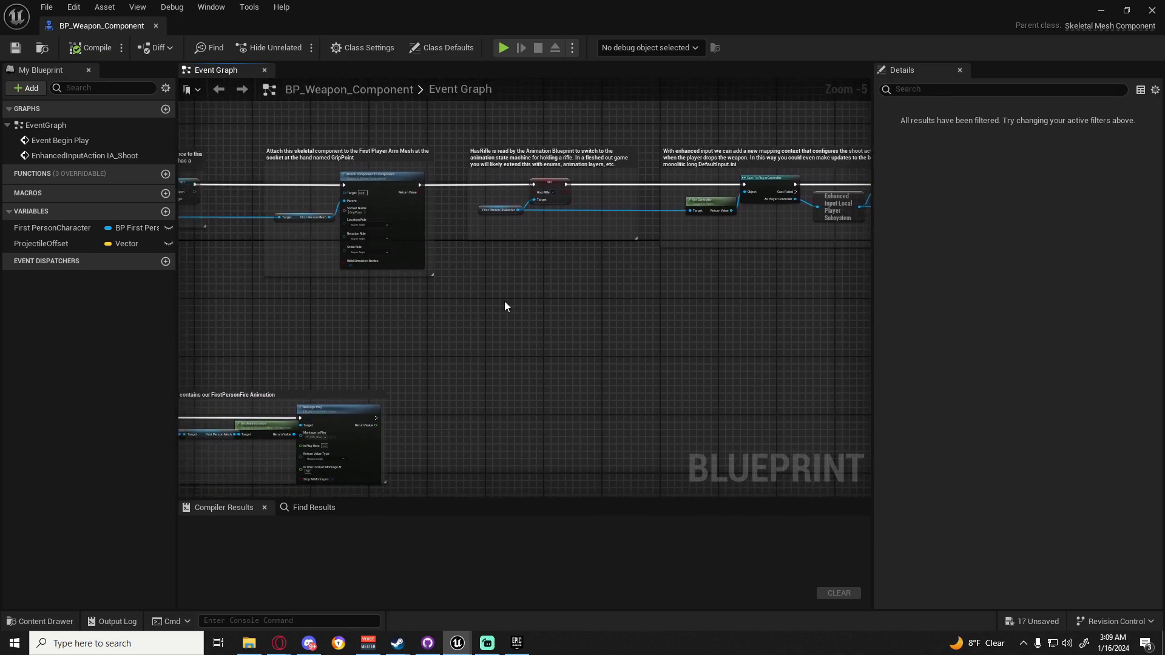
right_drag(295, 292, 293, 258)
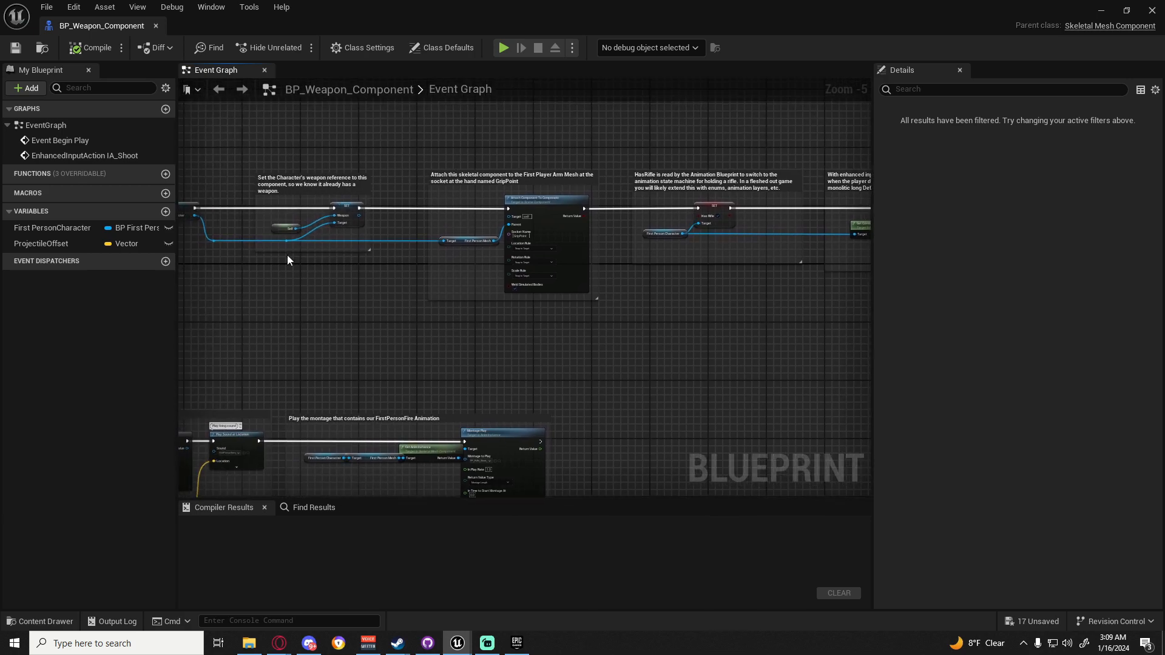
right_drag(512, 328, 633, 297)
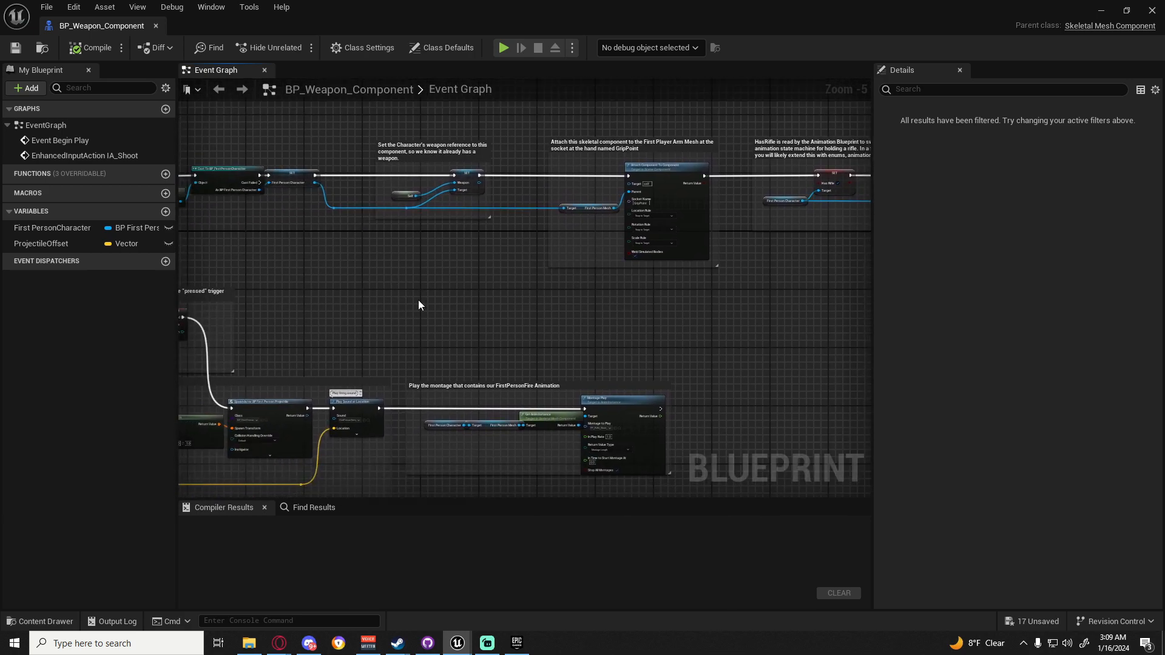
right_drag(373, 241, 549, 274)
drag(326, 176, 780, 311)
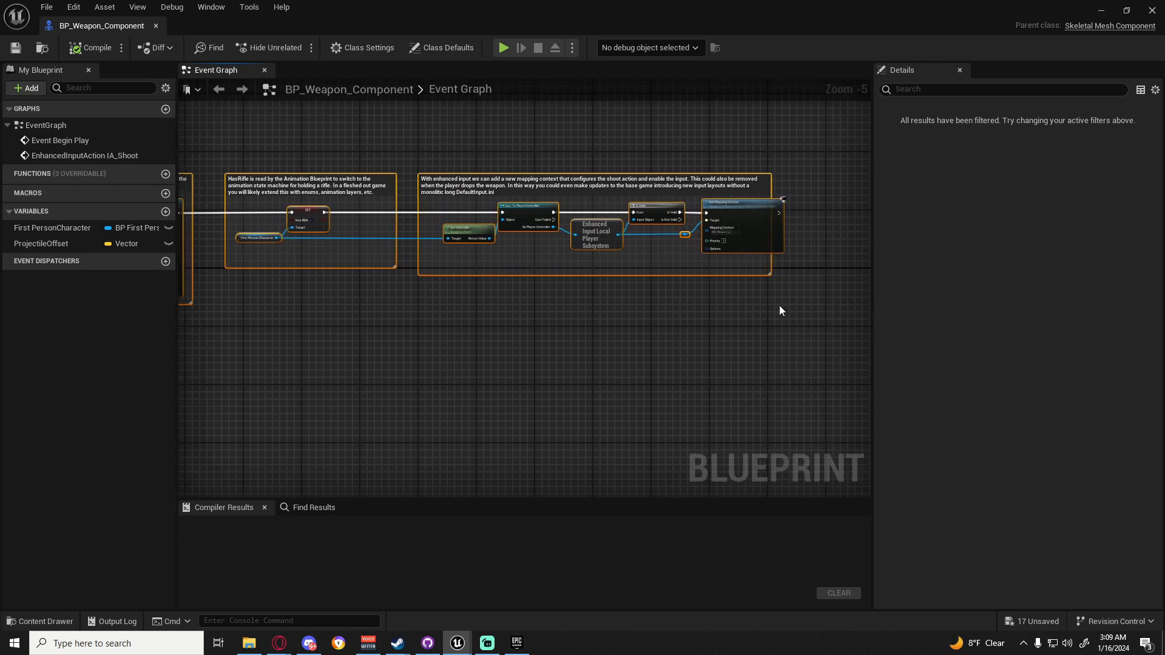
click(620, 329)
Examine the IA_Shoot firing chain in the Event Graph, from the input action through projectile spawning to the Play Sound at Location node
right_drag(474, 370, 733, 206)
right_drag(402, 230, 723, 250)
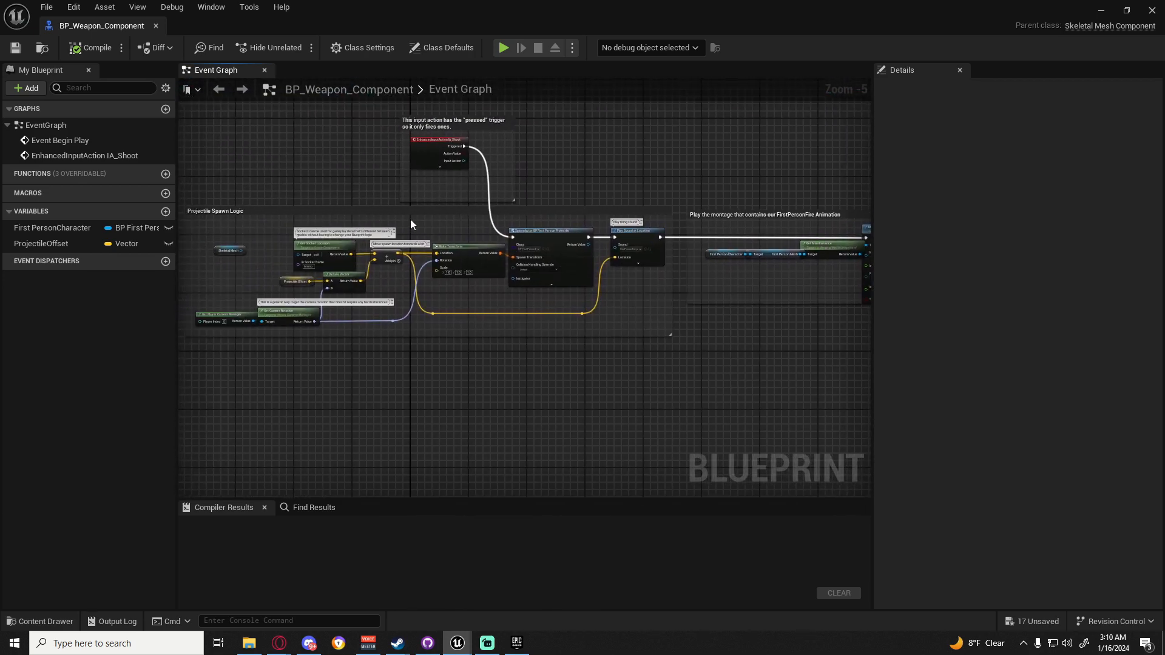
scroll(497, 270, up, 5)
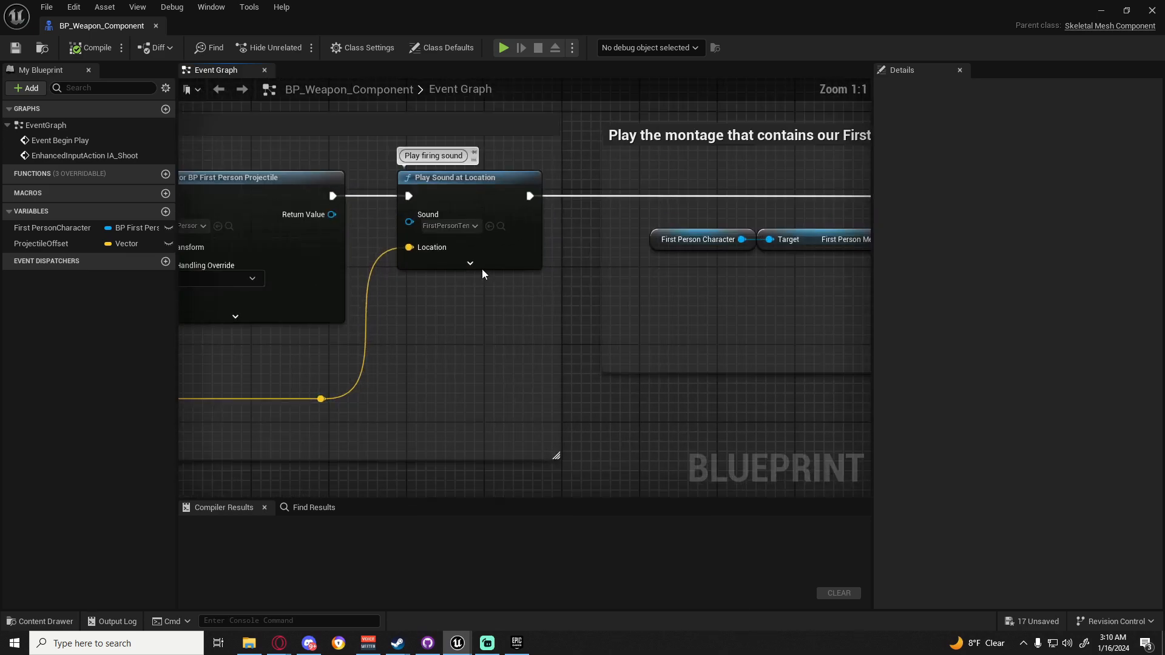
click(489, 242)
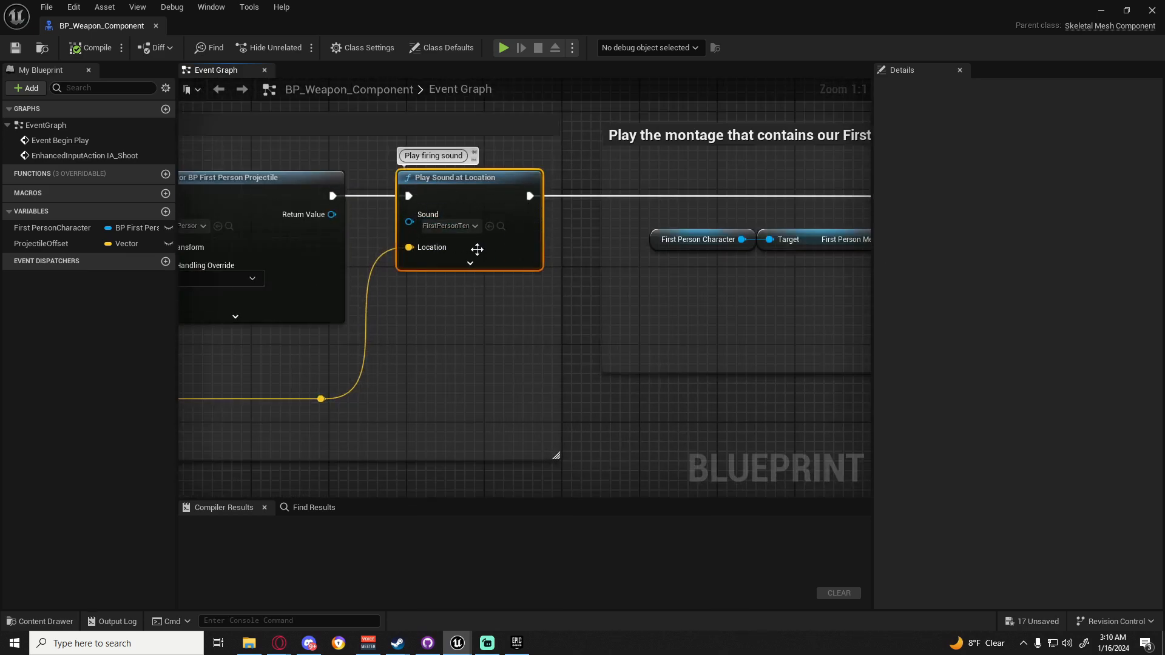
scroll(426, 325, down, 5)
right_drag(426, 325, 560, 370)
right_drag(370, 255, 629, 337)
scroll(526, 352, up, 5)
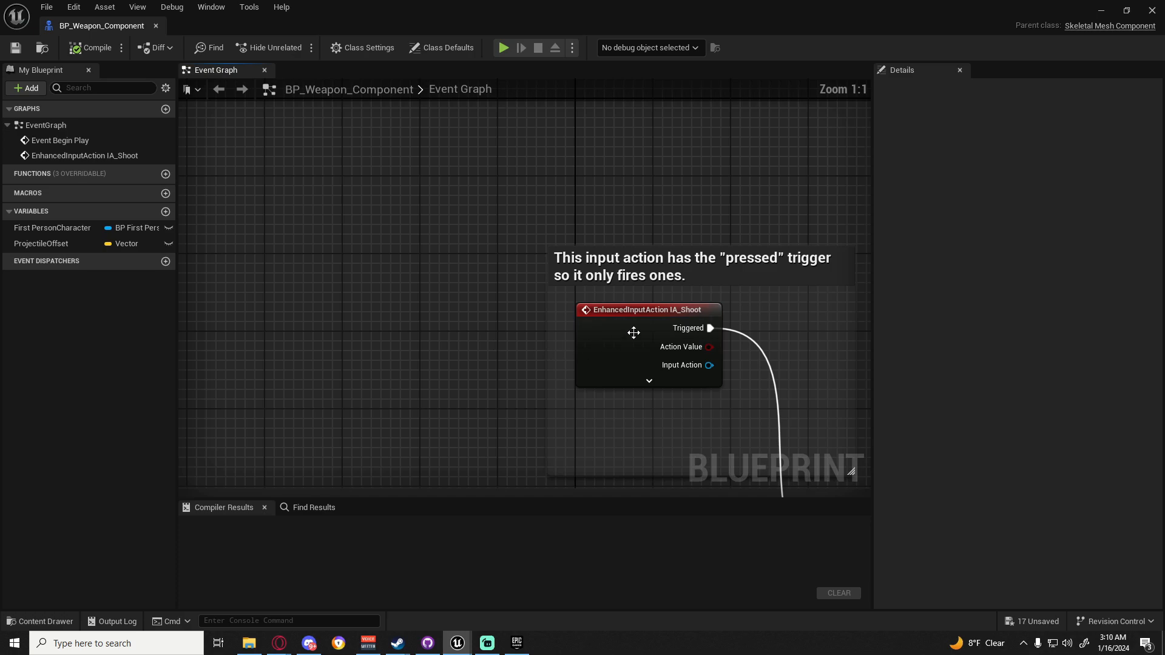
right_drag(707, 336, 416, 174)
right_drag(660, 290, 457, 180)
right_drag(693, 272, 617, 248)
right_drag(672, 356, 573, 338)
drag(546, 341, 584, 264)
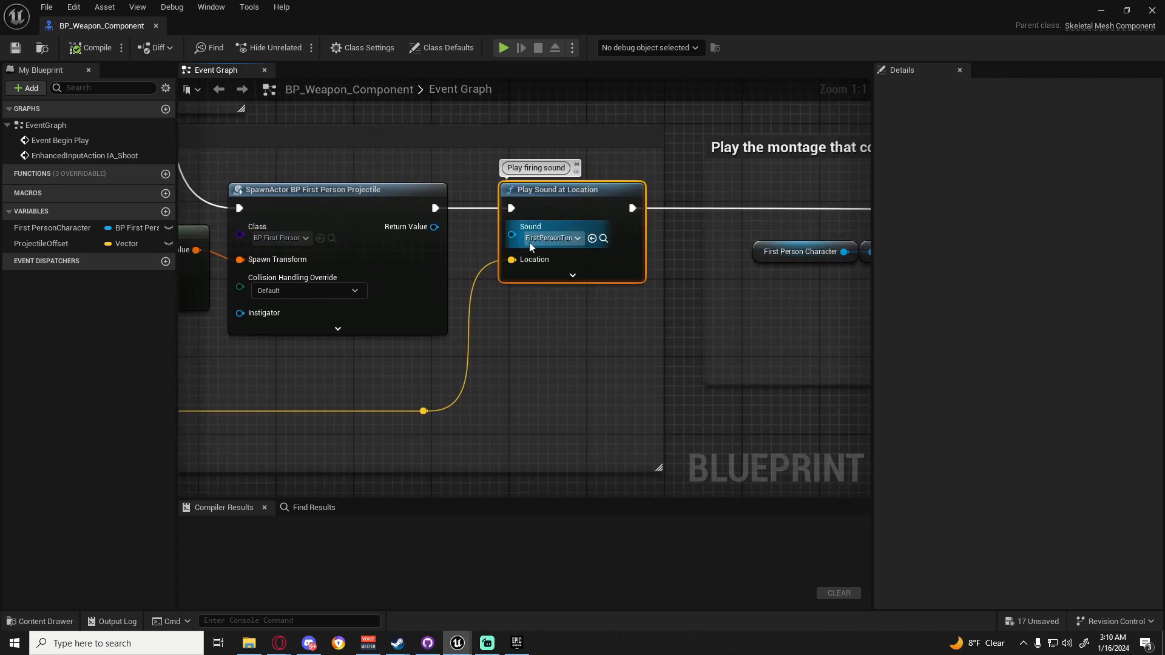
Expand the Play Sound at Location node and set its Volume Multiplier to 0.25
click(575, 276)
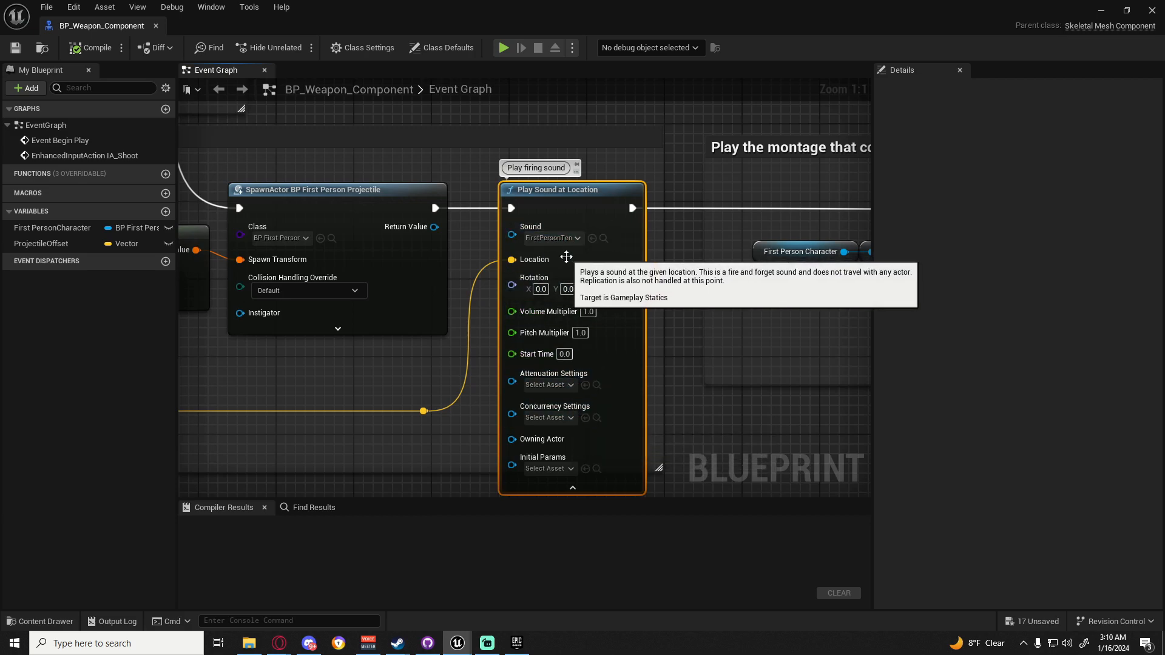
click(588, 311)
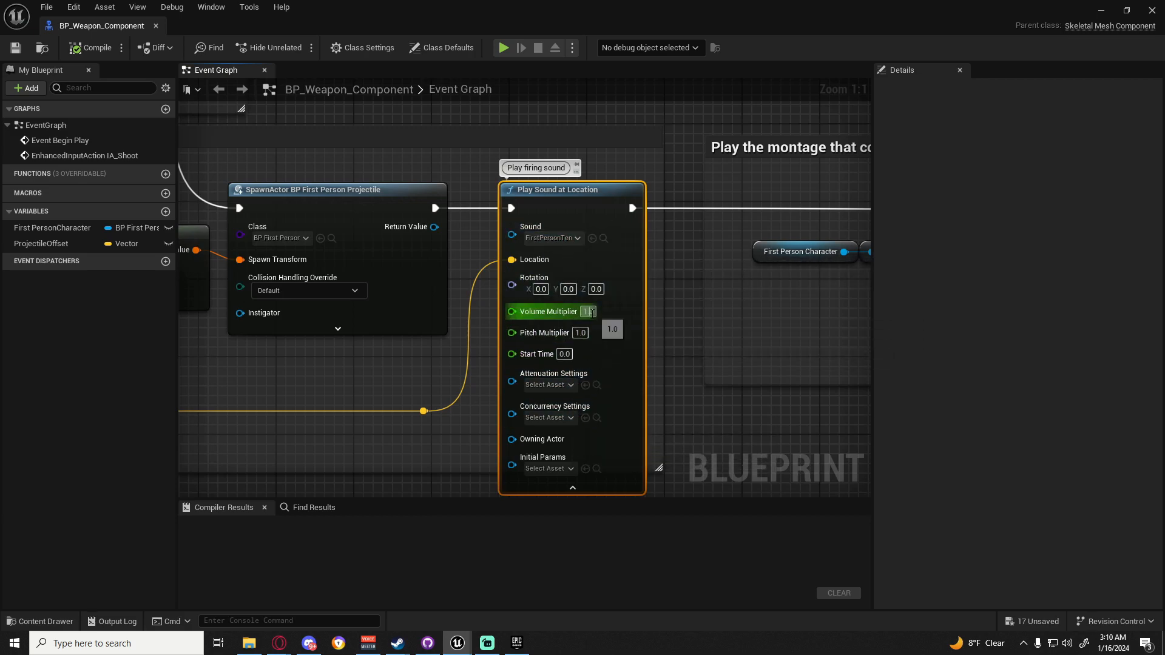
key(BackSpace)
text(.25)
key(Return)
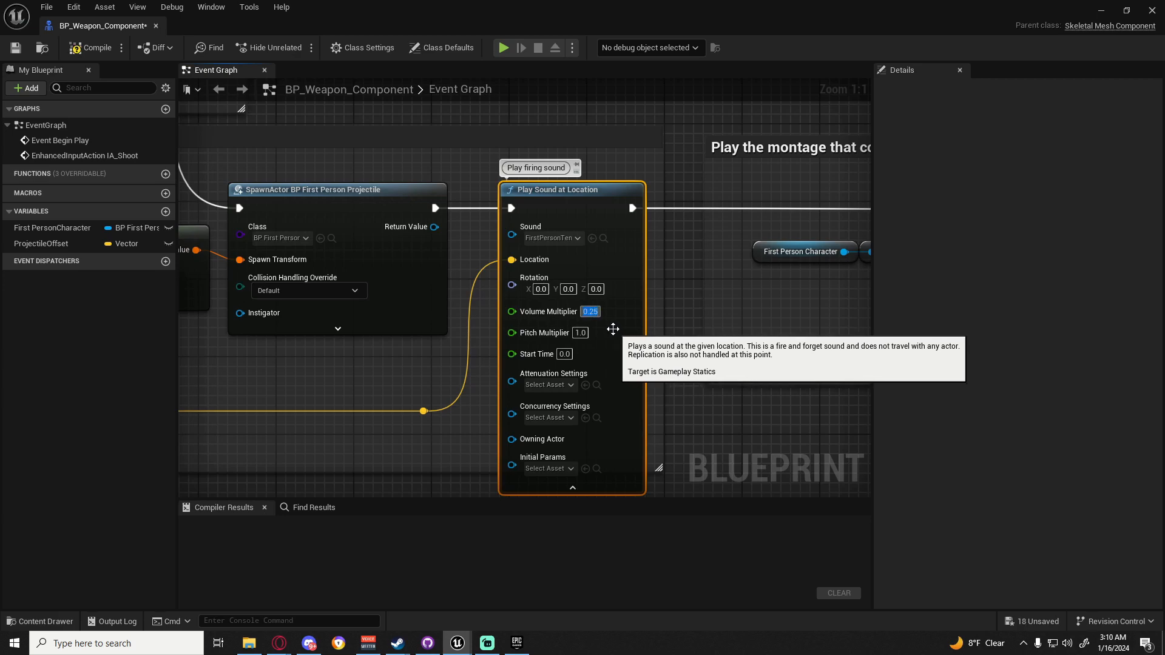
Change the firing sound to Dockable_Window_Close and collapse the Play Sound at Location node's advanced pins
click(577, 238)
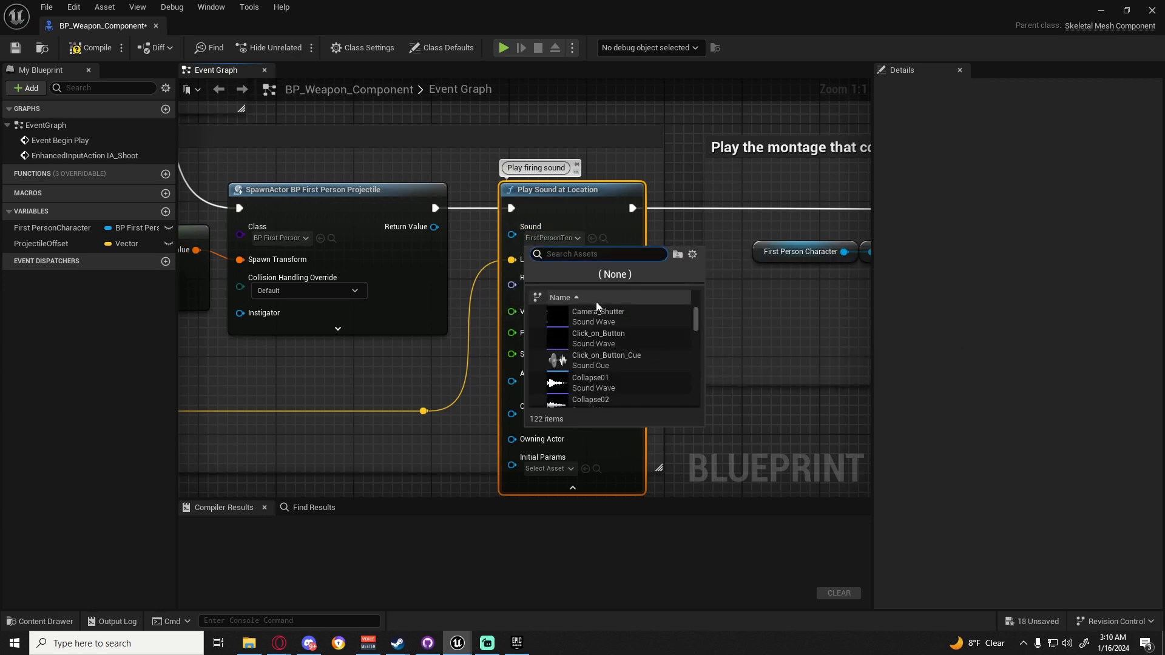
scroll(618, 352, down, 3)
scroll(631, 371, down, 3)
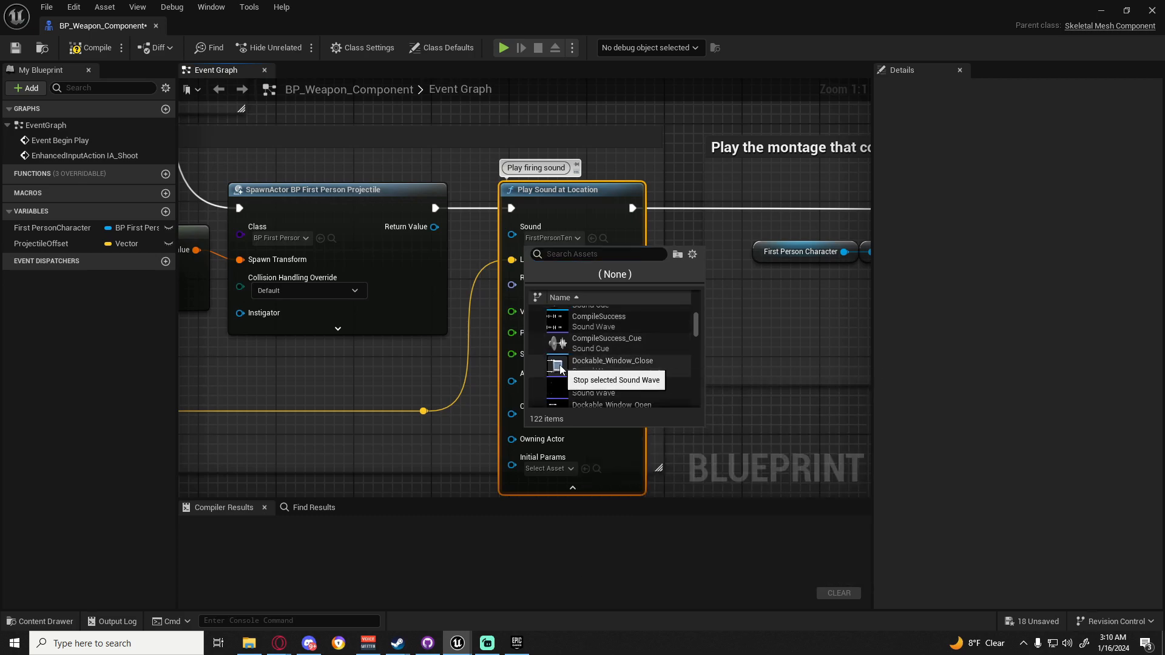
click(616, 365)
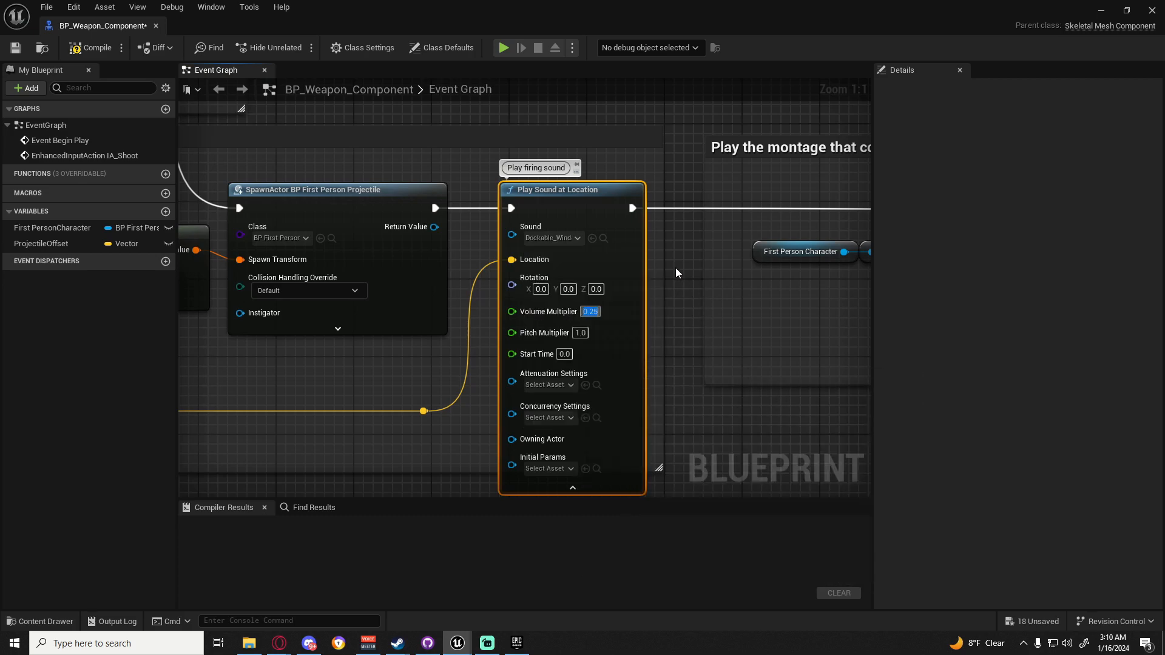
click(572, 489)
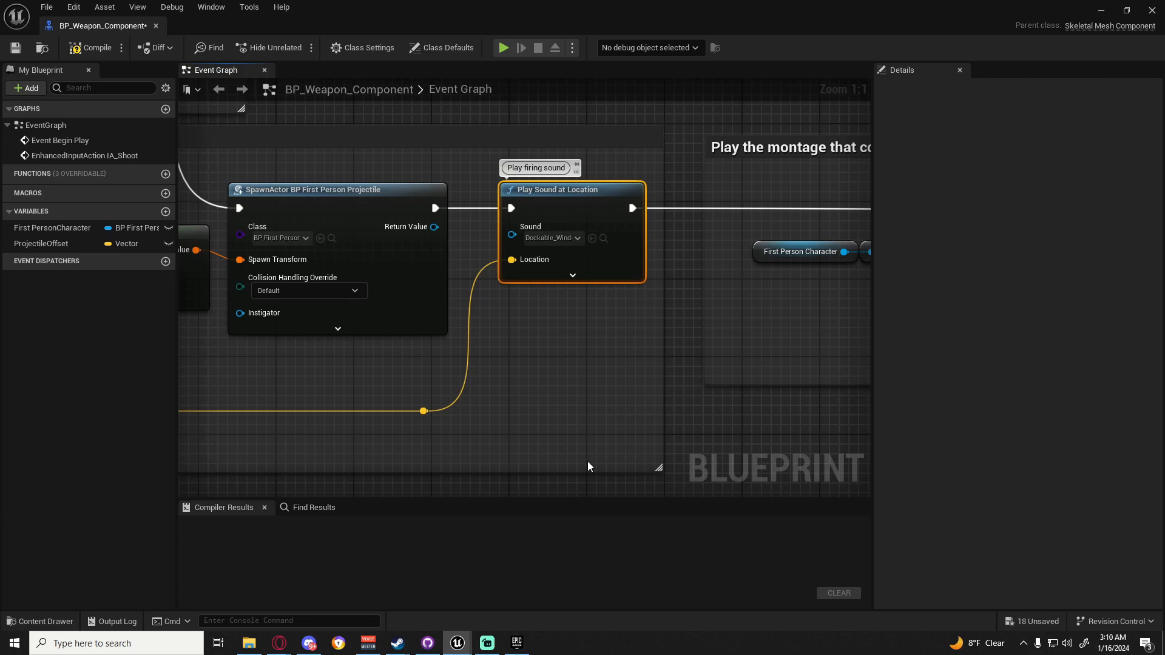
Compile the weapon blueprint, save all assets, and minimize the blueprint window to return to the level
click(70, 45)
click(46, 7)
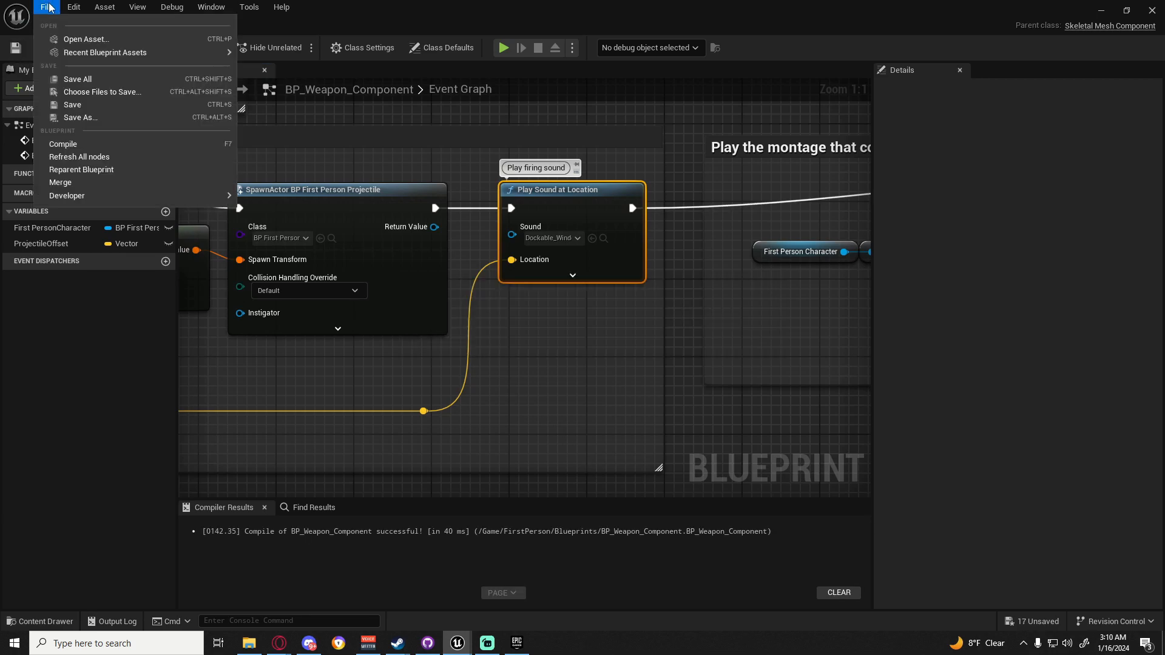
click(61, 78)
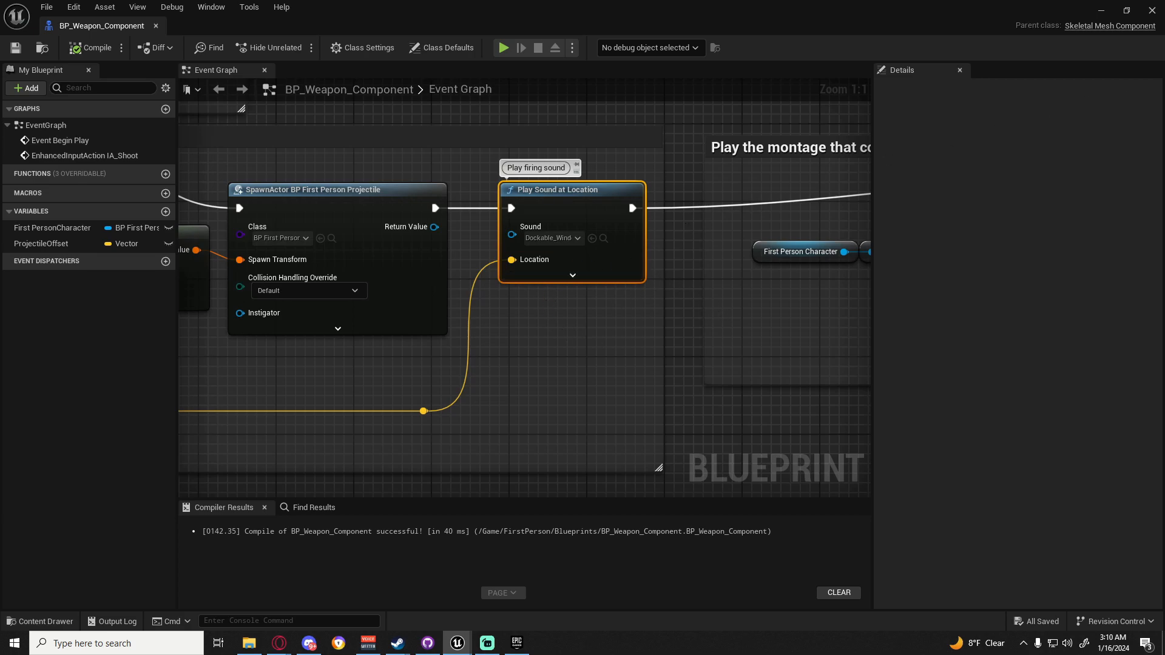
click(1103, 10)
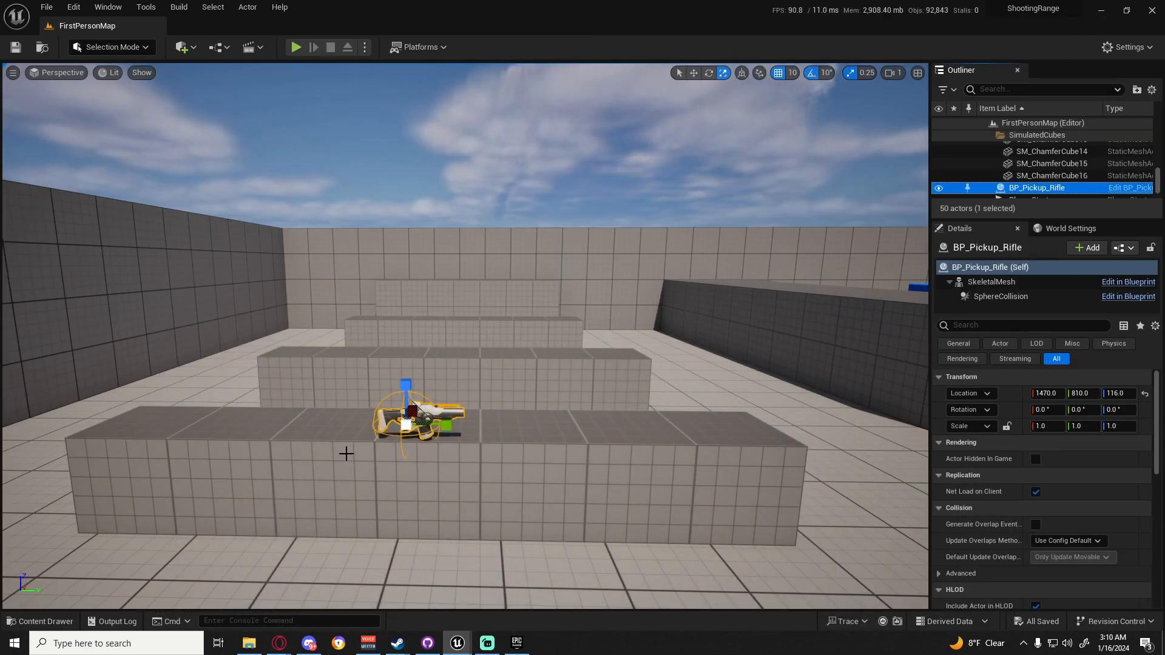
click(52, 622)
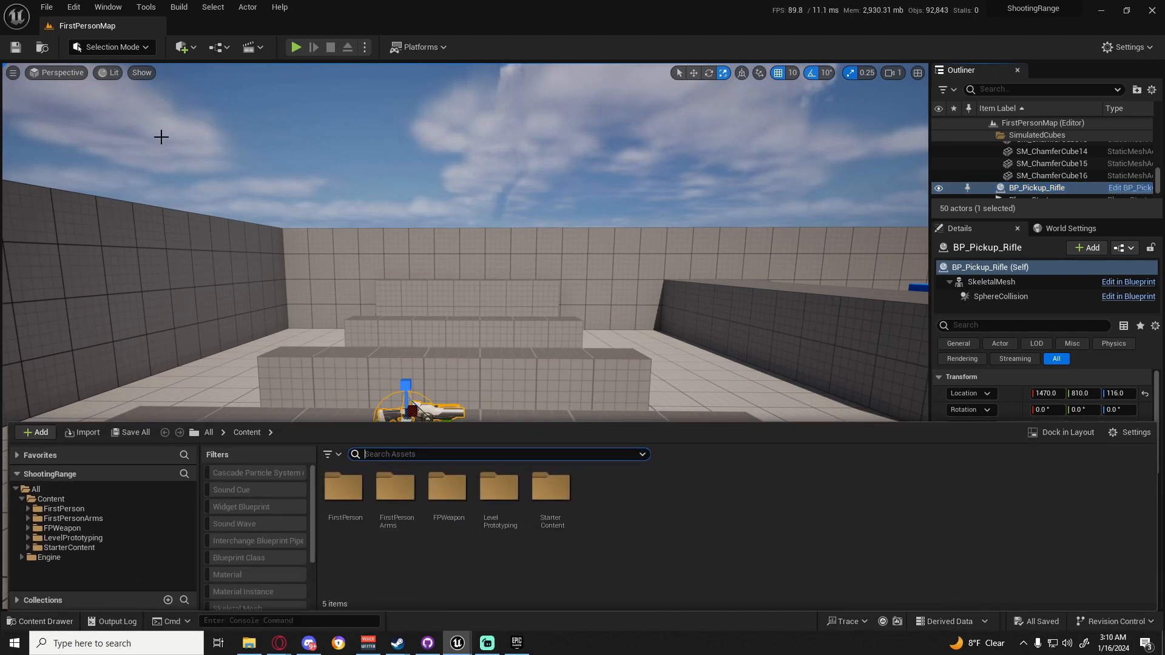
right_drag(302, 401, 314, 412)
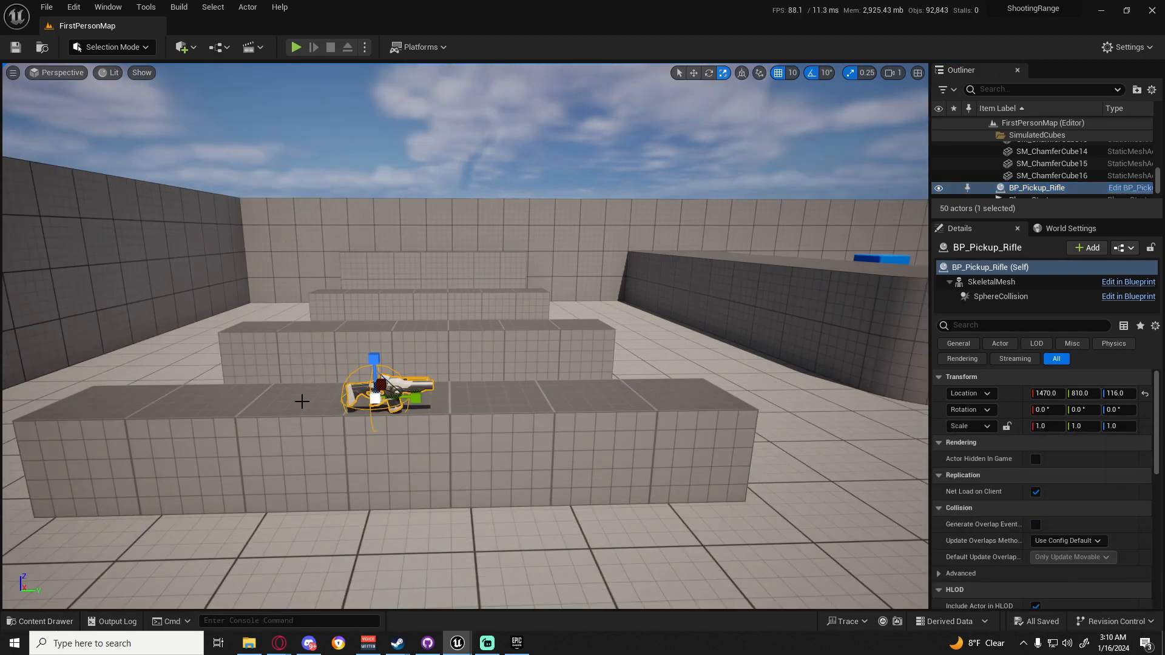
Check in the project's plugin list whether Modeling Tools Editor Mode is enabled, and close the list
click(112, 47)
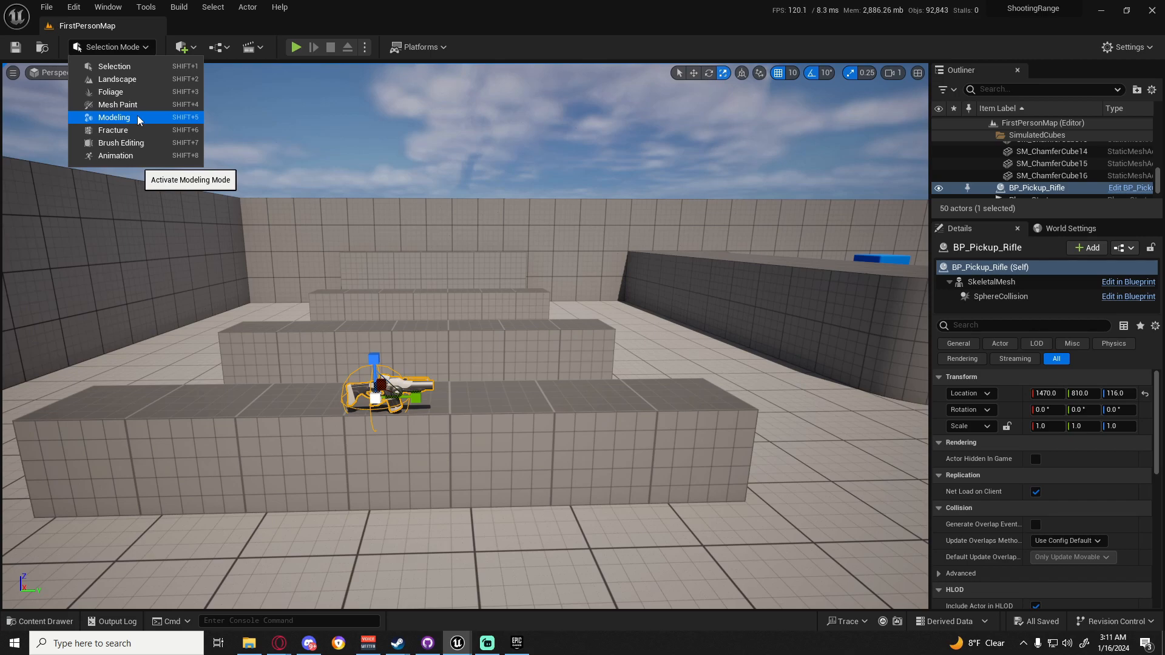
click(73, 6)
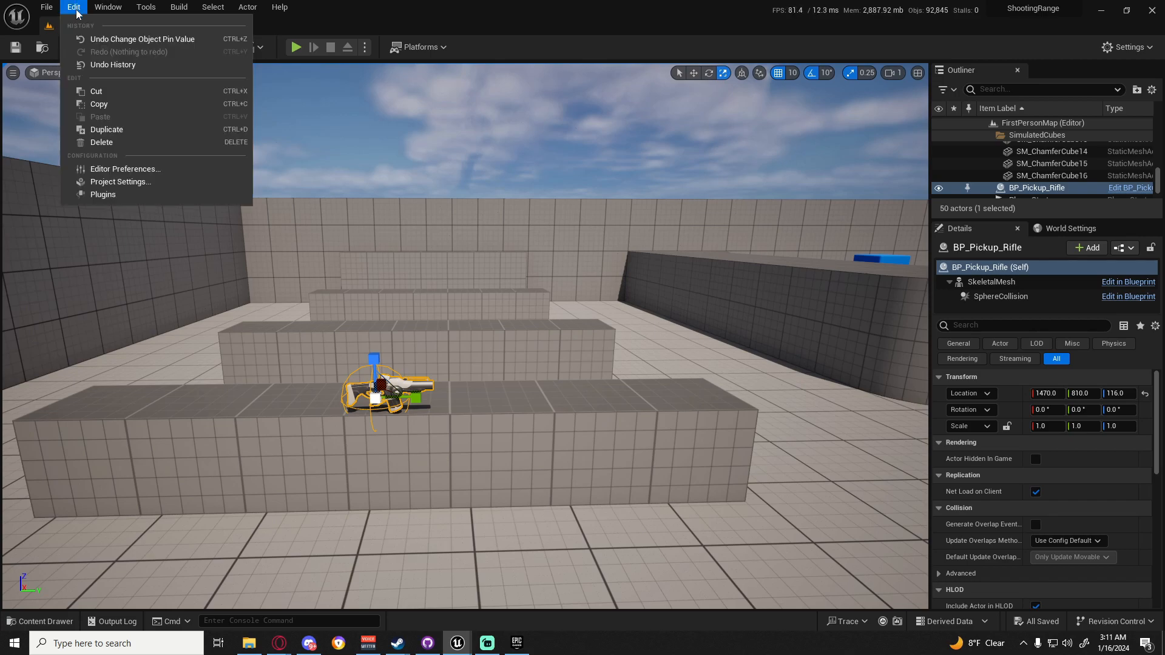
click(112, 194)
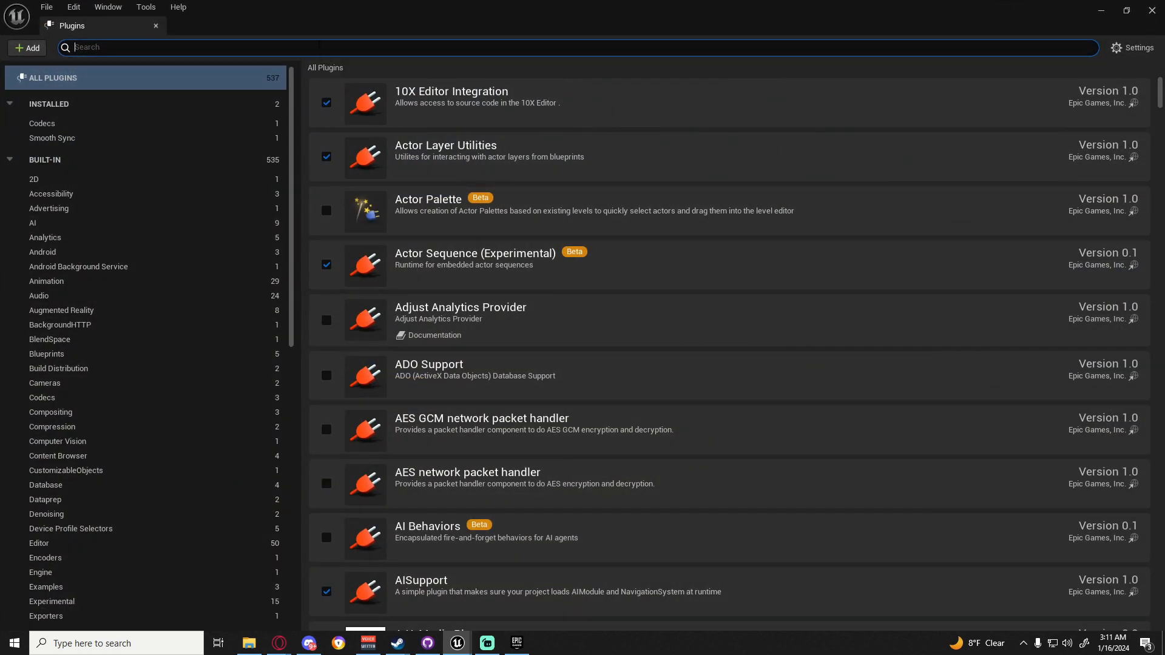
text(modelin)
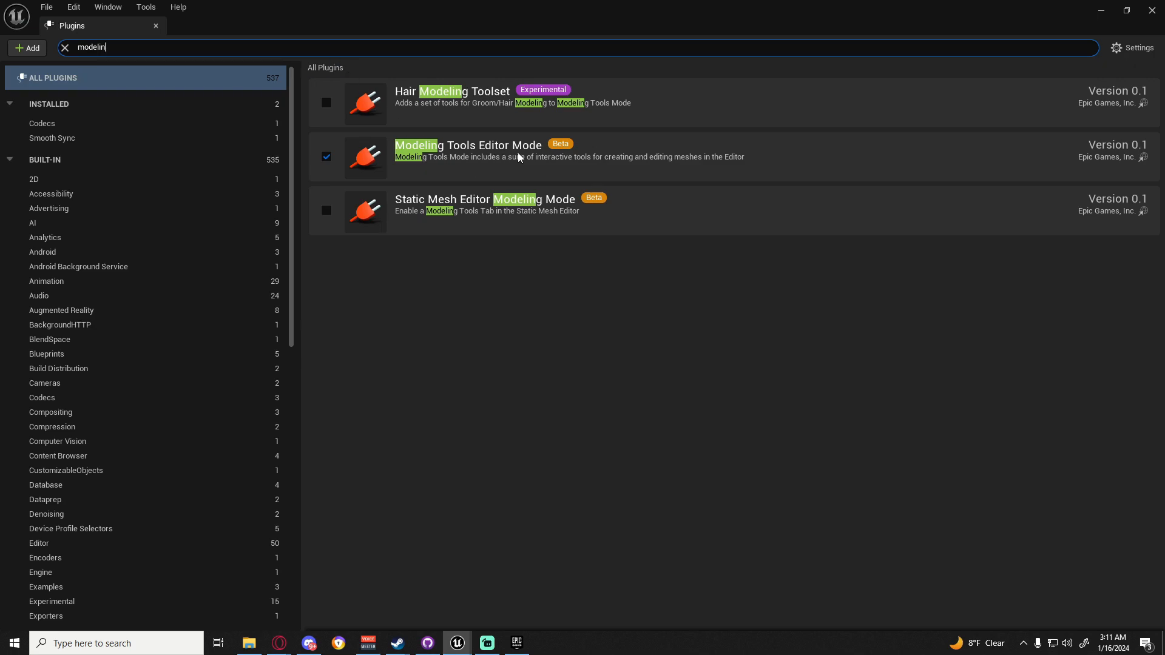
click(156, 26)
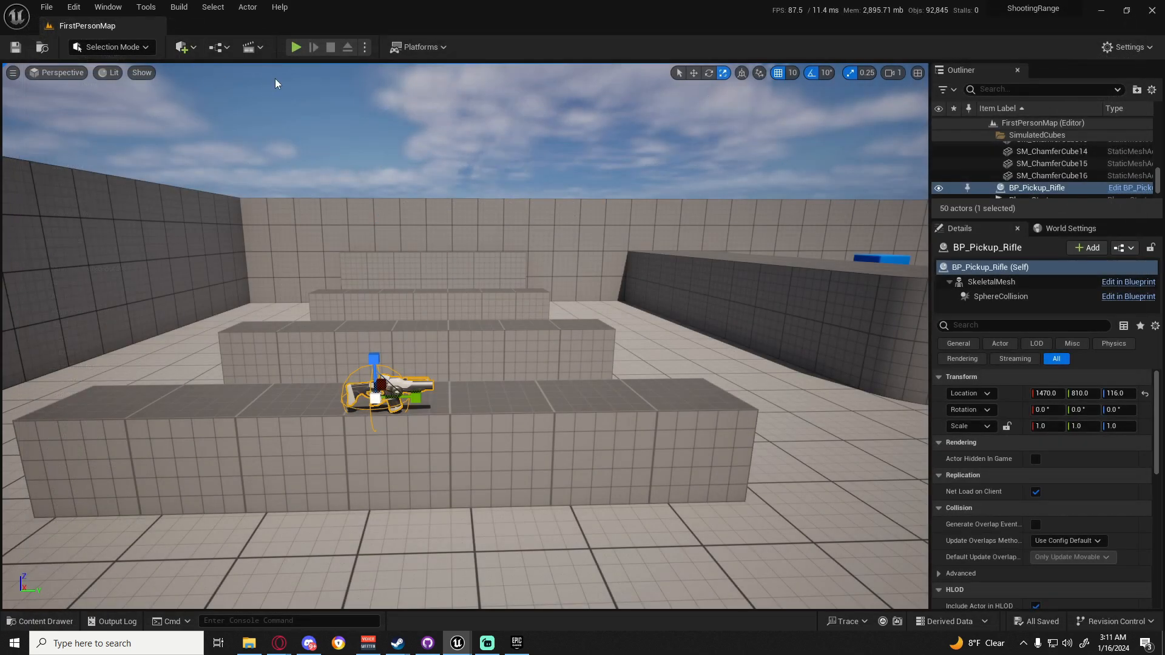
Switch the level editor to Modeling mode and start a new cylinder with a height of 0.1
click(127, 48)
click(126, 118)
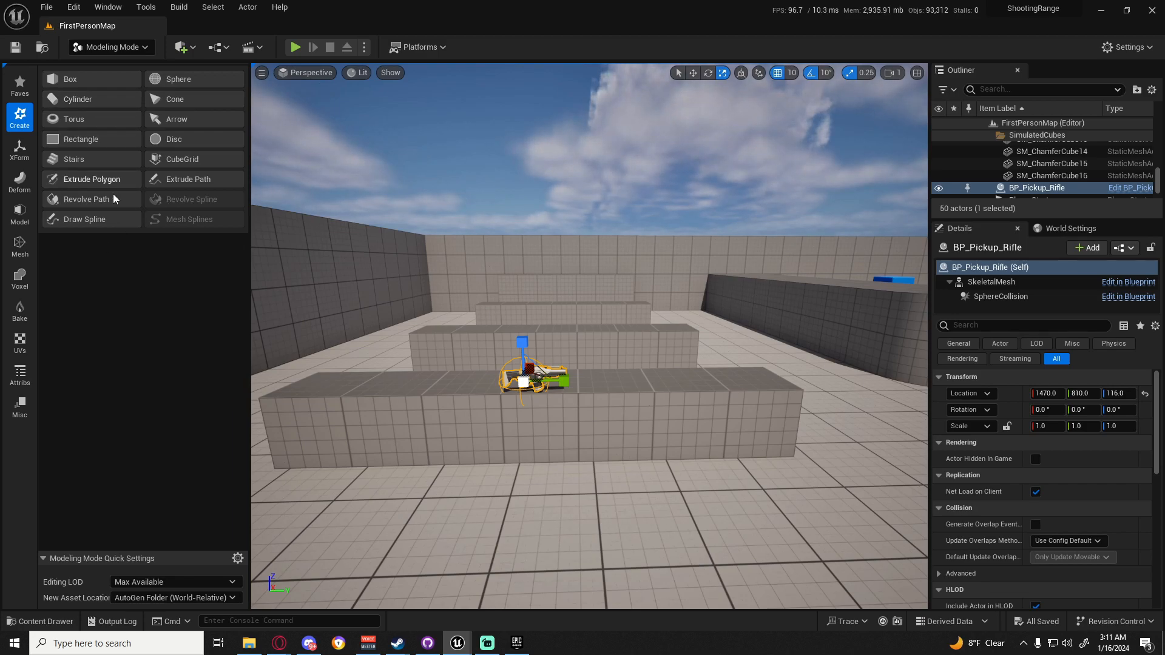
click(85, 102)
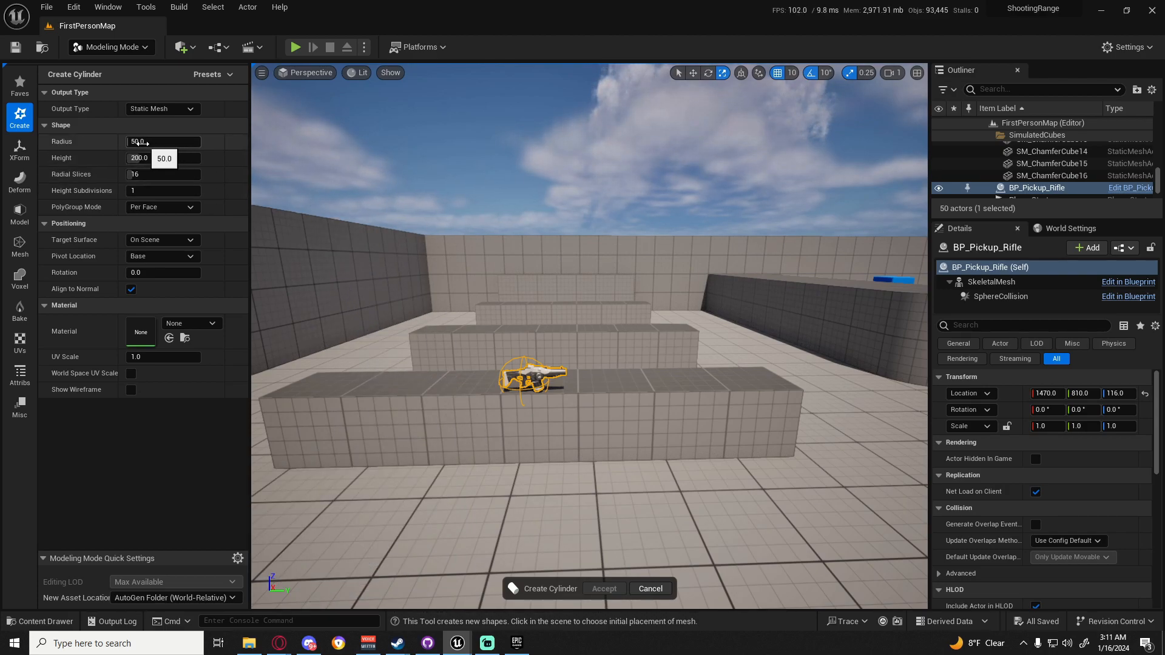
click(170, 159)
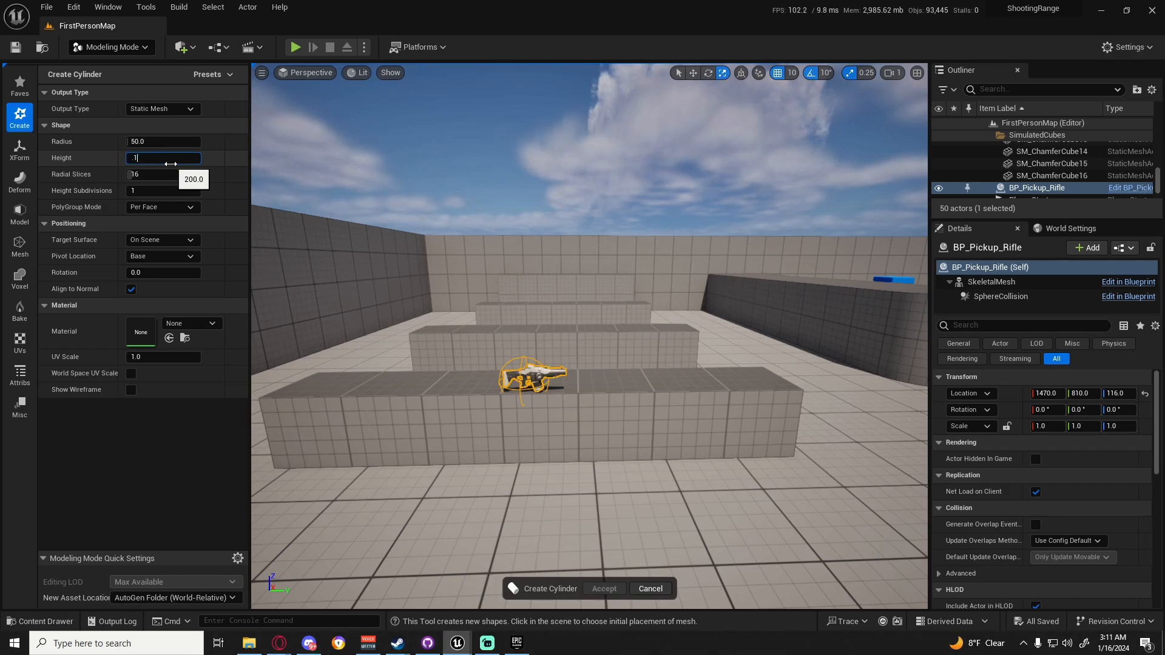
text(.1)
key(Return)
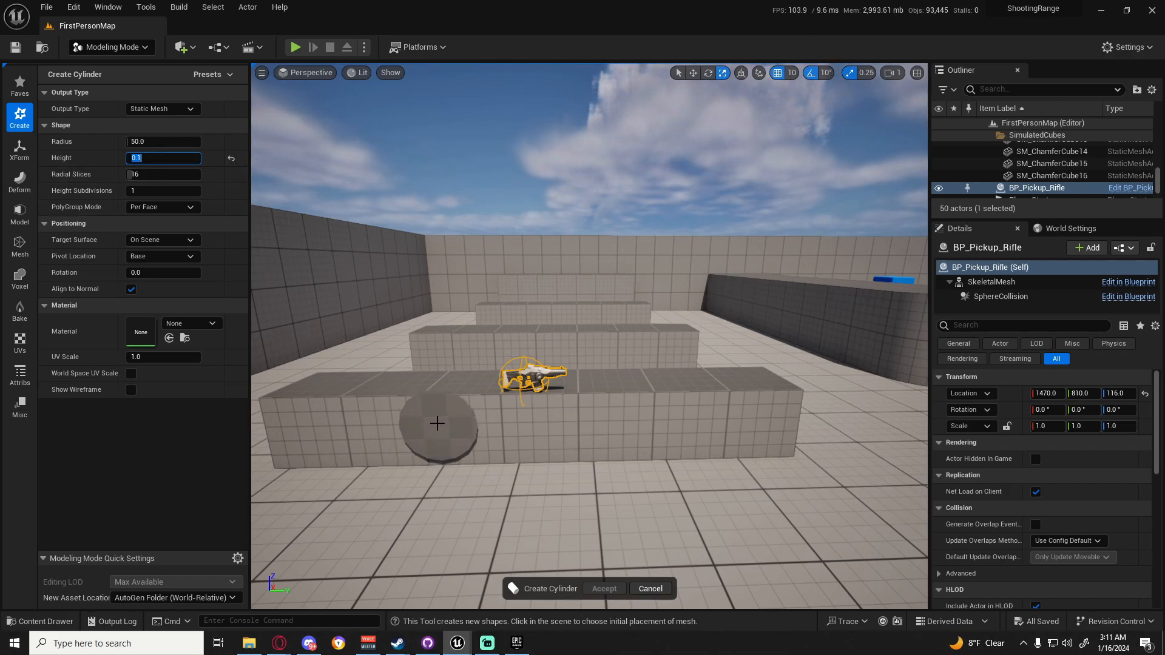
Assign BaseMaterial to the new cylinder and create it on the front face of the nearest block, below the rifle
click(190, 323)
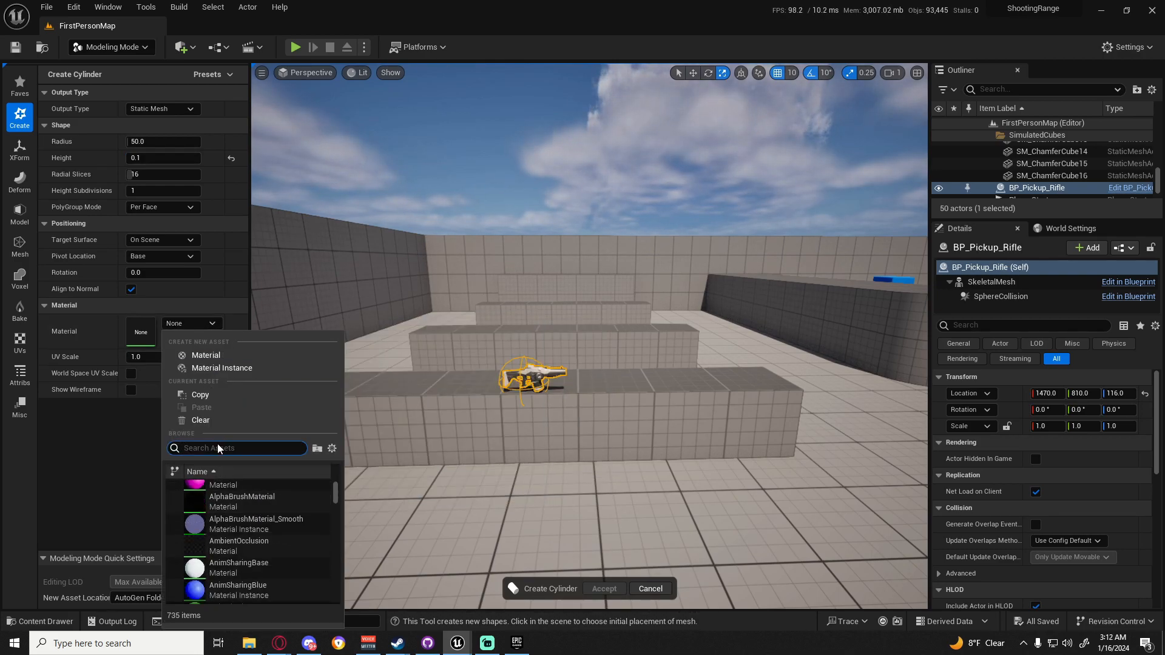
text(m)
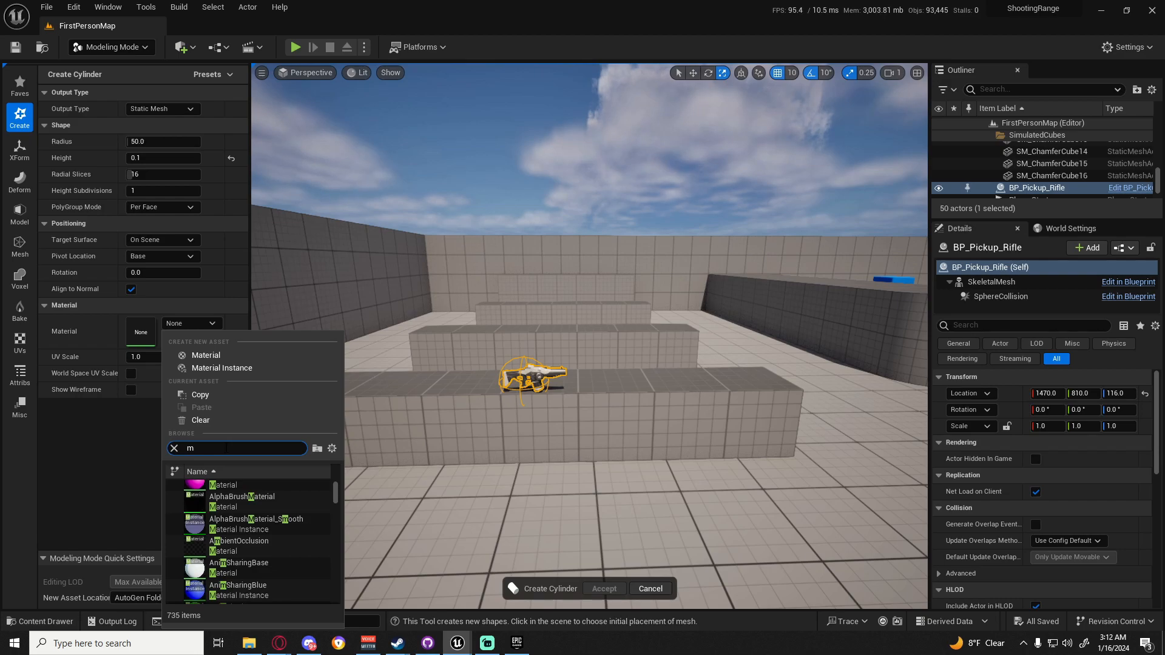
scroll(260, 553, down, 20)
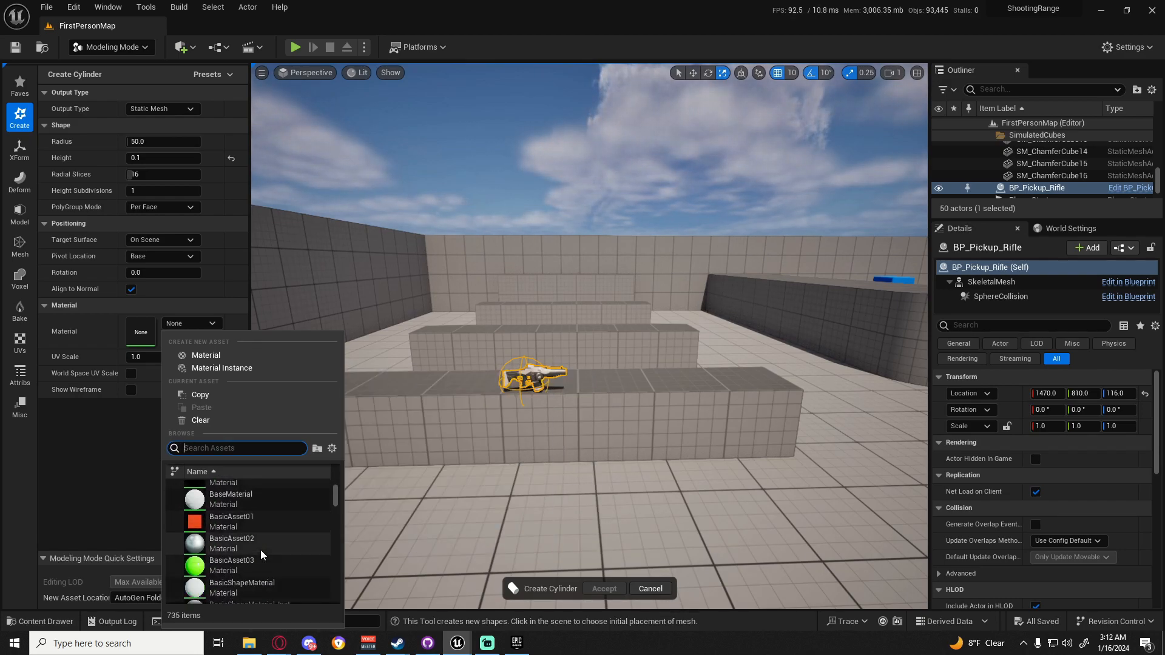
click(225, 499)
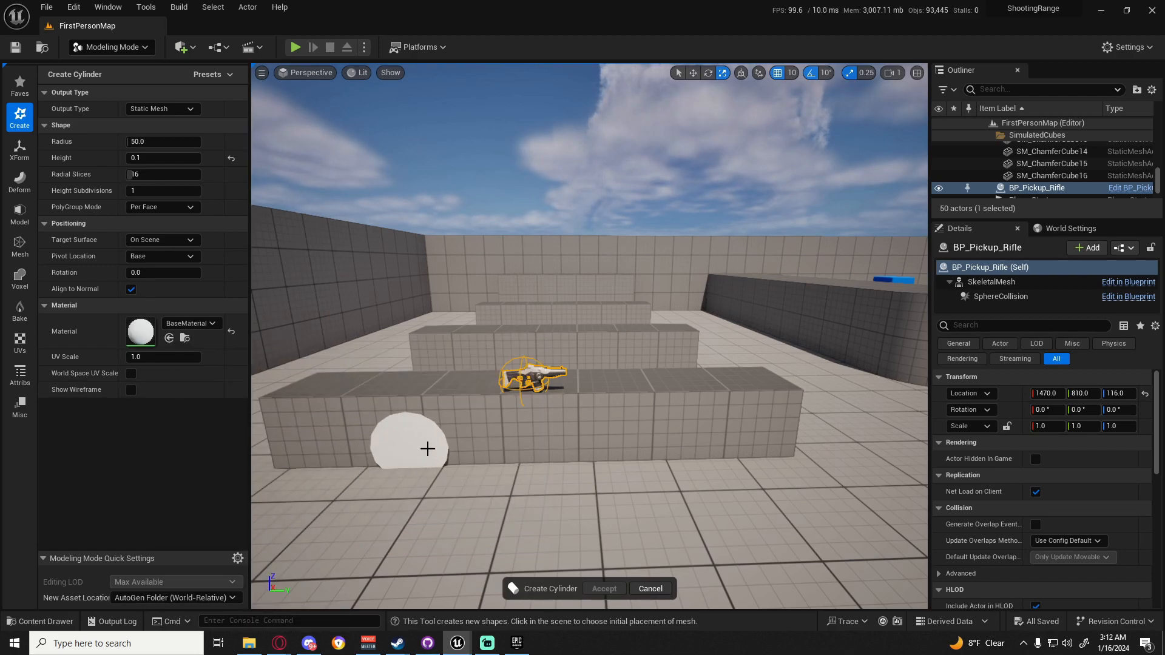
click(437, 421)
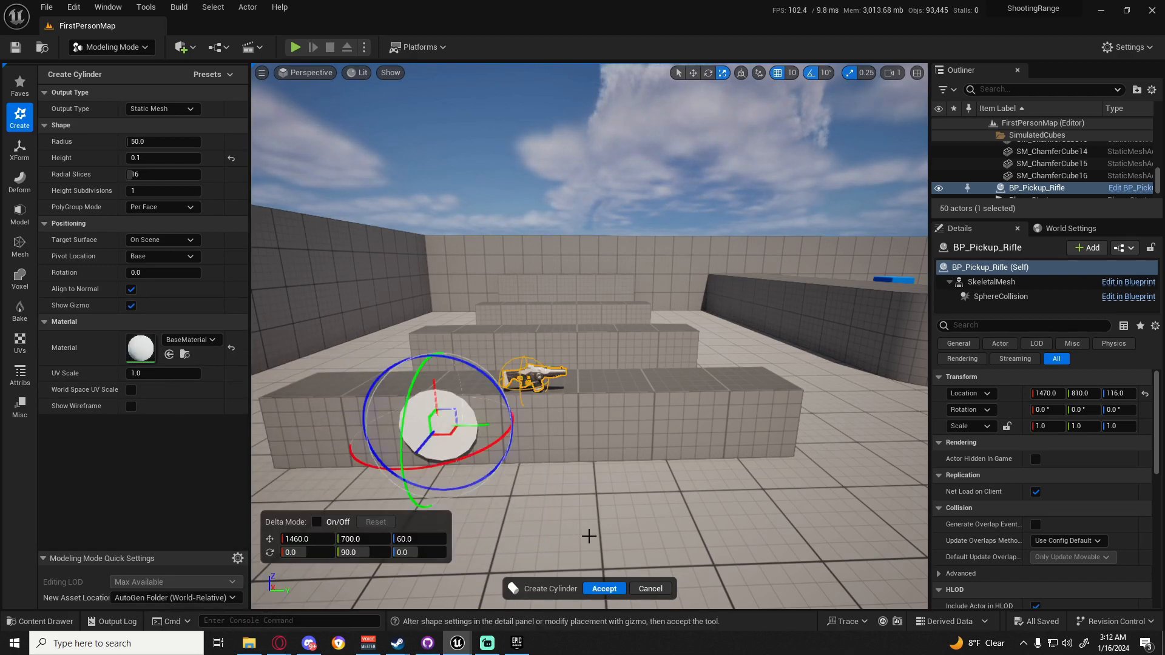
click(604, 588)
Stretch the disc into an upright oval with an X scale of 1.75 and raise it to a Z location of 90.0
mouse_move(446, 392)
right_down()
mouse_move(470, 389)
mouse_move(445, 392)
right_up()
key(w)
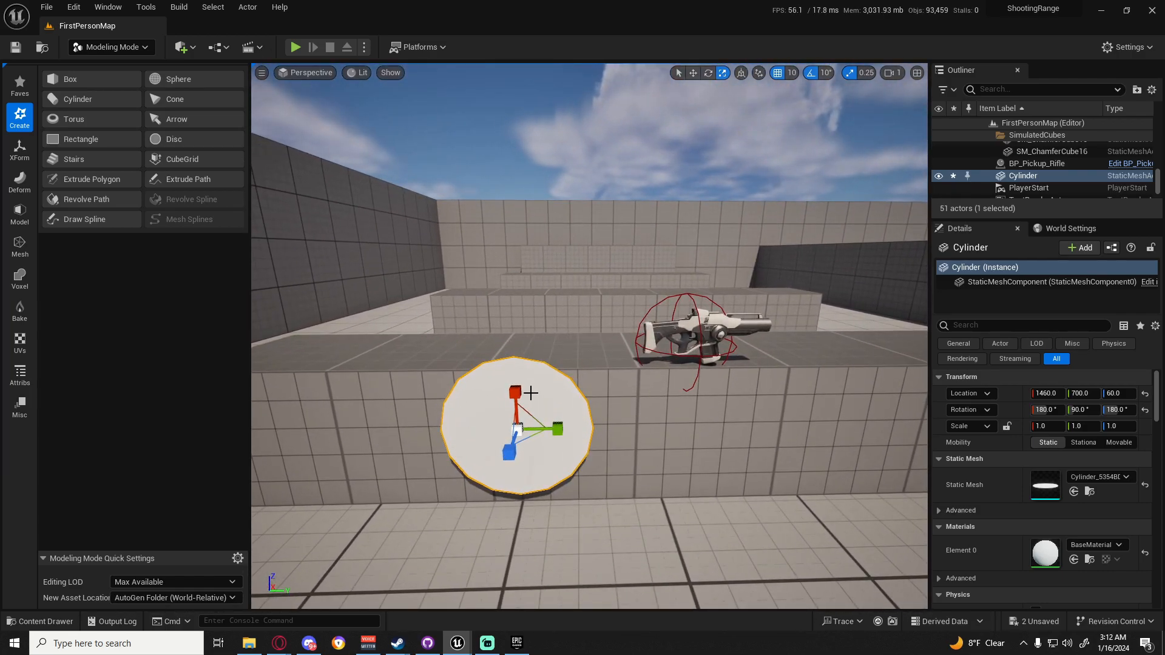
mouse_move(532, 392)
mouse_down()
mouse_move(532, 406)
mouse_move(517, 352)
mouse_move(519, 394)
mouse_up()
key(w)
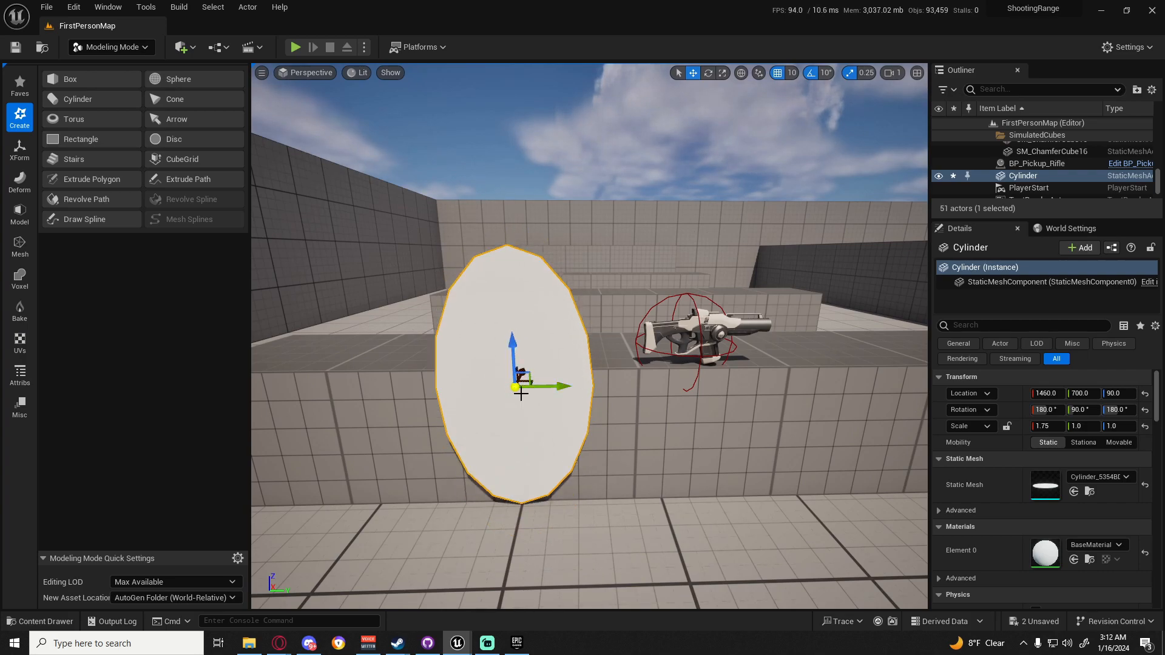
Bake the oval target's rotation and full scale into its mesh with Bake Transform
click(18, 151)
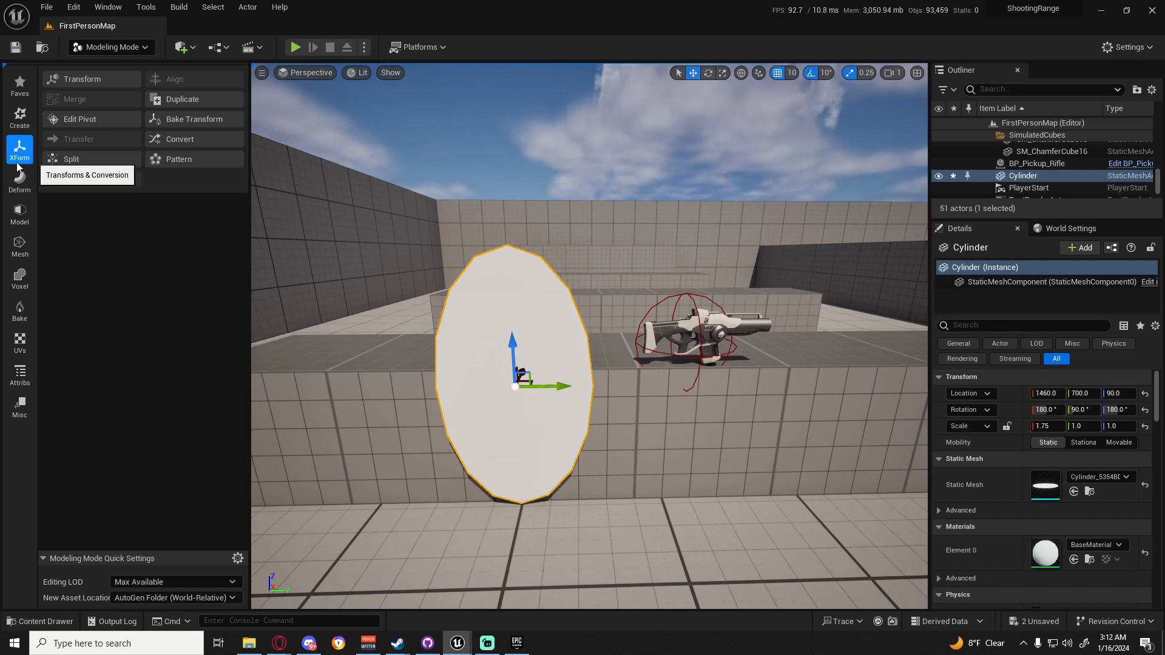
click(204, 119)
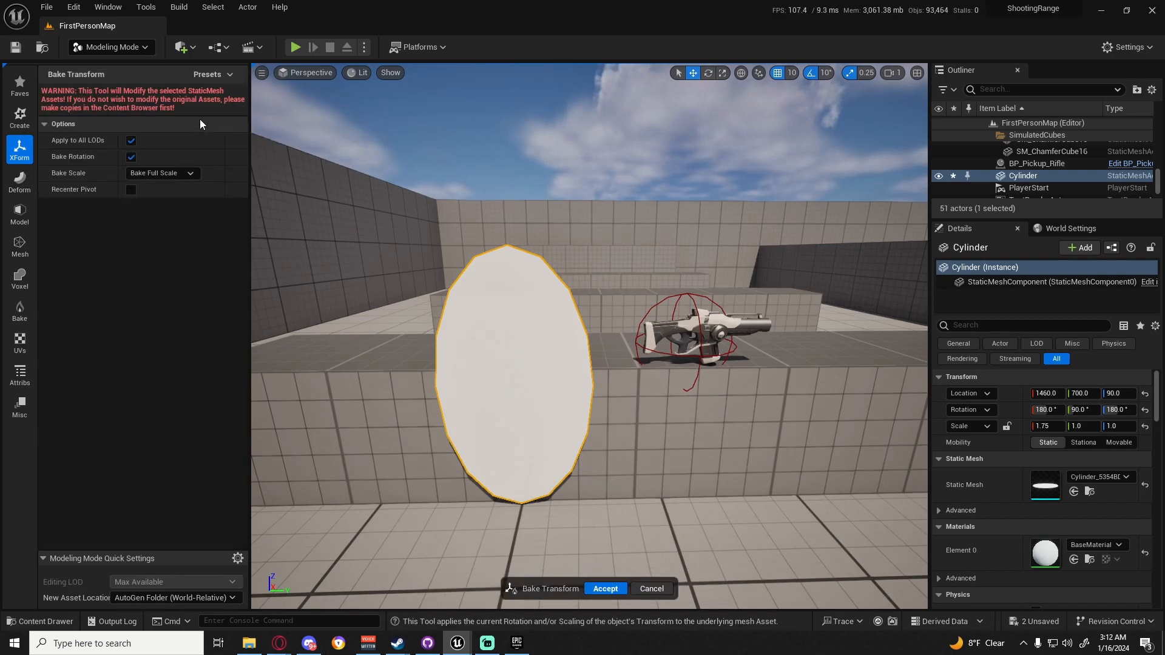
click(605, 588)
Place the target upright on top of the block at X location 1500.0 and Z location 190.0
right_drag(472, 458, 472, 459)
drag(584, 394, 569, 272)
right_drag(569, 272, 595, 289)
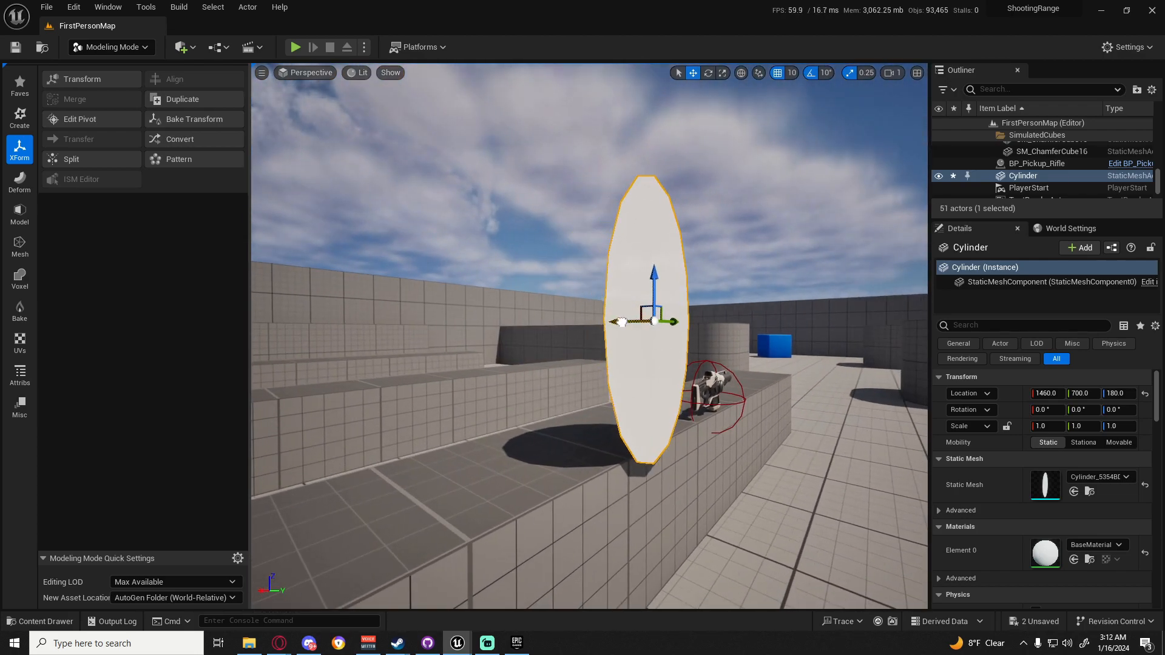
drag(624, 322, 576, 320)
drag(600, 267, 600, 254)
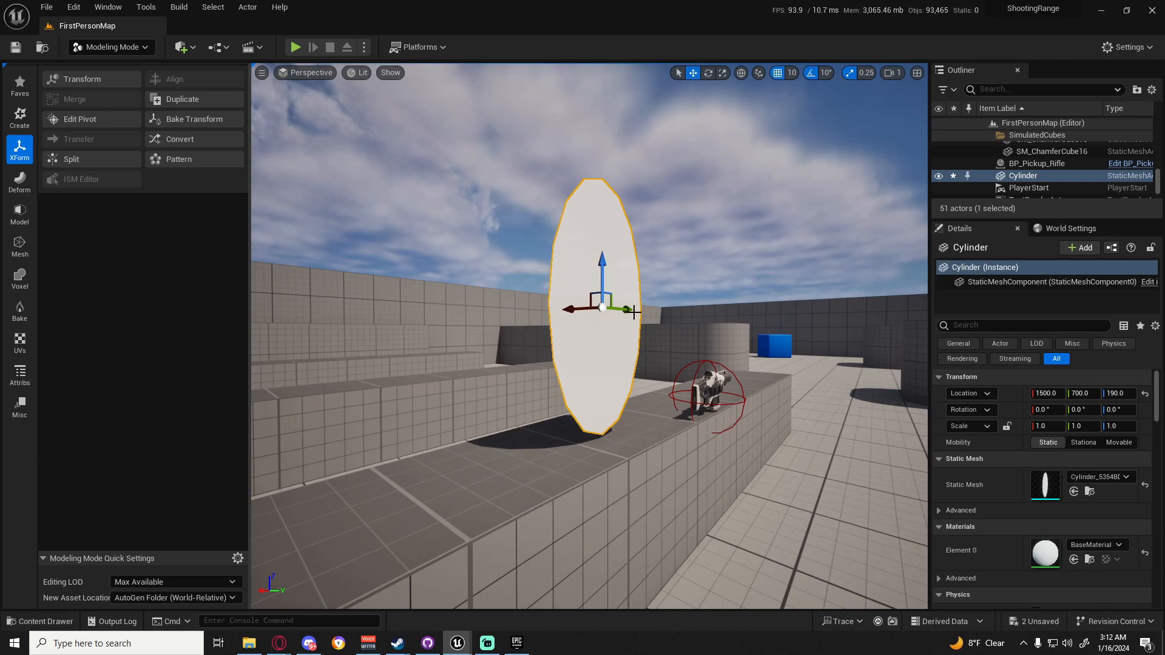
Try tilting the target about its centre pivot on the Y axis, and undo the rotation
key(e)
drag(651, 337, 595, 388)
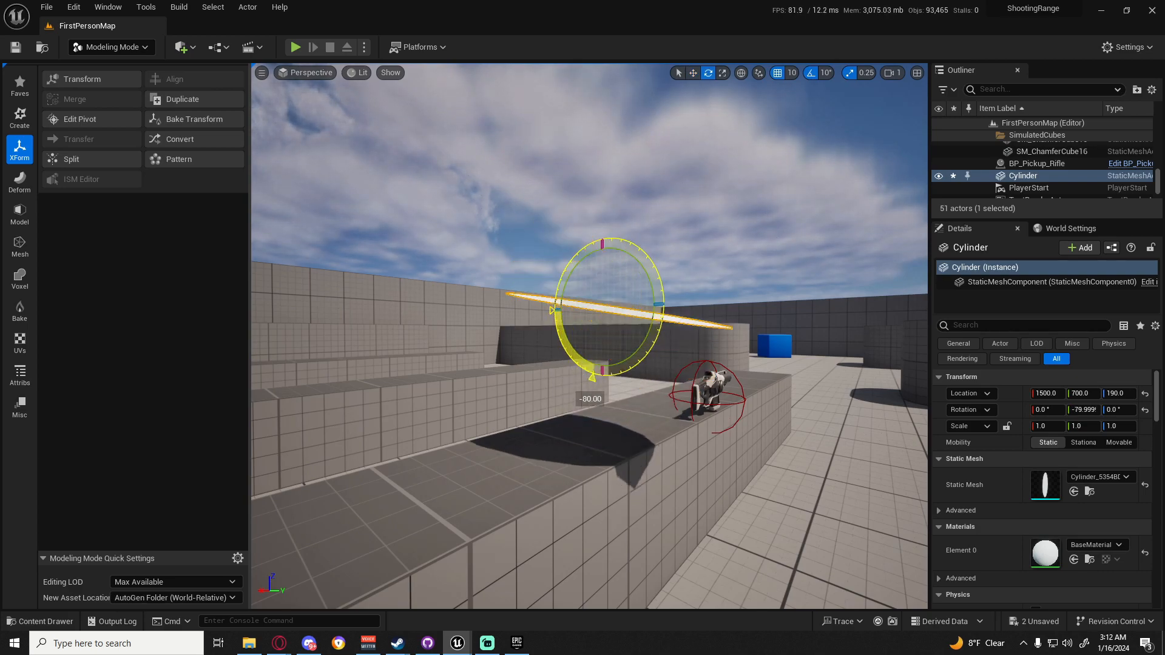
key(ctrl+z)
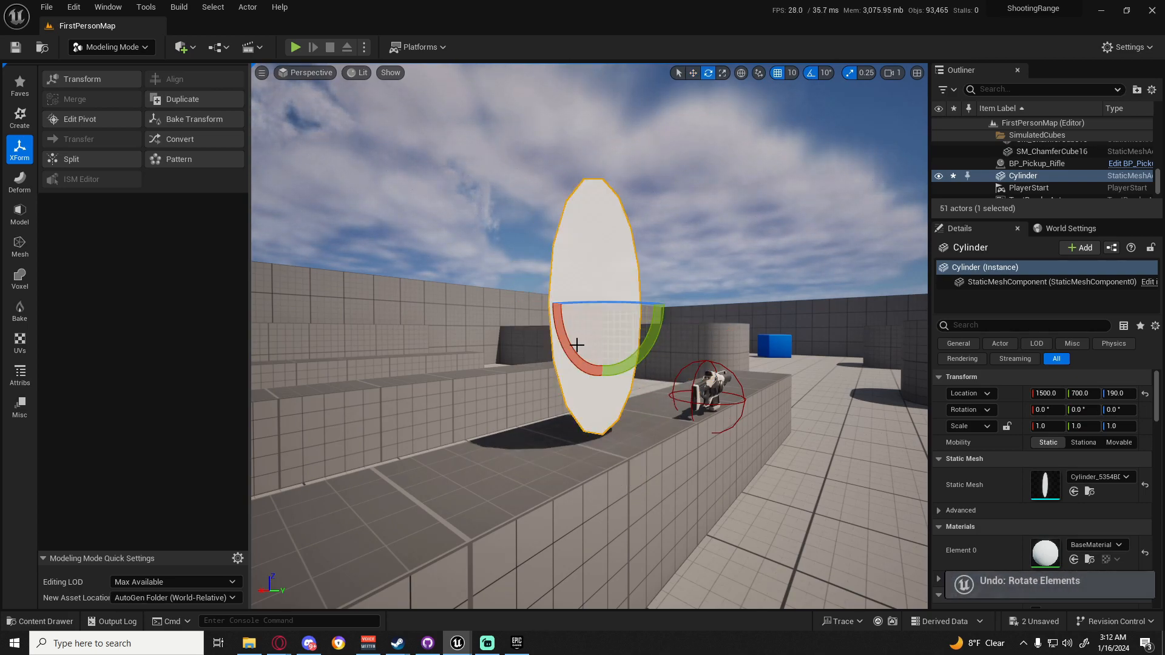
key(w)
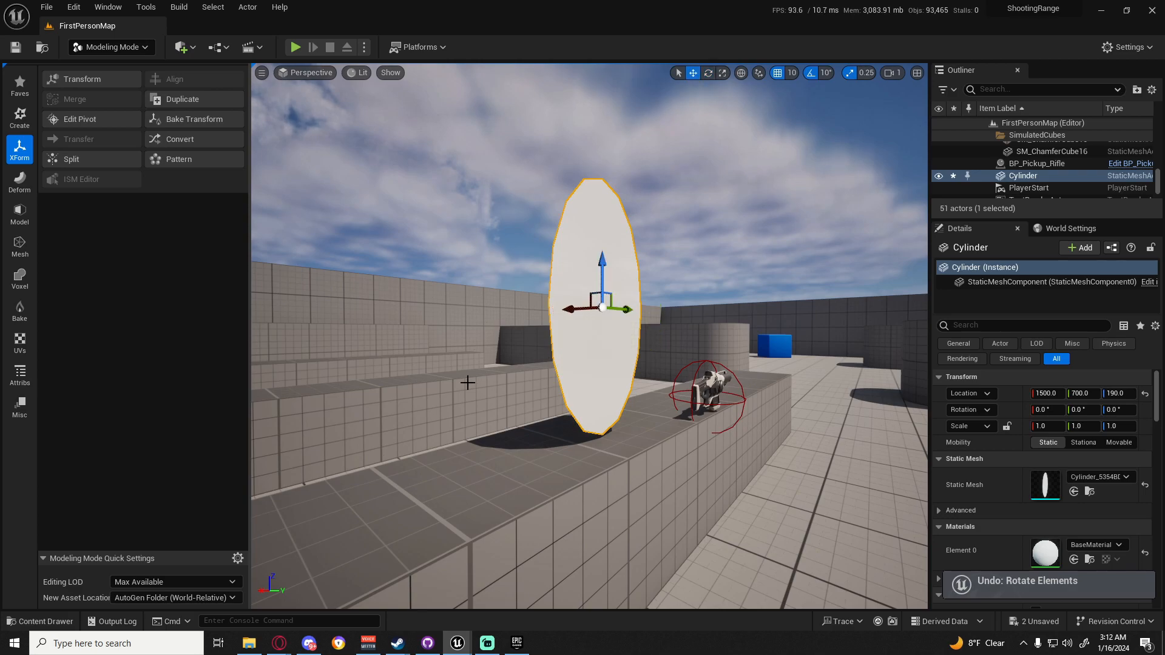
Set the target's pivot to the bottom of its bounding box with Edit Pivot and accept
click(85, 119)
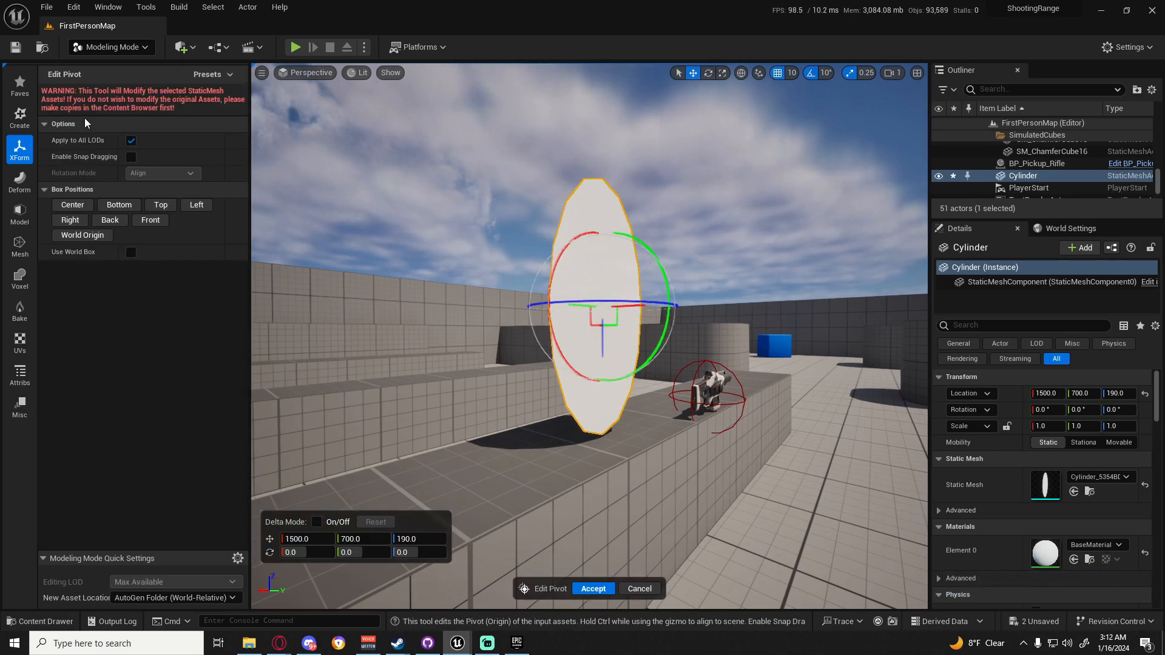
click(116, 206)
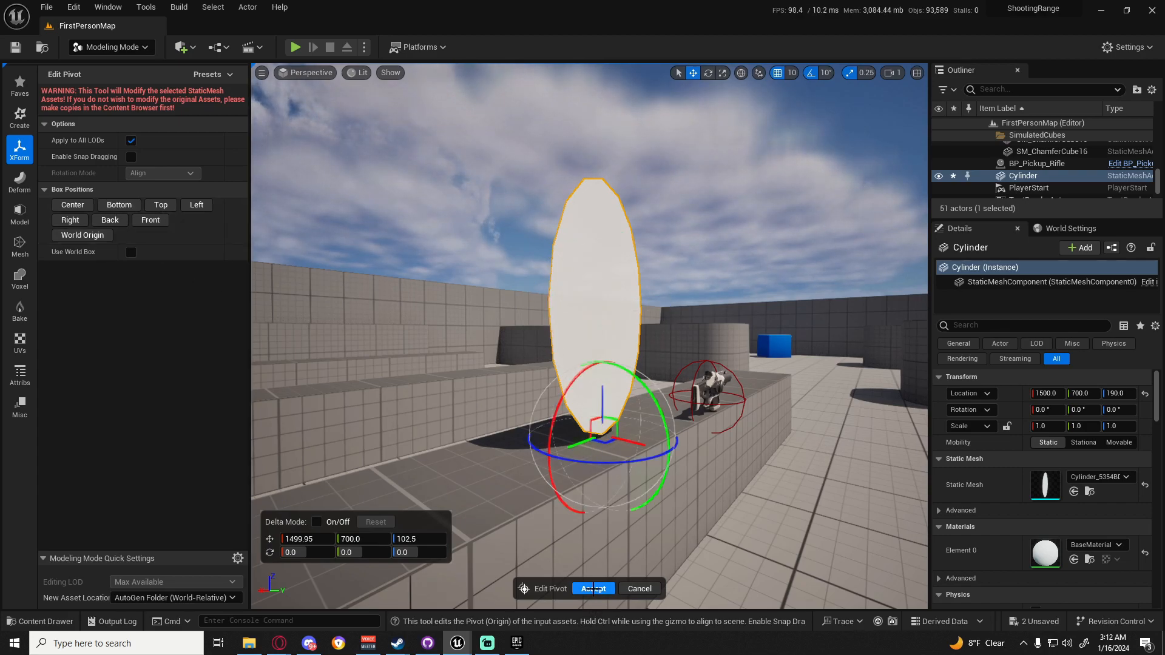
click(593, 588)
Try tilting the target about its new base pivot
right_drag(601, 583, 667, 583)
key(e)
mouse_move(477, 454)
mouse_down()
mouse_move(464, 412)
mouse_move(508, 486)
mouse_move(461, 463)
mouse_move(473, 391)
mouse_move(480, 452)
mouse_move(466, 403)
mouse_move(466, 413)
mouse_up()
Thicken the target by scaling it along X to 58.5
key(a)
right_drag(377, 382, 442, 371)
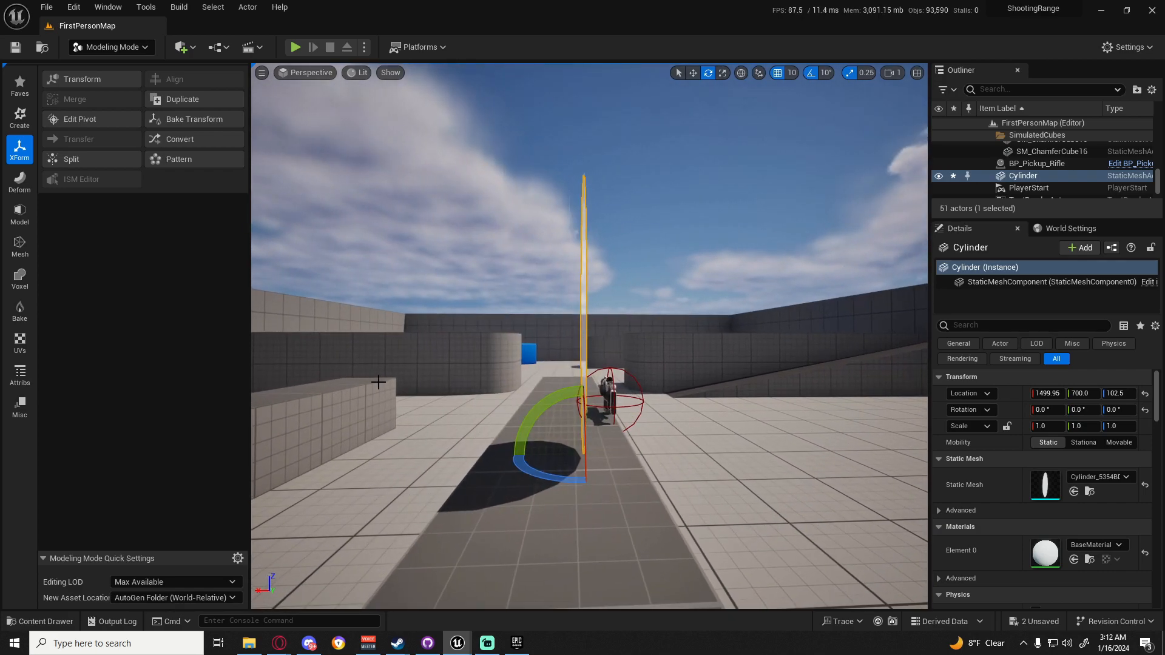
key(w)
right_drag(501, 395, 495, 424)
key(r)
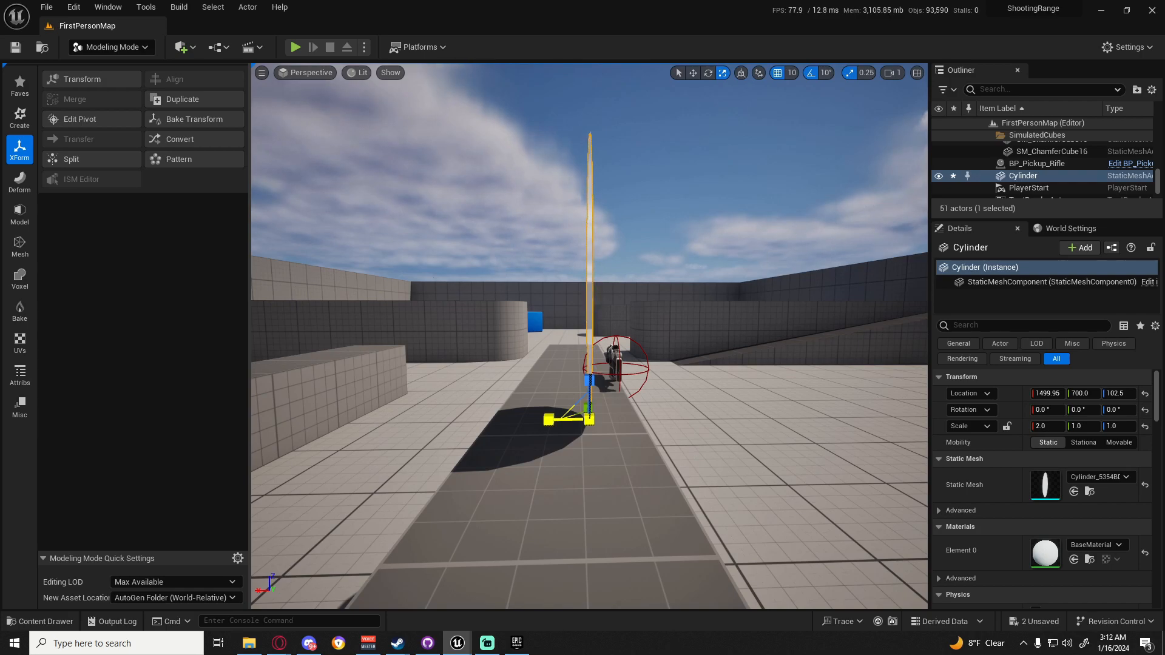
drag(548, 419, 503, 420)
right_drag(674, 425, 699, 410)
key(d)
key(a)
drag(463, 428, 353, 429)
right_drag(653, 430, 580, 412)
key(d)
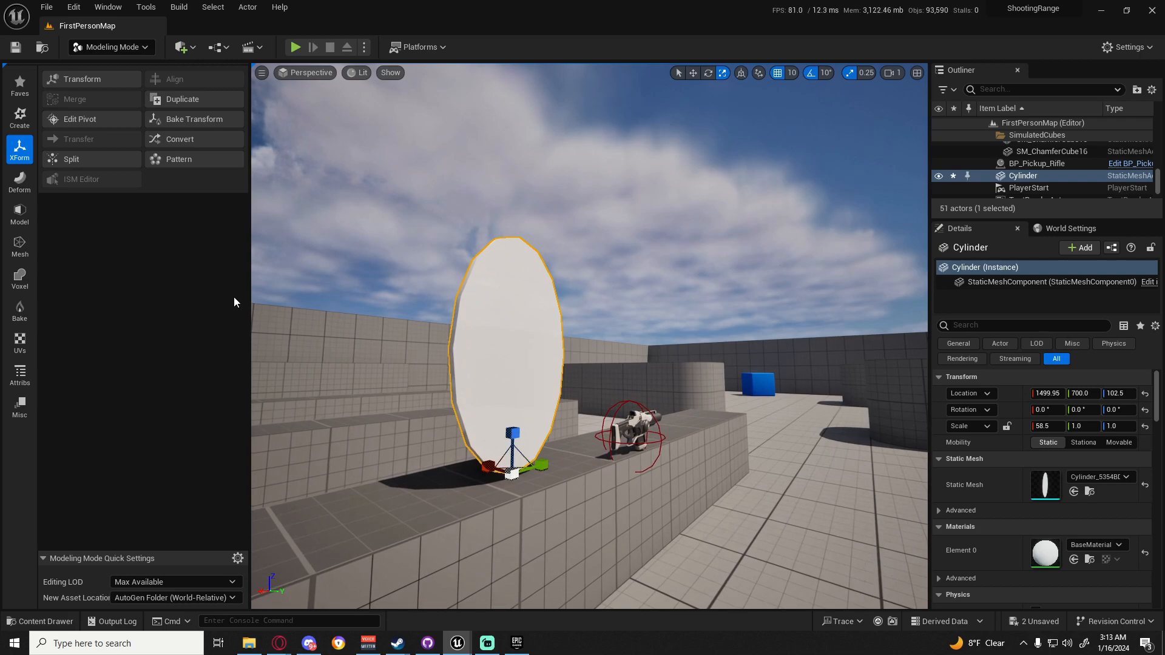
Bake the new thickness into the target's mesh at full scale and save all changes
click(193, 119)
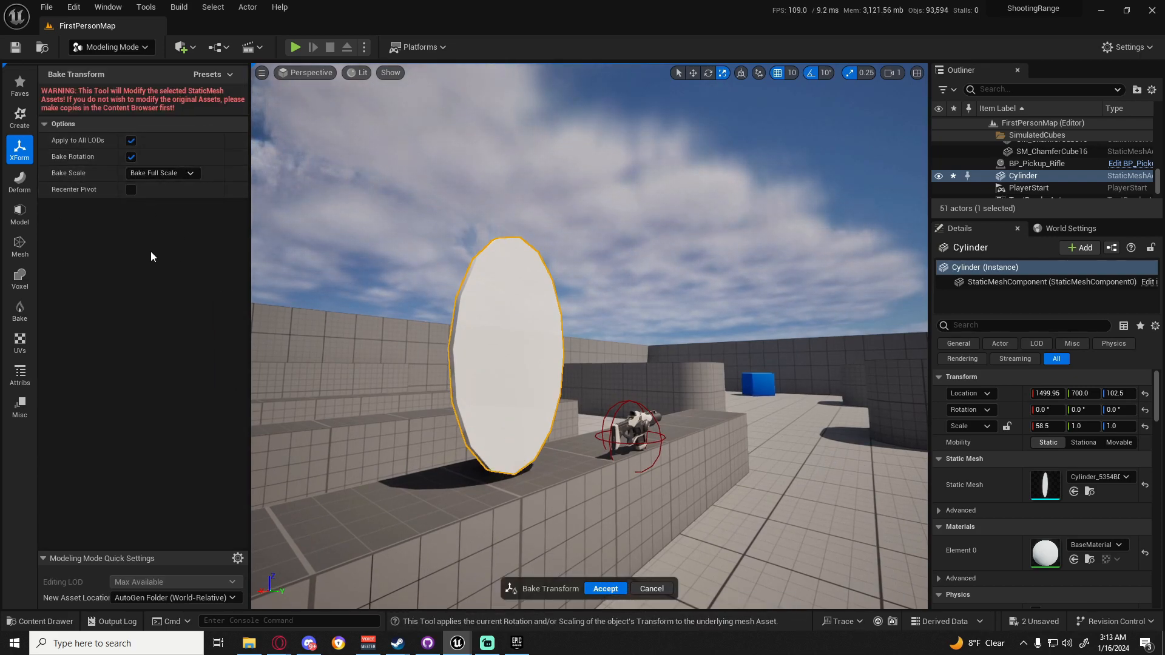
click(605, 588)
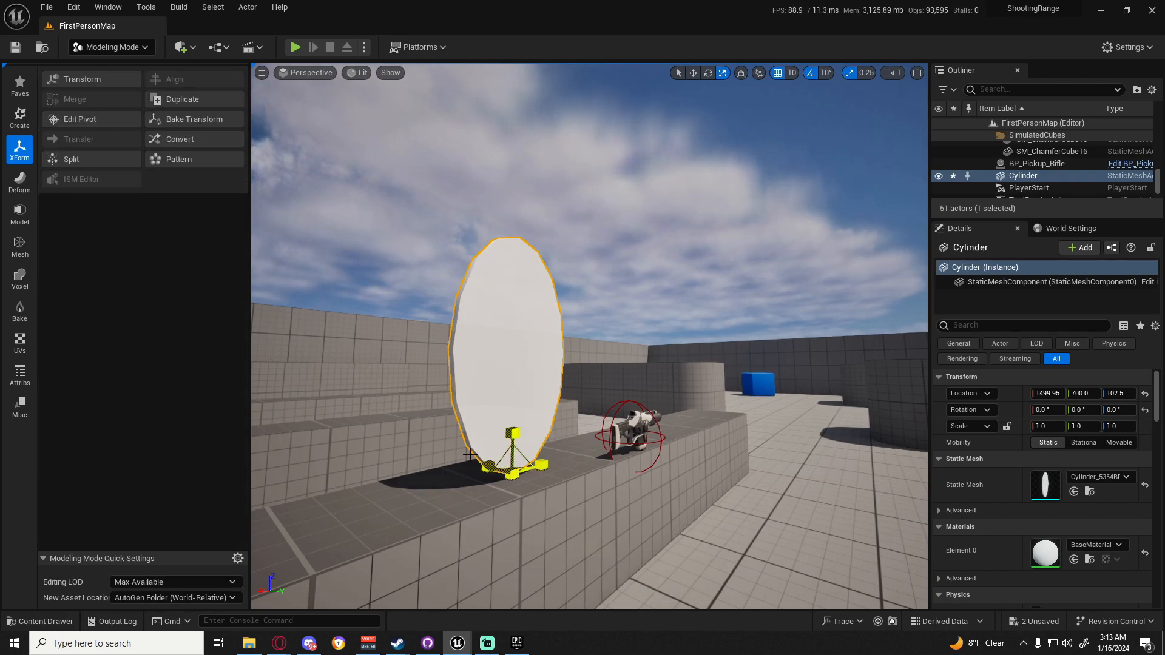
key(w)
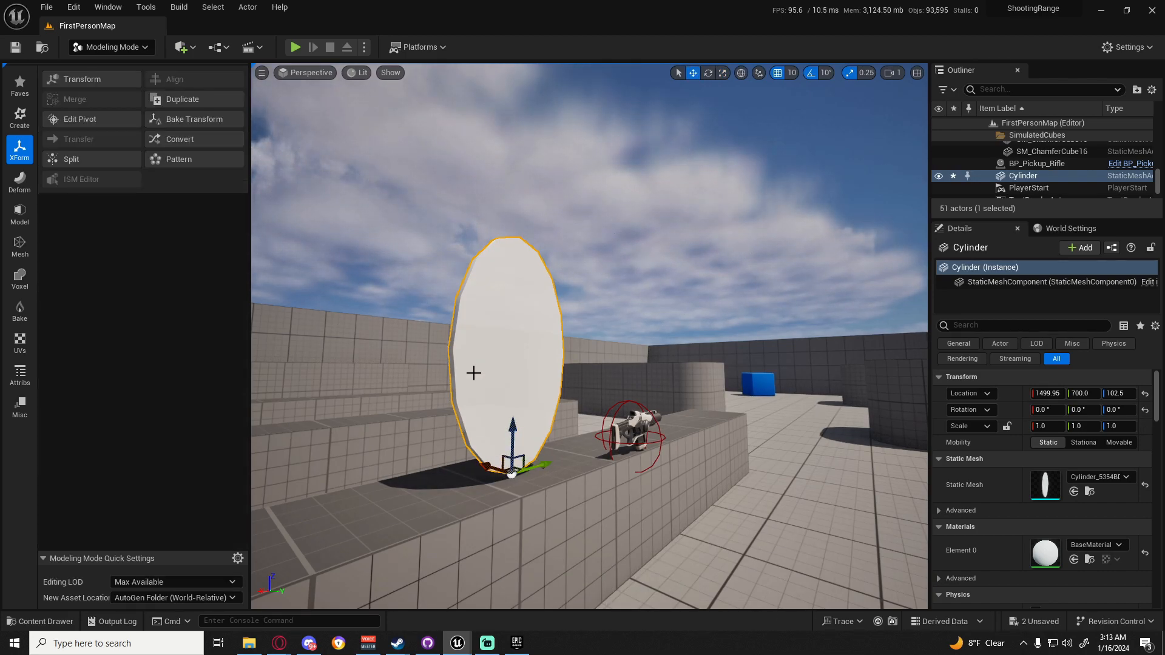
click(46, 7)
click(67, 138)
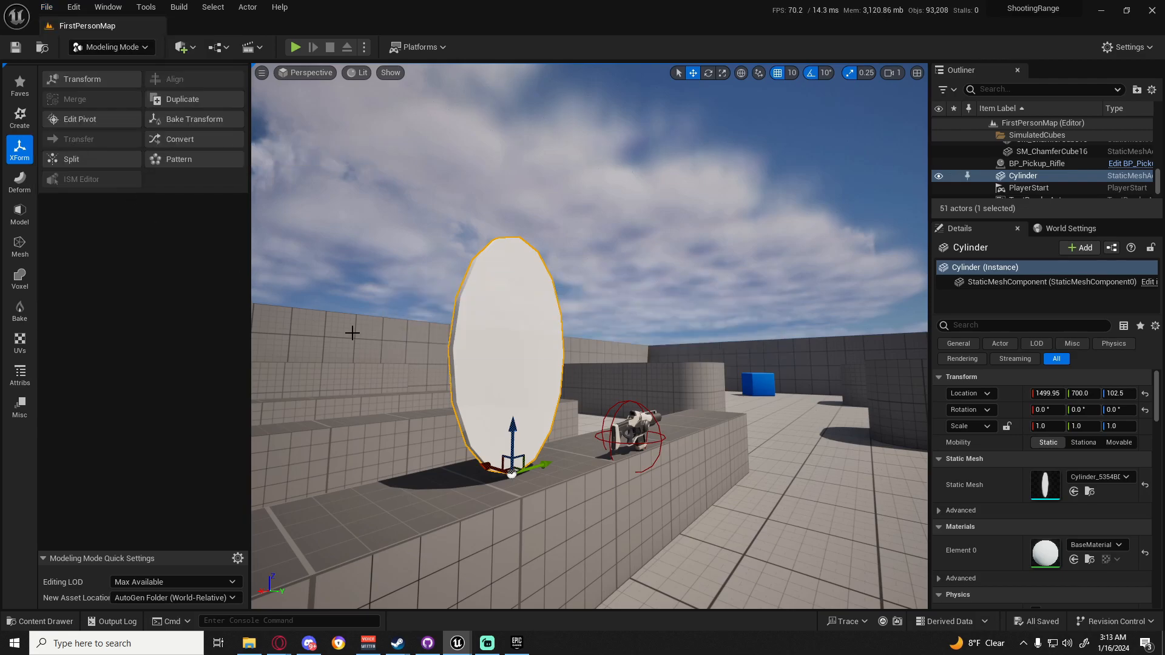
Browse to the cylinder's static mesh asset in the Content Browser and rename it SM_
right_drag(570, 303, 596, 312)
key(d)
key(d)
key(a)
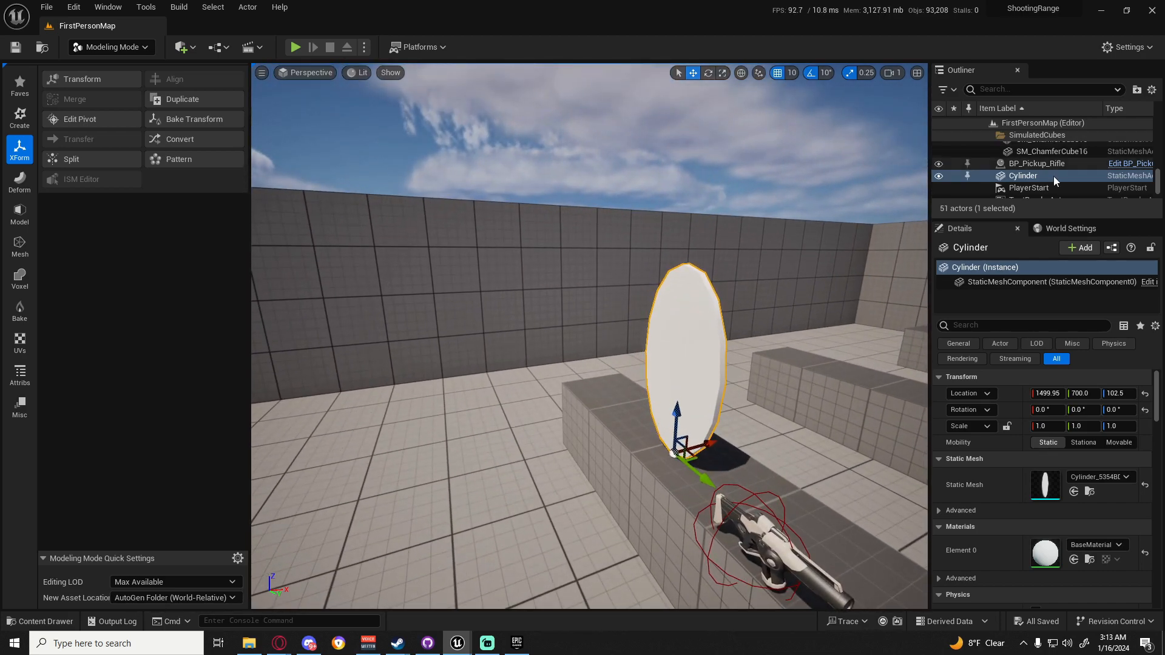
click(1089, 491)
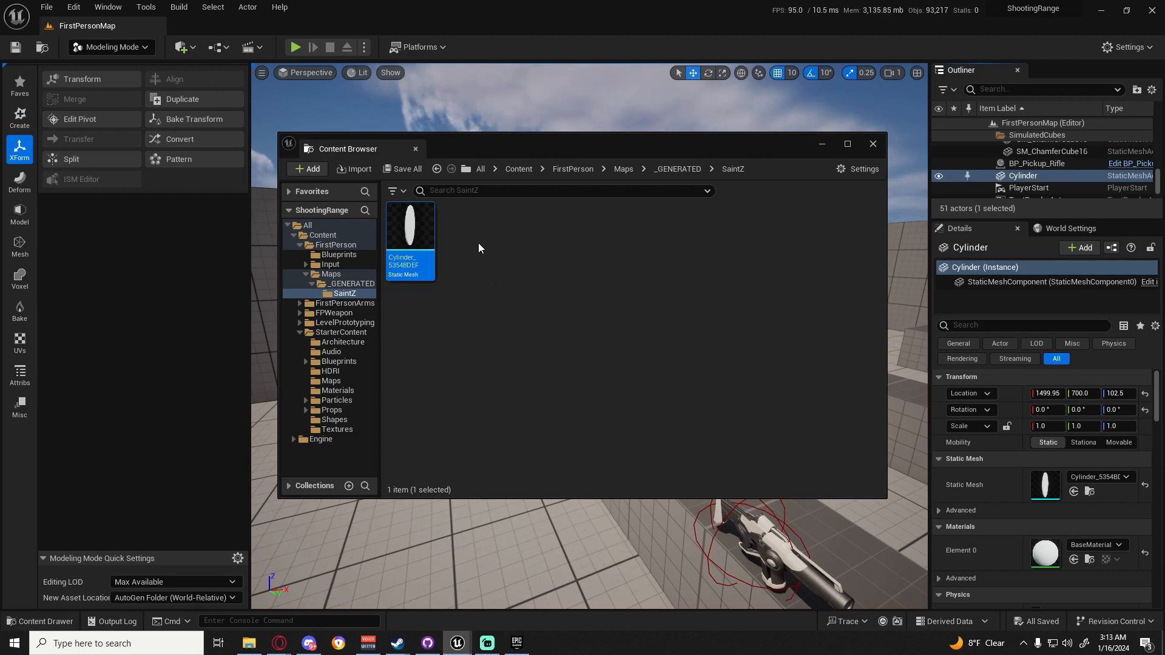
mouse_move(408, 239)
key(F2)
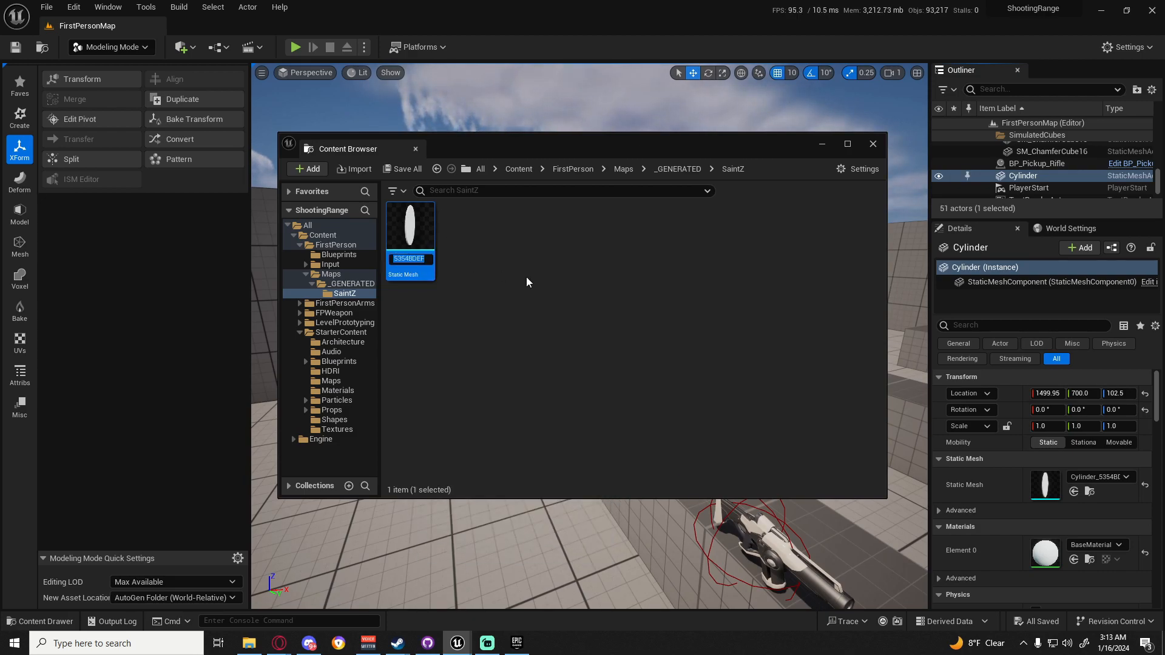
text(SM_)
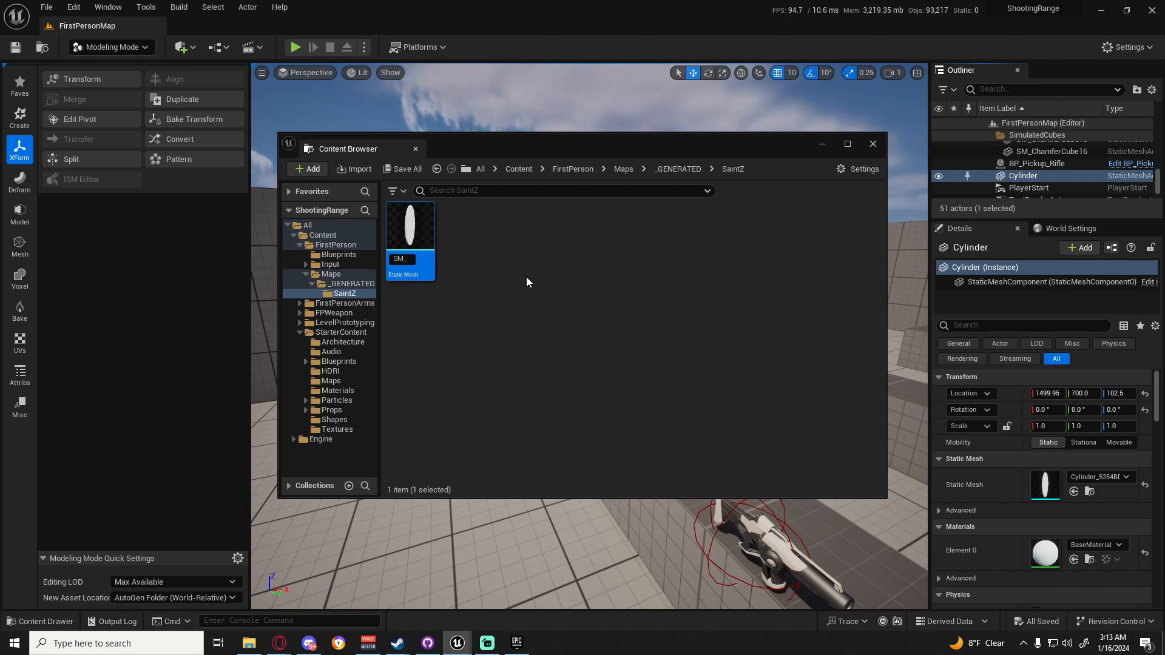
click(1032, 175)
right_click(1025, 181)
click(1049, 203)
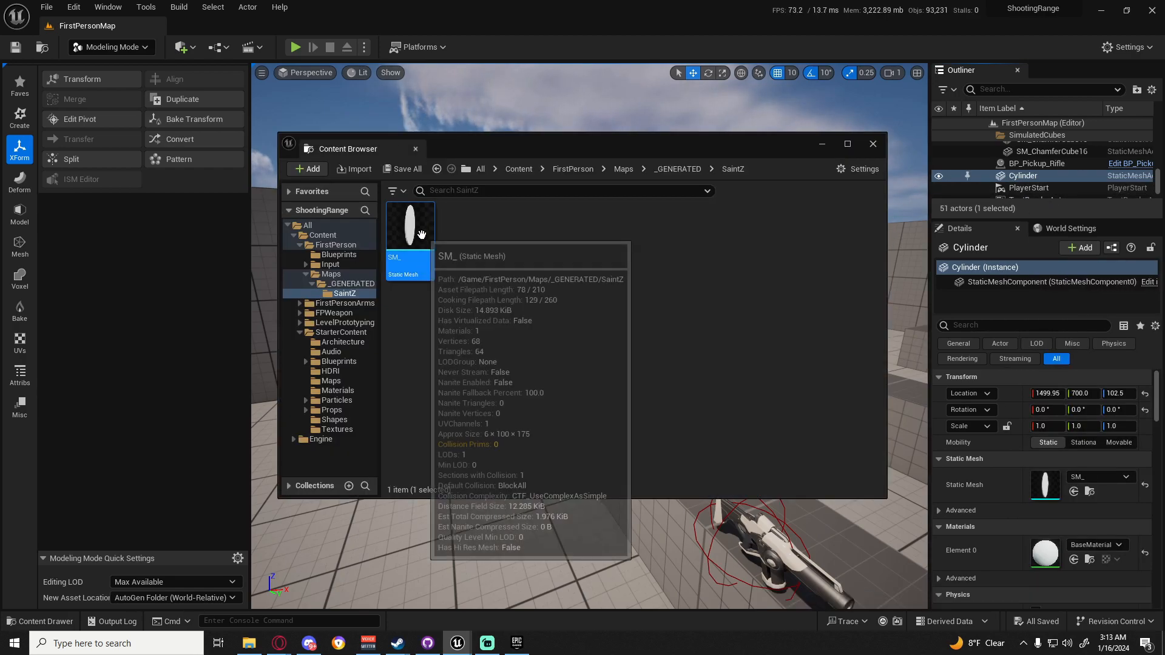
Complete the static mesh asset's name as SM_Target
key(F2)
key(End)
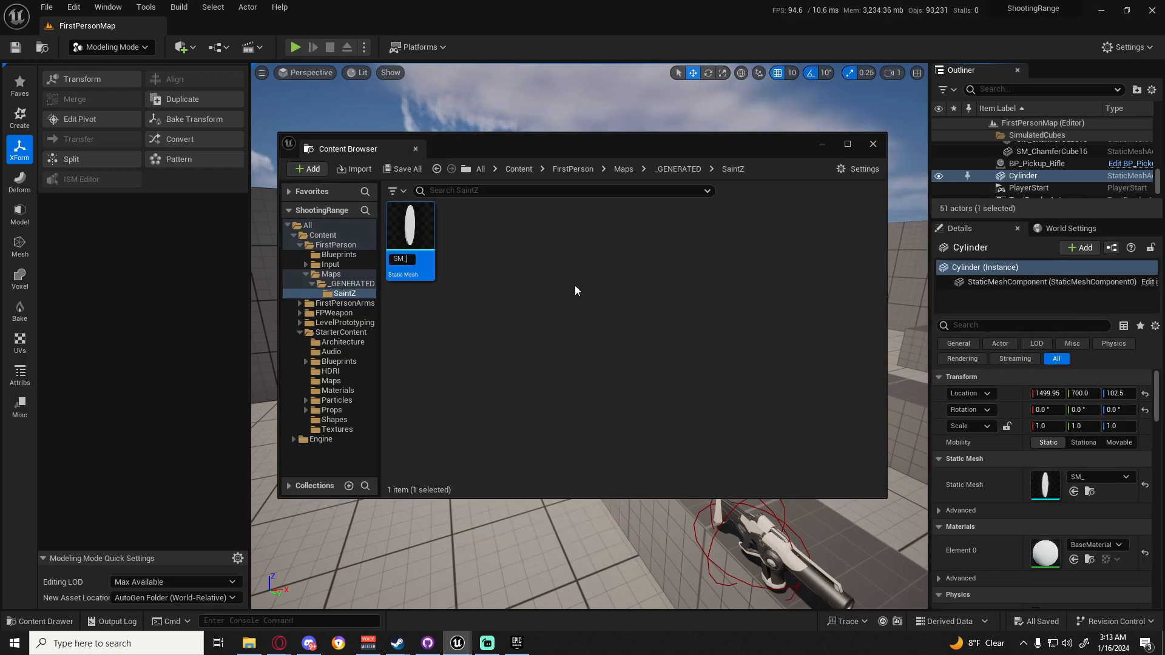
text(Target)
key(Return)
Open SM_Target in the Static Mesh Editor and examine its Collision Complexity setting
key(Return)
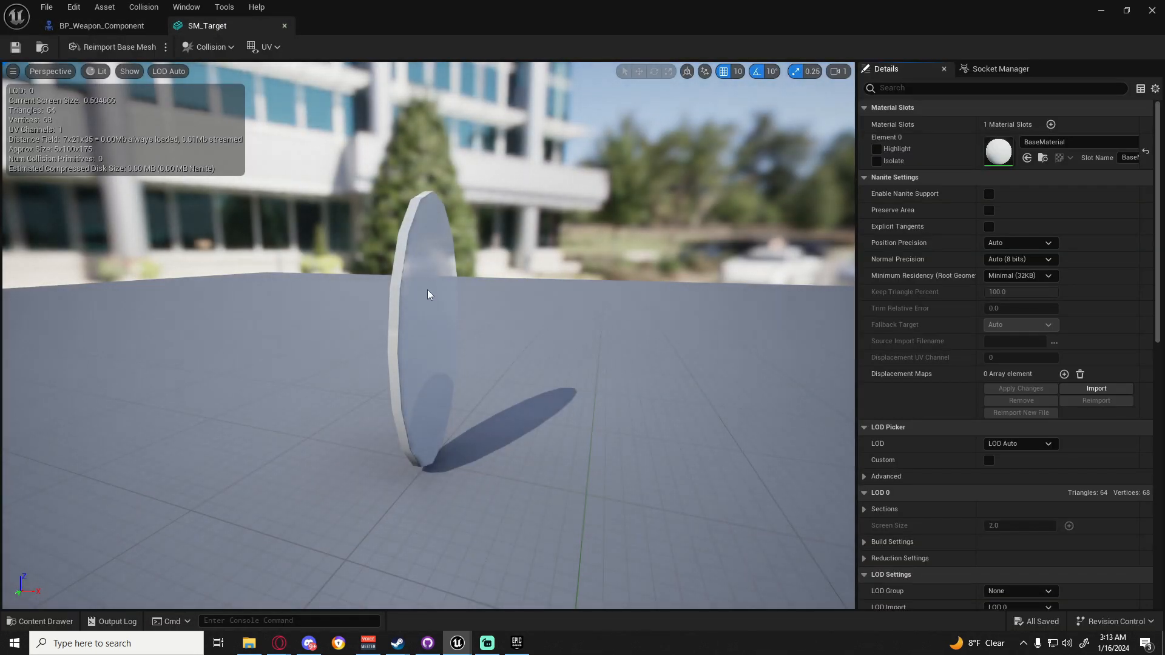
drag(303, 399, 304, 400)
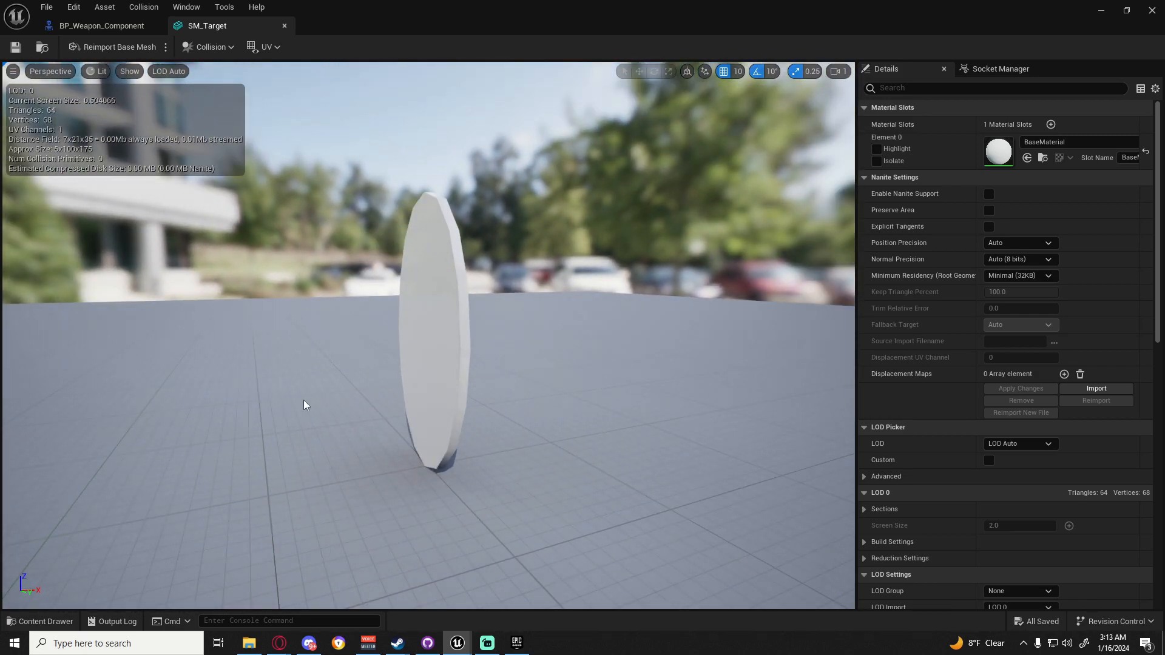
scroll(991, 416, down, 4)
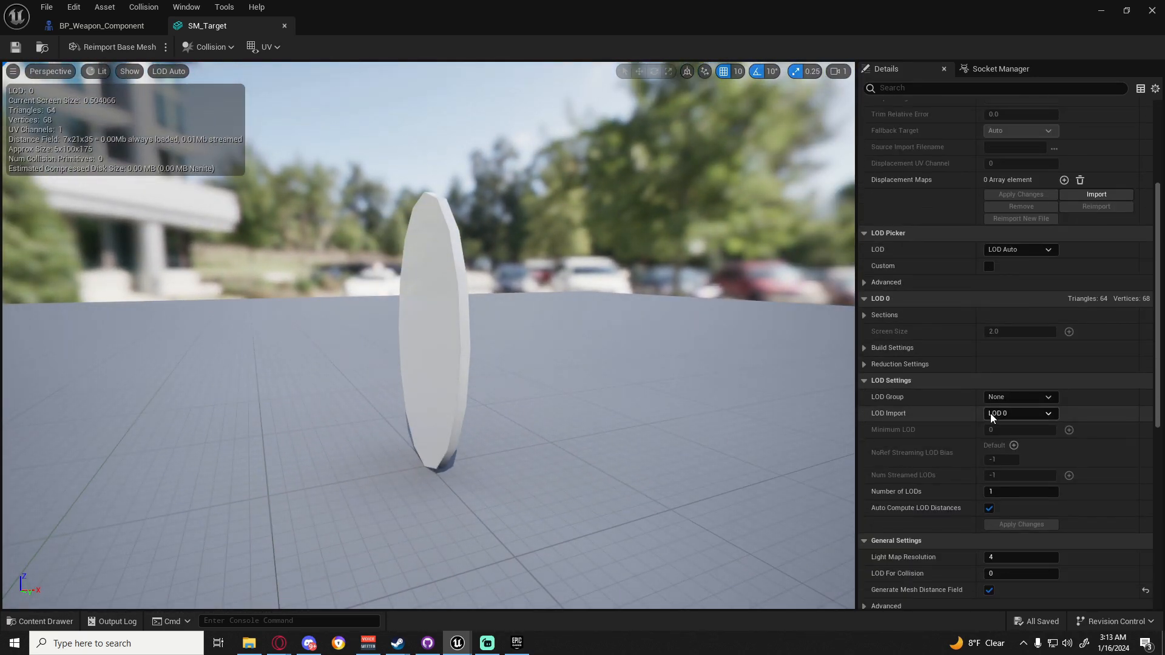
scroll(990, 413, down, 7)
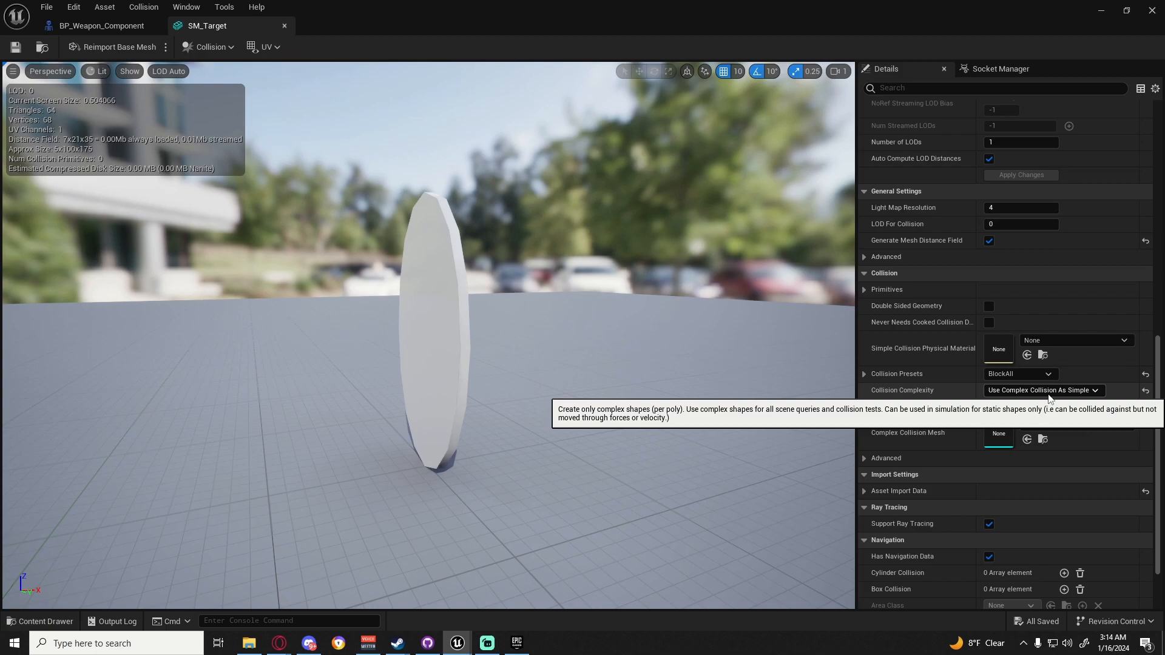
Display the simple collision on SM_Target and inspect the collision shape on the oval face
click(130, 71)
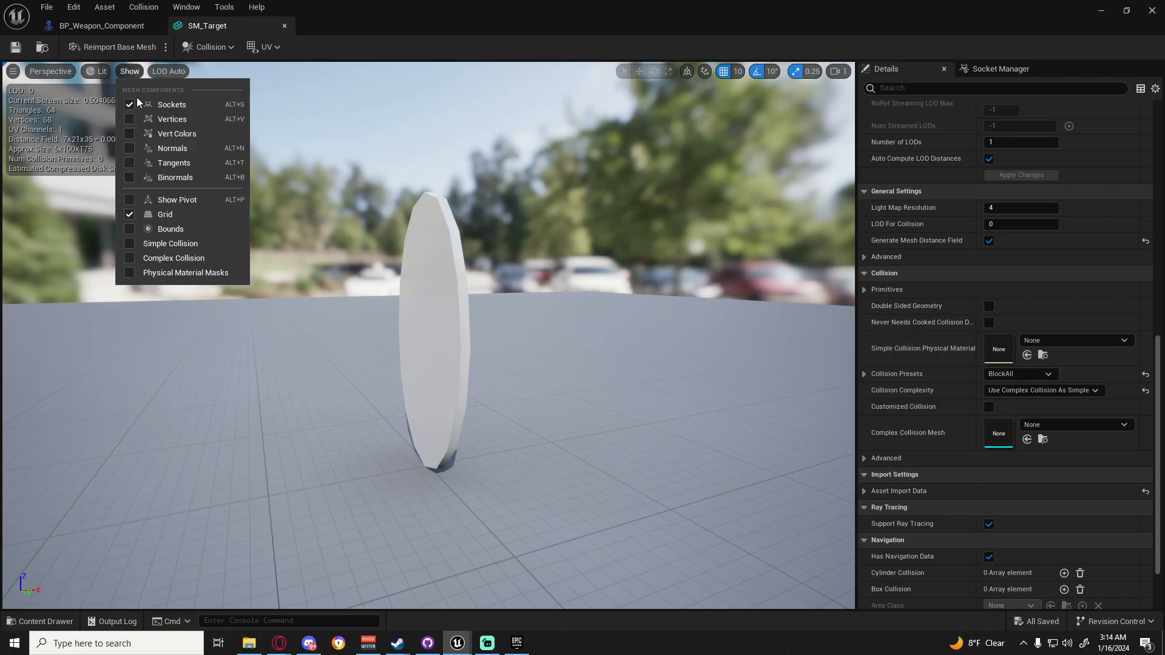
click(171, 246)
drag(513, 297, 650, 301)
drag(466, 346, 435, 332)
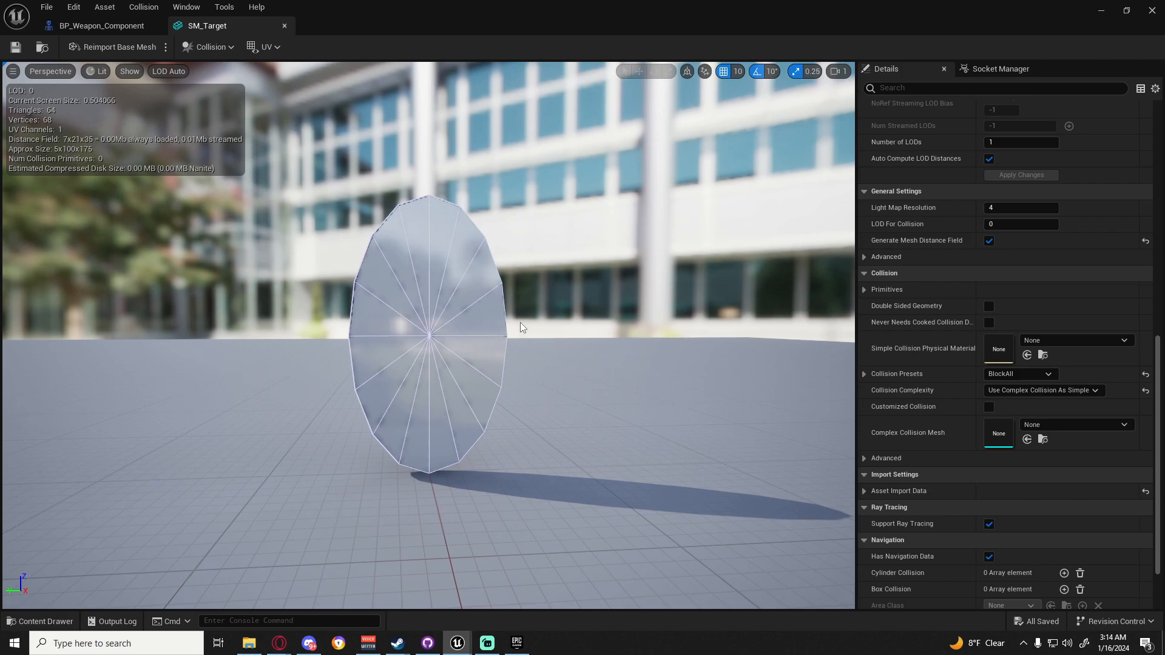
Review the Collision Complexity options and the available simplified collision shapes for SM_Target without changing them
click(1043, 390)
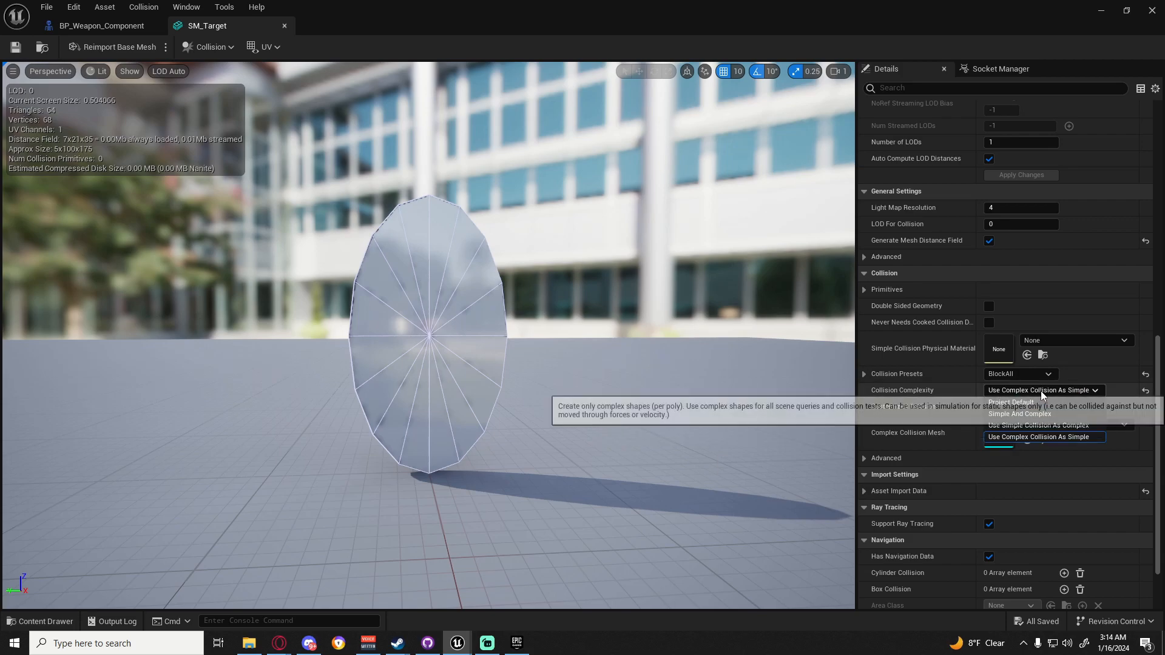
click(1035, 393)
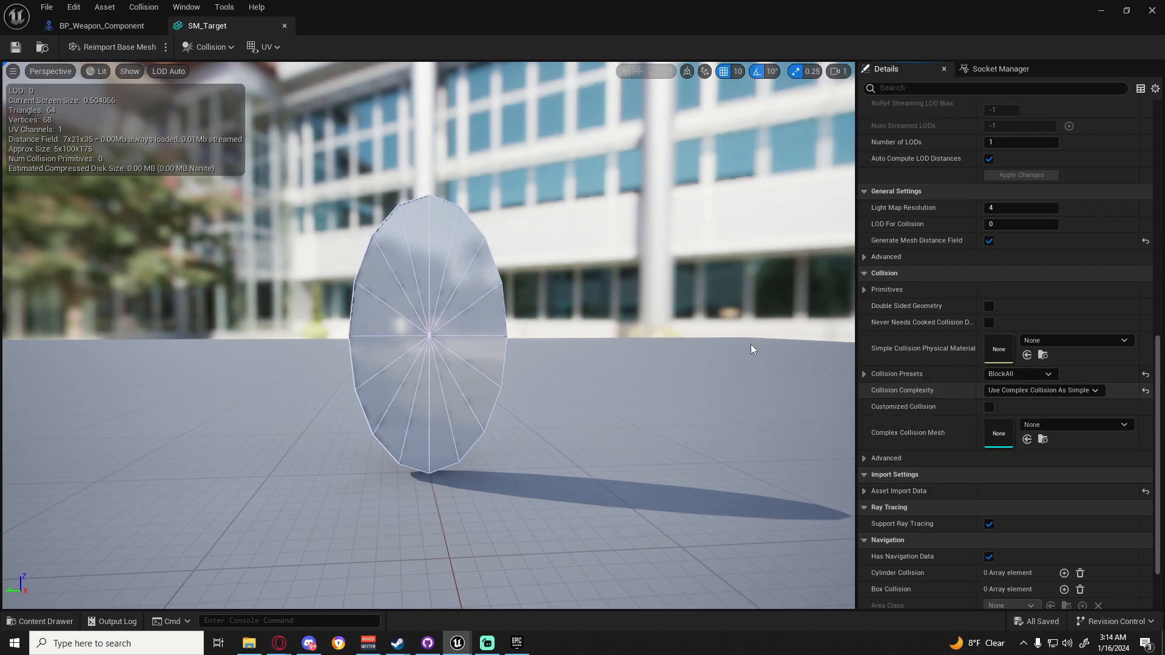
click(144, 7)
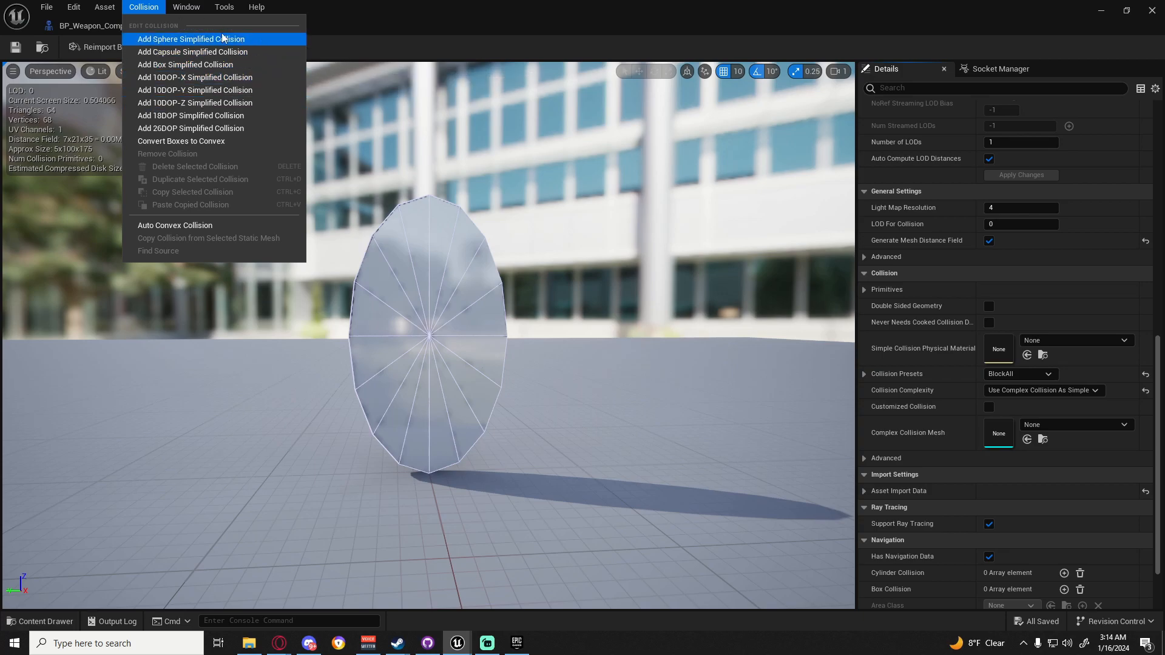
click(504, 34)
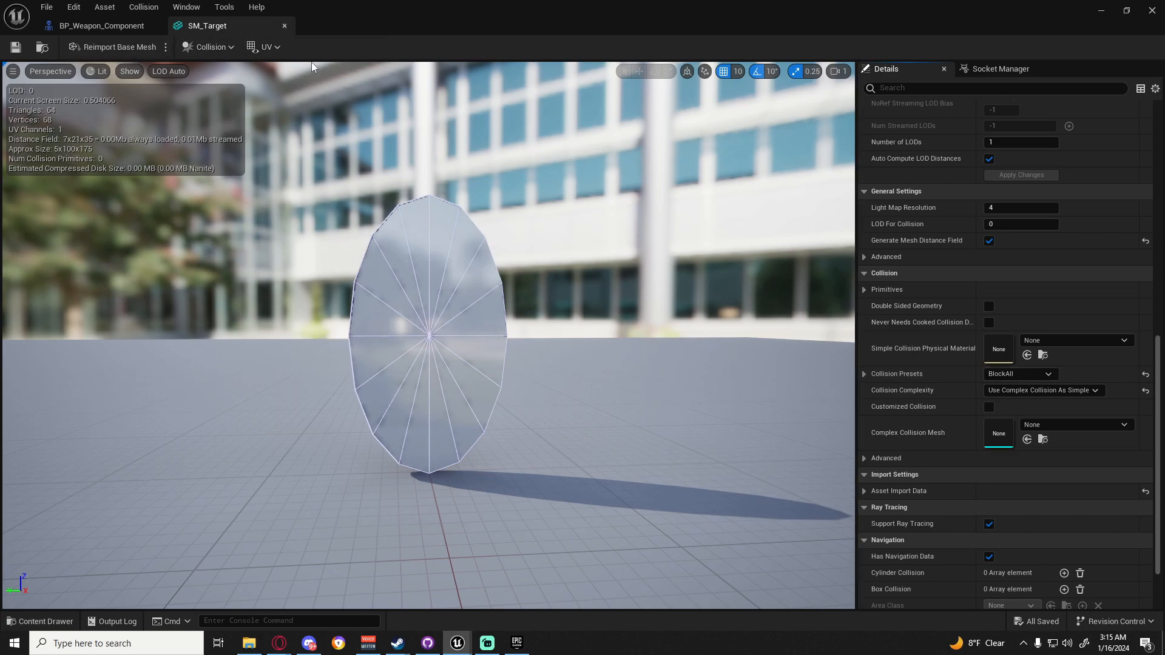
Close the SM_Target and BP_Weapon_Component editors to return to the level
click(284, 26)
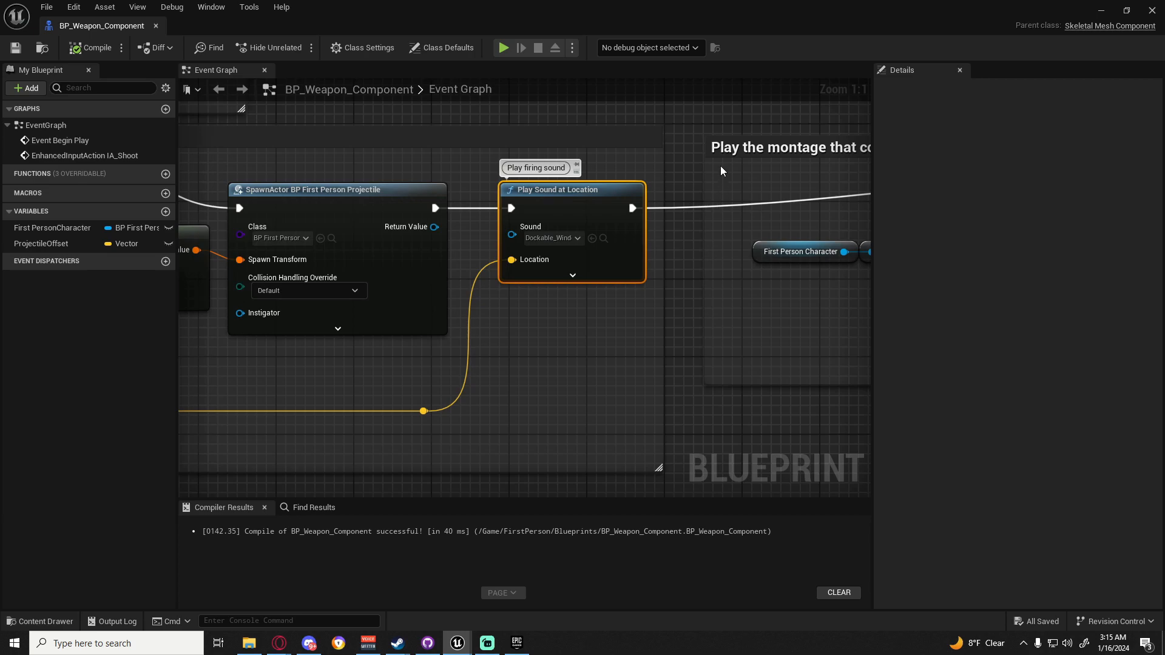
click(155, 26)
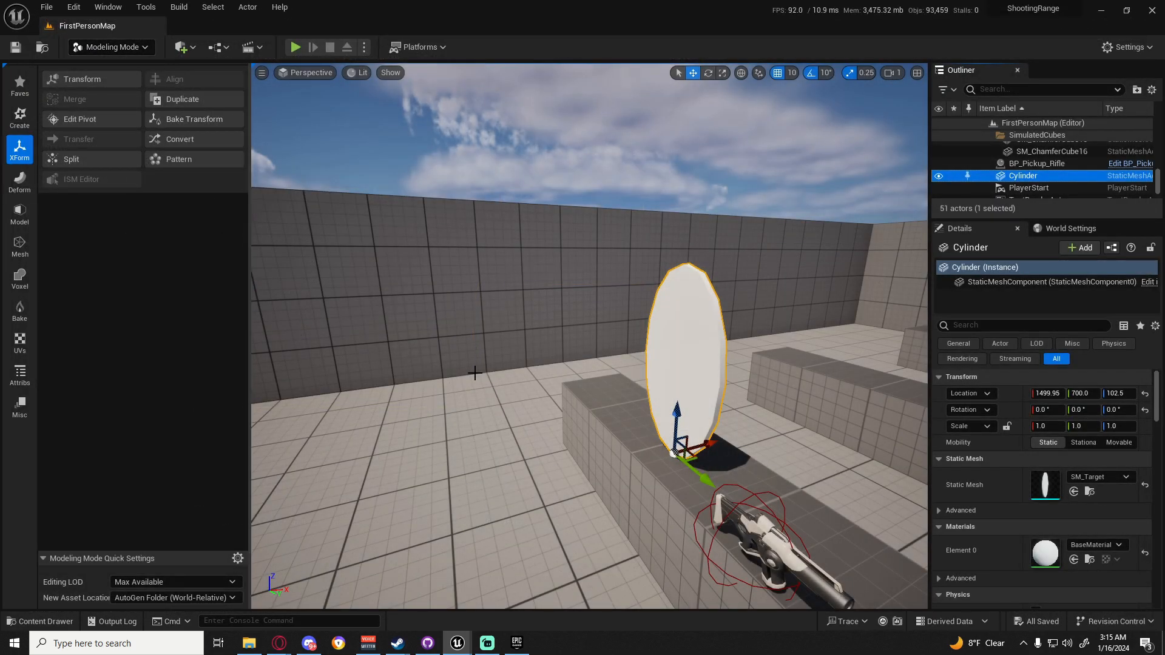
Switch the level editor to Selection mode and delete the Cylinder target actor from the map
click(146, 46)
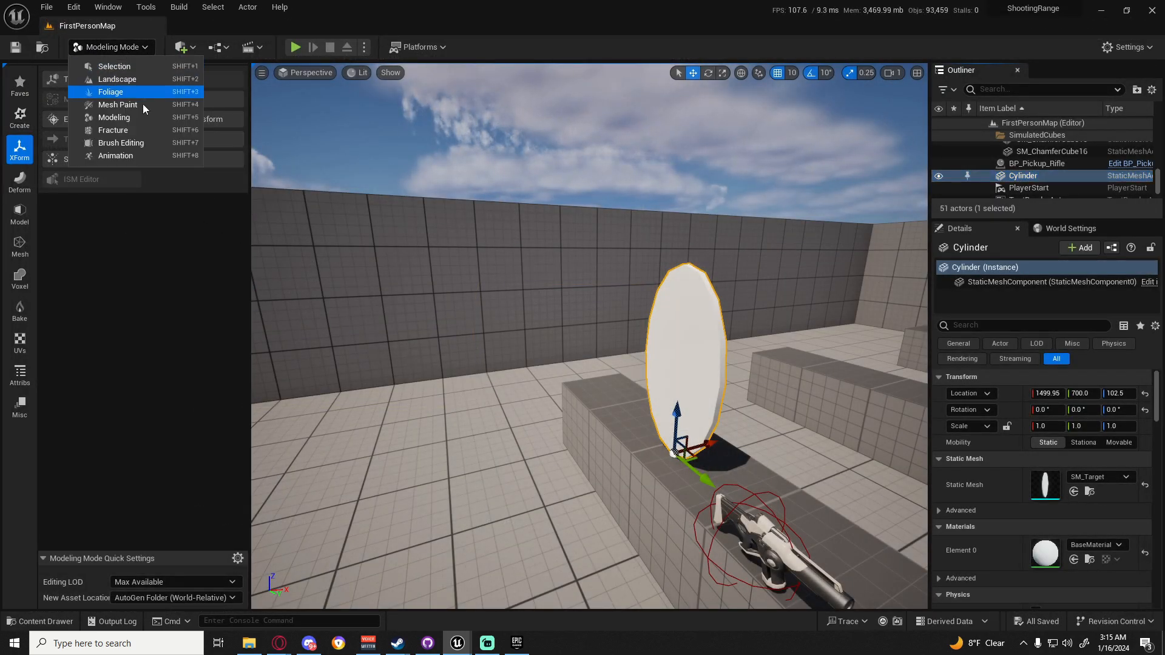
click(125, 70)
right_drag(362, 337, 283, 424)
key(Delete)
Browse the project content to the _GENERATED folder inside FirstPerson/Maps
click(40, 621)
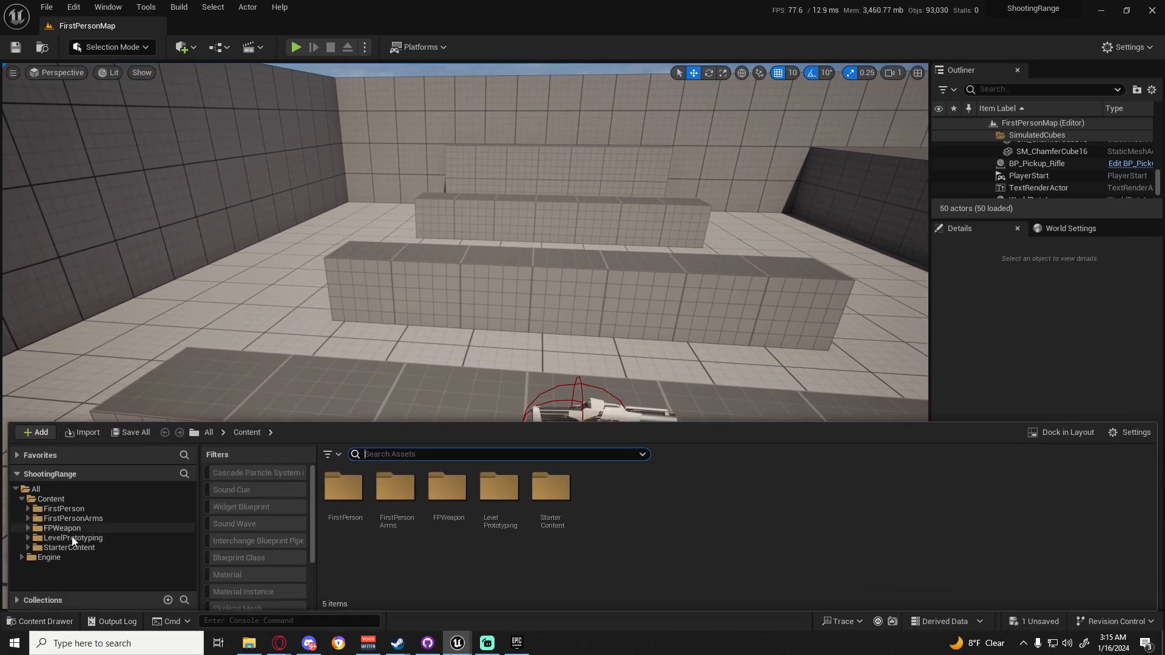
click(60, 509)
click(434, 492)
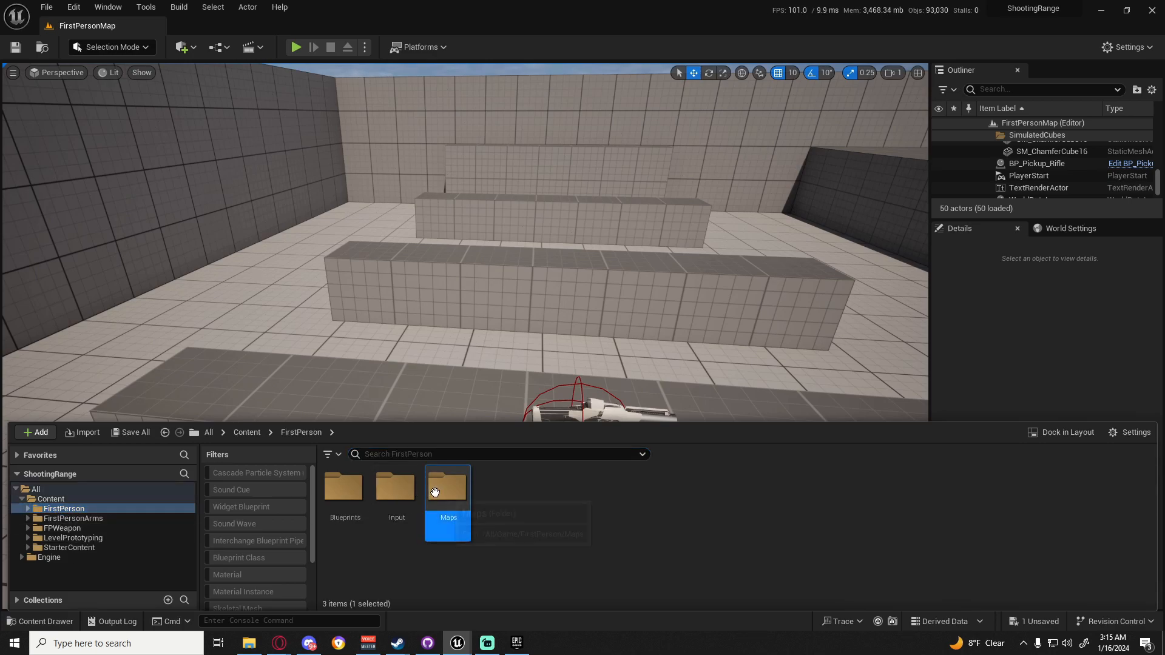
double_click(434, 492)
double_click(343, 486)
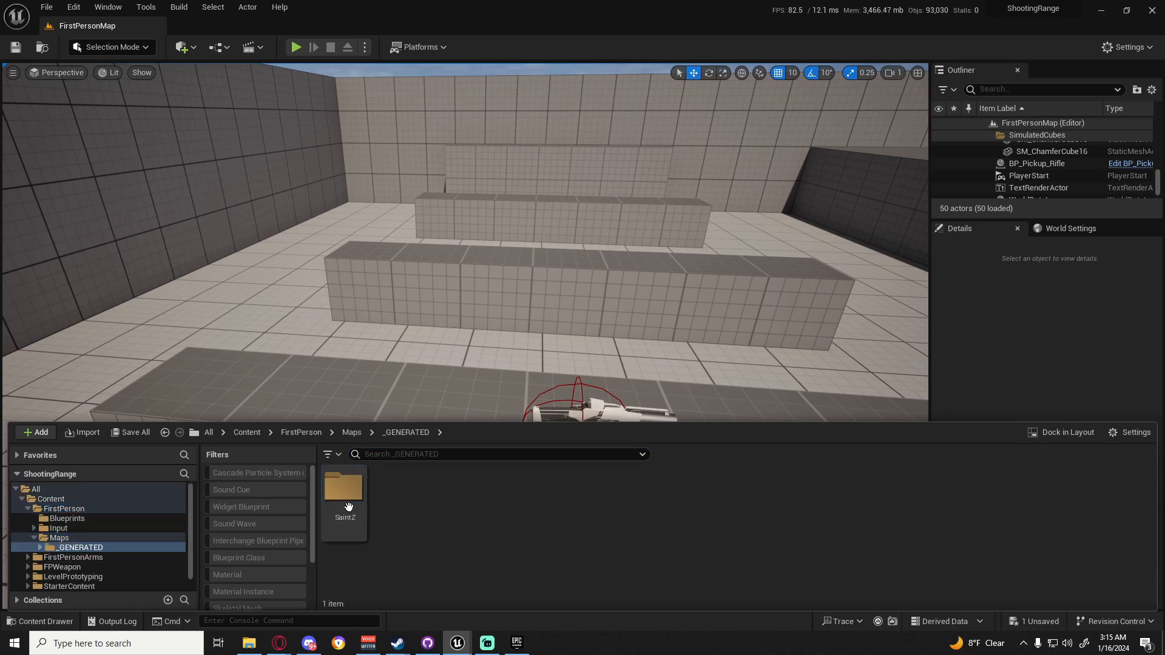
Create a folder named _Main directly under Content
click(50, 499)
right_click(51, 500)
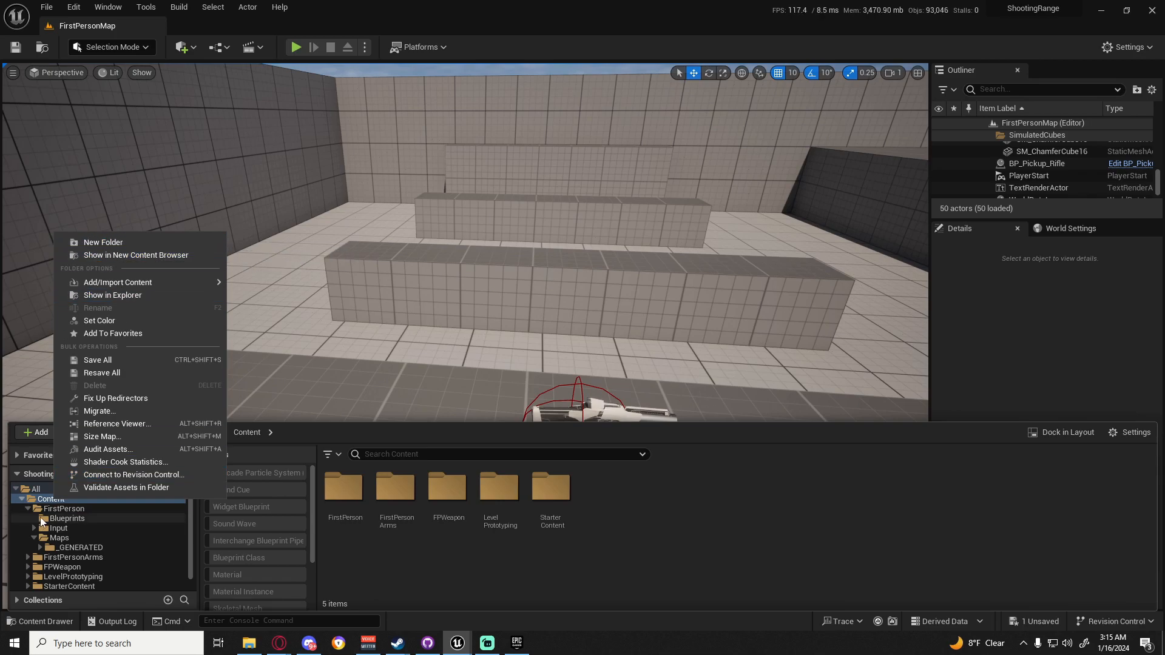
click(103, 242)
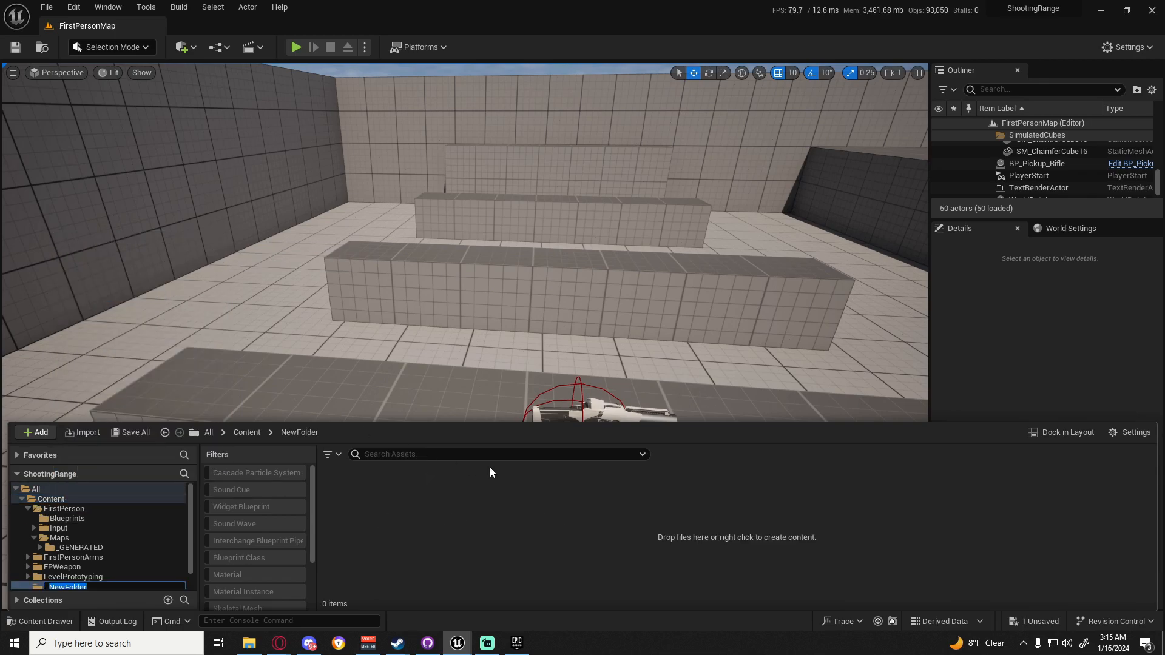
key(BackSpace)
text(_Main)
key(Return)
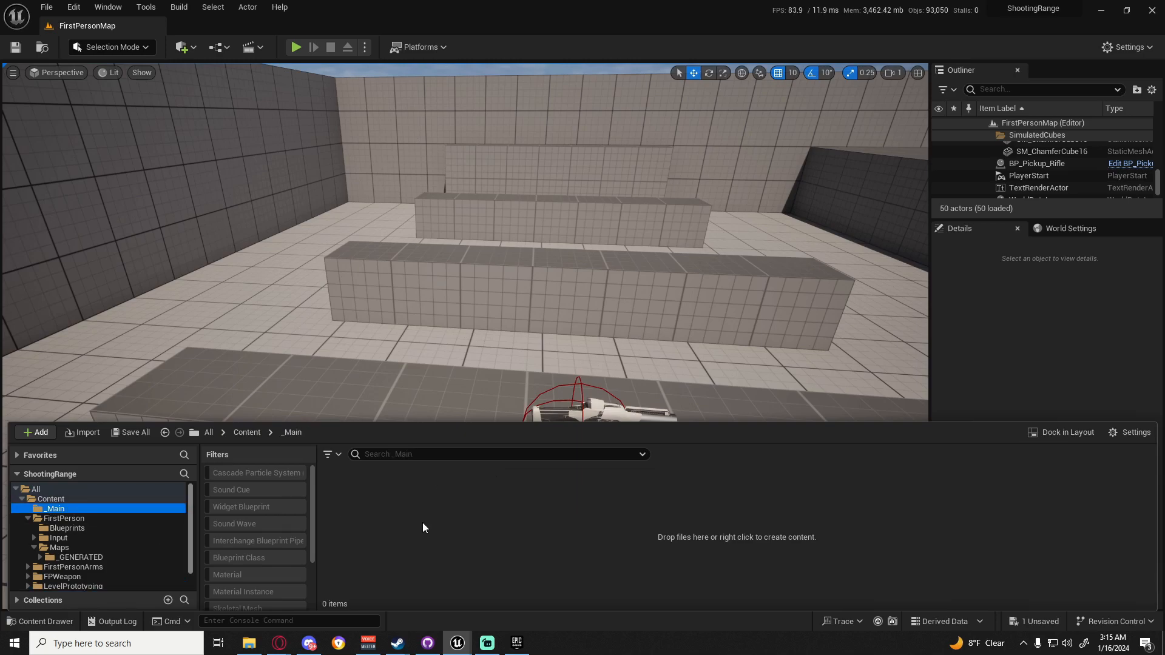
Create a Blueprints subfolder inside the _Main folder
right_click(358, 497)
click(405, 118)
text(Blueprints)
key(Return)
right_click(495, 267)
Add two more subfolders inside _Main, named Meshes and Materials
click(40, 621)
right_click(451, 498)
click(485, 118)
text(Meshes)
key(Return)
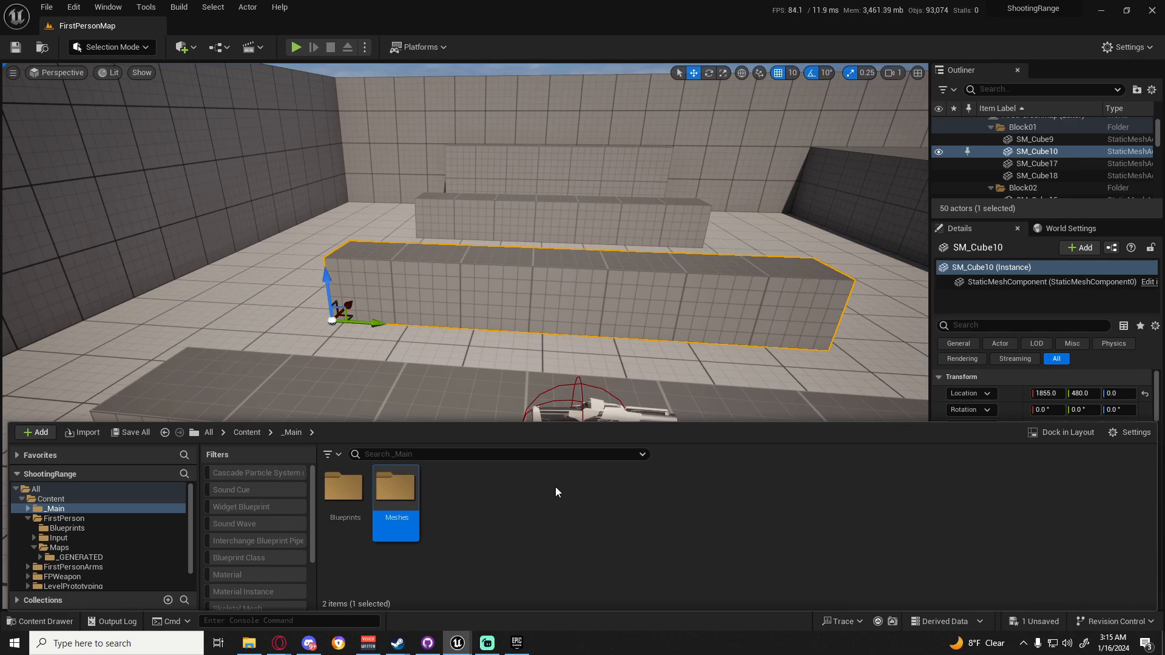
right_click(474, 507)
click(529, 123)
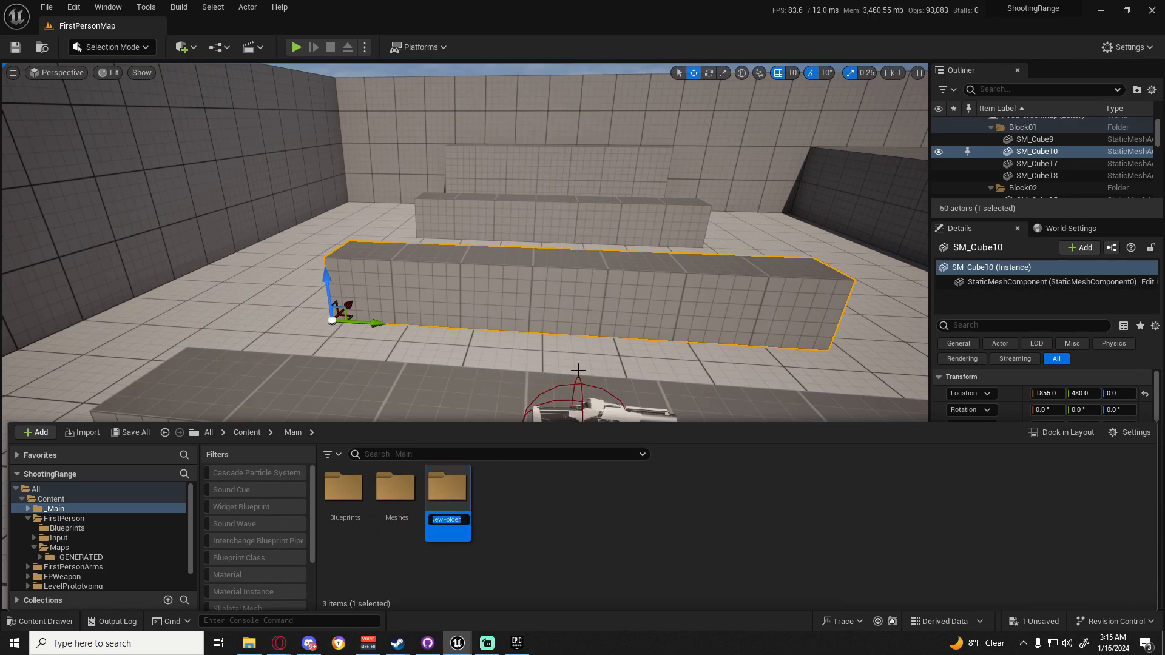
text(Materials)
key(Return)
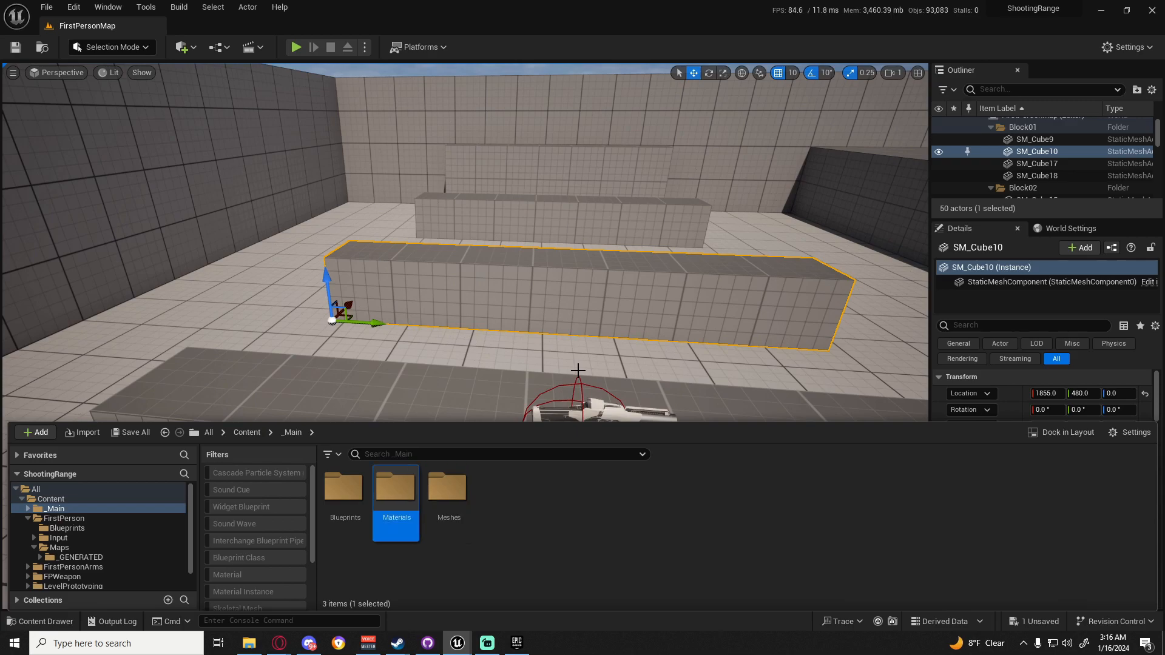
Move the SM_Target static mesh from its folder under _GENERATED into _Main/Meshes
click(447, 493)
click(28, 509)
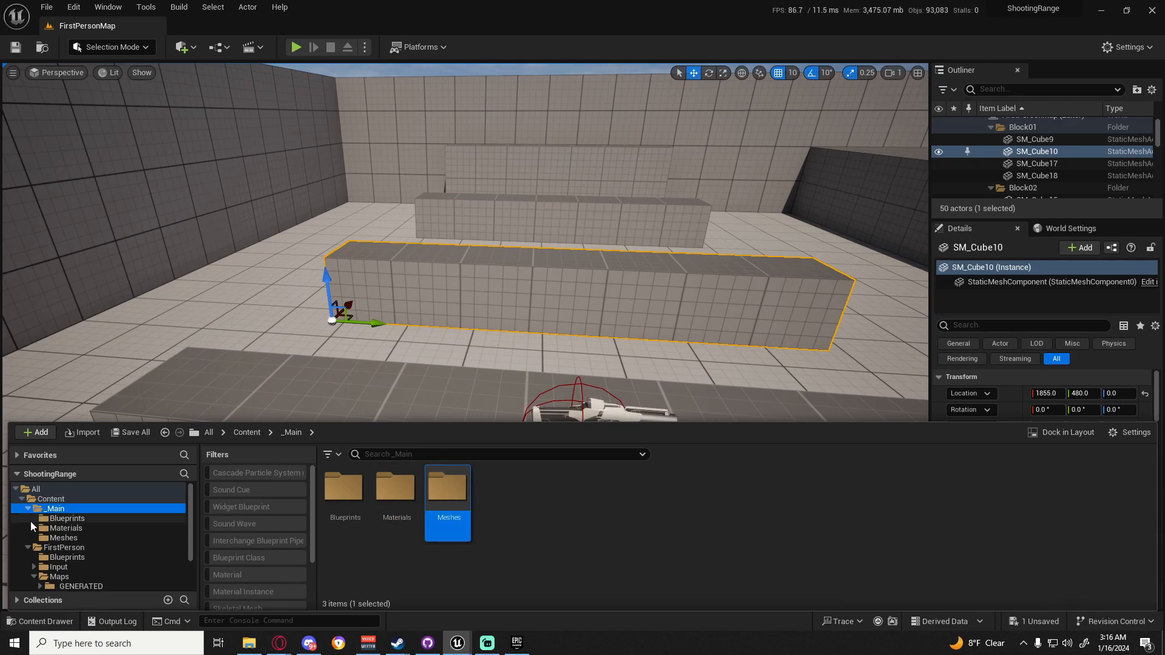
scroll(48, 561, down, 2)
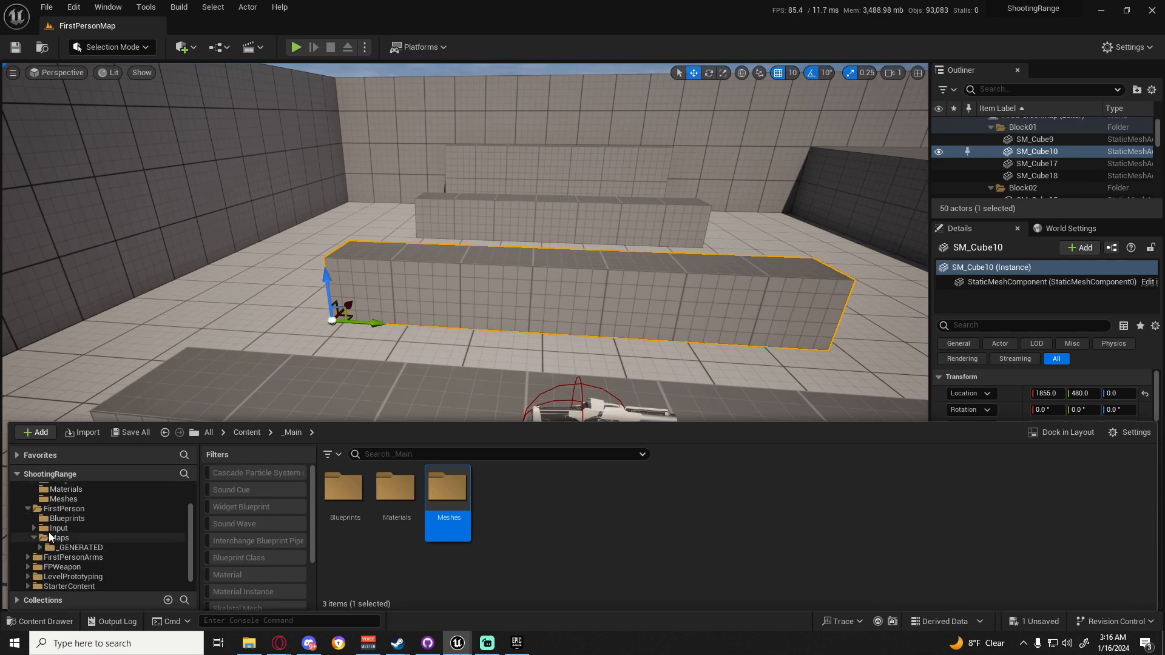
double_click(63, 568)
click(73, 576)
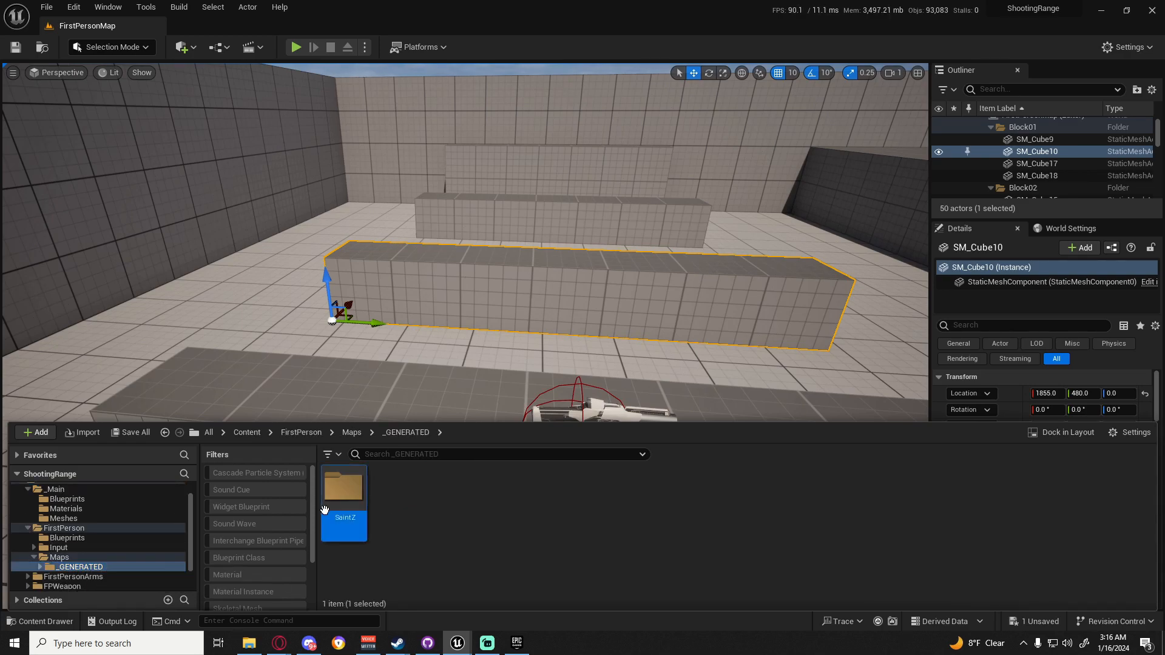
drag(370, 522, 72, 519)
click(107, 543)
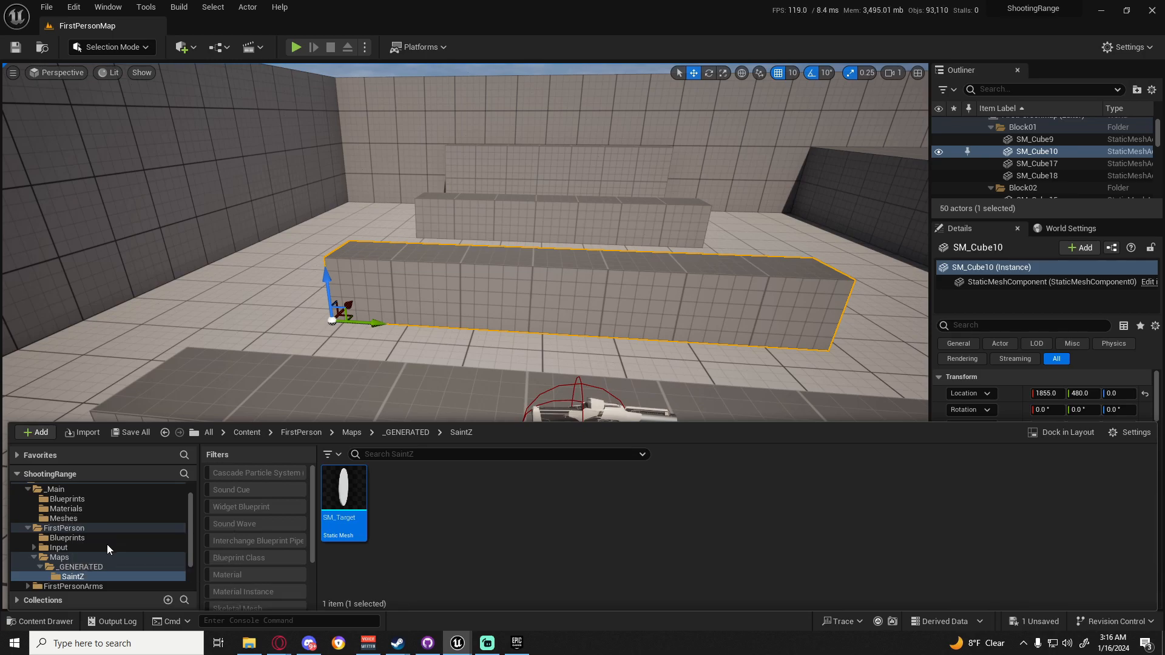
Create a material named M_Color in _Main/Materials and open it in the material editor
click(56, 489)
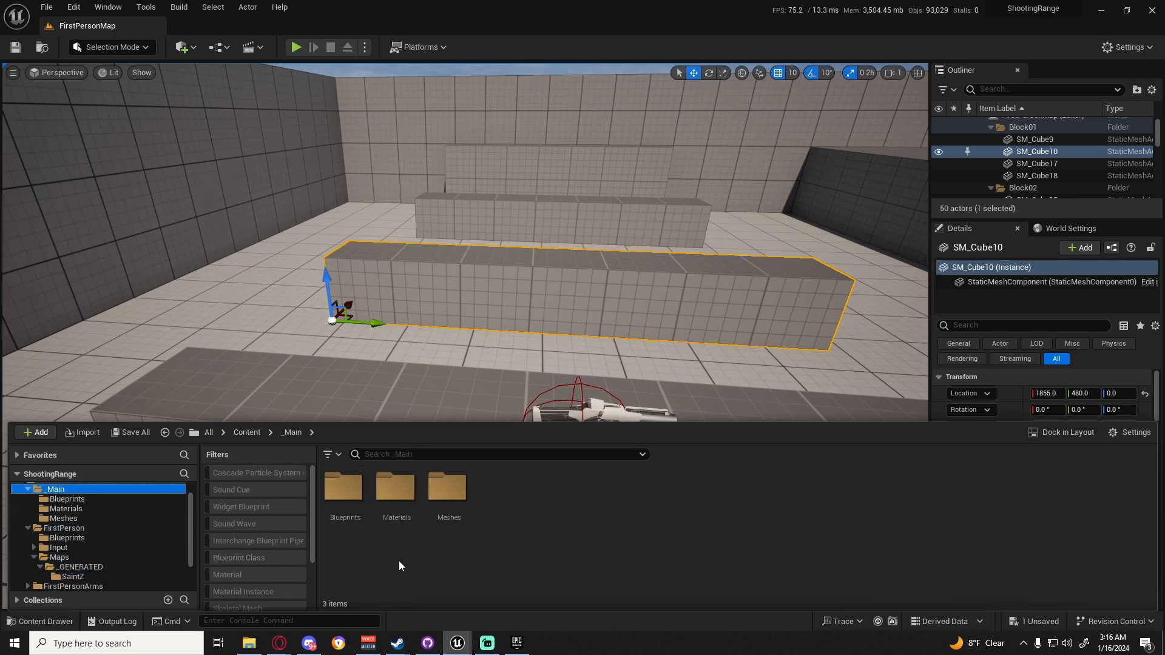
click(404, 497)
double_click(404, 498)
right_click(368, 507)
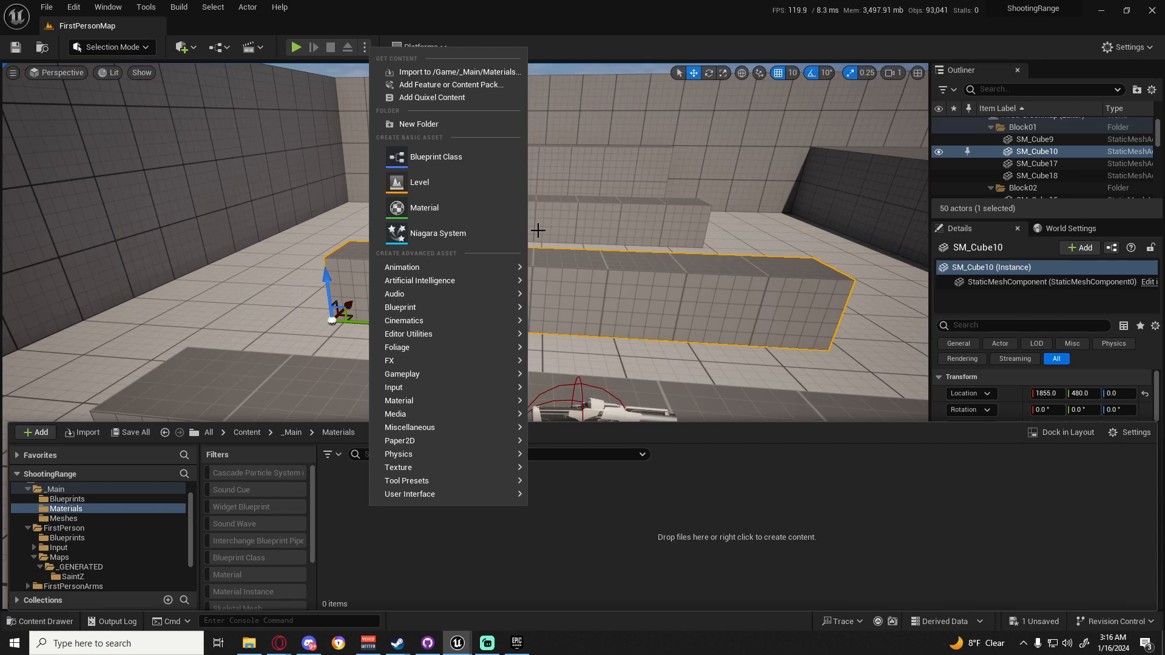
click(437, 208)
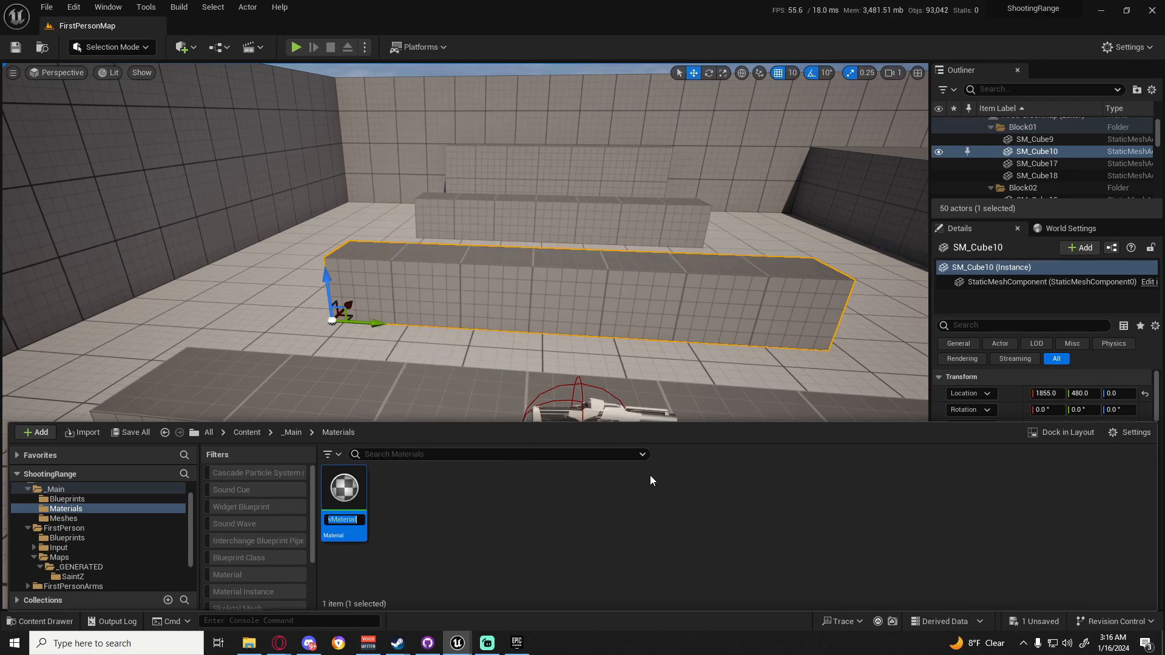
text(M_Color)
key(Return)
key(Return)
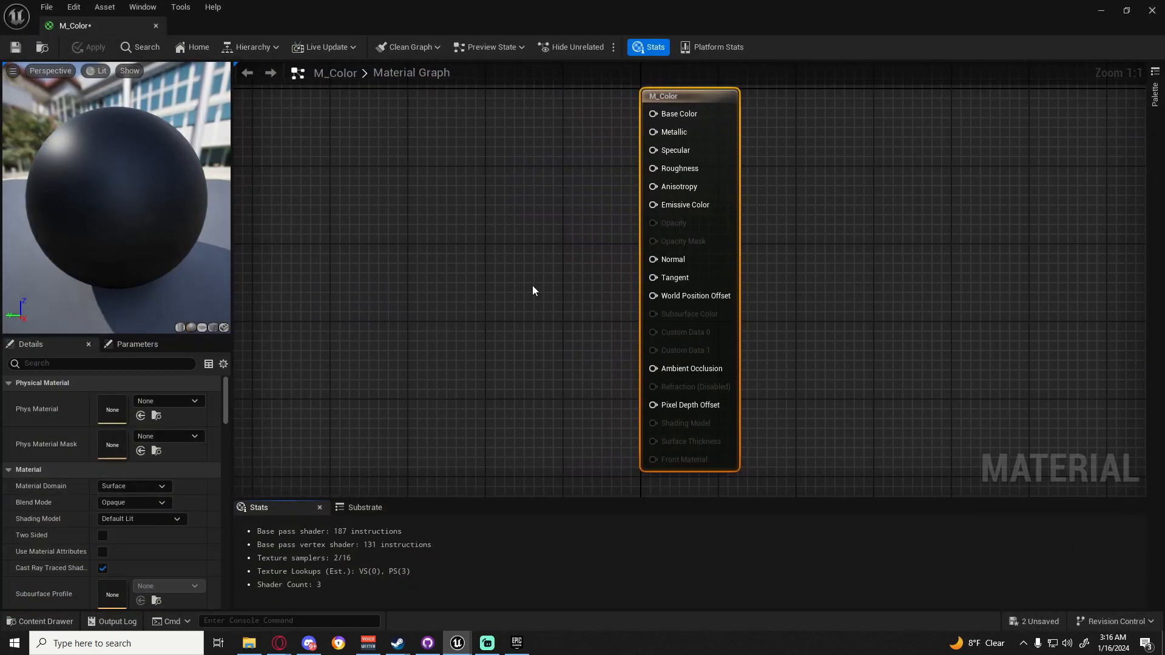
Add a three-component constant vector to M_Color and connect it to Base Color
click(496, 244)
drag(609, 259, 707, 271)
drag(569, 246, 548, 257)
key(ctrl+a)
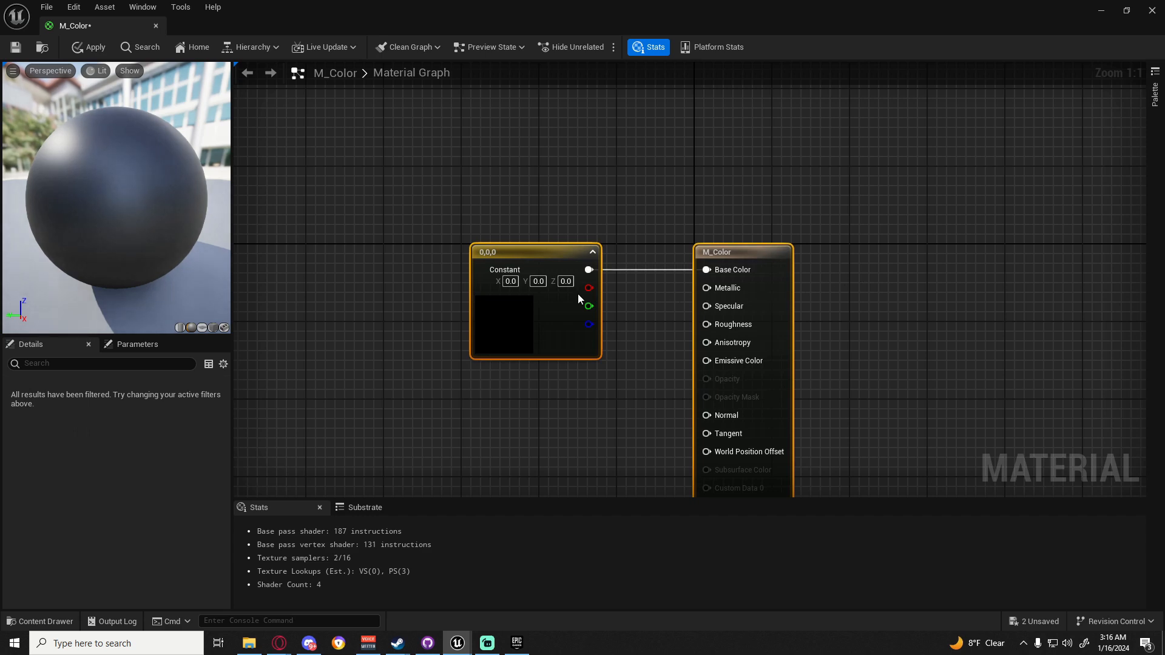
Convert the constant vector into a parameter named Color and straighten its connection to the material node
click(510, 267)
right_click(512, 274)
click(552, 285)
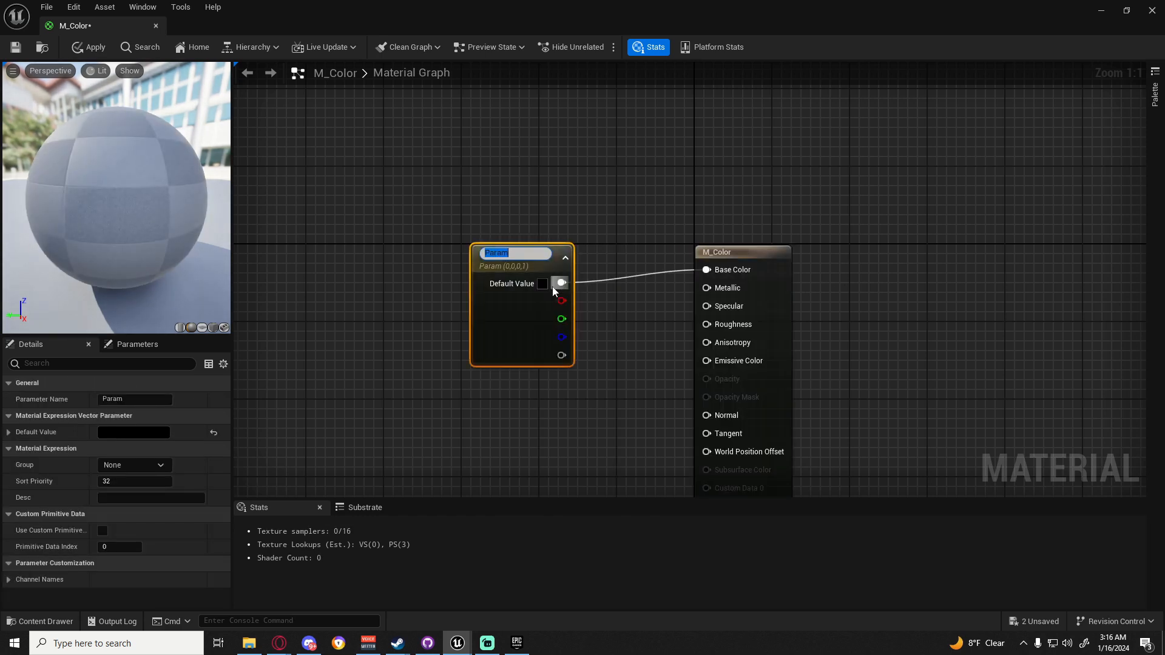
text(Color)
key(Return)
drag(483, 190, 716, 343)
key(q)
right_drag(649, 347, 672, 229)
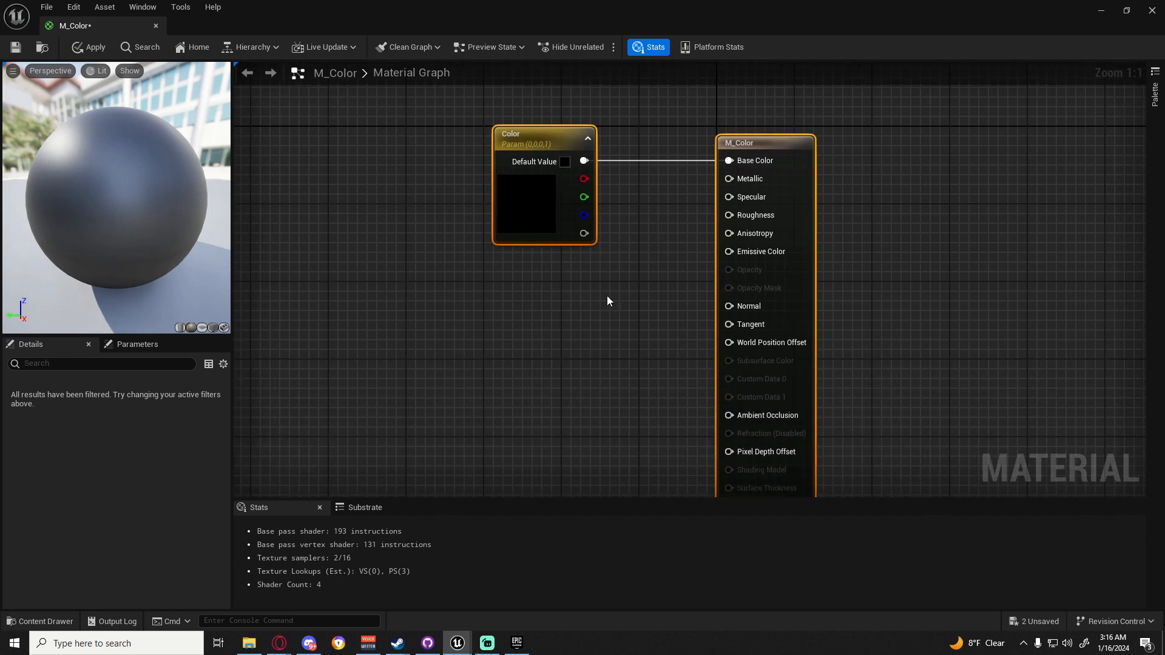
Add two scalar constants below the Color parameter and connect them to Metallic and Roughness
click(580, 274)
click(582, 333)
drag(650, 296, 731, 181)
drag(651, 357, 730, 215)
drag(617, 279, 607, 270)
Set both the Metallic and Roughness constants to 0.25 and place the Roughness constant closer beneath the other
drag(493, 281, 587, 343)
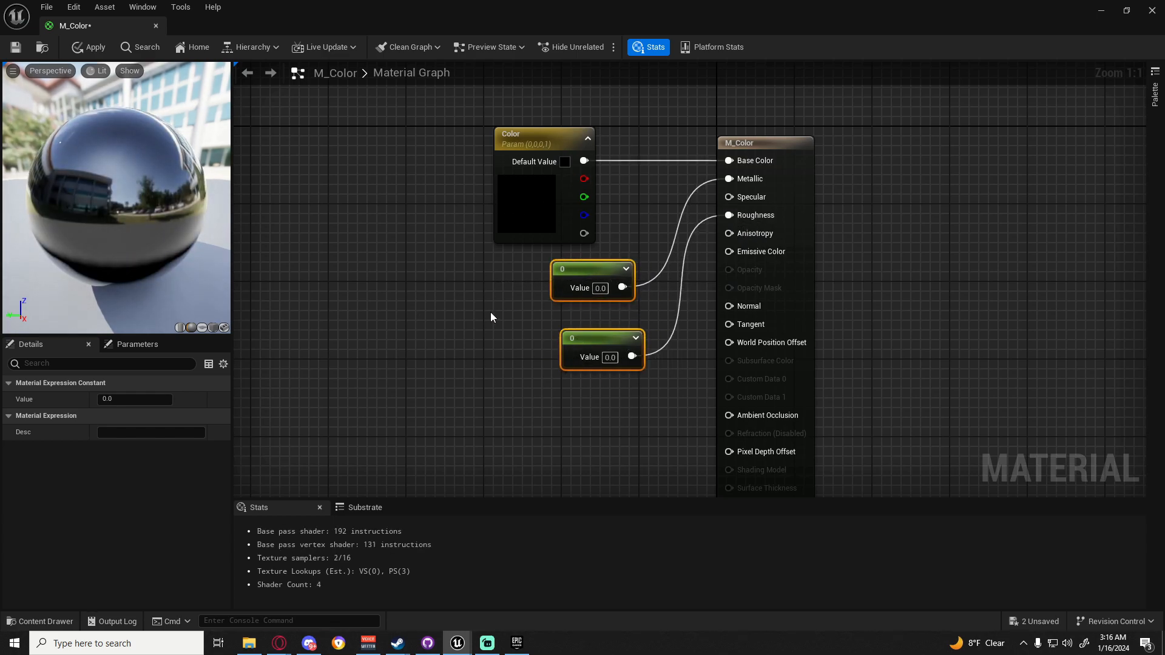
click(548, 329)
click(600, 288)
text(0.25)
key(Return)
click(611, 358)
text(.25)
key(Return)
click(596, 337)
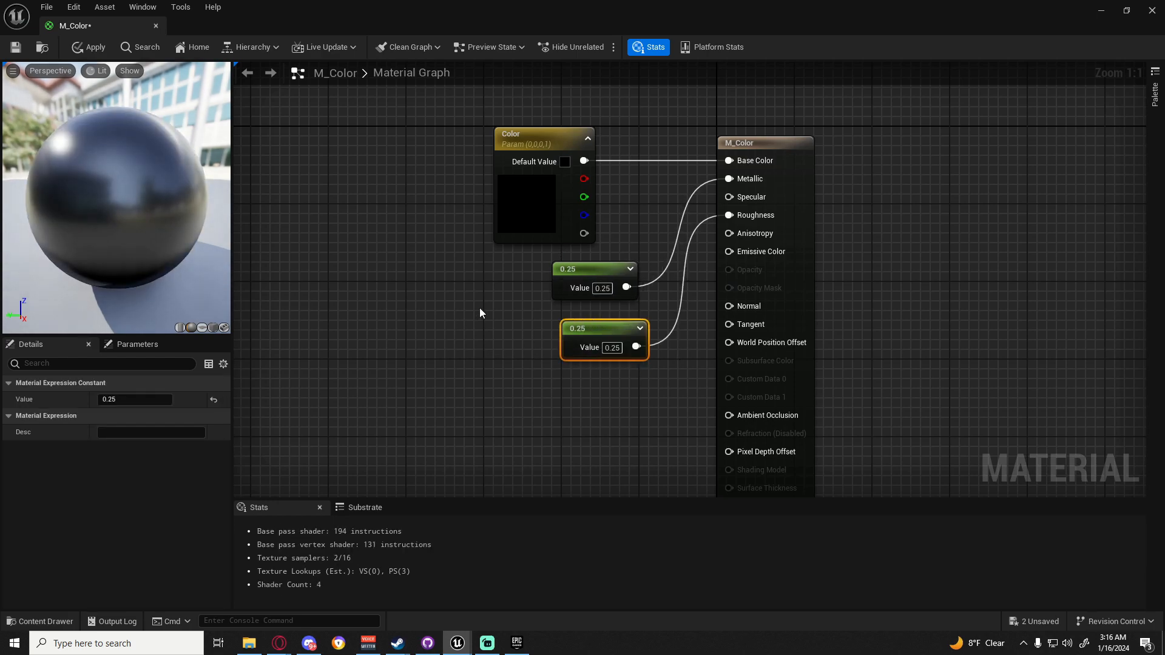
drag(489, 257, 575, 396)
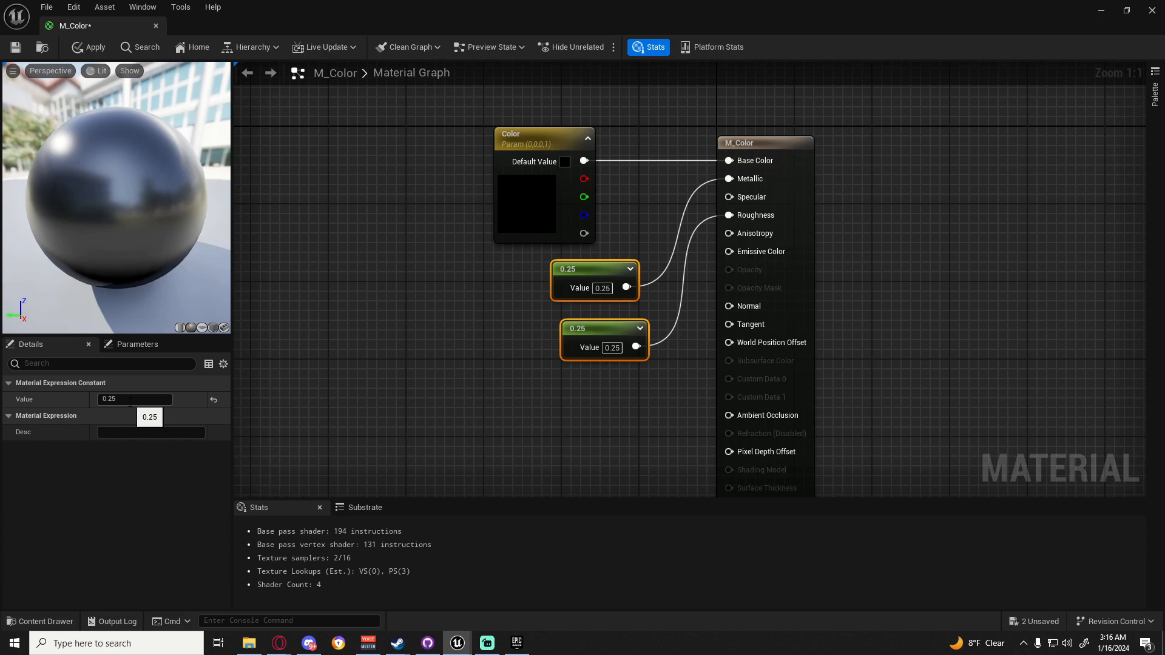
click(527, 351)
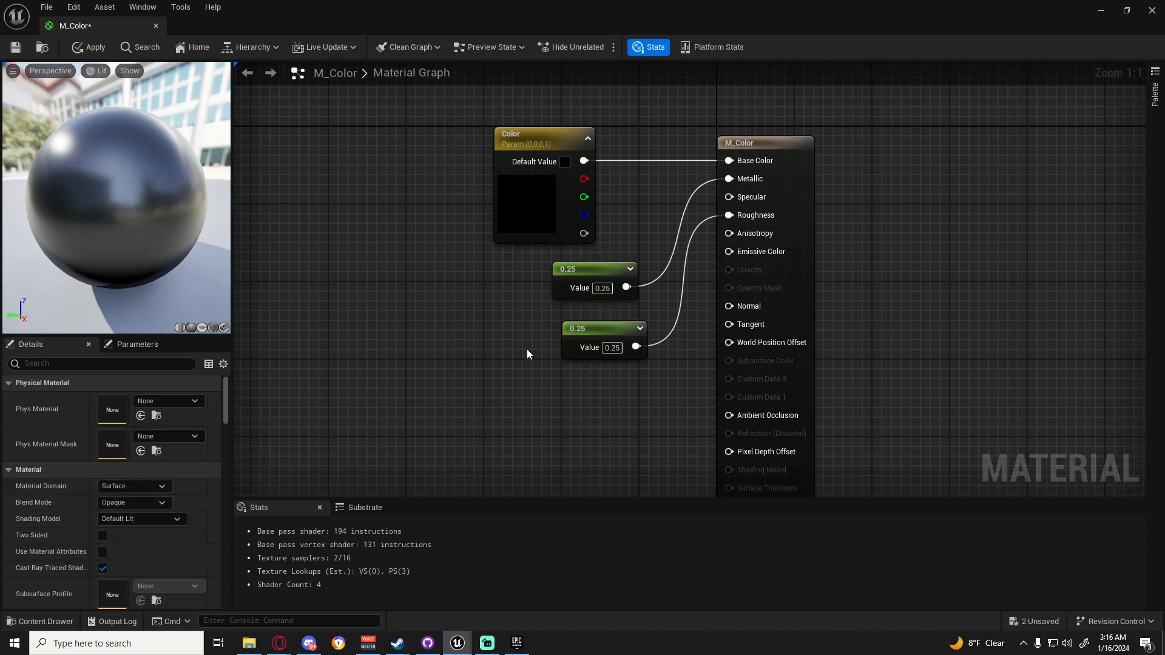
Set the Color parameter's default value to white, then apply and save M_Color
click(529, 241)
click(119, 433)
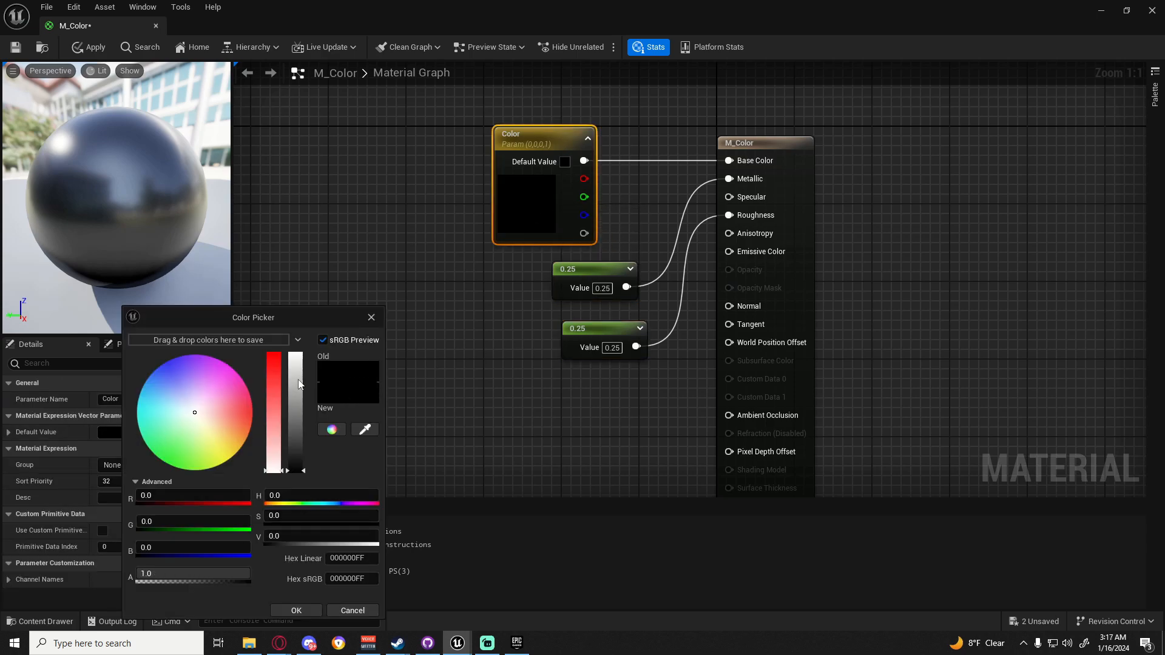
drag(301, 387, 299, 311)
click(308, 611)
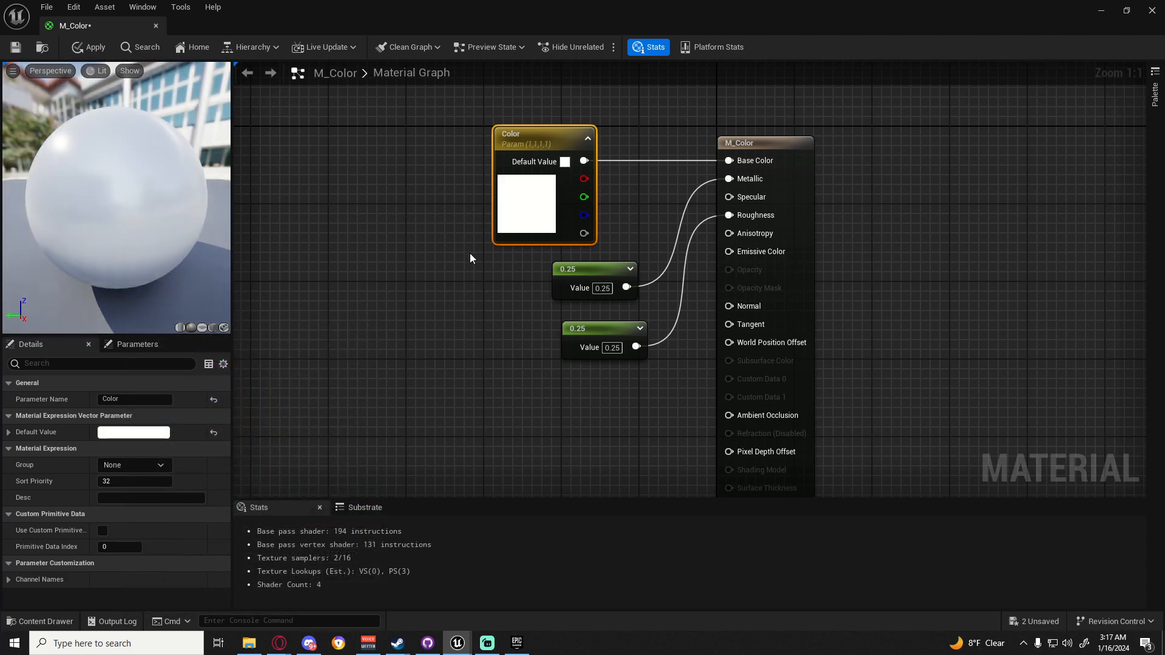
click(71, 41)
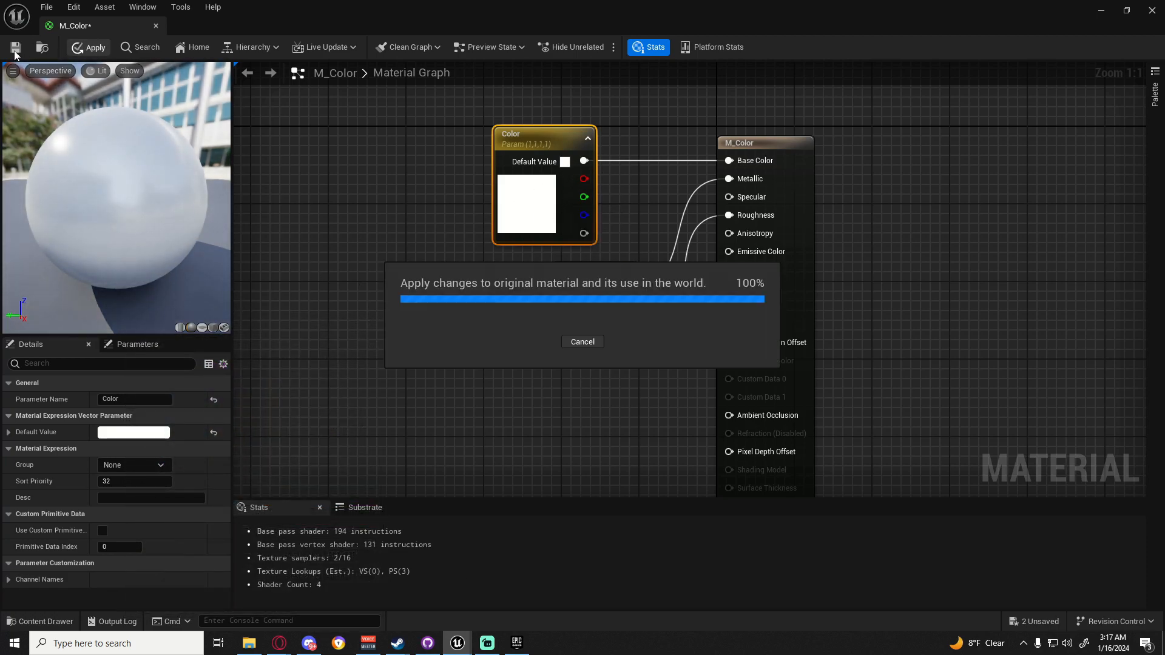
click(16, 46)
drag(327, 119, 955, 416)
mouse_move(531, 398)
right_down()
mouse_move(526, 349)
mouse_move(527, 408)
right_up()
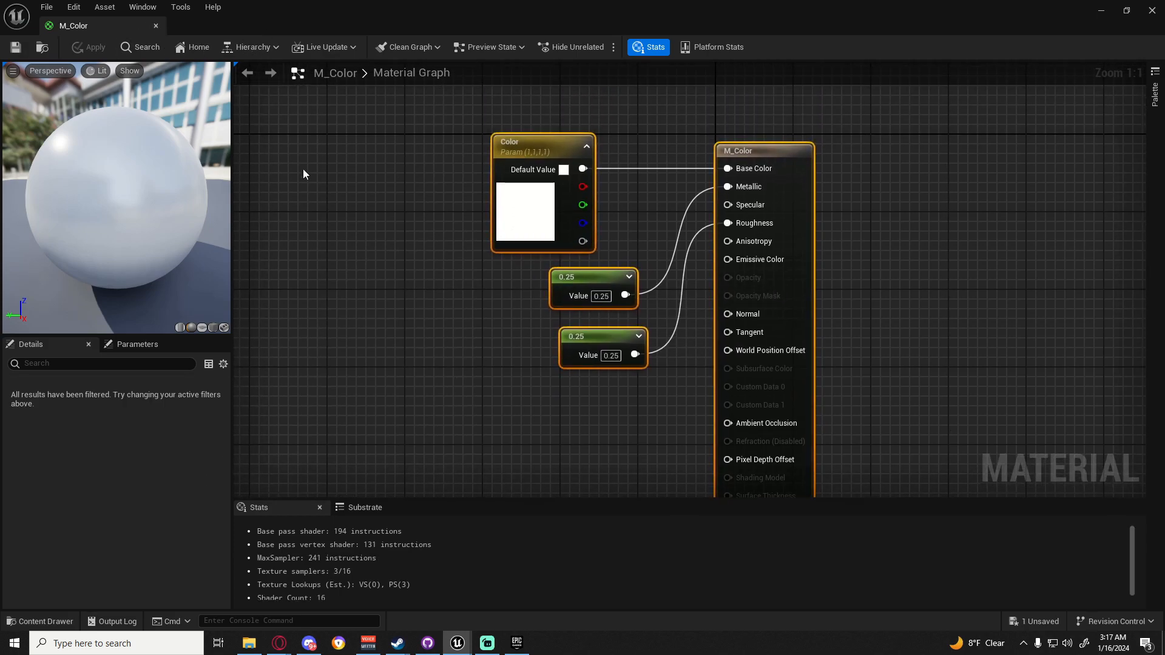
drag(387, 103, 889, 417)
Close M_Color, create a material instance of it named MI_Red in the Materials folder, and open the instance
click(155, 26)
click(40, 622)
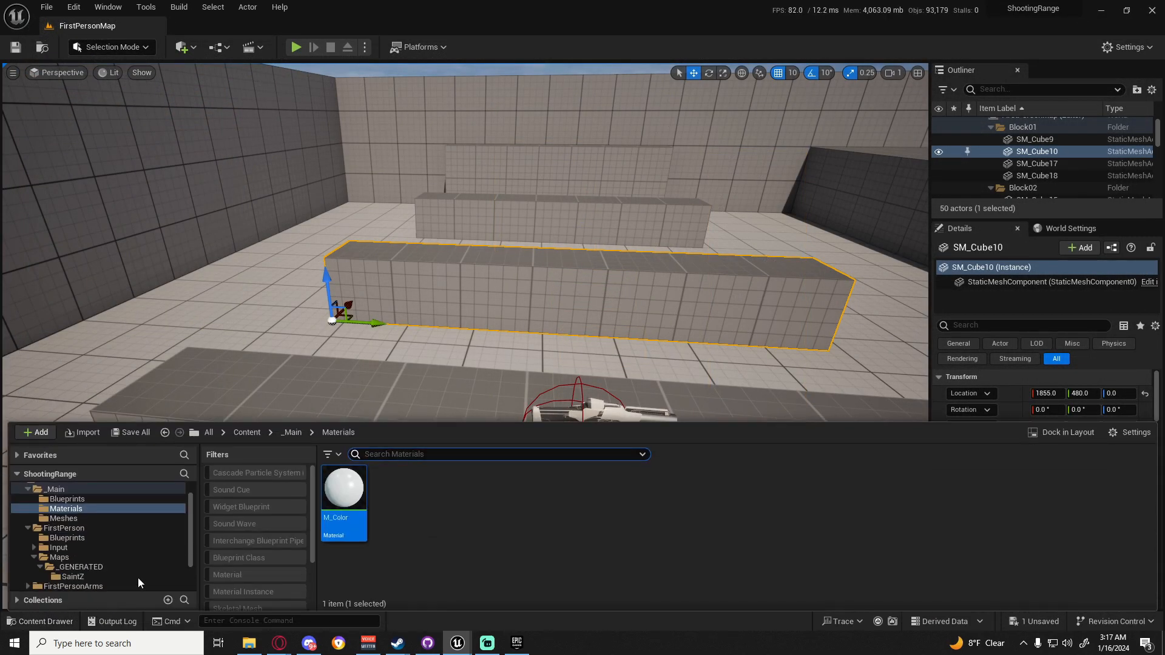
right_click(354, 489)
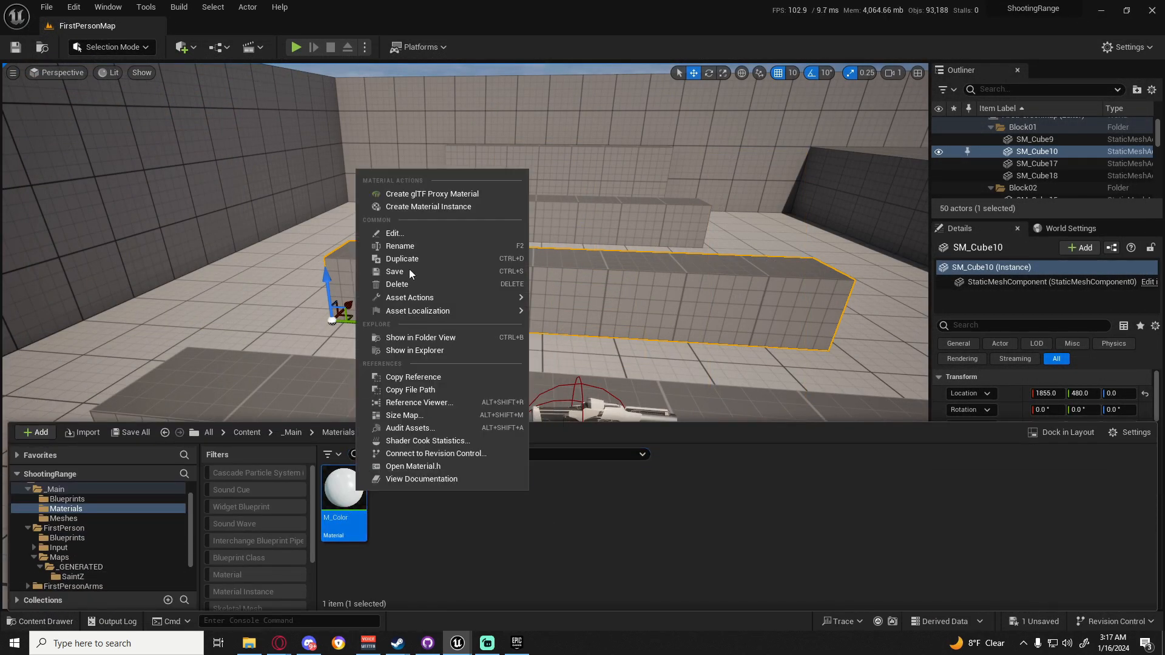
click(409, 206)
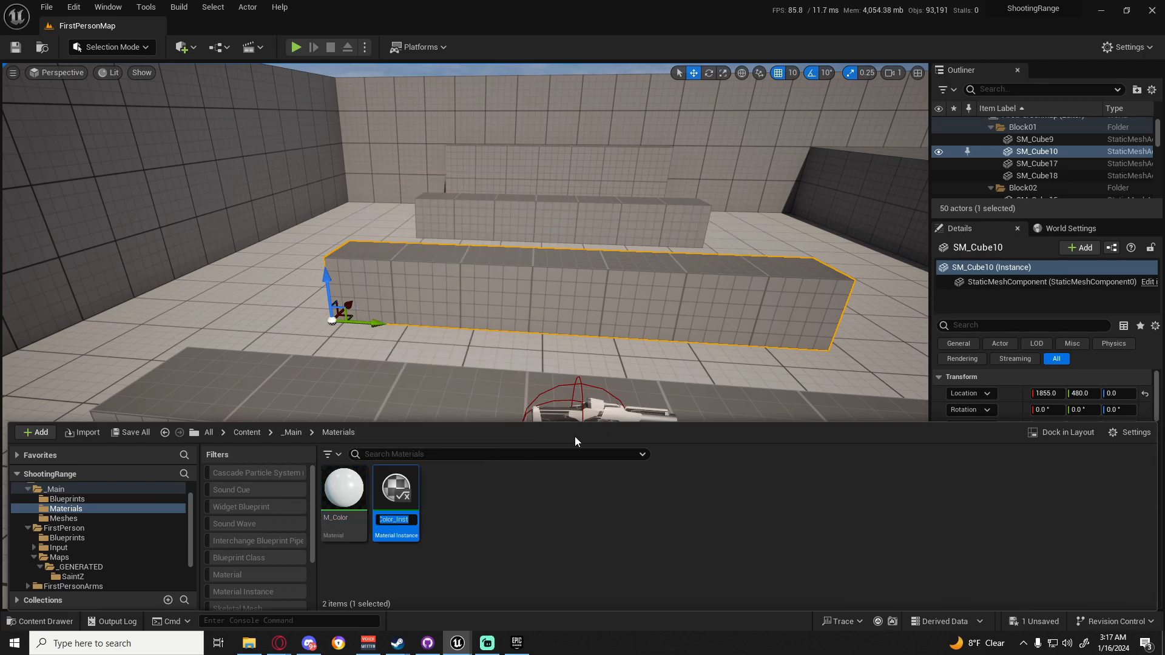
text(MI_Red)
key(Return)
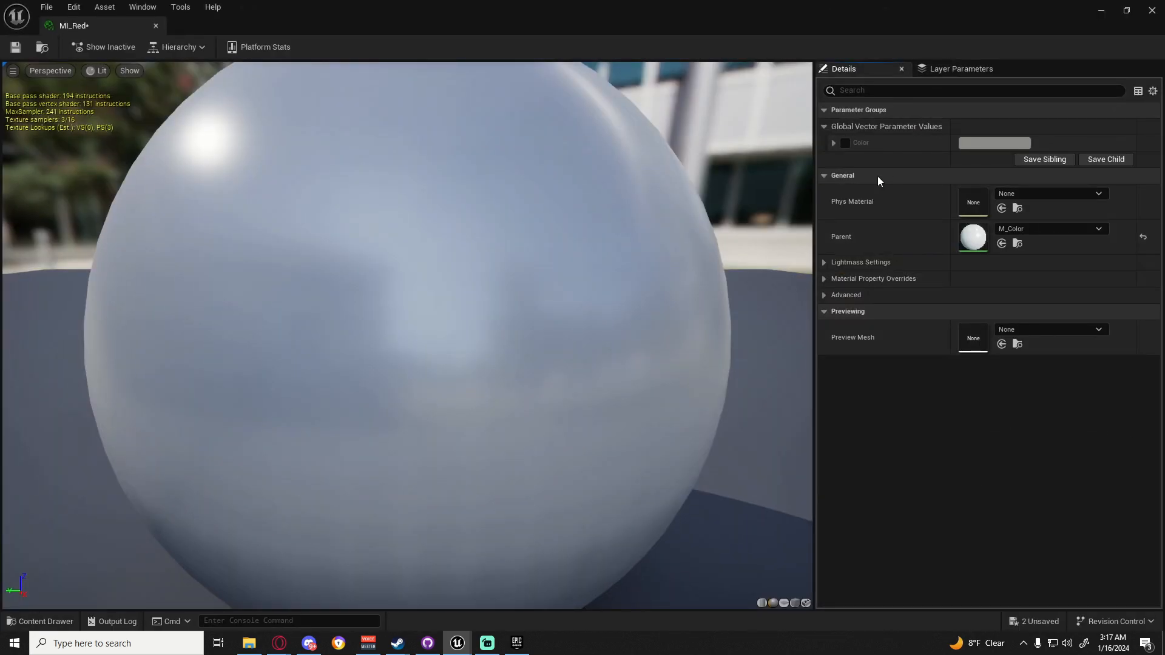
Override the Color parameter in MI_Red with pure red and save the instance
click(845, 143)
click(989, 143)
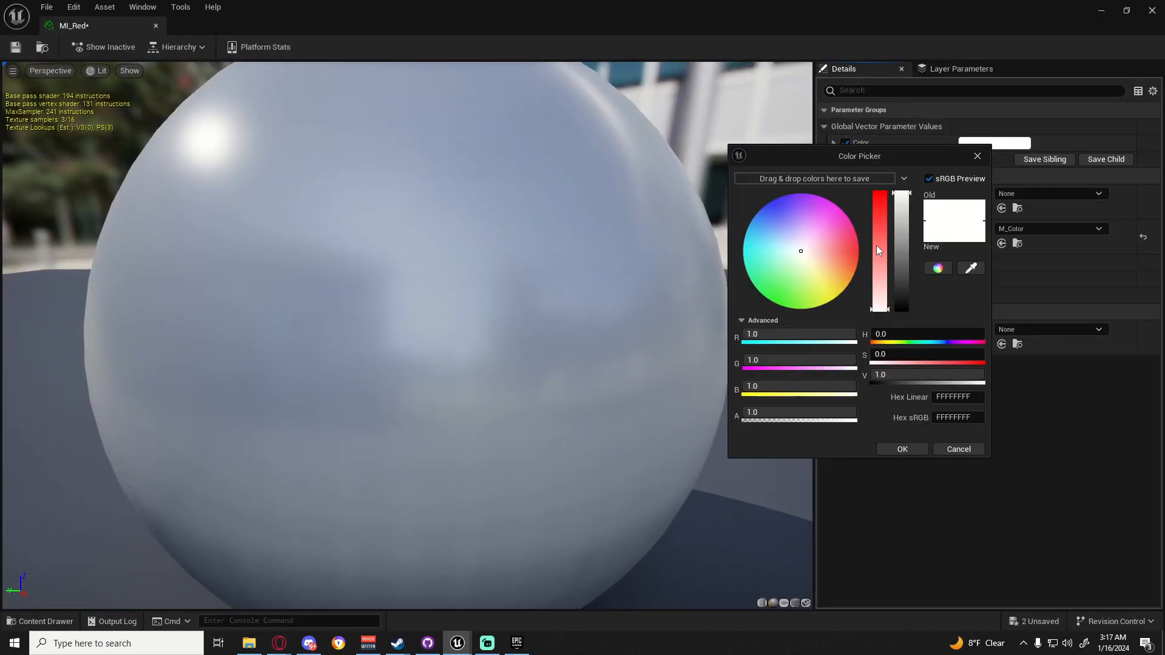
click(876, 245)
click(919, 448)
click(16, 47)
Duplicate MI_Red in the Materials folder, name the copy MI_Blue, and open it
click(42, 621)
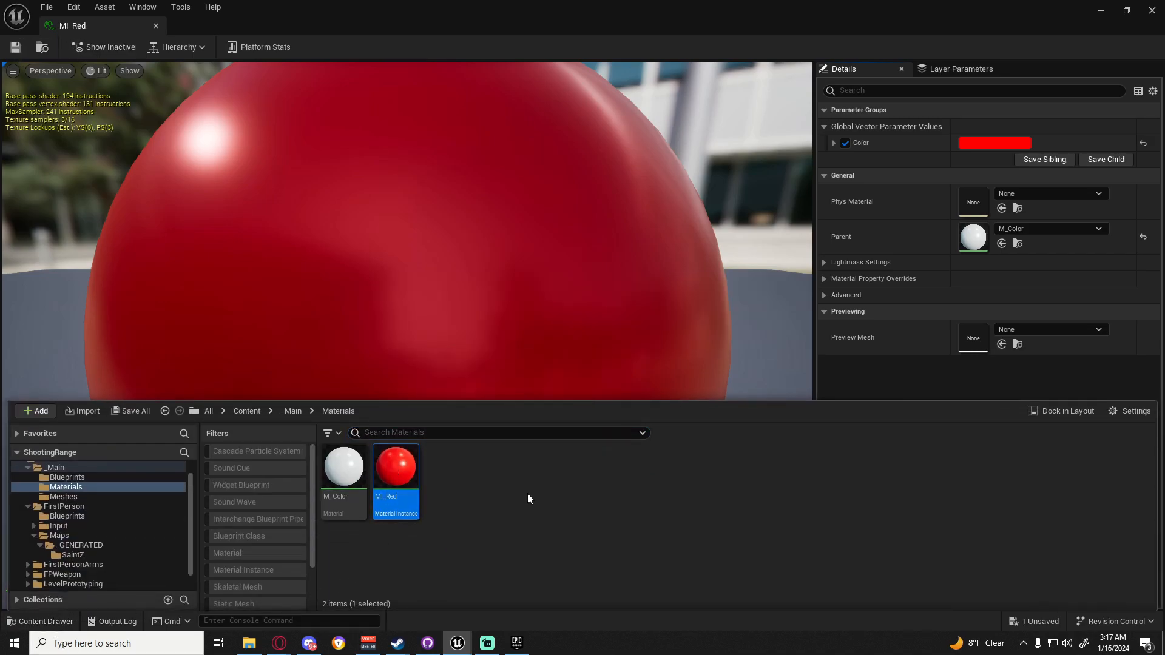
key(ctrl+d)
text(MI)
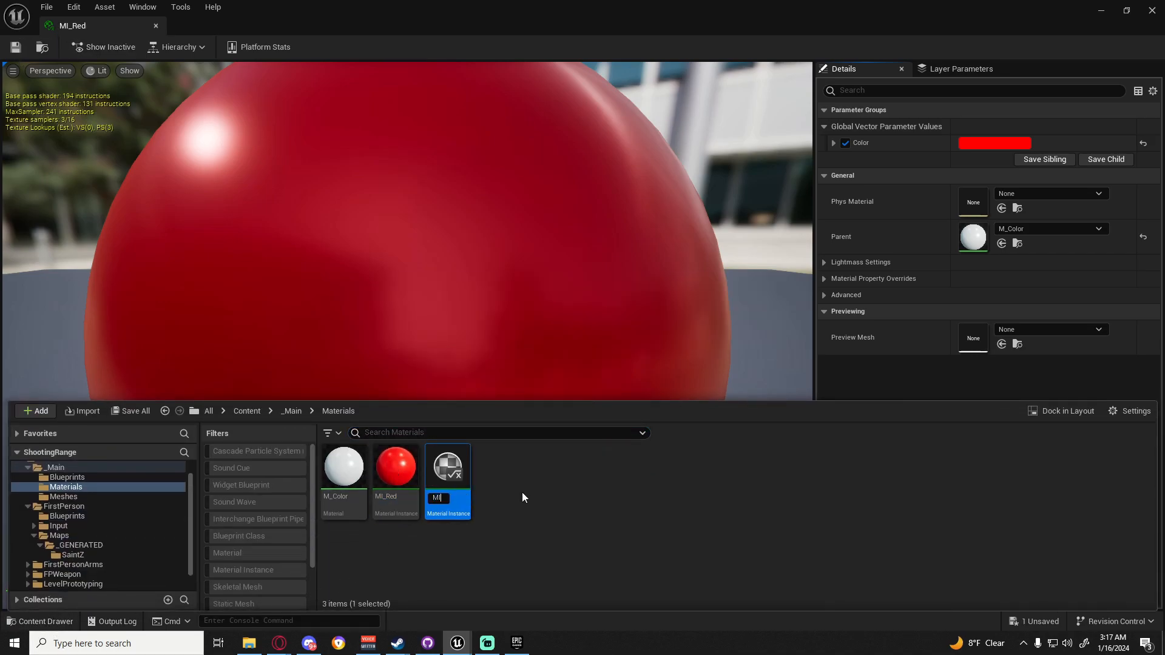
text(_Blue)
key(Return)
key(Return)
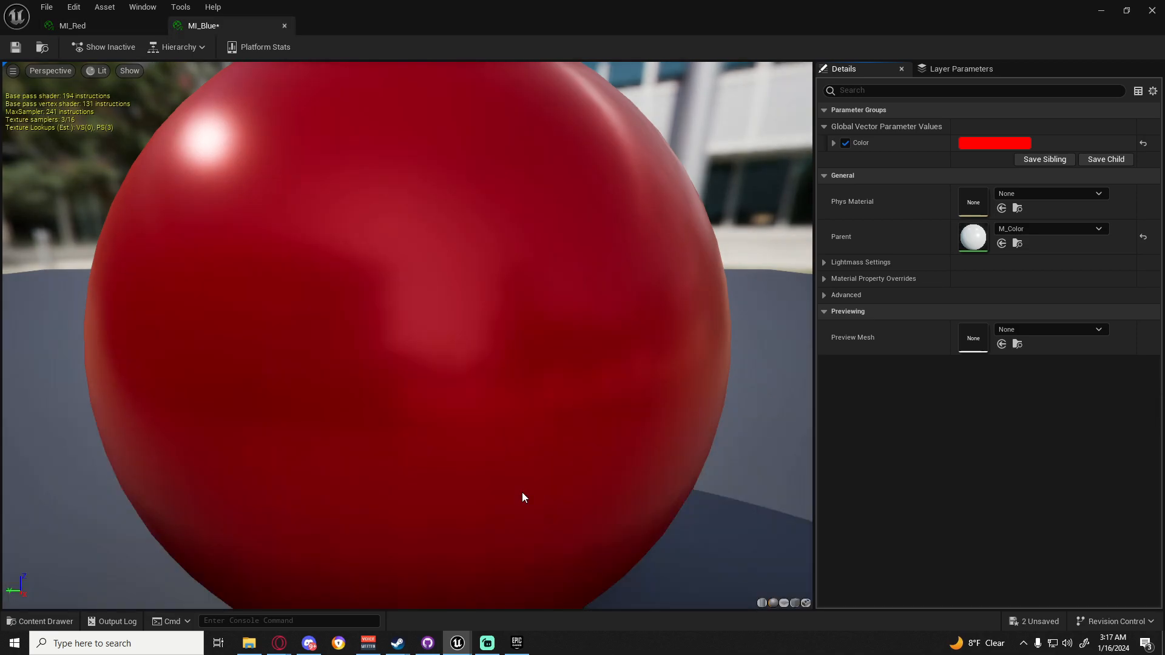
Set MI_Blue's Color to blue with red 0, green 0.2 and blue 1.0, and save the instance
click(968, 145)
drag(839, 252, 752, 202)
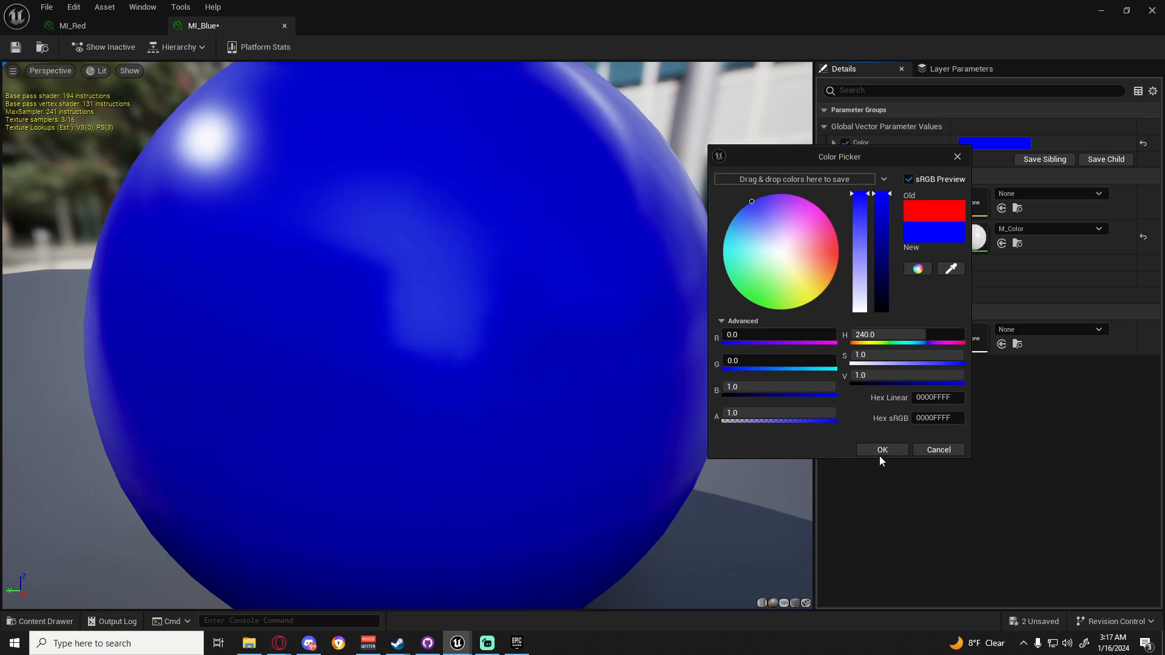
click(766, 361)
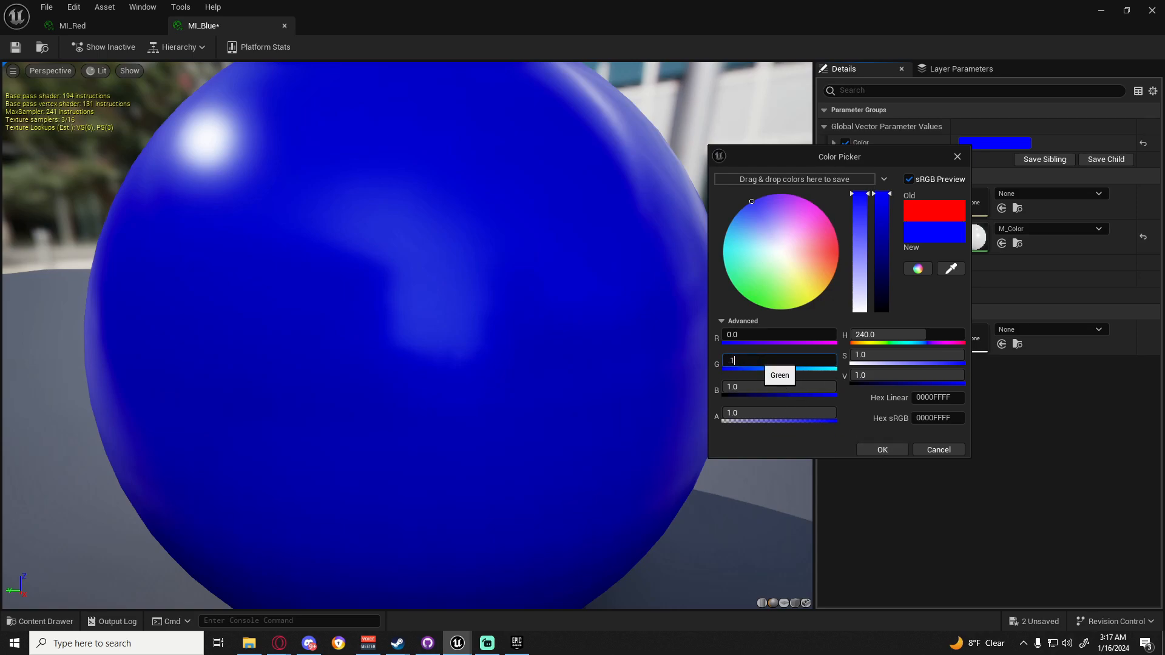
text(.1)
key(Return)
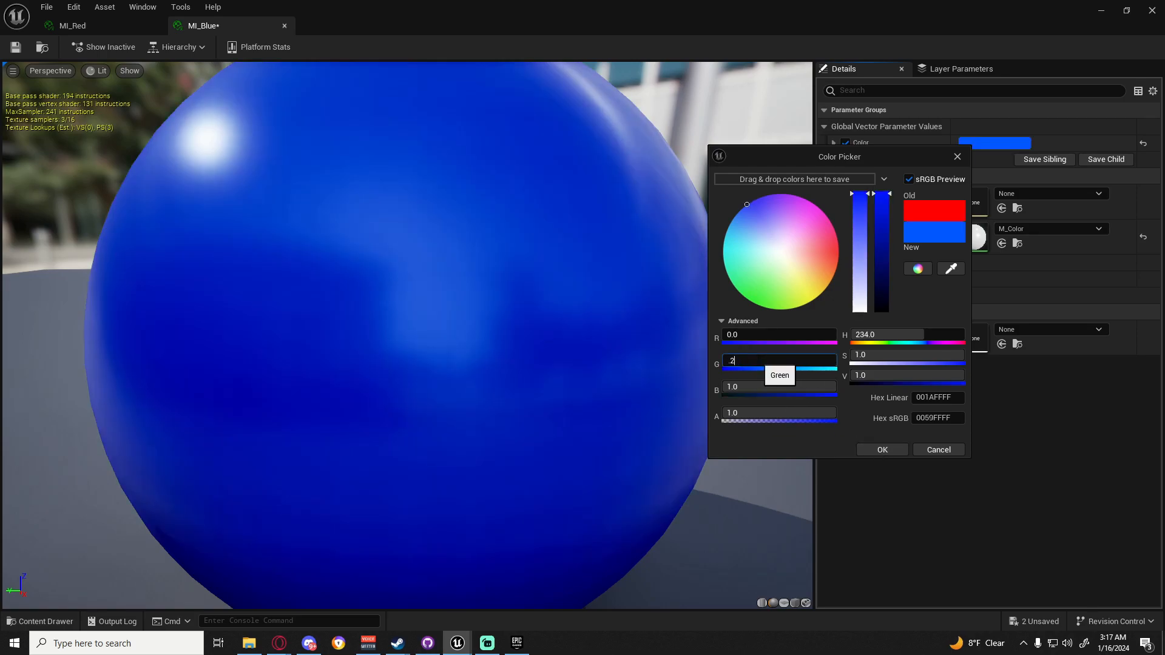
text(.2)
key(Return)
click(882, 450)
click(16, 46)
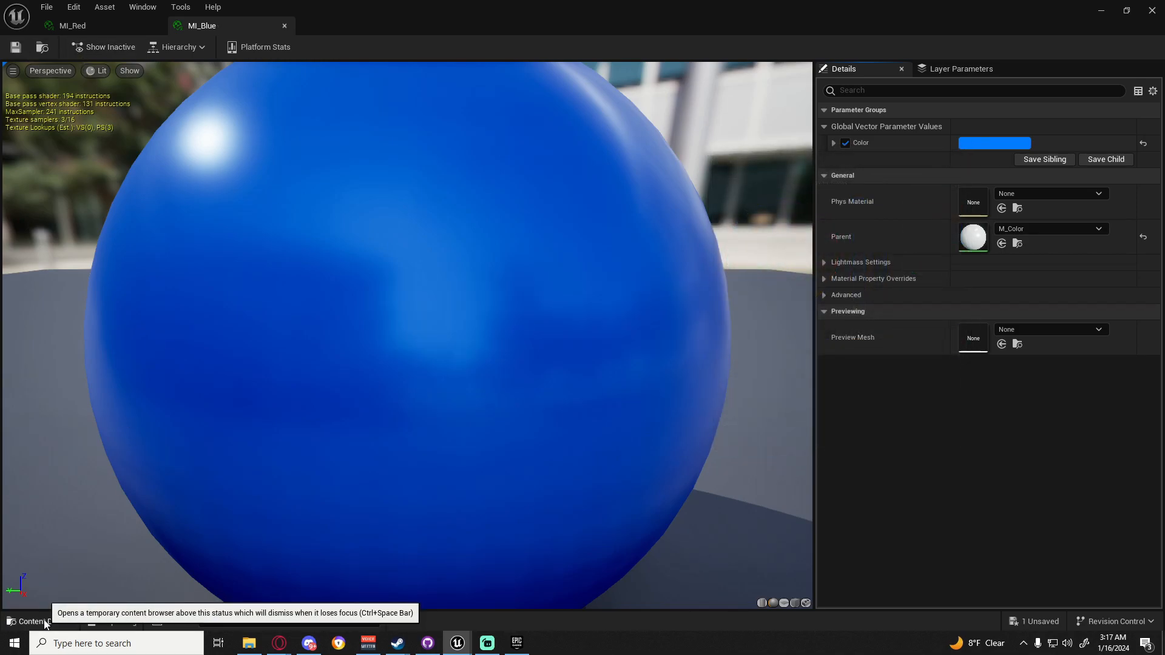
Duplicate MI_Blue in the Materials folder, name the copy MI_Green, and open it
click(44, 622)
key(ctrl+d)
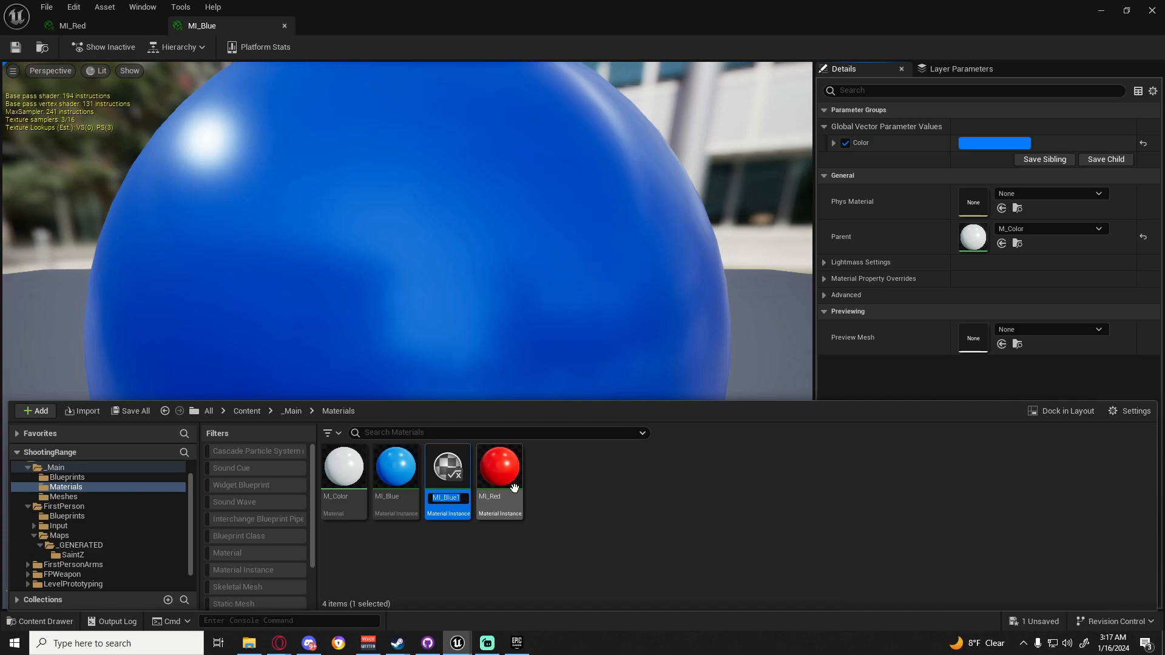
text(MI_Green)
key(Return)
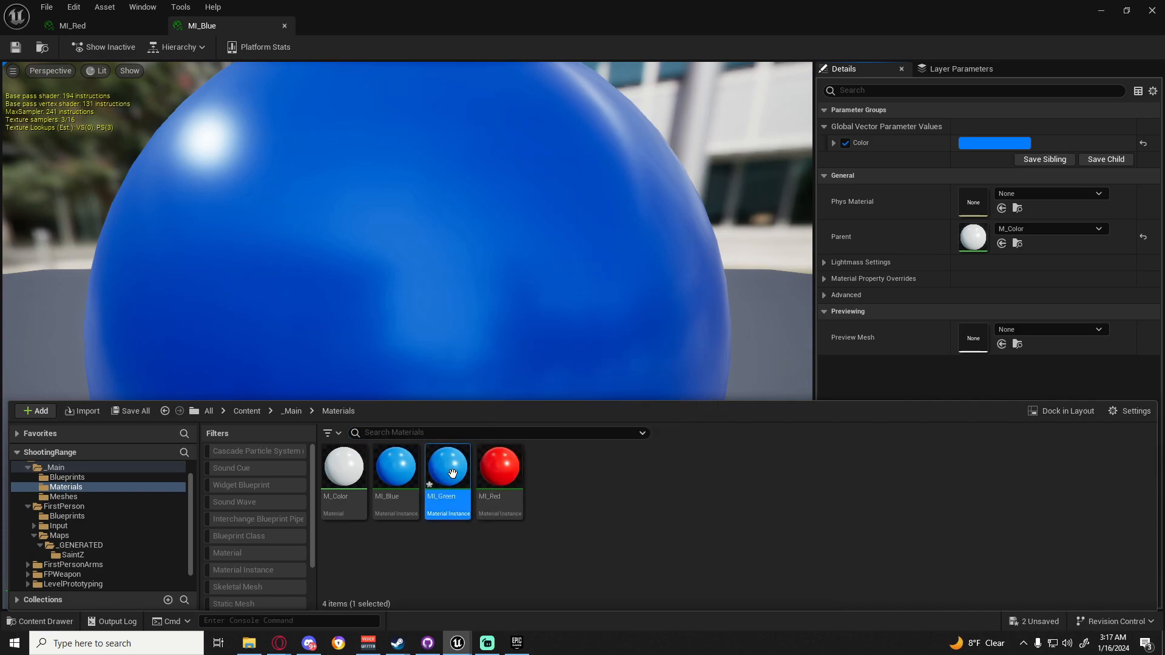
double_click(449, 470)
Set MI_Green's Color to a bright green, and save the instance and all other unsaved assets
click(993, 143)
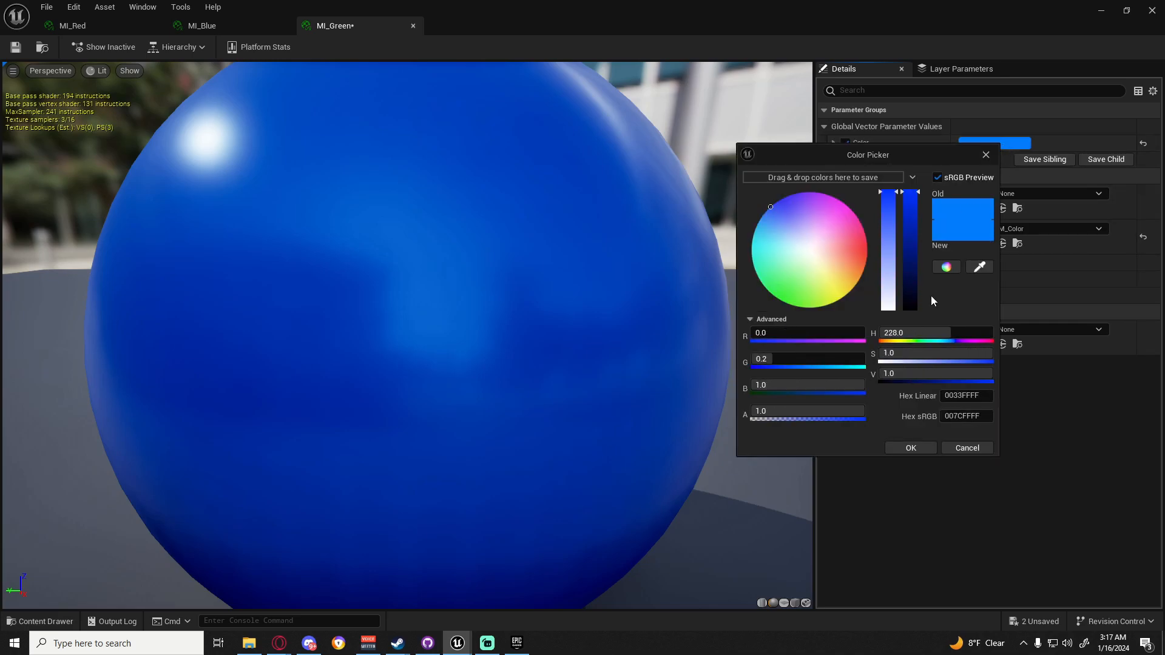
drag(785, 257, 735, 337)
click(910, 448)
click(16, 47)
click(46, 7)
click(78, 79)
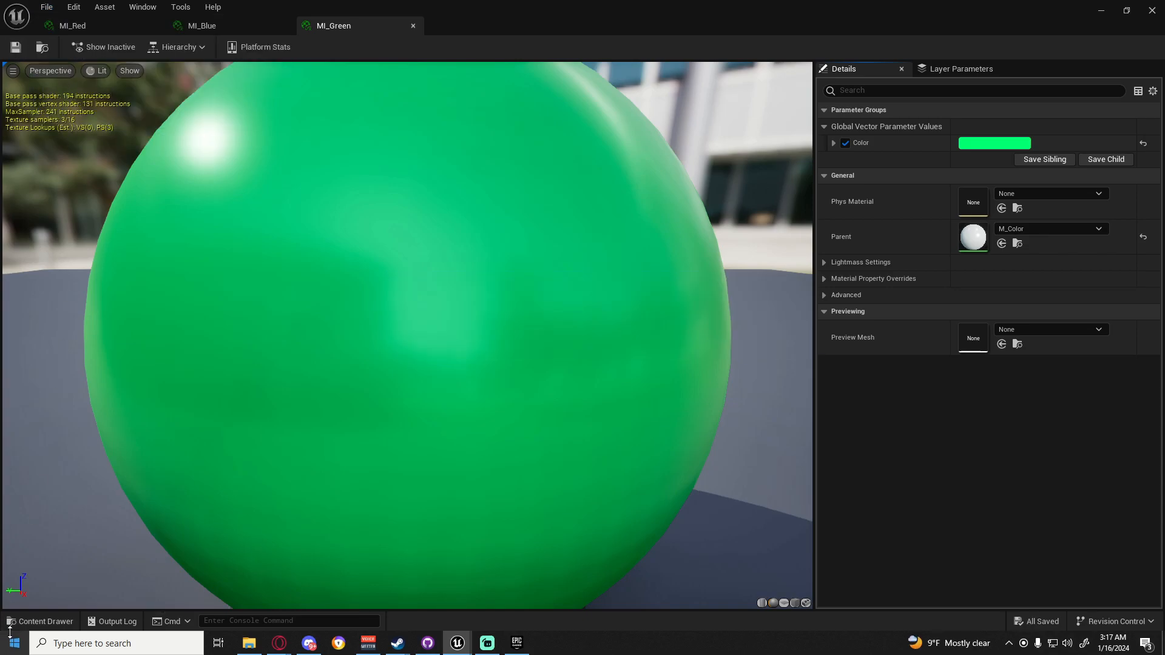
click(40, 621)
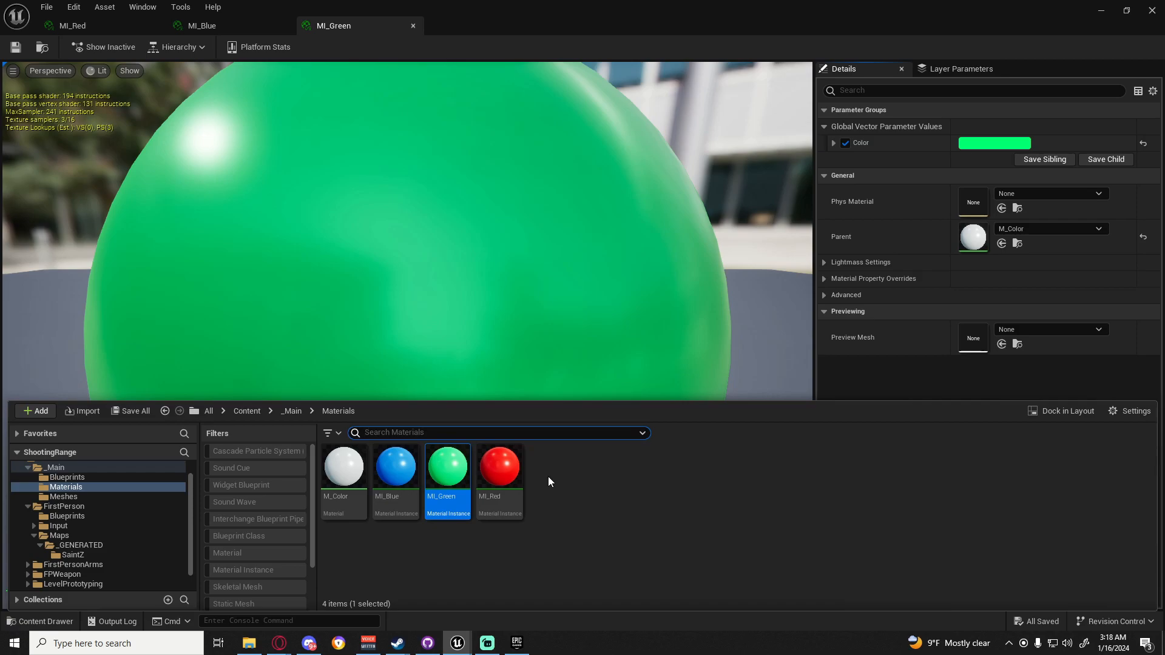
click(395, 470)
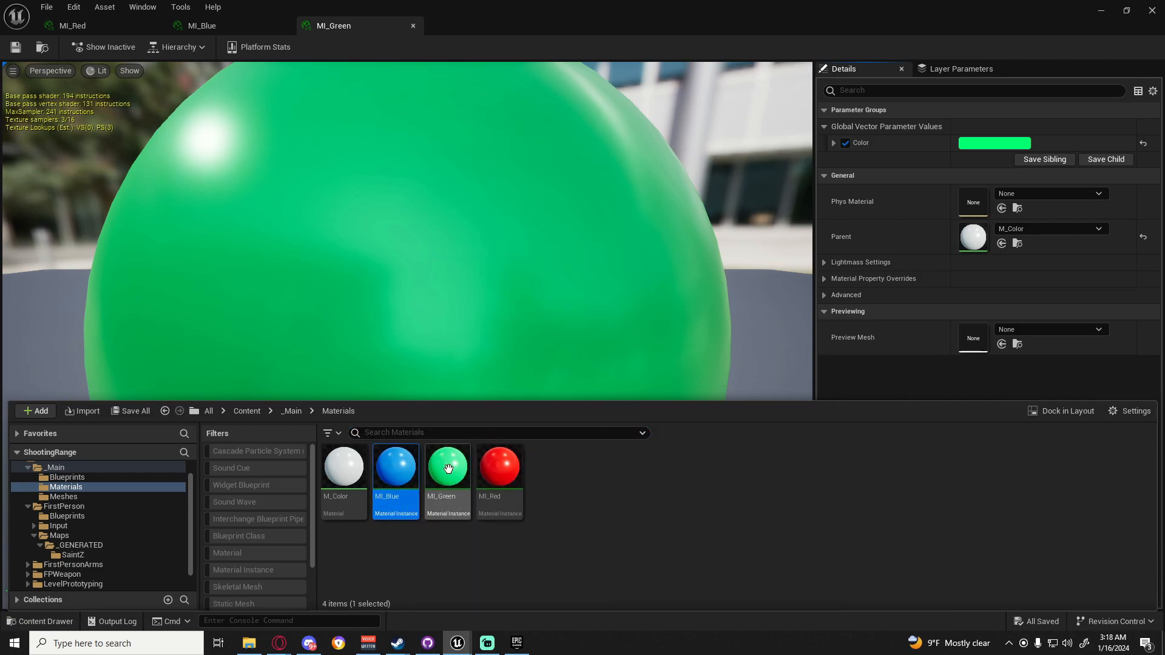
click(499, 479)
click(344, 476)
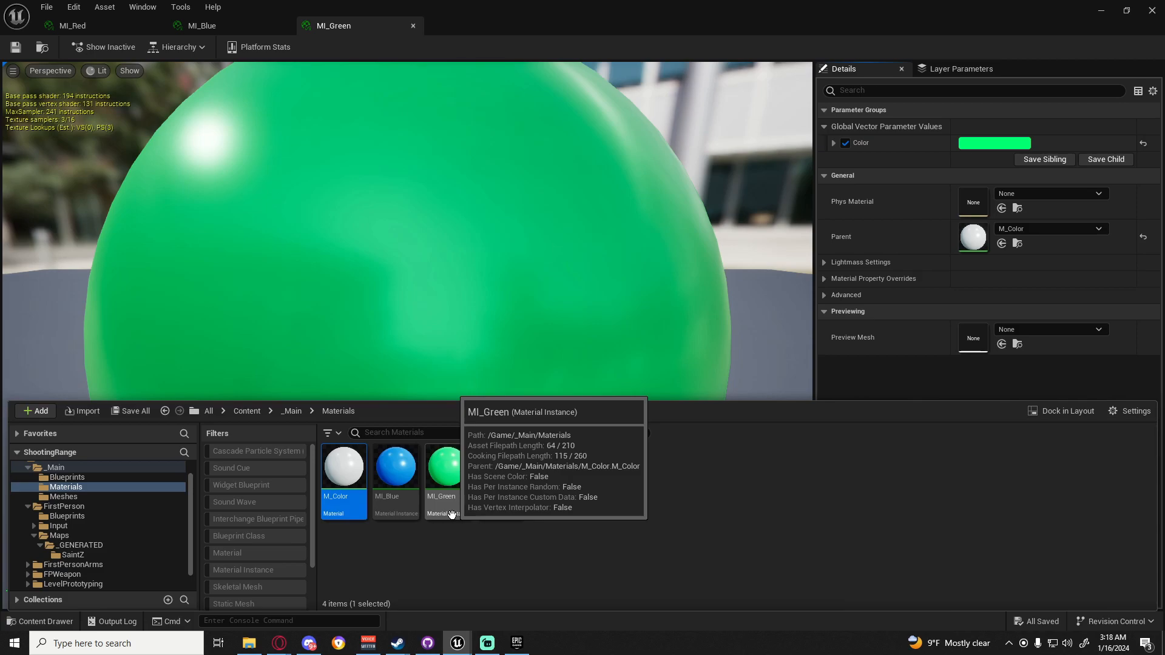
click(47, 7)
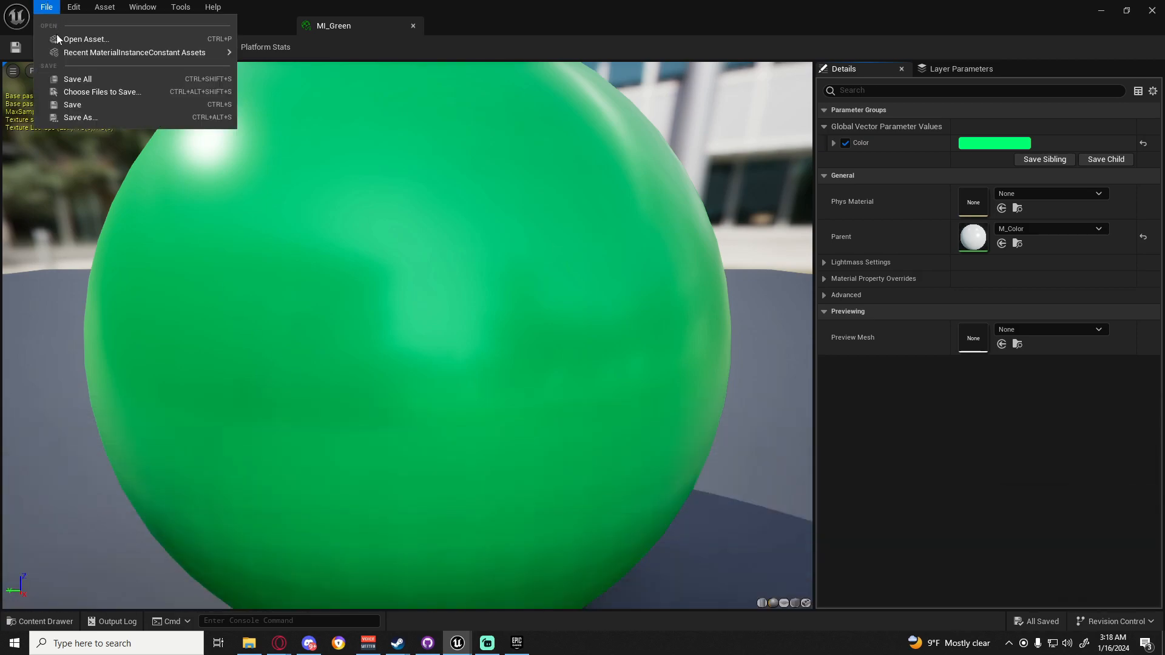
click(70, 79)
Create a new material named M_Reticle in the Materials folder and open it
click(41, 621)
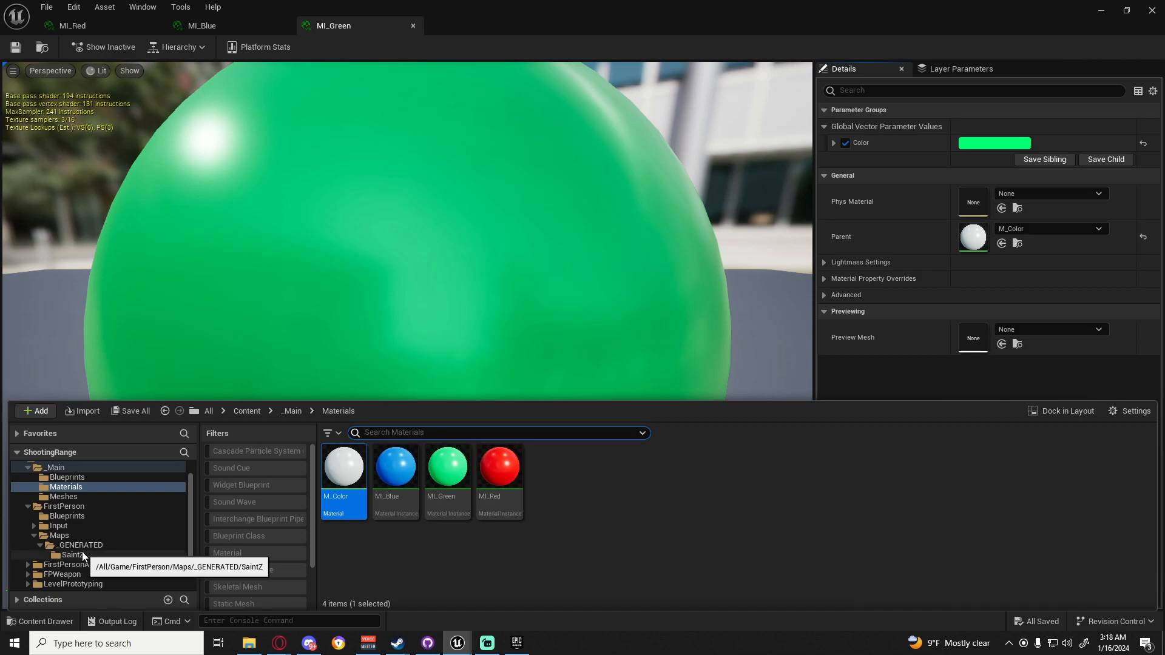
right_click(577, 493)
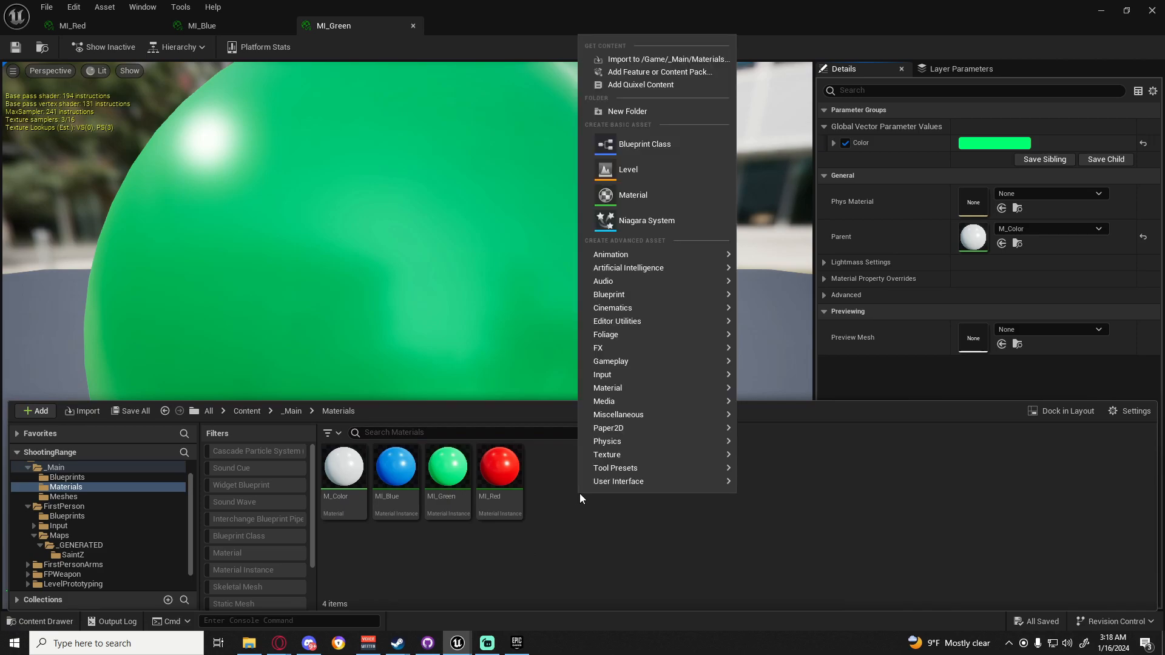
click(644, 204)
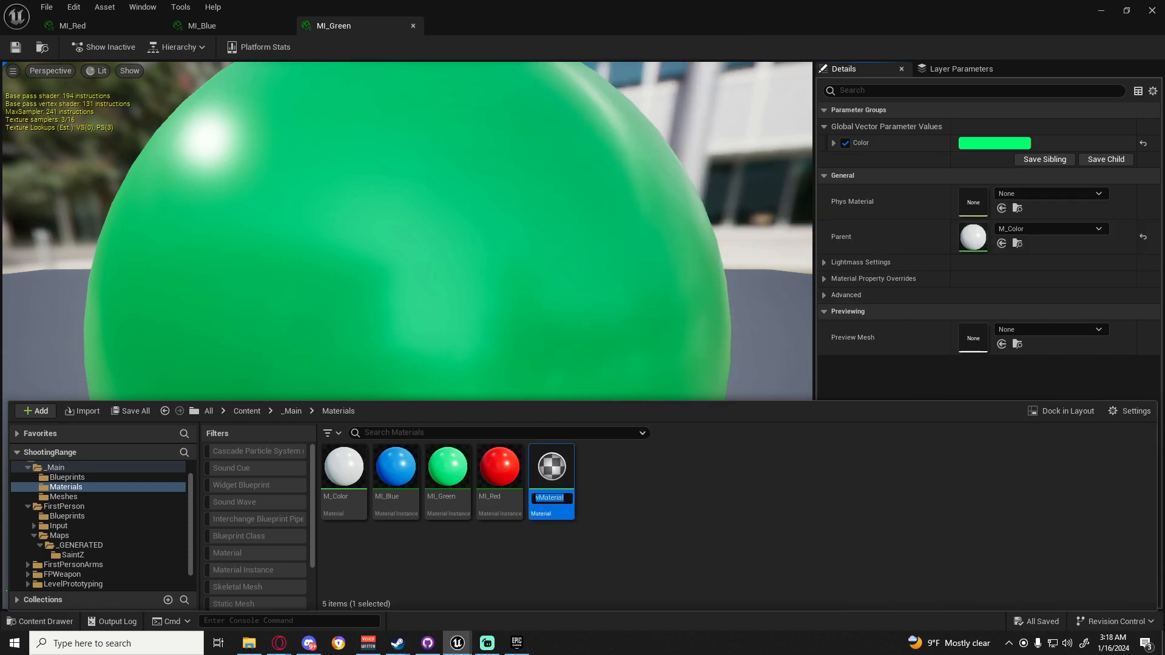
key(Return)
key(F2)
text(M)
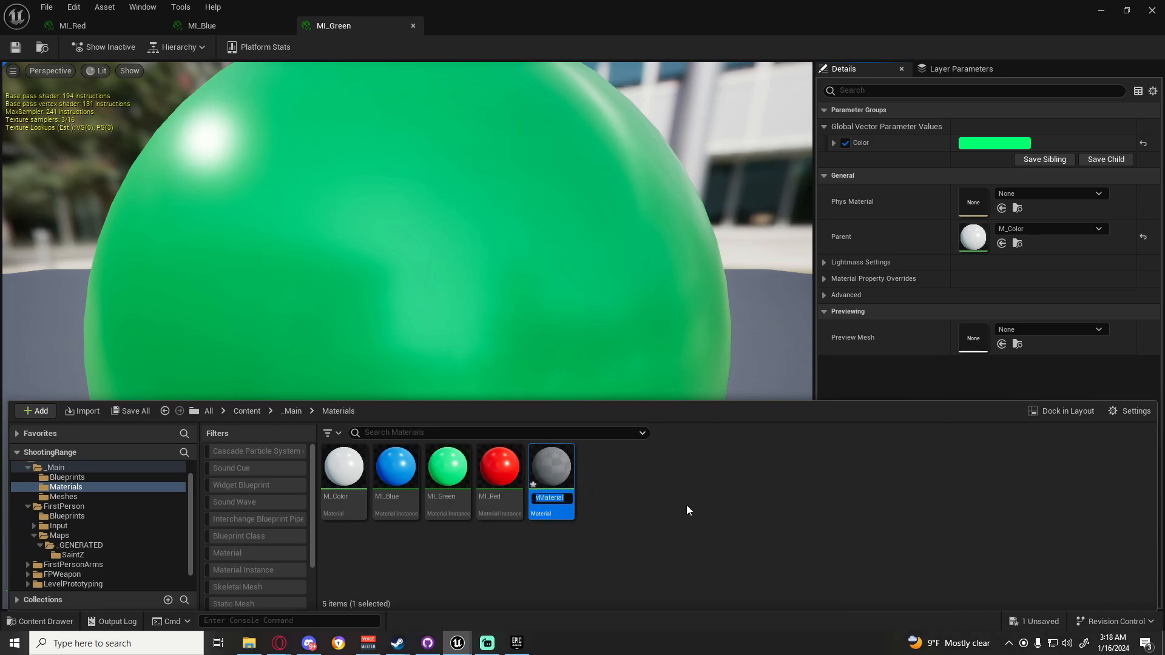
text(_Reticle)
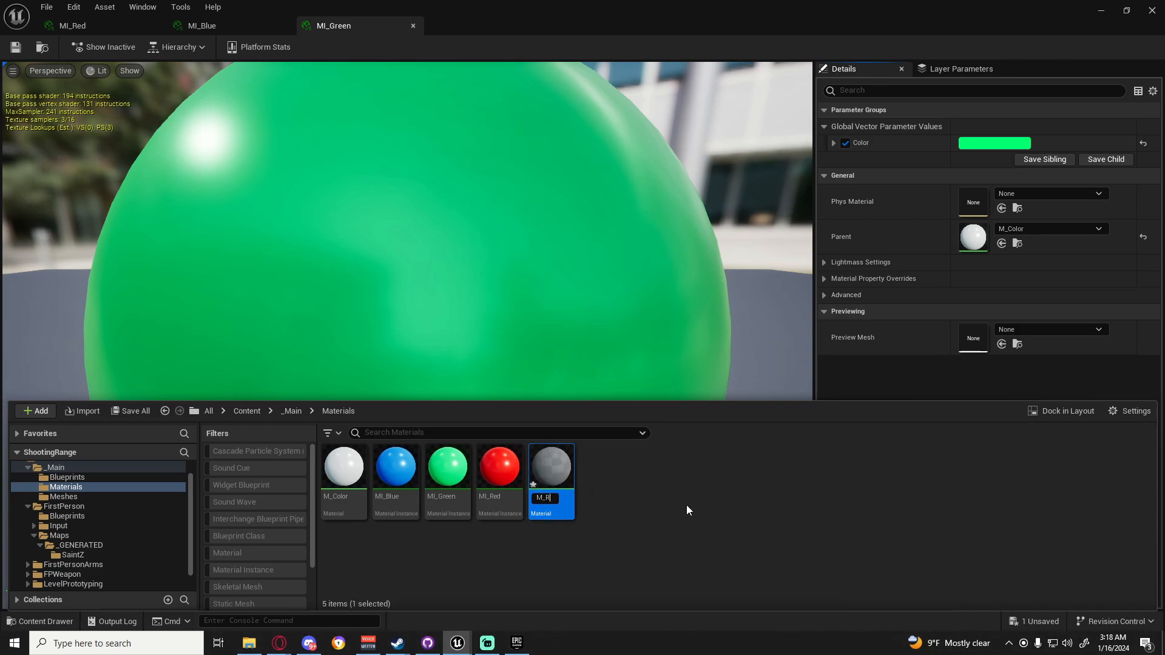
key(Return)
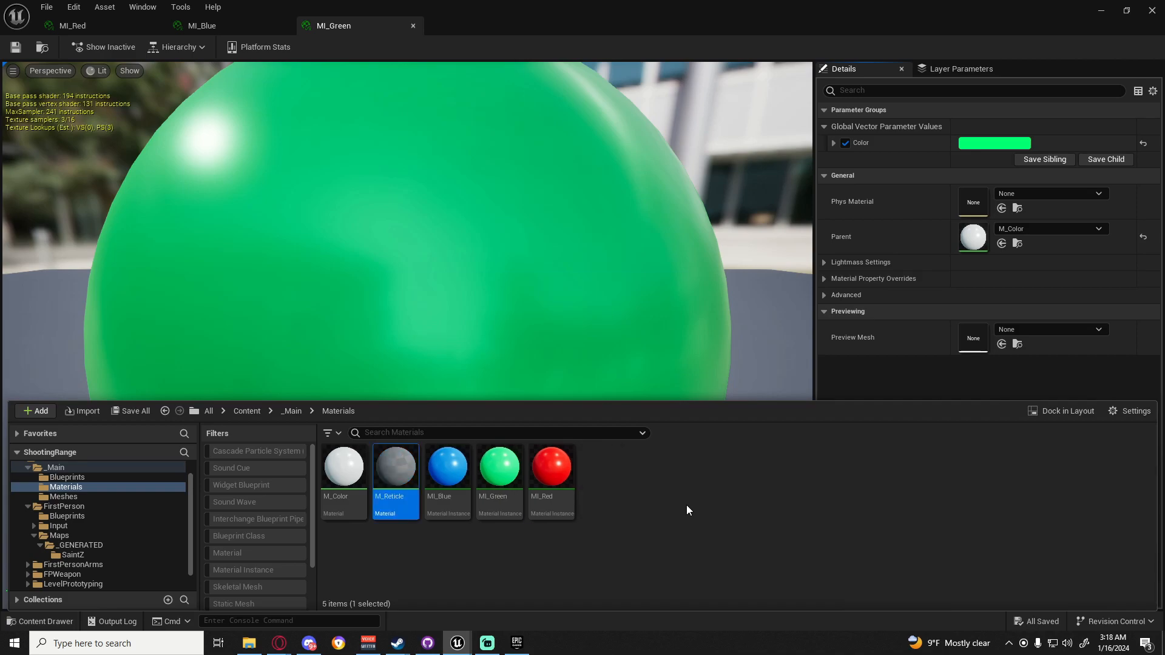
double_click(387, 482)
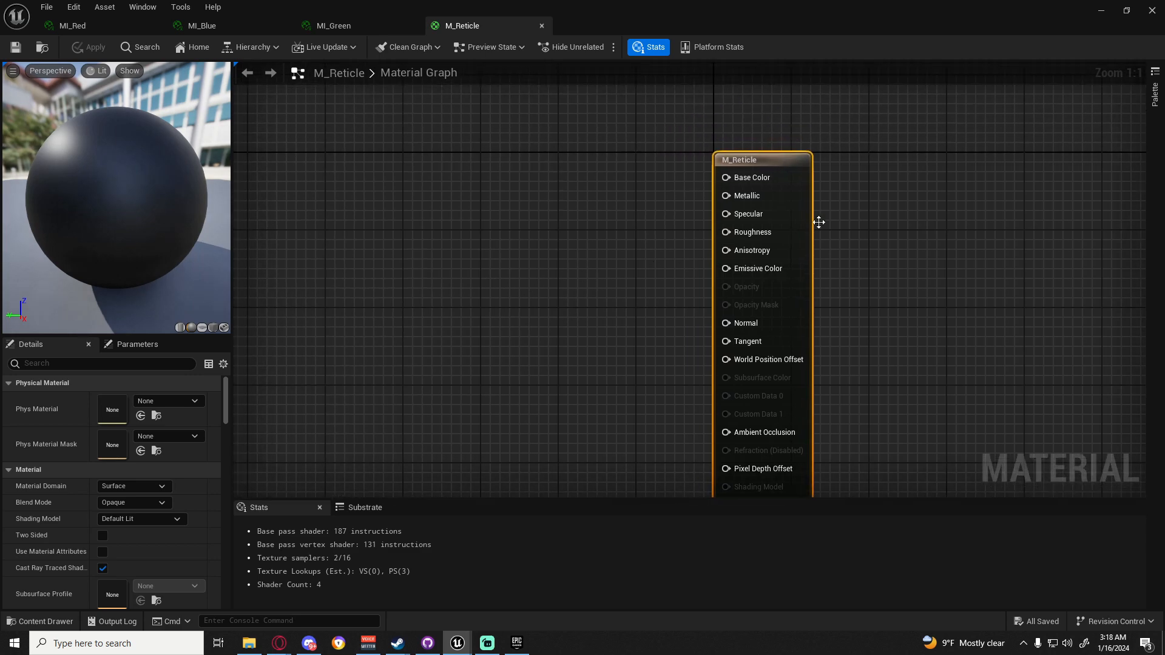
Set M_Reticle's Material Domain to User Interface
drag(568, 122, 922, 247)
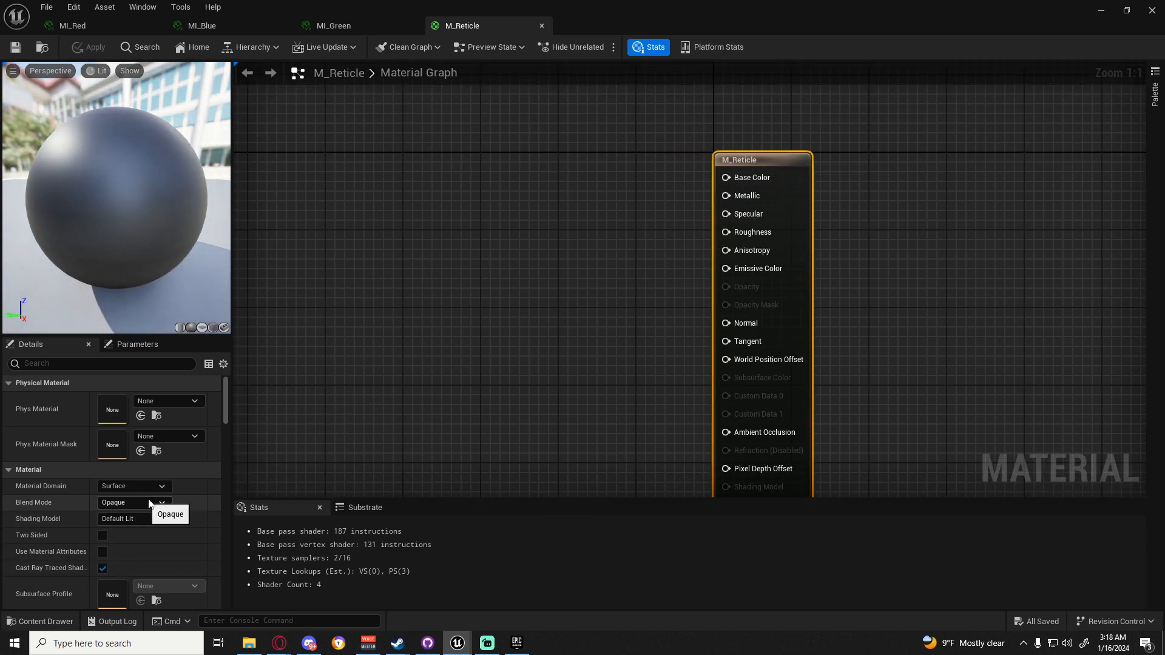
click(127, 486)
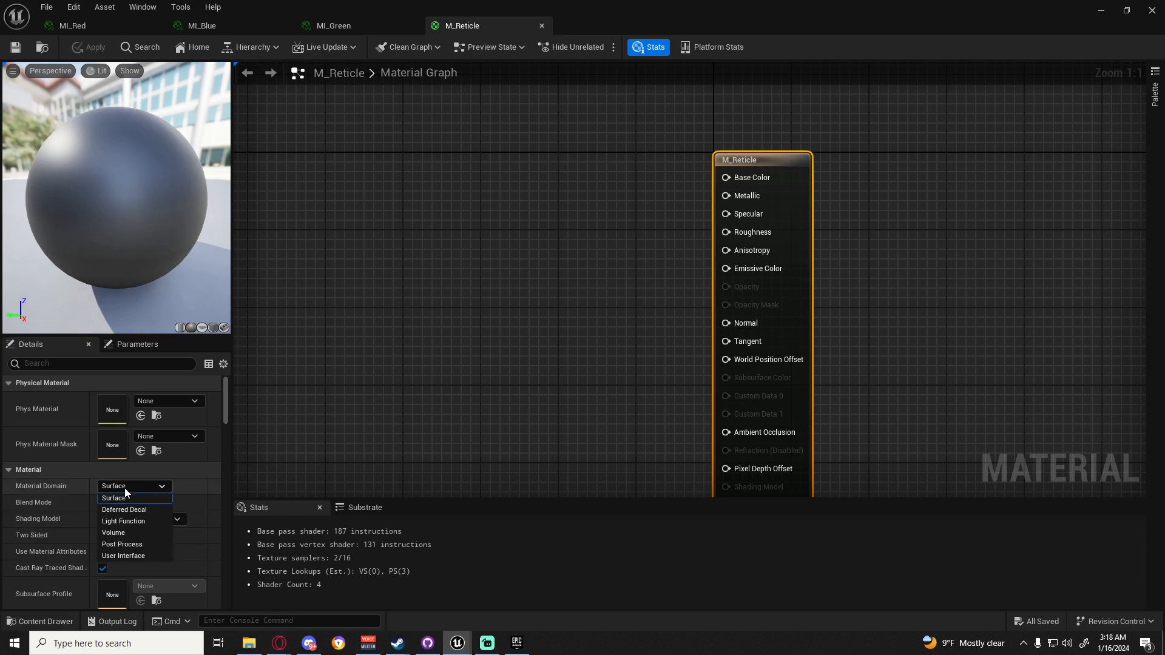
click(121, 557)
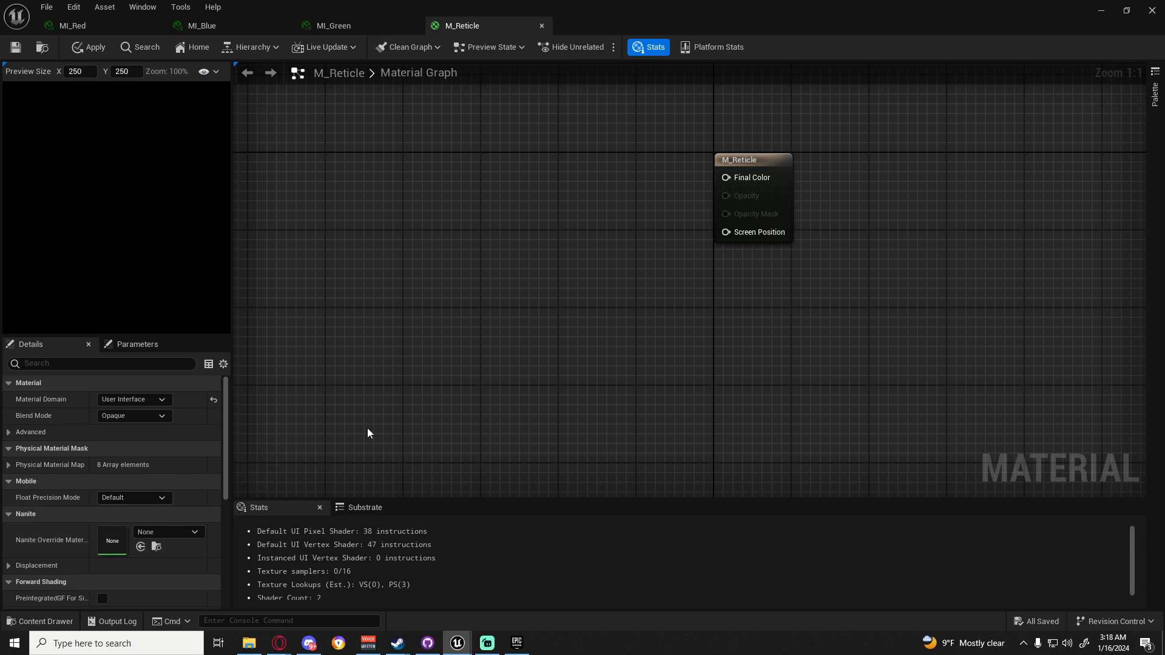
right_drag(344, 443, 310, 518)
drag(812, 361, 572, 204)
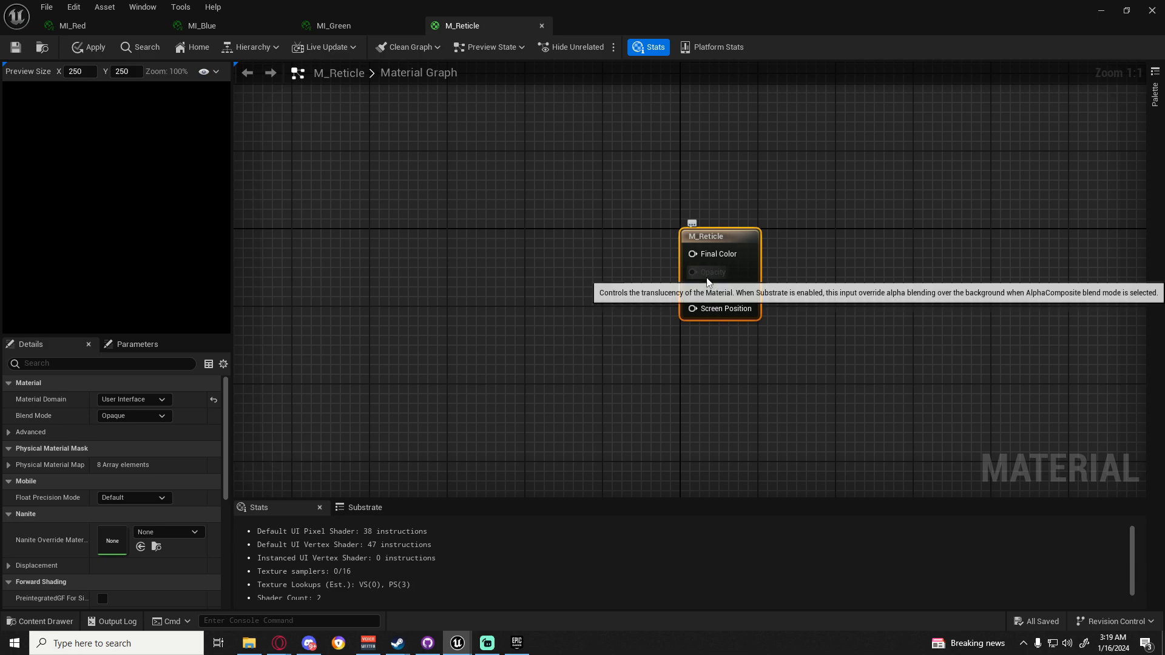
click(428, 333)
drag(500, 354, 698, 271)
drag(497, 251, 465, 395)
key(Delete)
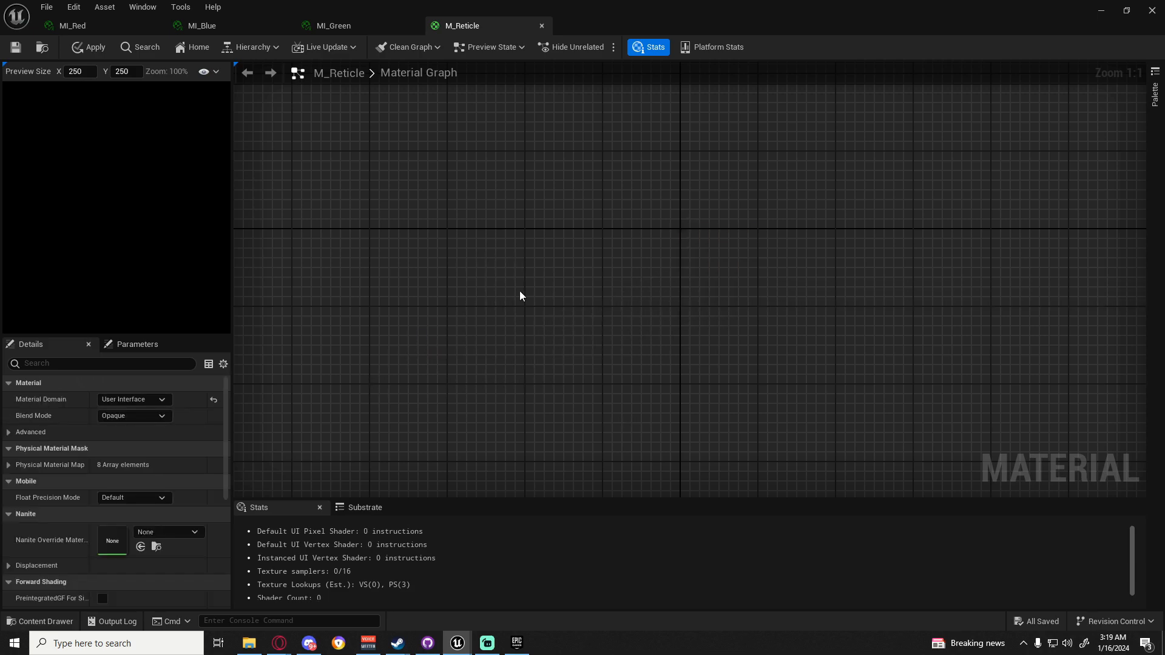
click(722, 235)
click(133, 497)
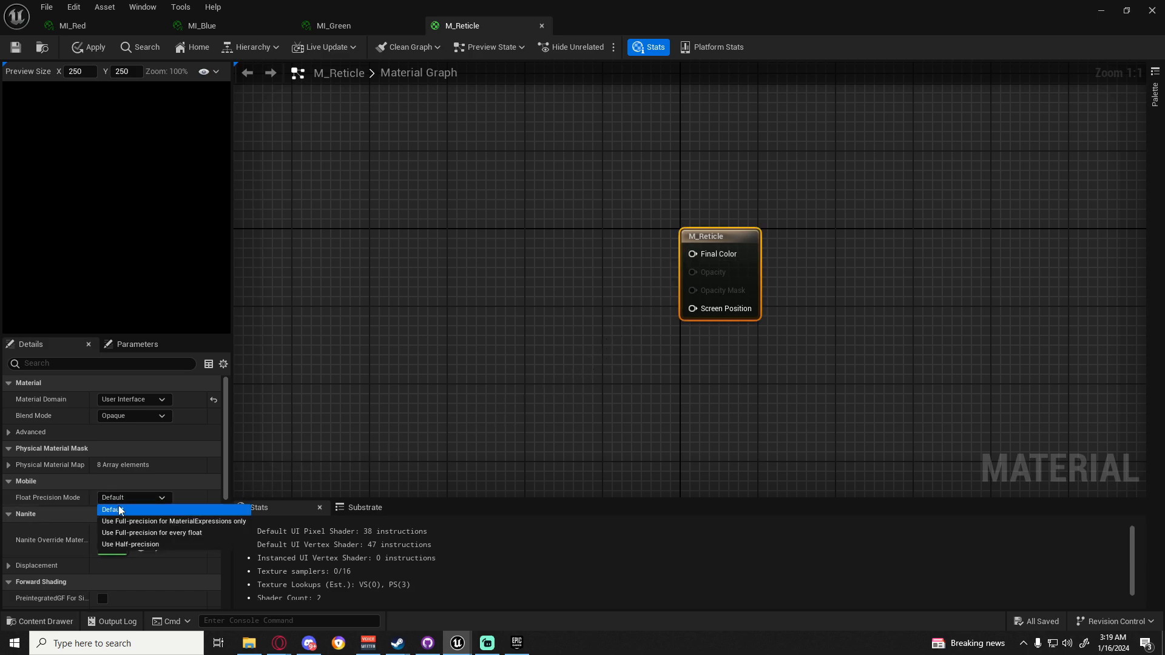
click(131, 509)
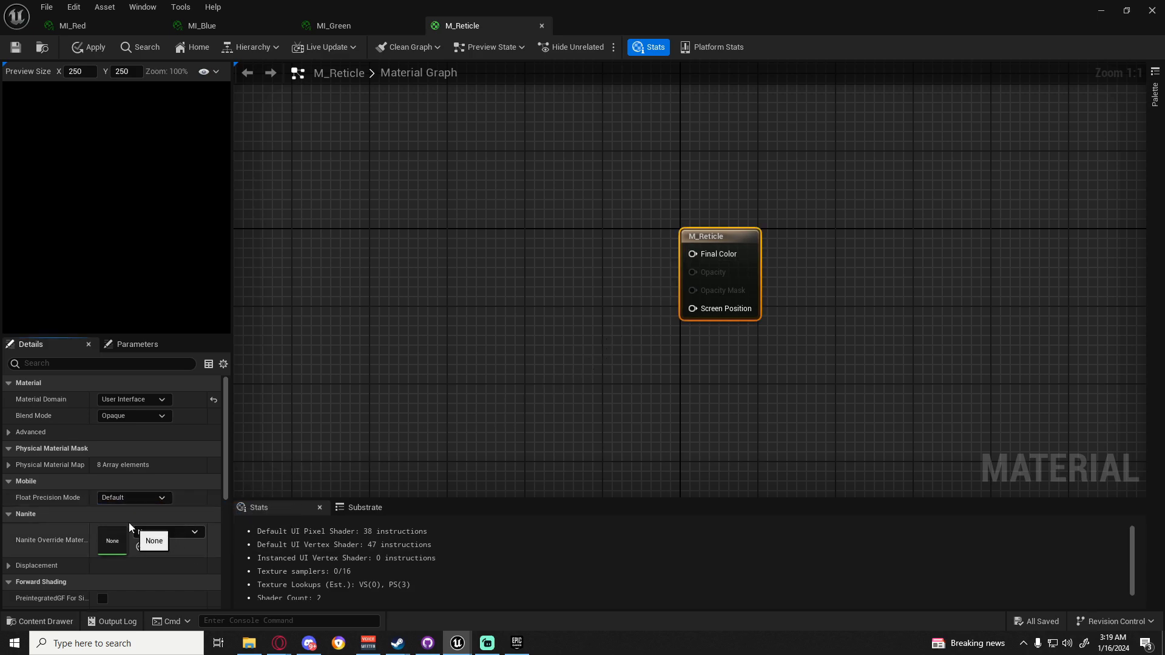
Set M_Reticle's Blend Mode to Masked
click(122, 417)
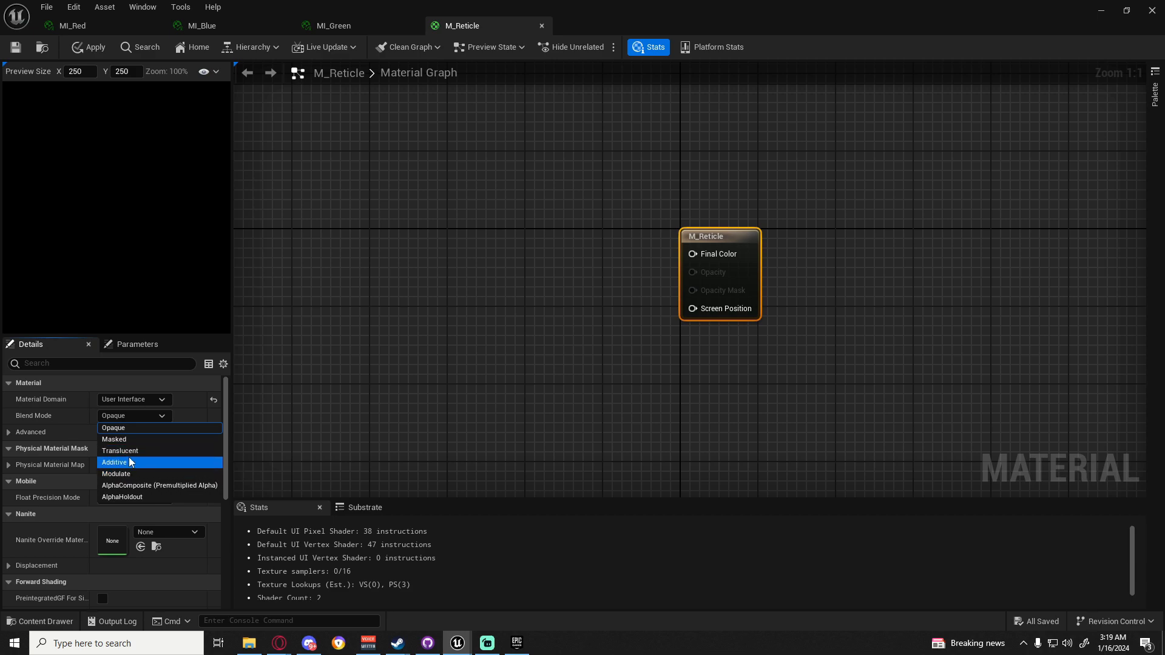
click(139, 439)
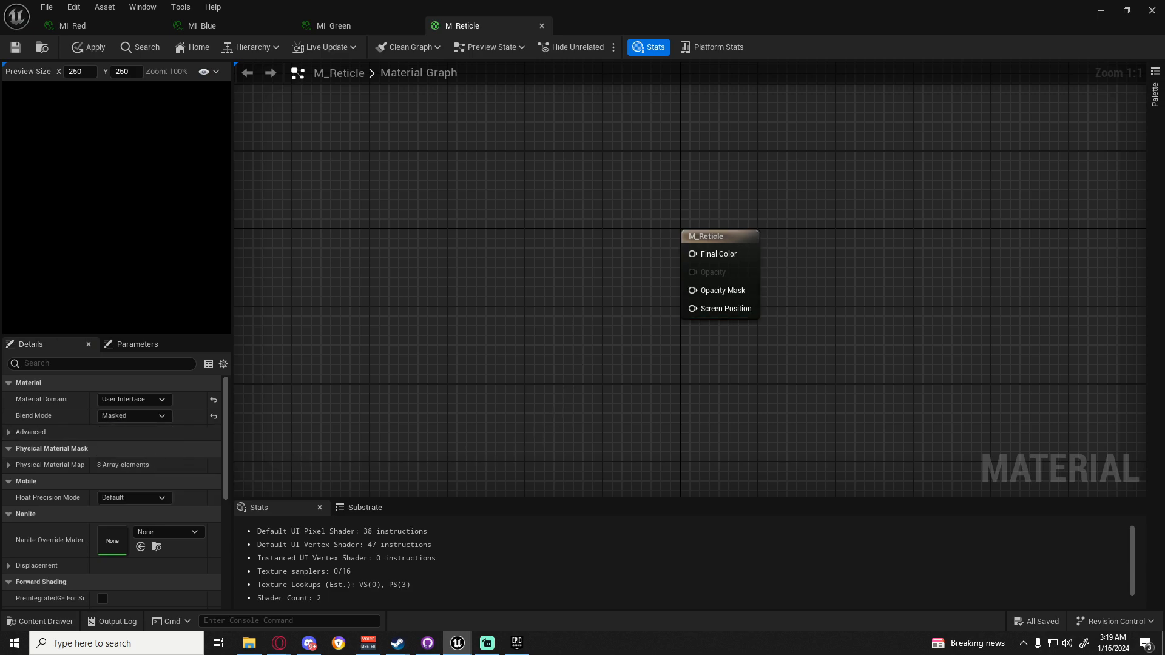
right_drag(574, 310, 619, 370)
click(780, 302)
click(449, 358)
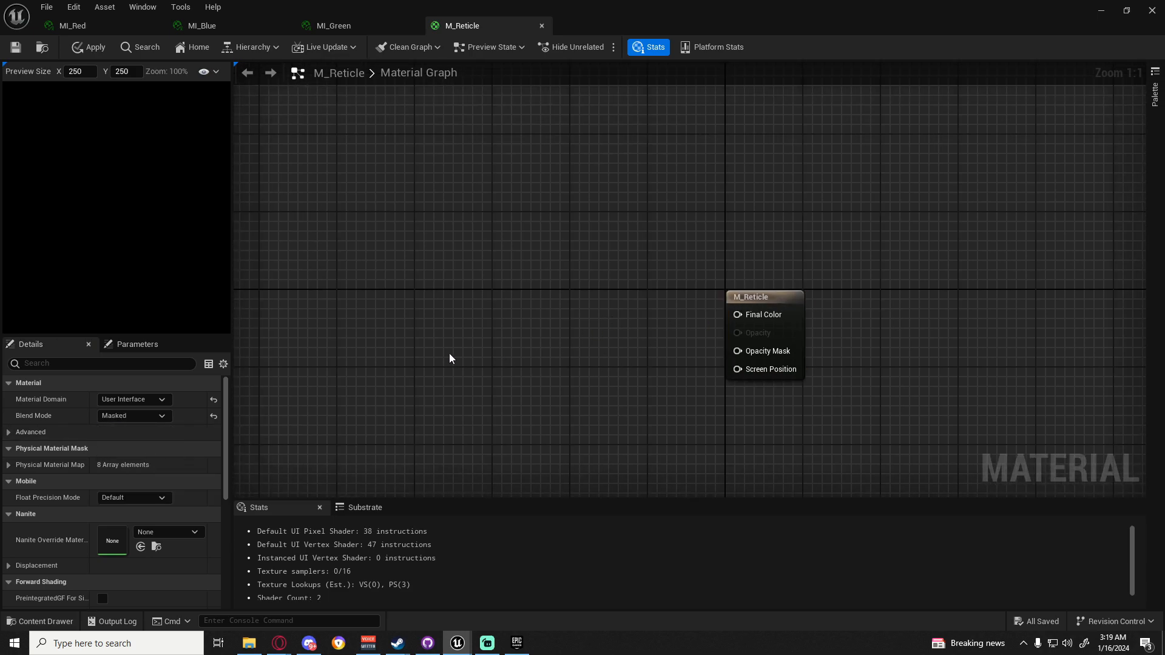
Add a Vertex Color node, connect its main output to Final Color, and place it above and left of the M_Reticle node
right_click(470, 330)
text(vertex)
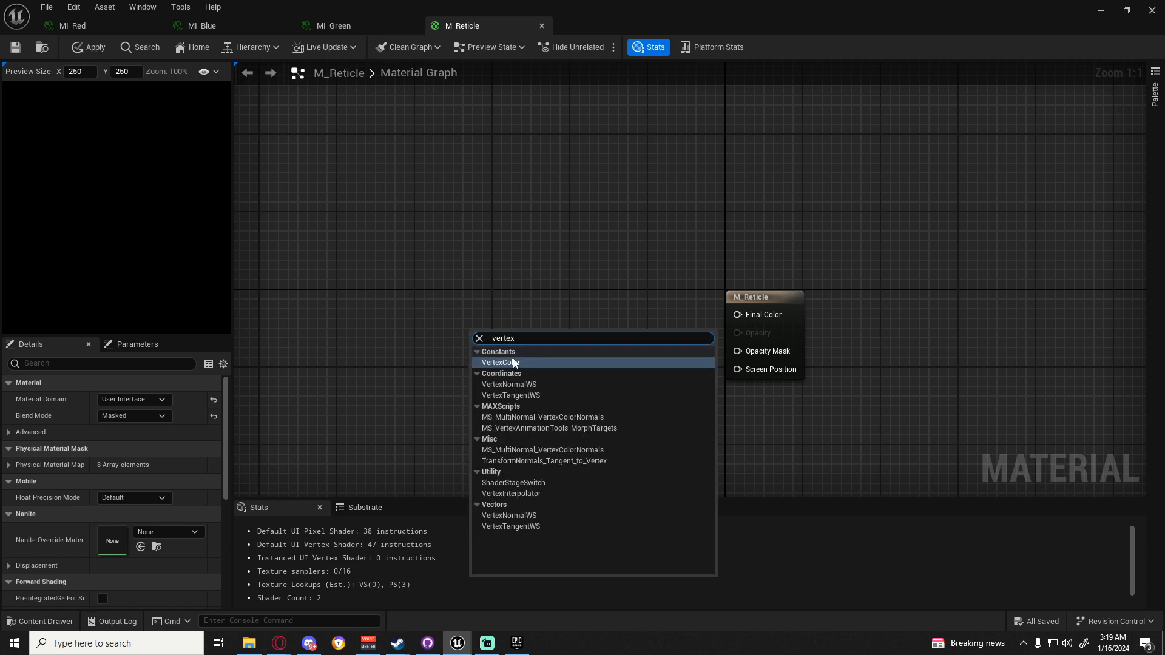
key(Return)
drag(504, 335, 739, 315)
drag(466, 244, 513, 214)
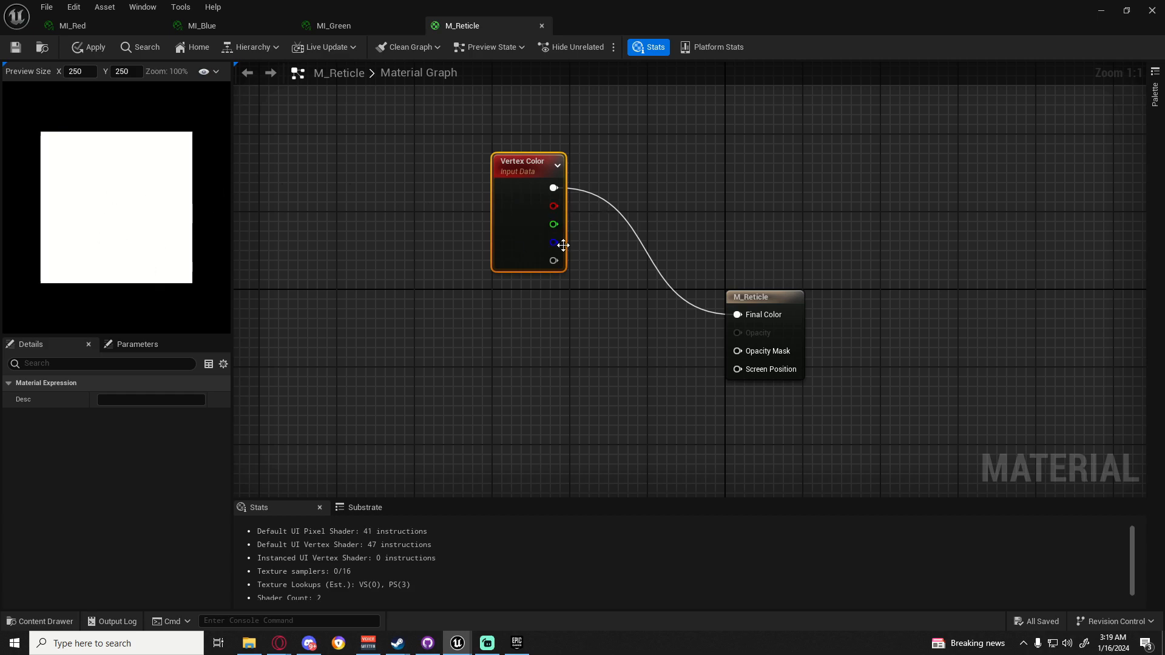
Add a RadialGradientExponential node, connect its output to Opacity Mask, and line it up with the M_Reticle node
drag(454, 177, 617, 324)
right_drag(566, 356, 598, 335)
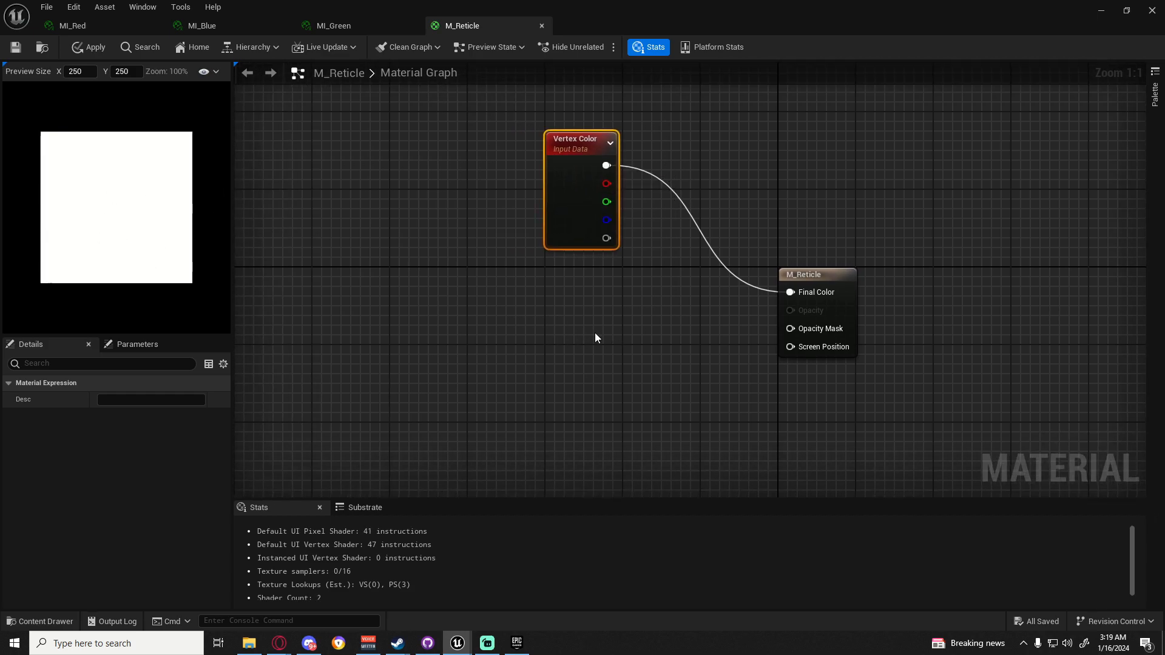
right_click(460, 348)
text(radial)
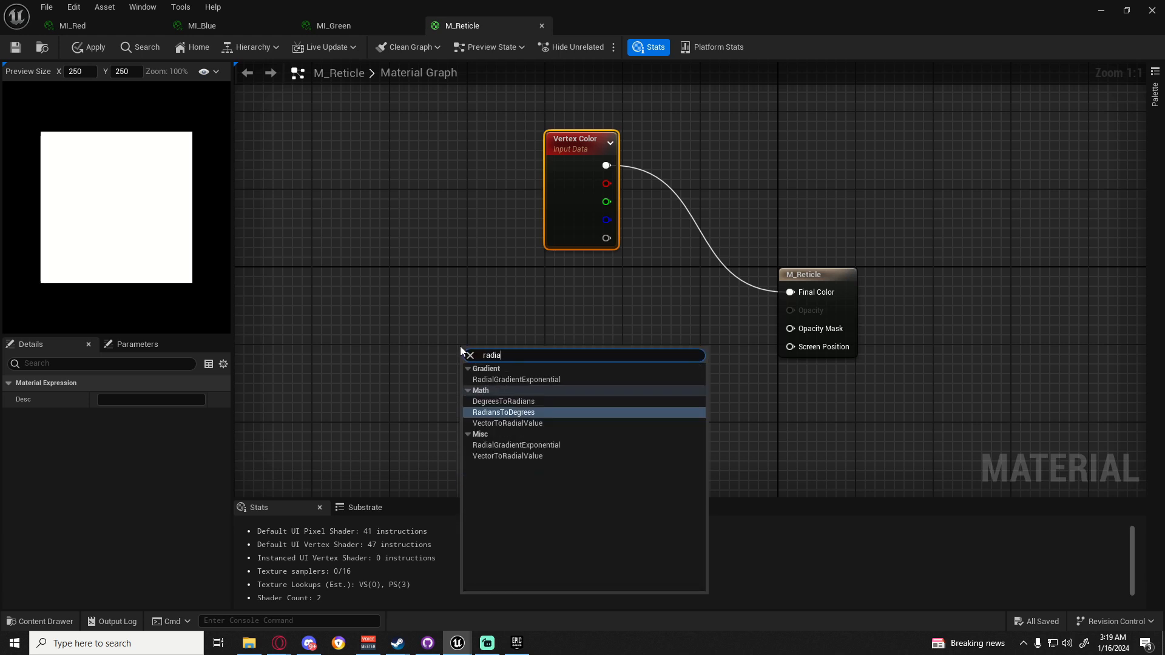
click(536, 379)
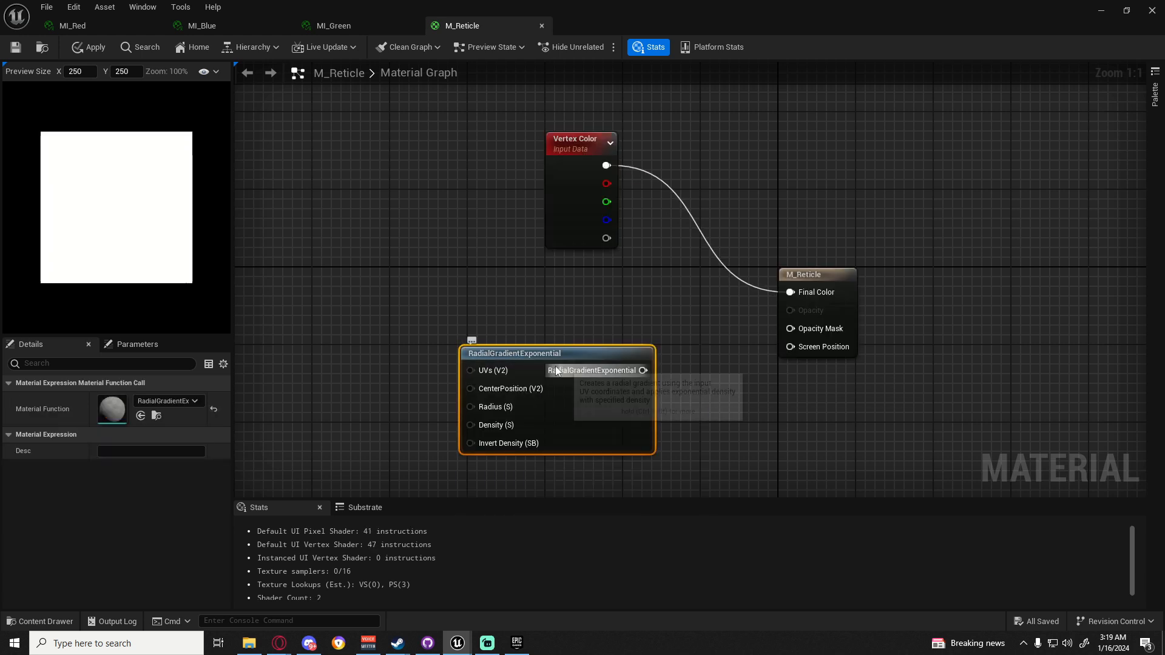
drag(534, 350, 415, 294)
drag(523, 311, 790, 328)
drag(463, 294, 520, 304)
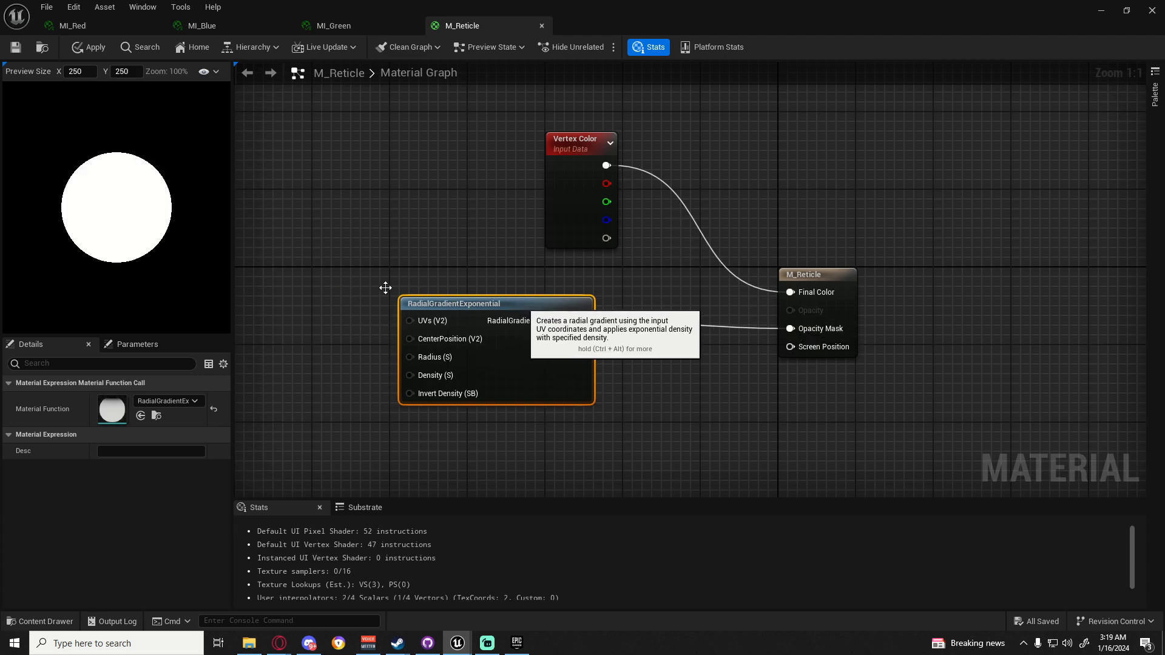
click(854, 357)
drag(832, 333, 832, 325)
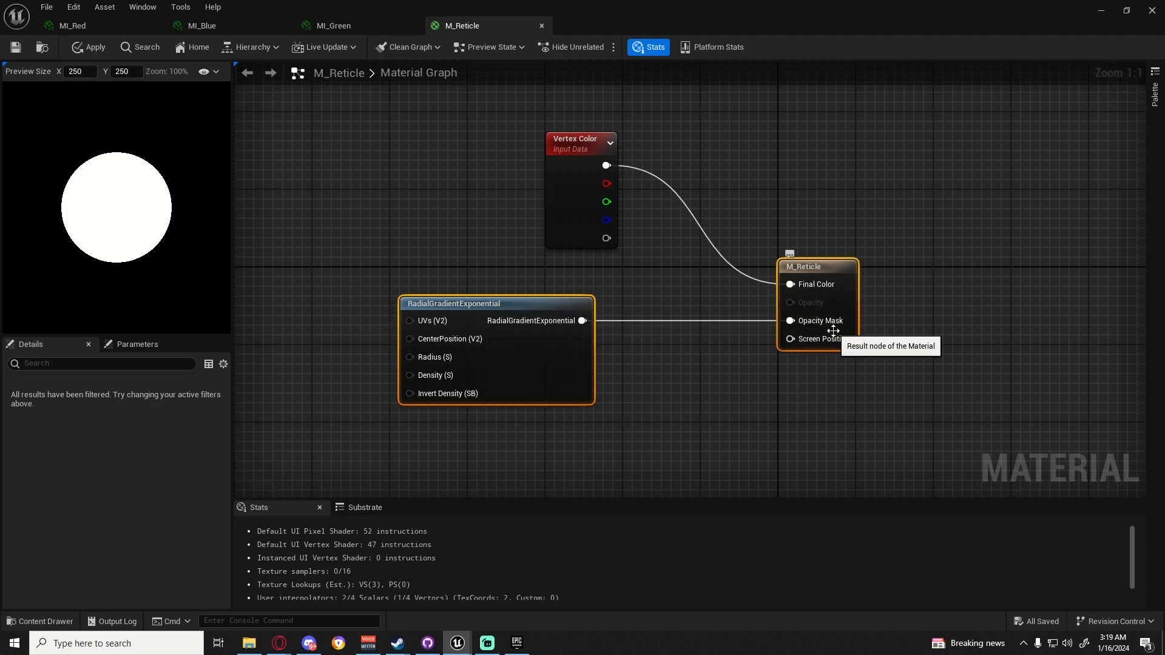
Add two Constant nodes beside RadialGradientExponential, connect the upper one to Radius, and straighten that connection
right_drag(408, 294, 568, 290)
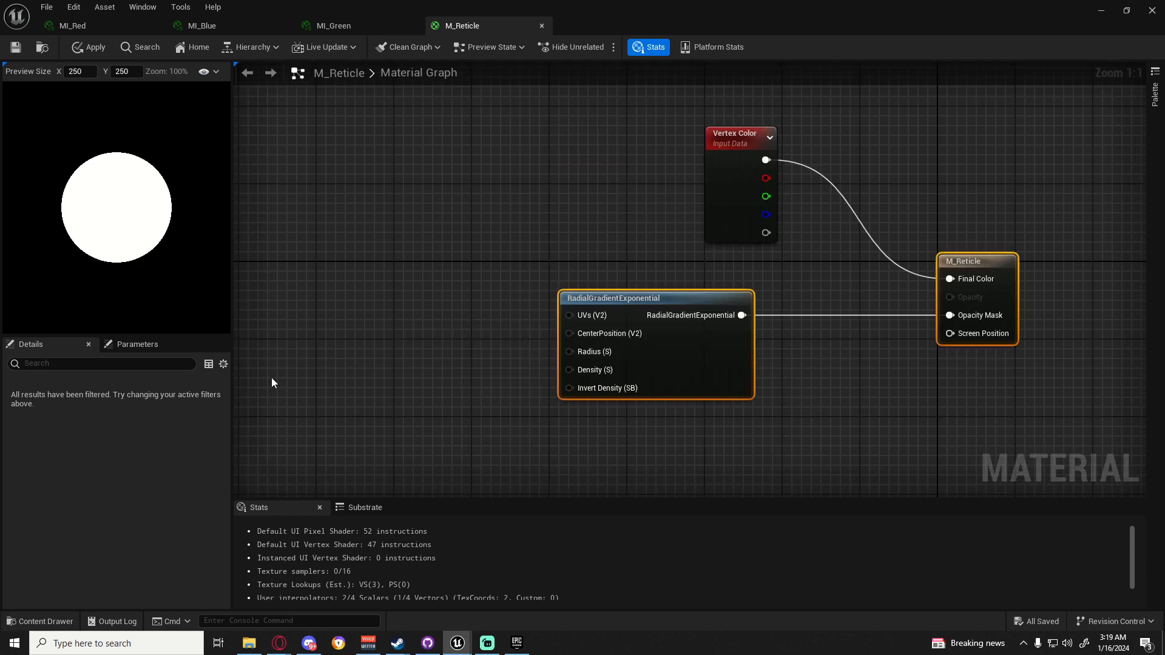
click(502, 375)
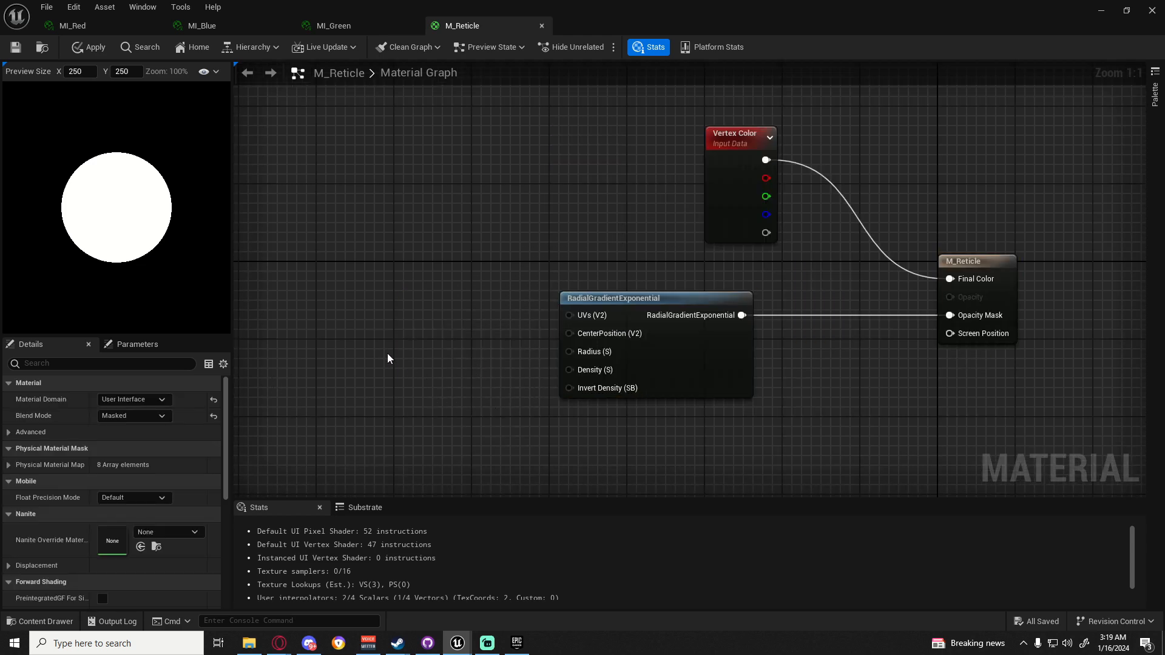
click(377, 332)
click(392, 406)
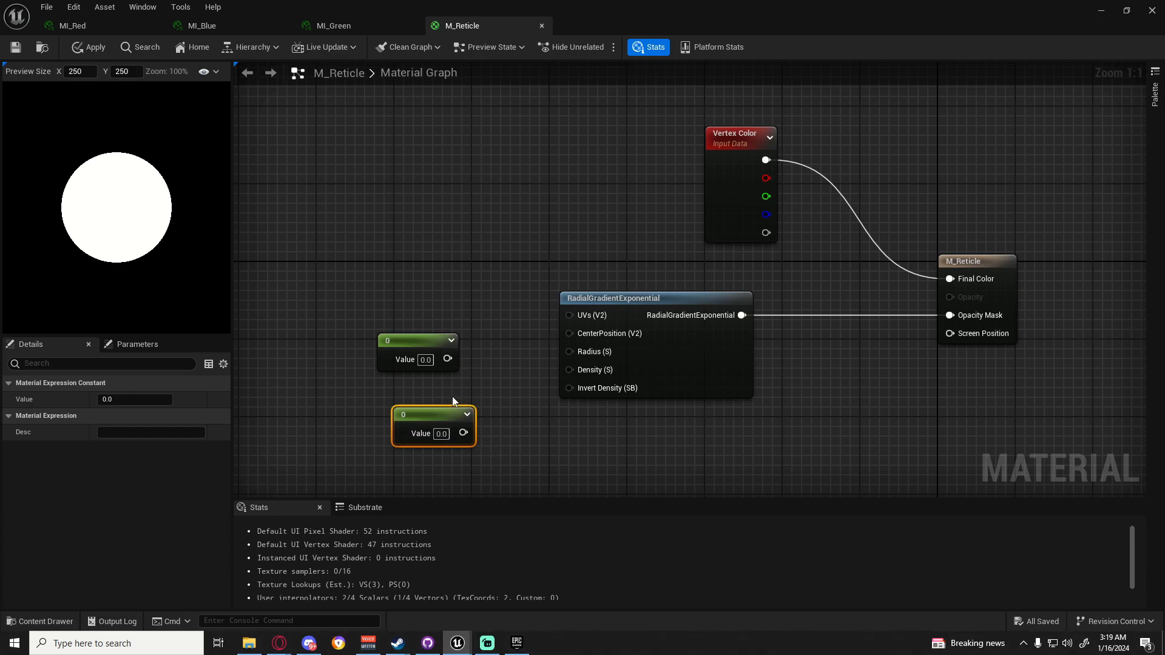
drag(448, 359, 569, 351)
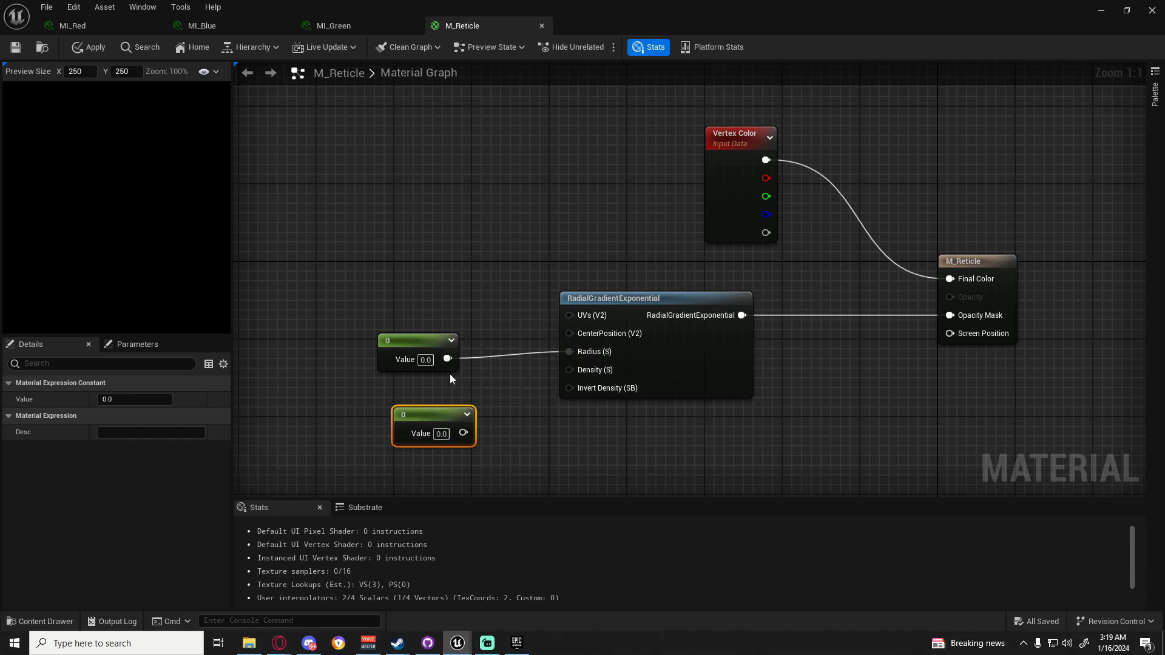
drag(385, 307, 665, 380)
key(q)
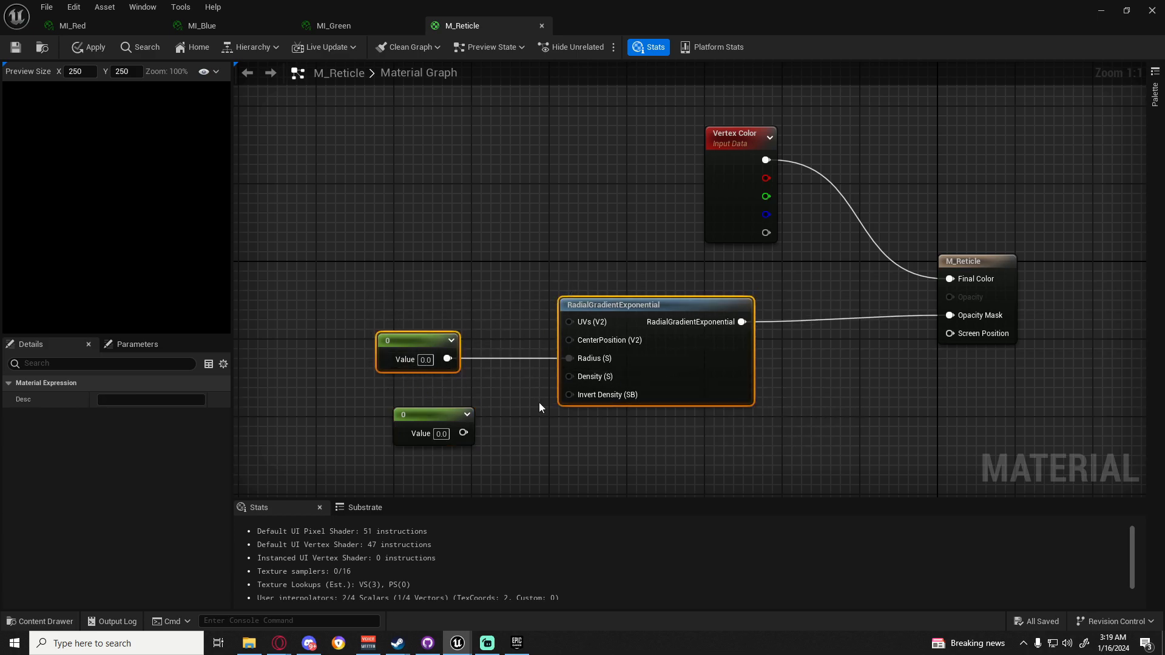
Set the Radius constant to 0.05, set the other constant to 10, and connect it to Density
drag(431, 360, 391, 360)
text(0.05)
key(Return)
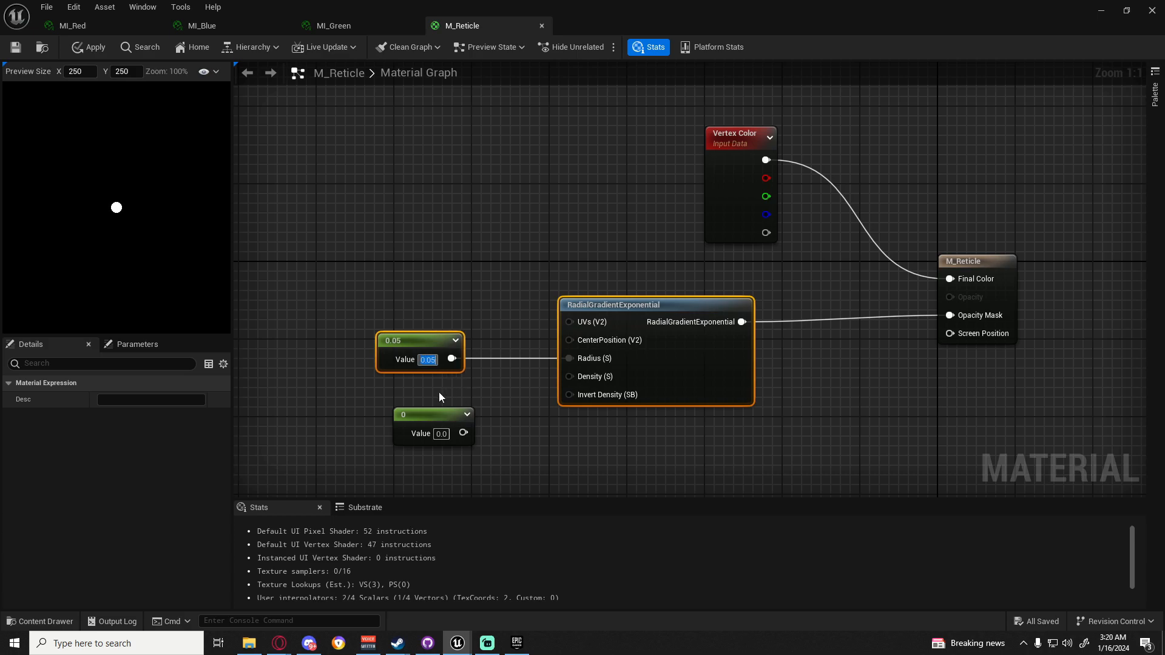
click(441, 433)
text(10)
key(Return)
drag(467, 433, 569, 376)
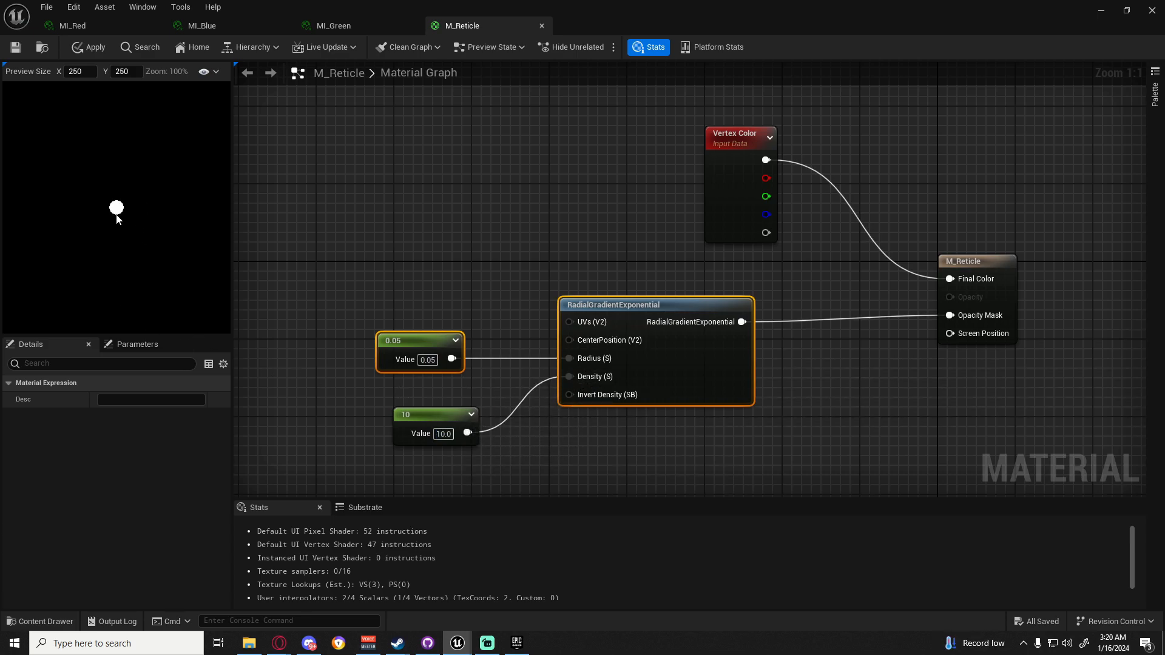
Try 0.1 as the Radius constant's value and set it back to 0.05
click(428, 360)
text(.1)
key(Return)
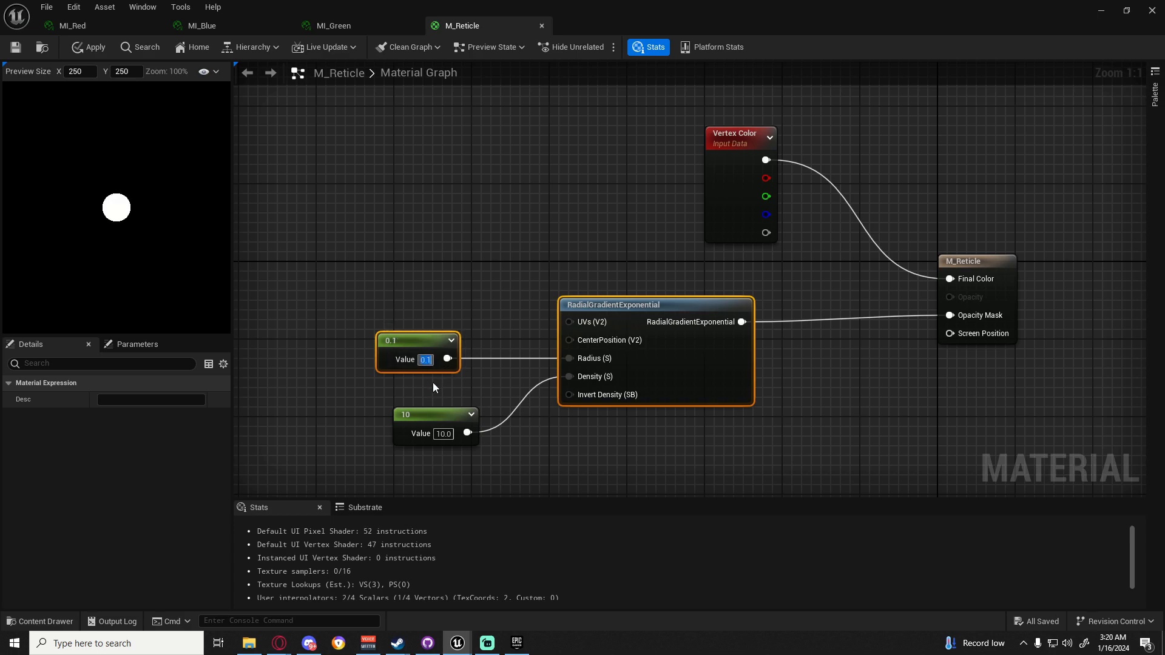
text(.05)
key(Return)
click(374, 344)
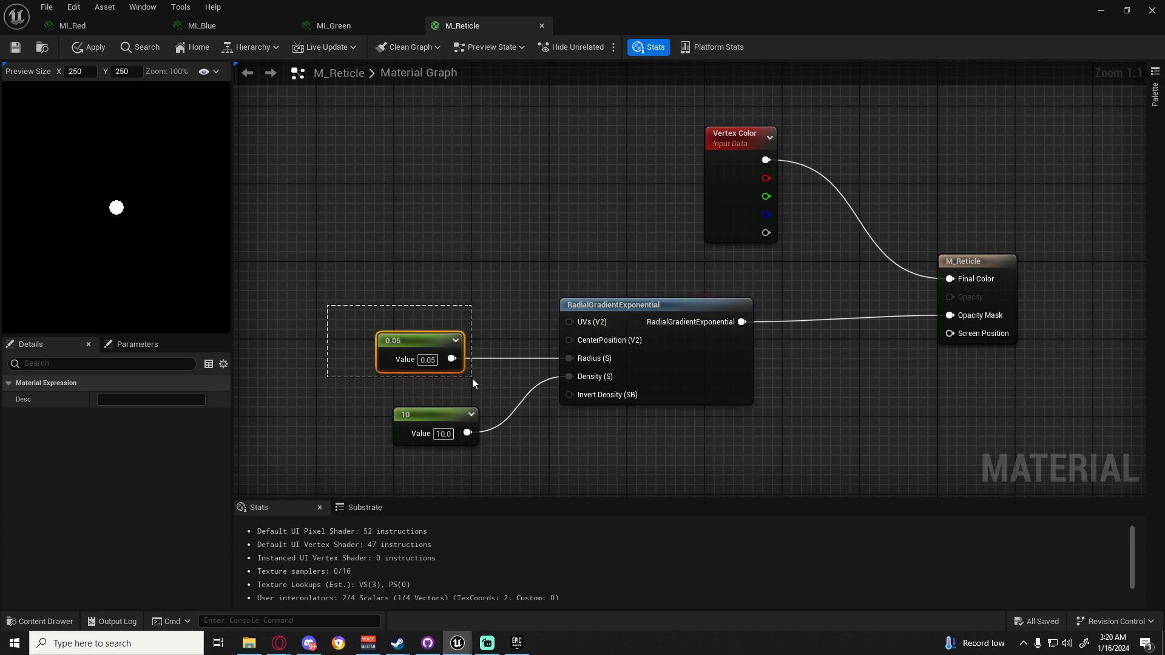
Save the M_Reticle material and close the material editor window
click(16, 47)
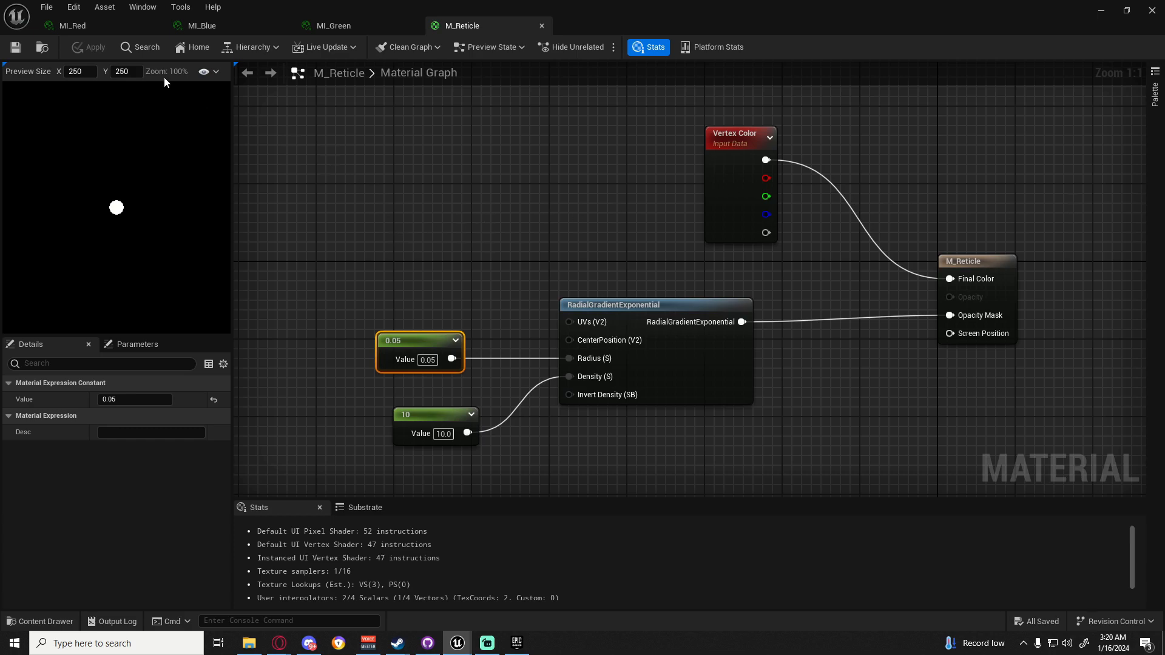
click(43, 7)
click(76, 79)
click(1152, 10)
Create a folder named UI inside the _Main folder
click(40, 621)
scroll(69, 515, up, 2)
click(56, 508)
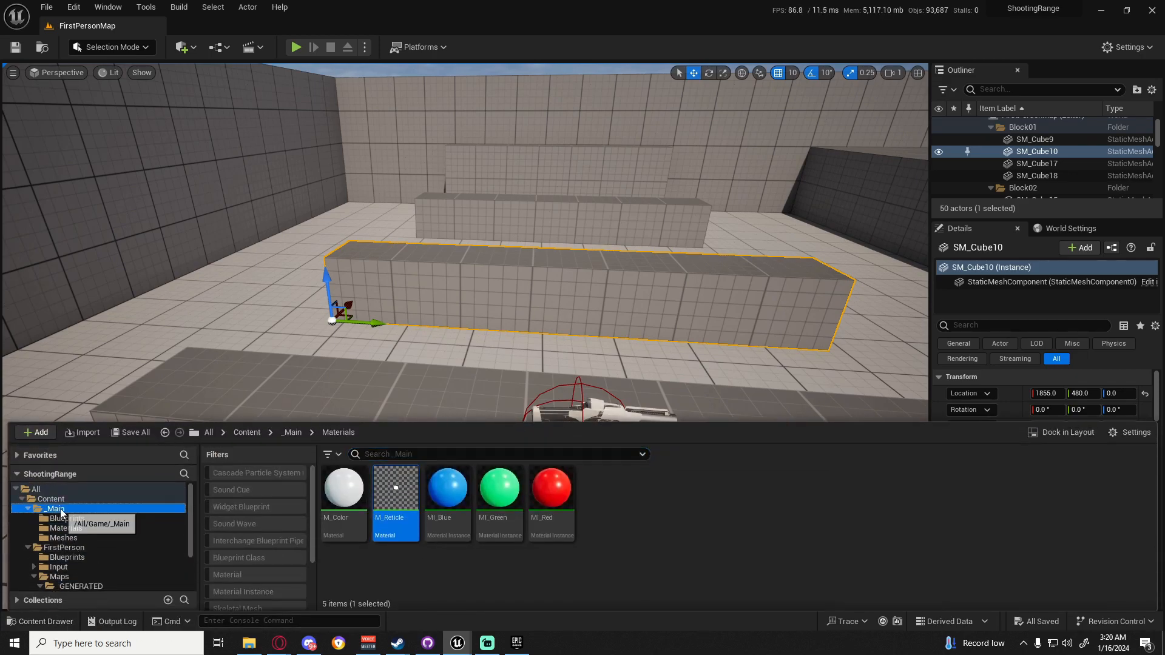
right_click(523, 507)
click(582, 126)
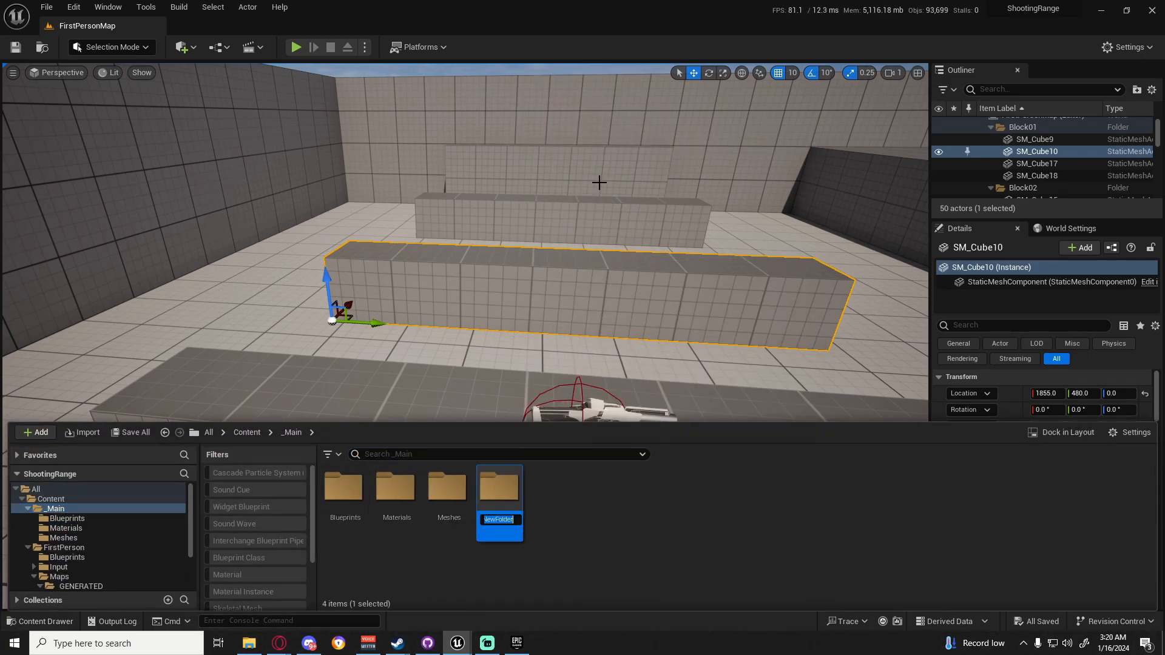
text(UUI)
key(Return)
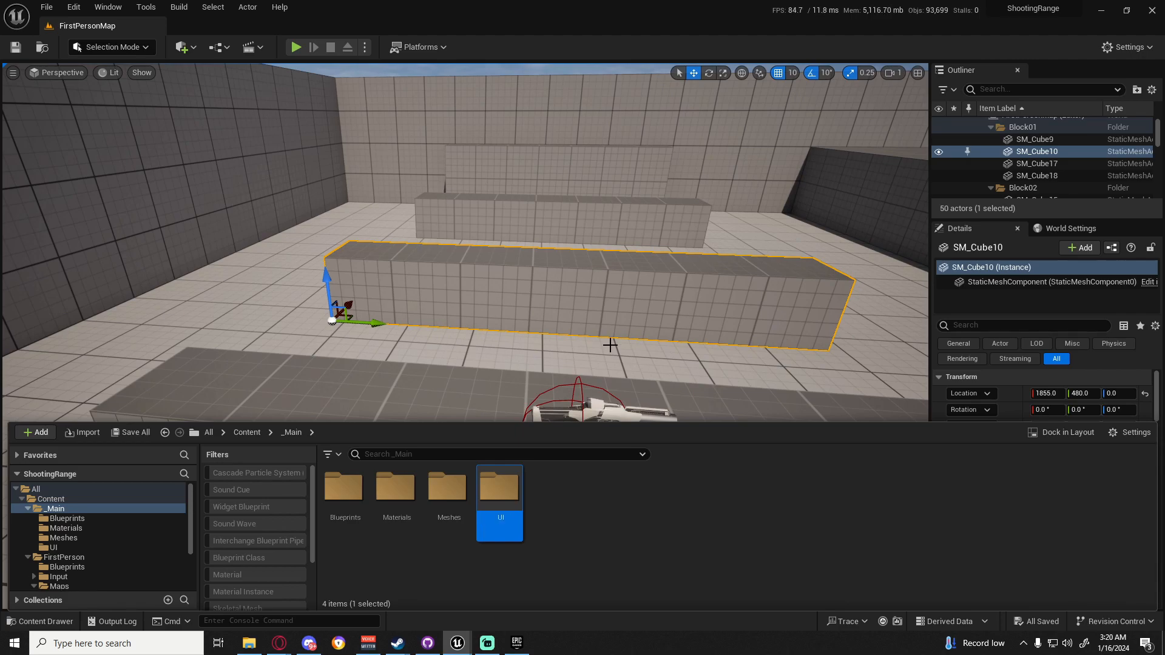
Create a Widget Blueprint based on User Widget in the UI folder, name it W_HUD, and open it
right_click(391, 515)
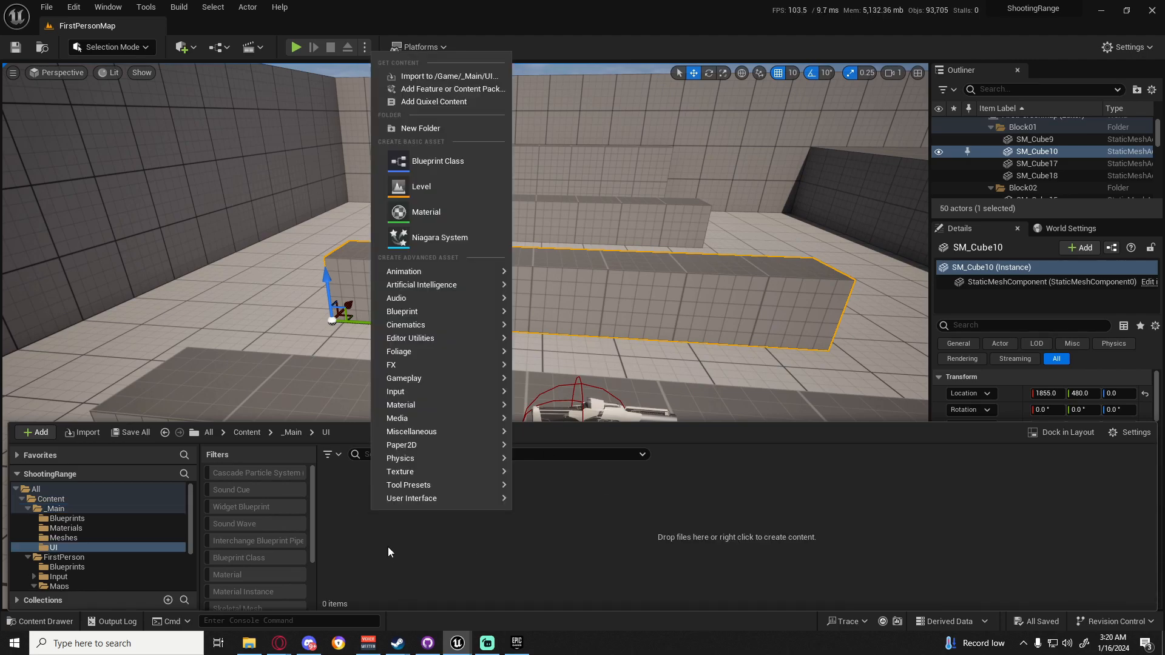
mouse_move(408, 502)
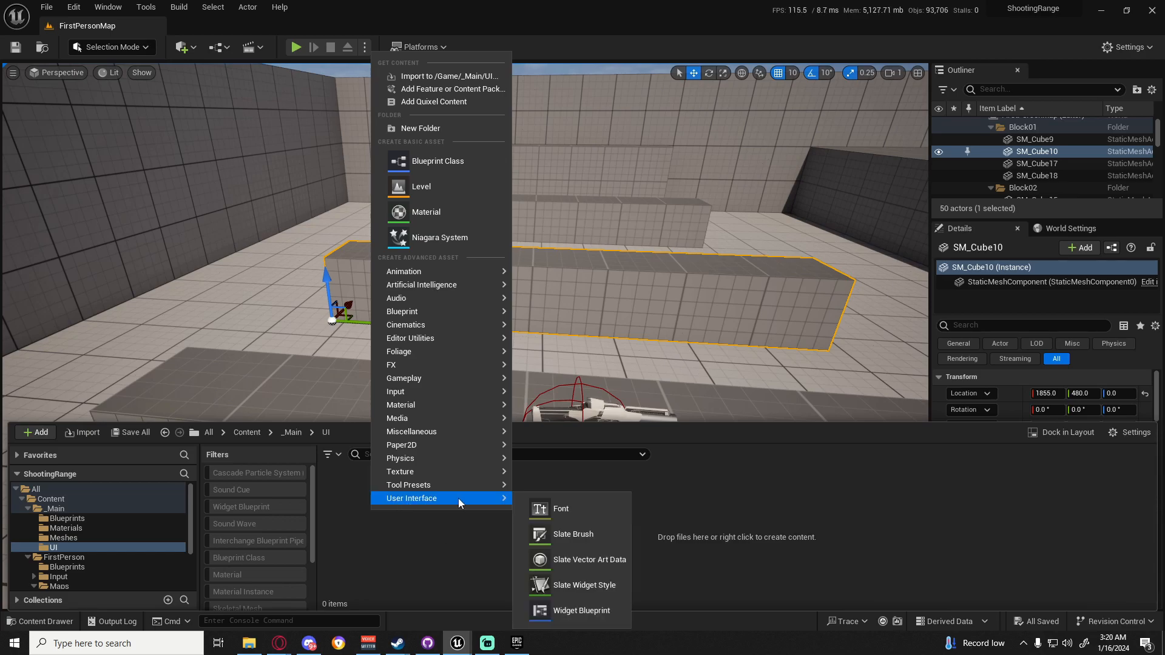
click(609, 605)
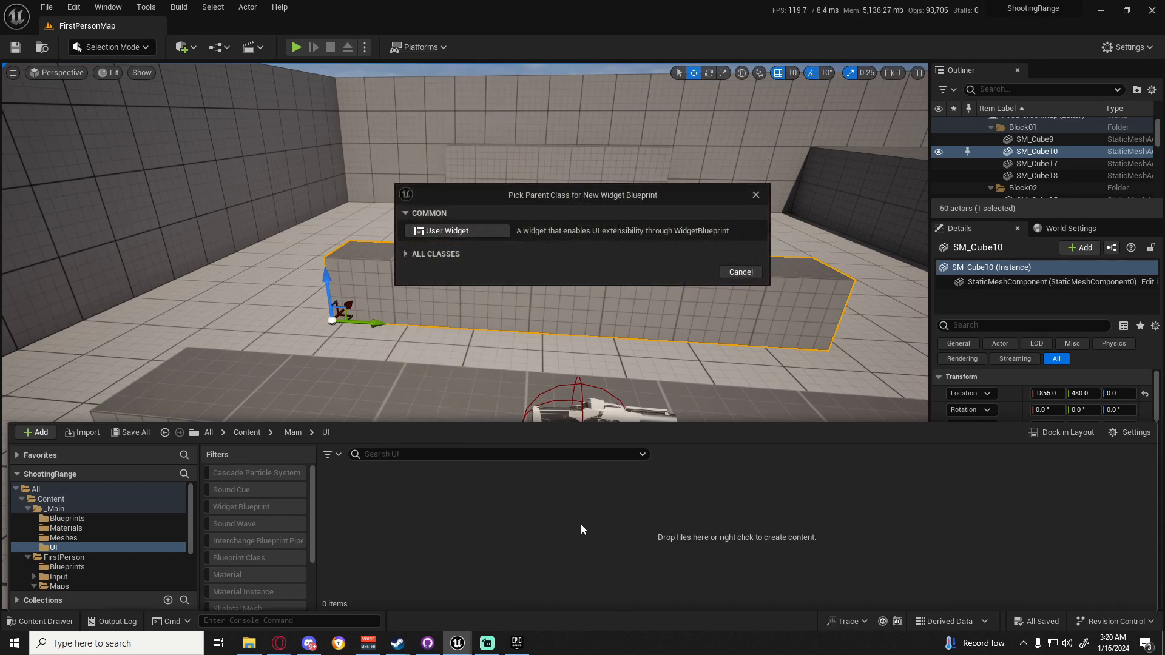
click(447, 231)
text(W_HUD)
key(Return)
key(Return)
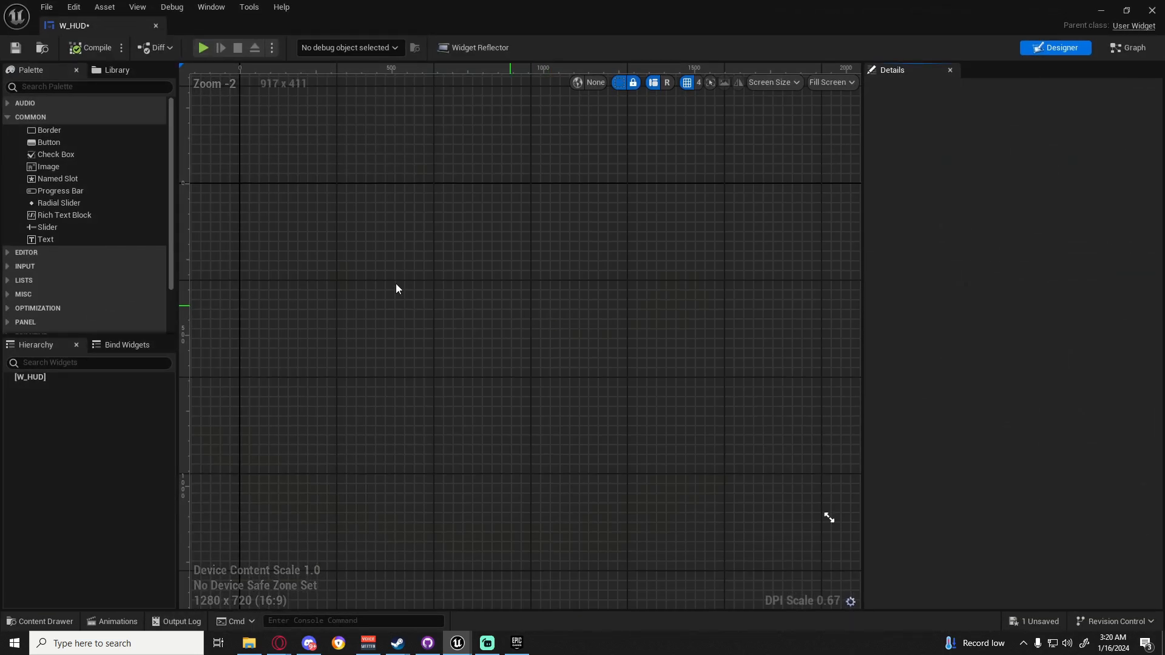
Add a Canvas Panel as the root of the W_HUD hierarchy
click(63, 86)
text(canvas)
drag(125, 114, 76, 379)
click(67, 389)
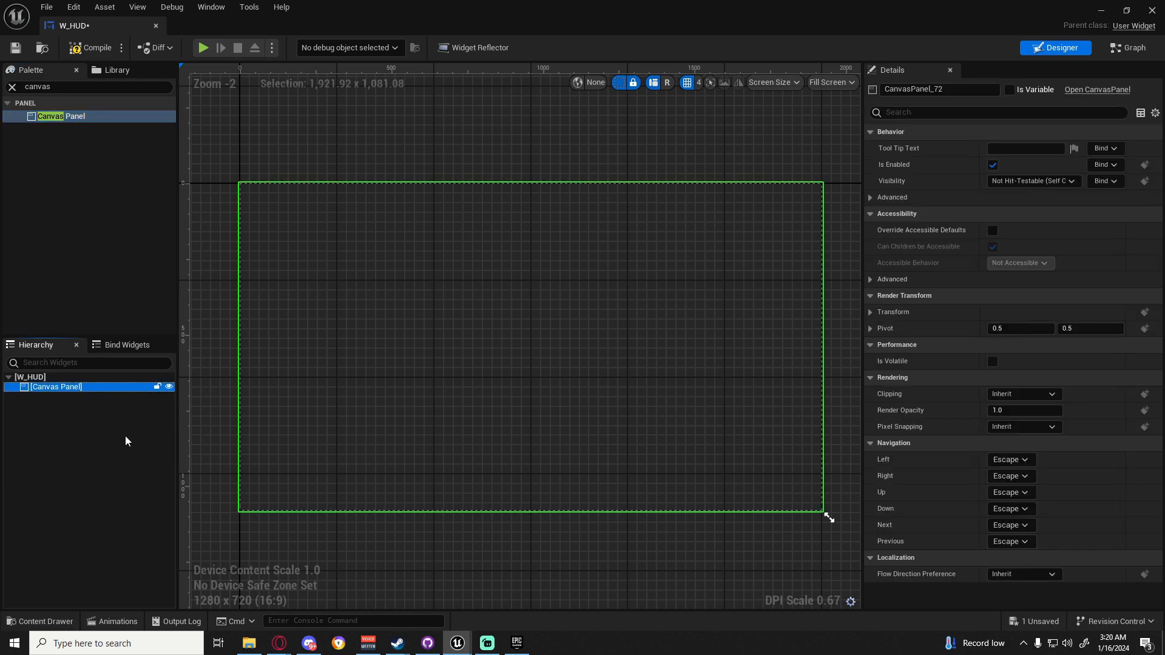
Add an Image widget to the Canvas Panel and rename it Reticle_IMG
click(11, 87)
text(image)
drag(49, 116, 49, 385)
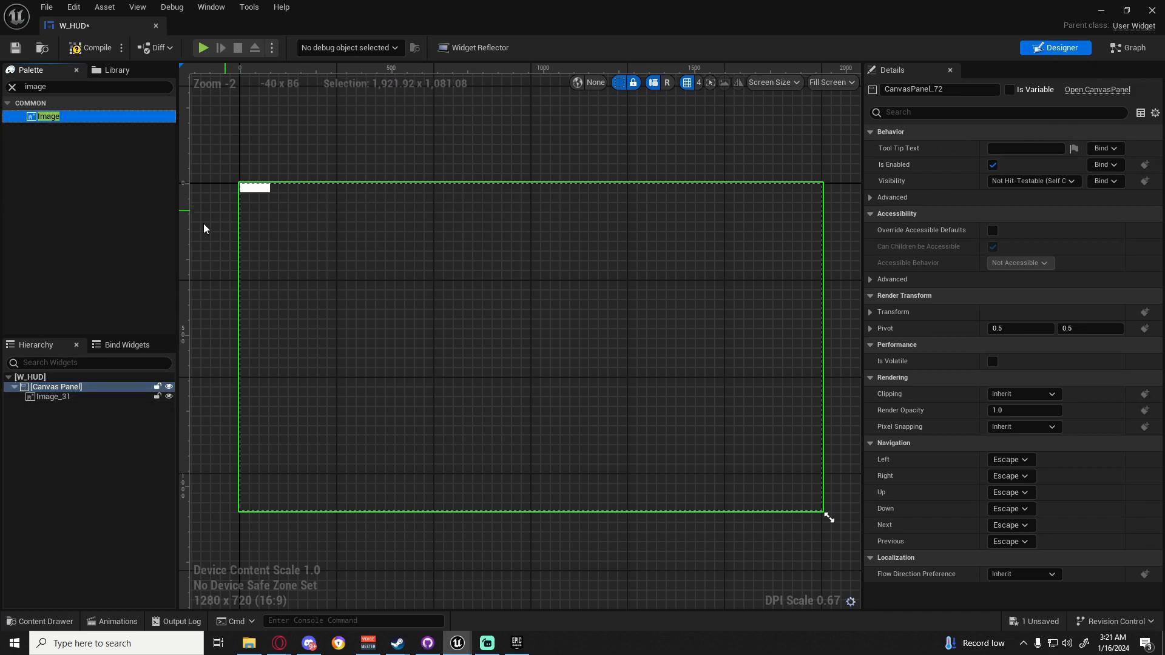
click(68, 397)
key(F2)
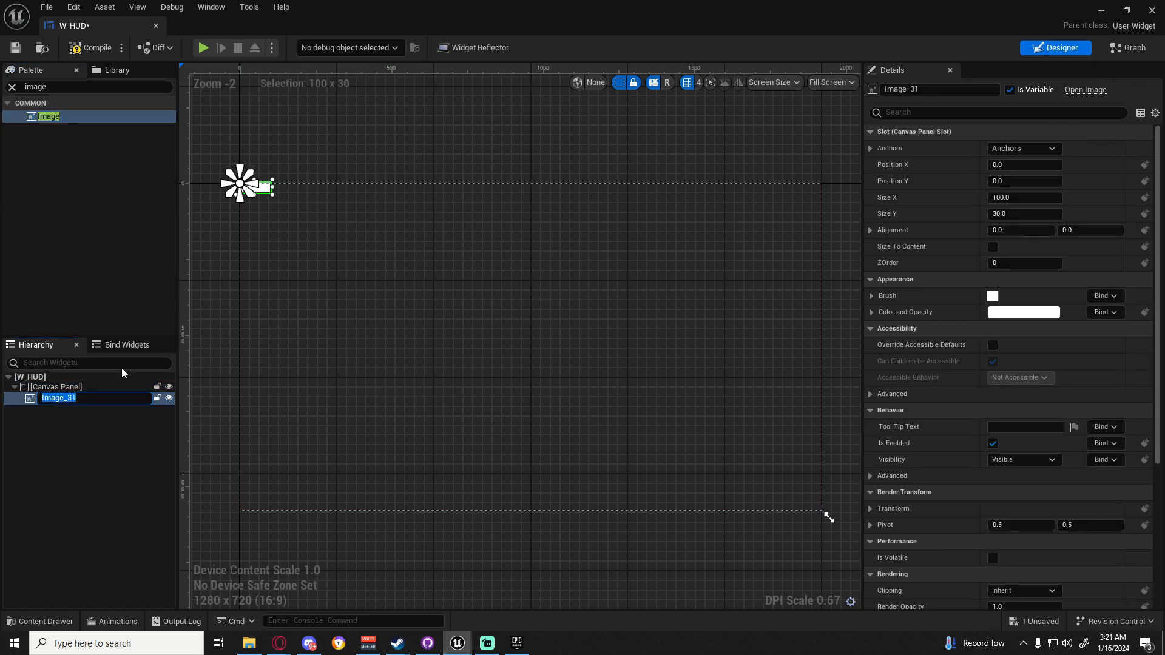
text(Reticle_IMG)
key(Return)
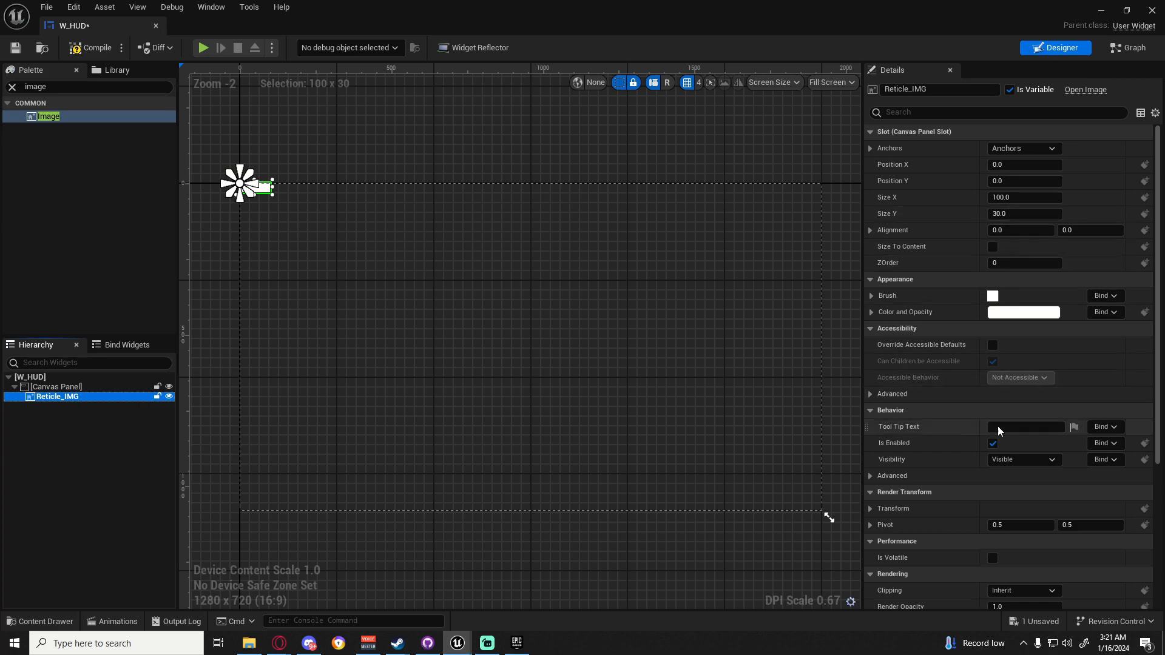
Assign the M_Reticle material as the brush image of Reticle_IMG
click(871, 296)
click(1072, 315)
text(retic)
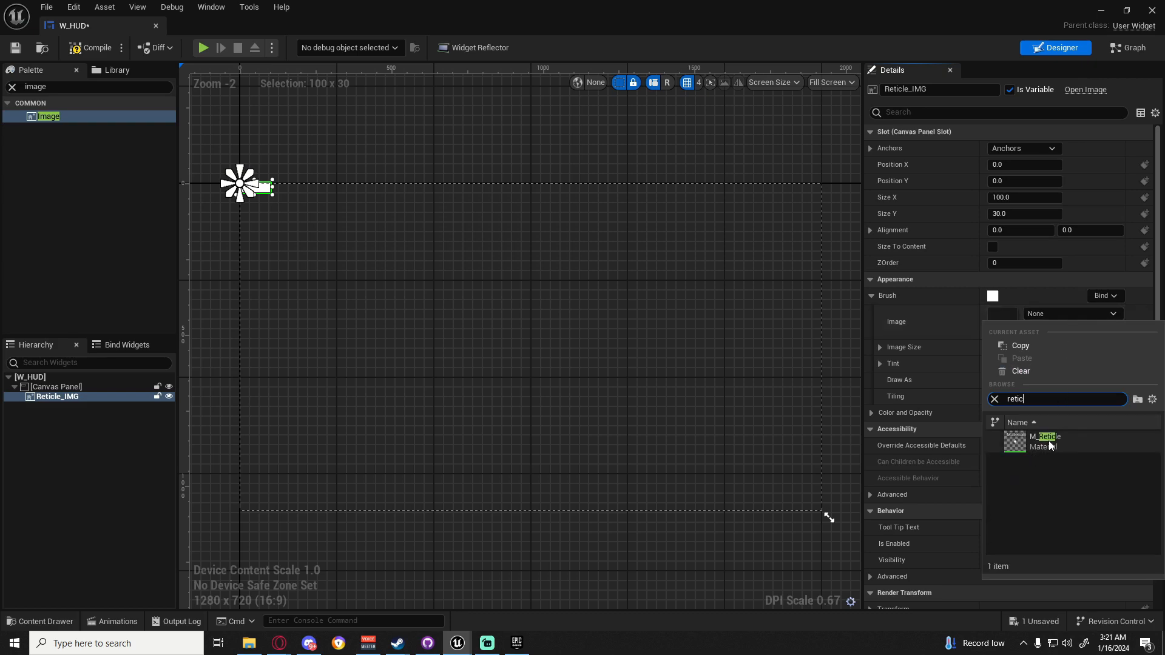
click(1049, 440)
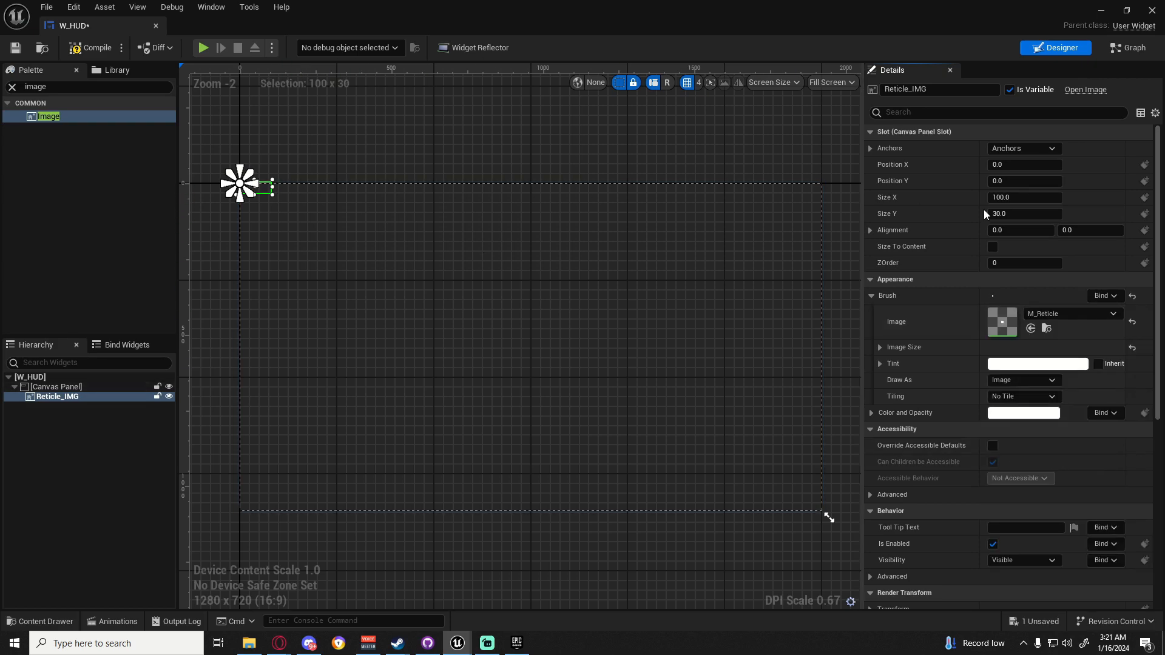
Anchor Reticle_IMG to the centre of the canvas, matching its alignment and position to the anchor
click(1013, 150)
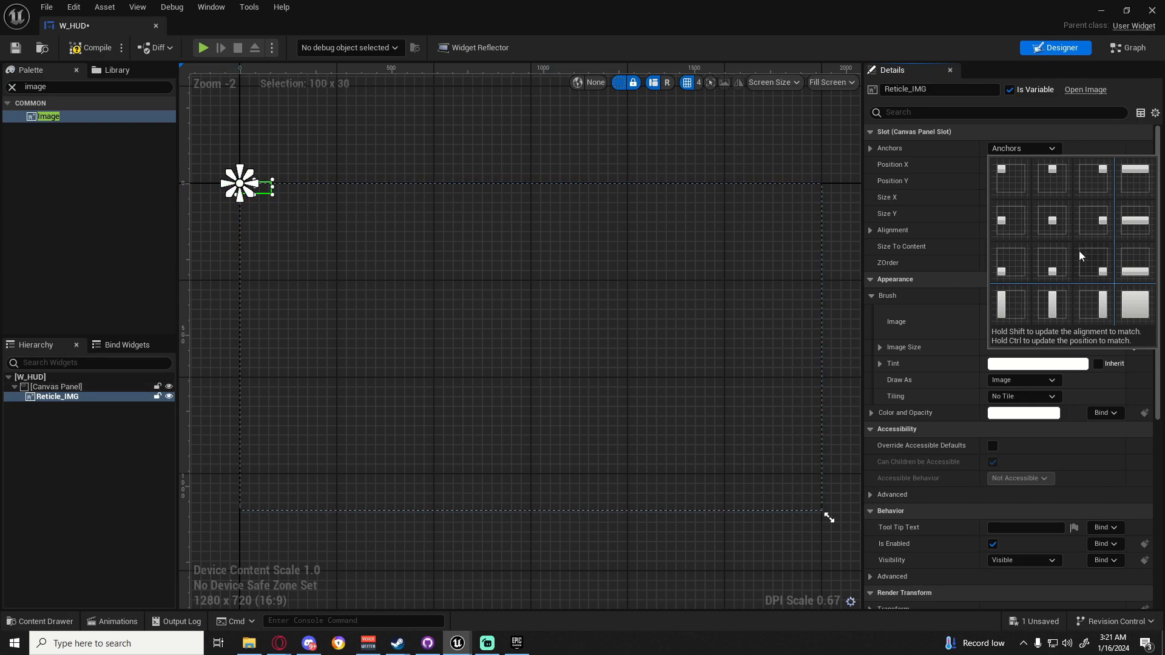
ctrl+shift+click(1054, 221)
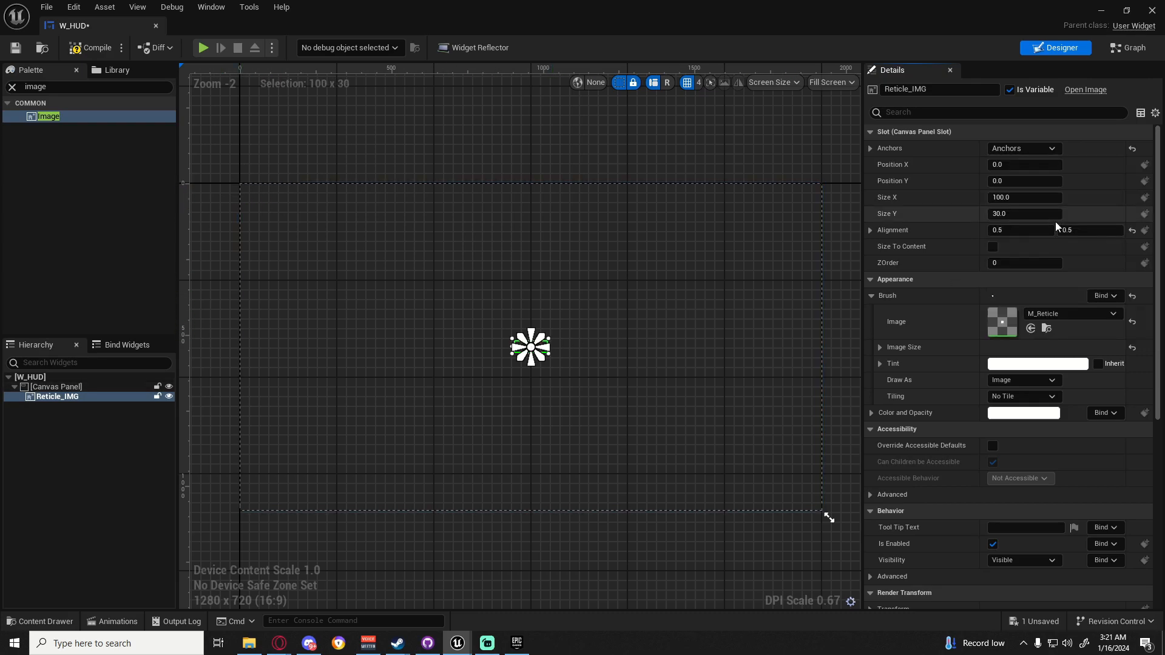
scroll(492, 343, up, 1)
scroll(492, 343, up, 14)
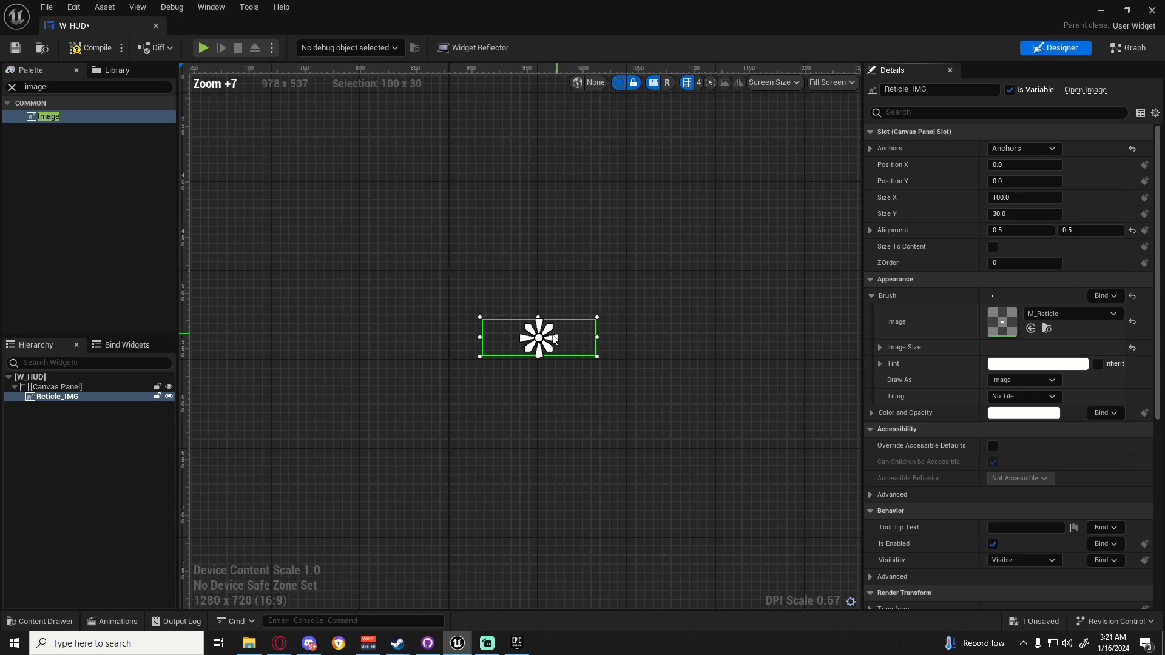
Enable Size To Content for Reticle_IMG and save W_HUD
click(994, 249)
click(674, 280)
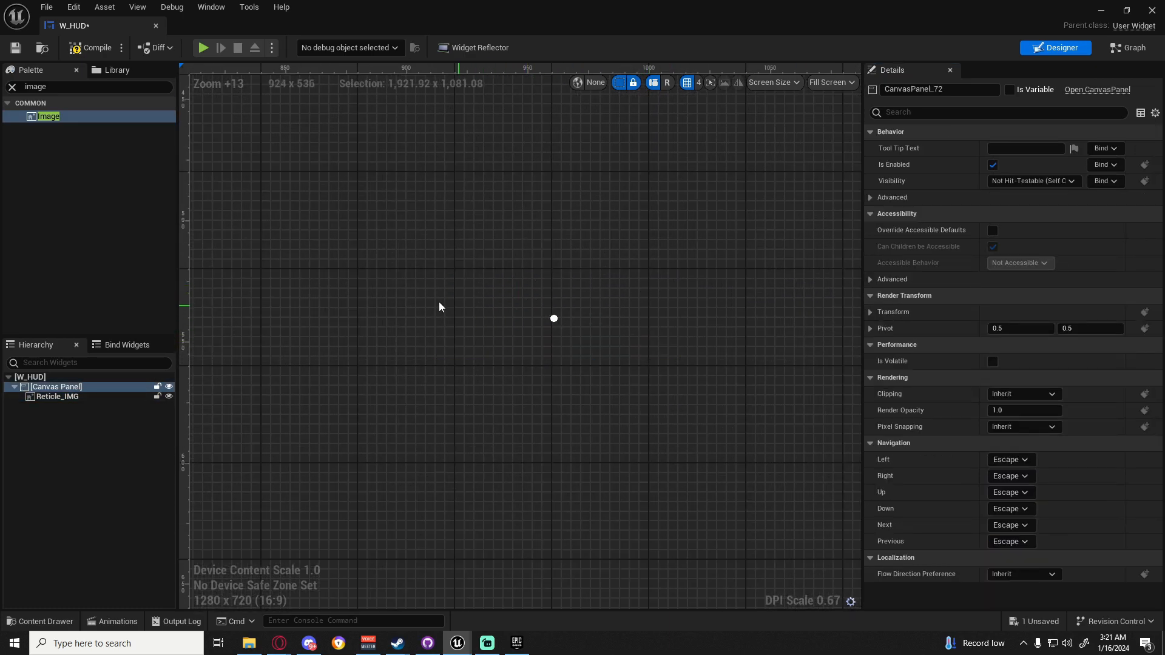
click(15, 47)
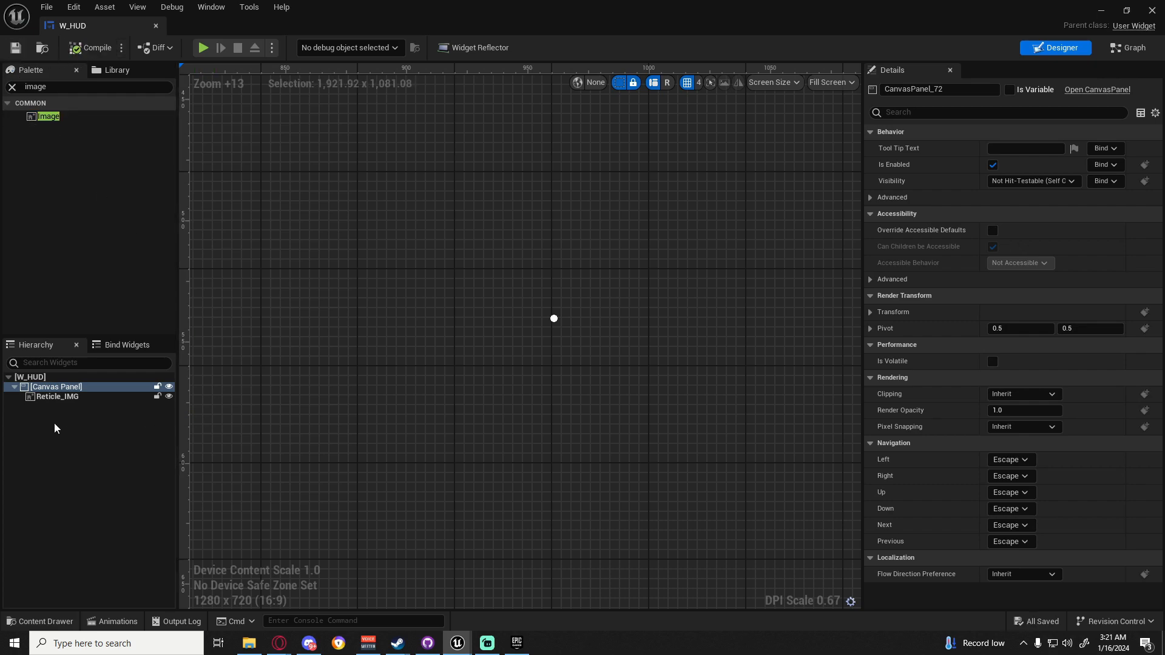
Set the brush tint of Reticle_IMG to yellow
click(58, 397)
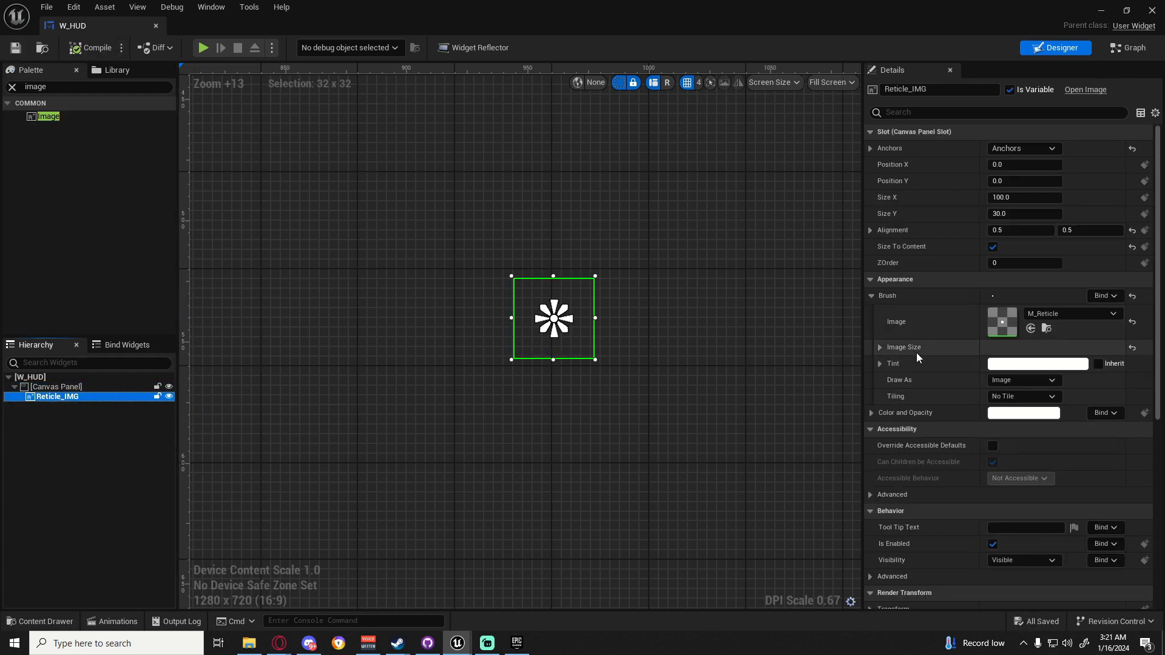
click(1019, 364)
drag(857, 413, 880, 494)
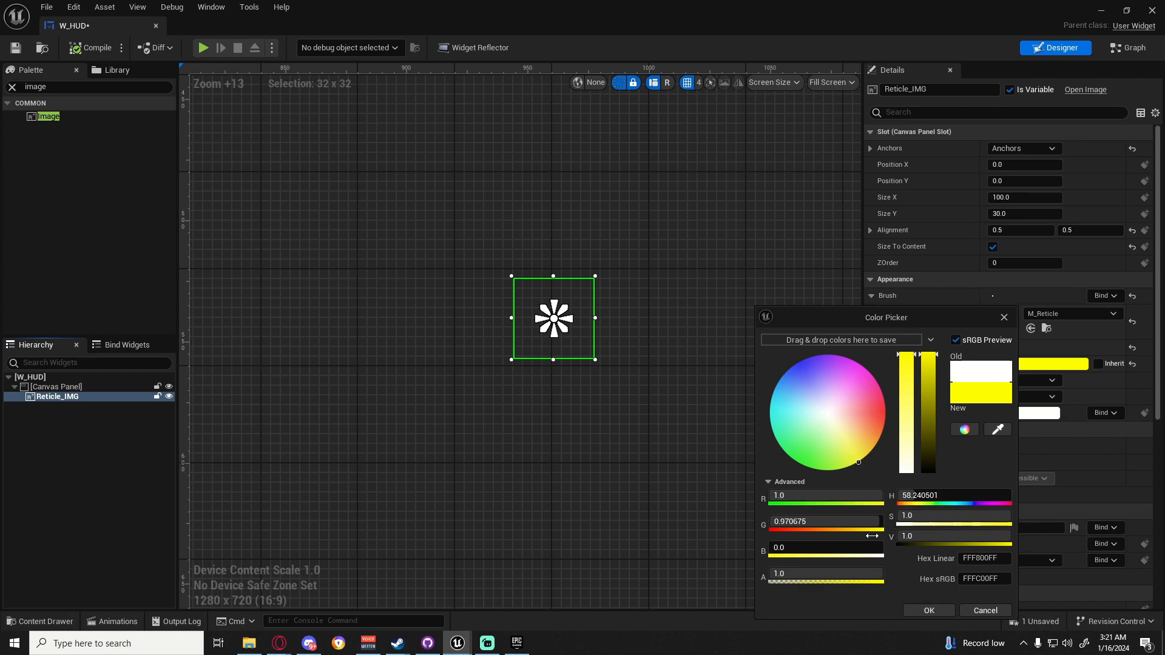
click(921, 603)
click(684, 409)
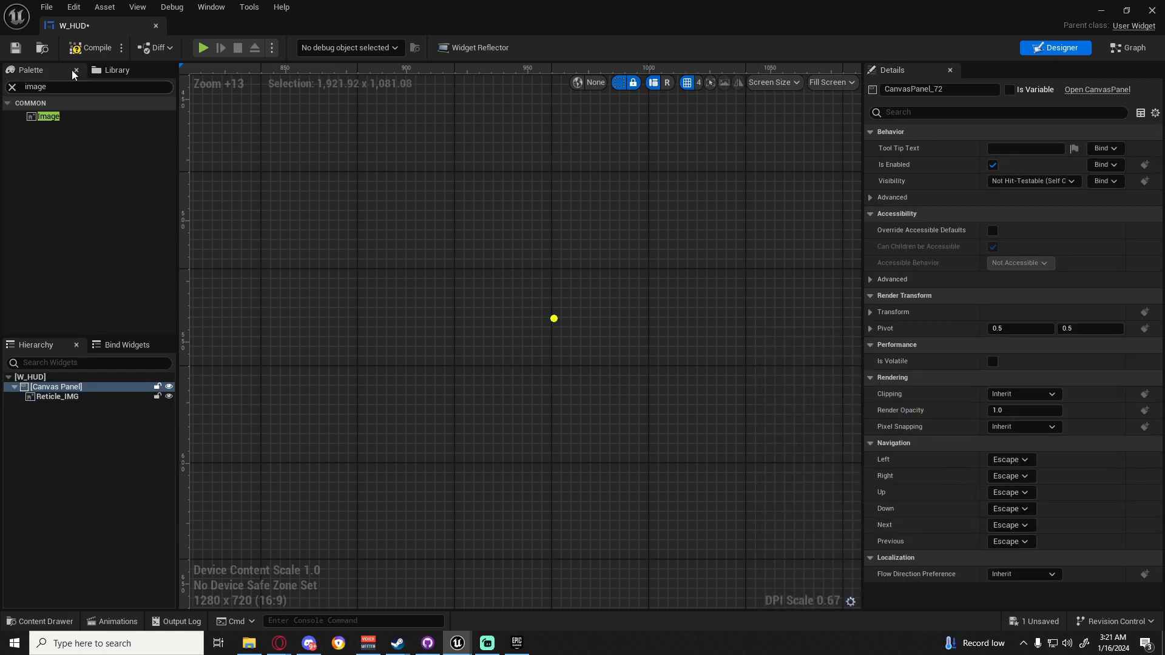
Compile the W_HUD widget and save all changes
click(68, 49)
click(46, 7)
click(88, 82)
Run a brief play test of FirstPersonMap to check whether the reticle shows in game, and stop it
click(1102, 10)
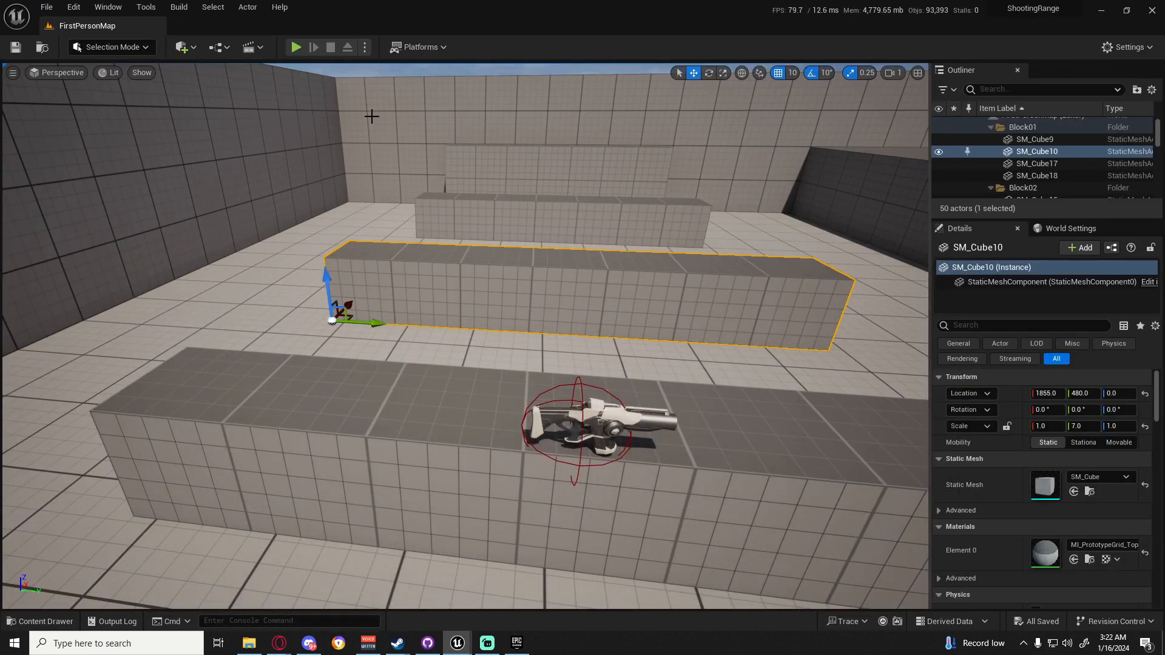
click(296, 48)
key(Escape)
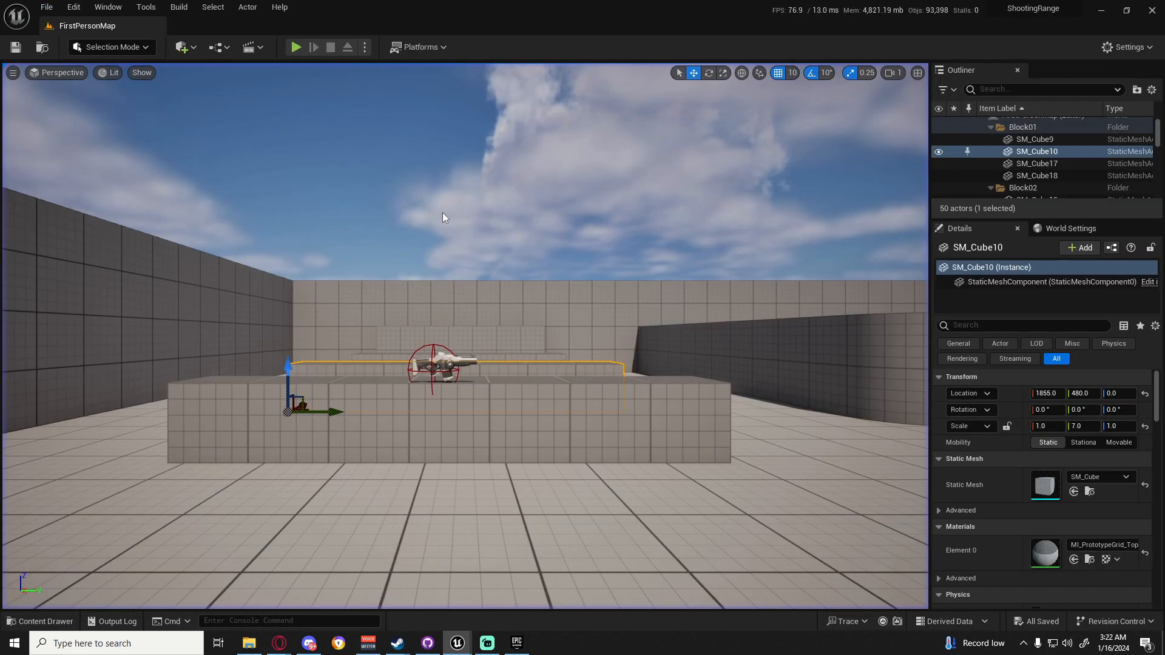
Open the BP_FirstPersonCharacter blueprint from the FirstPerson/Blueprints folder
key(alt+Tab)
click(40, 621)
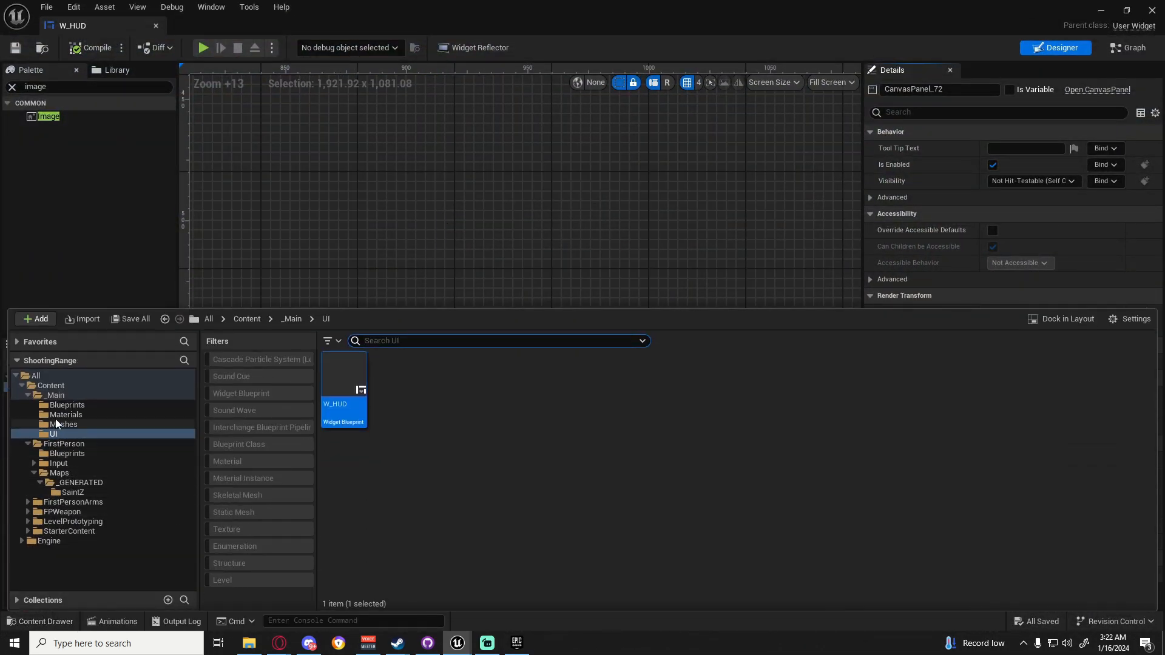
click(82, 403)
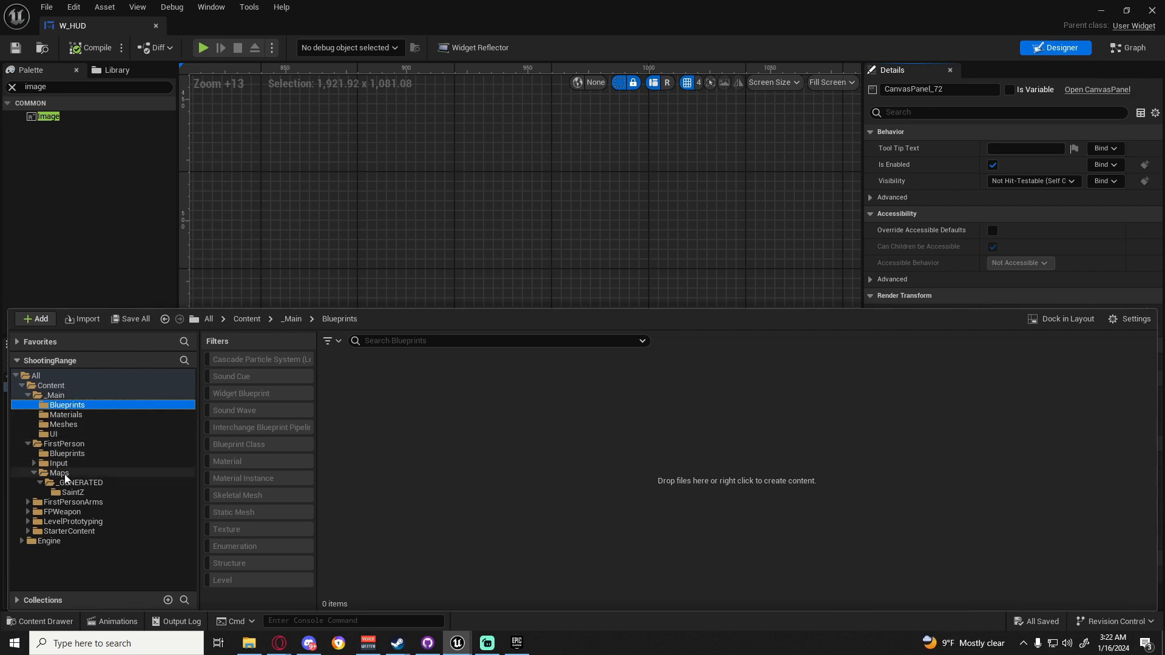
click(52, 445)
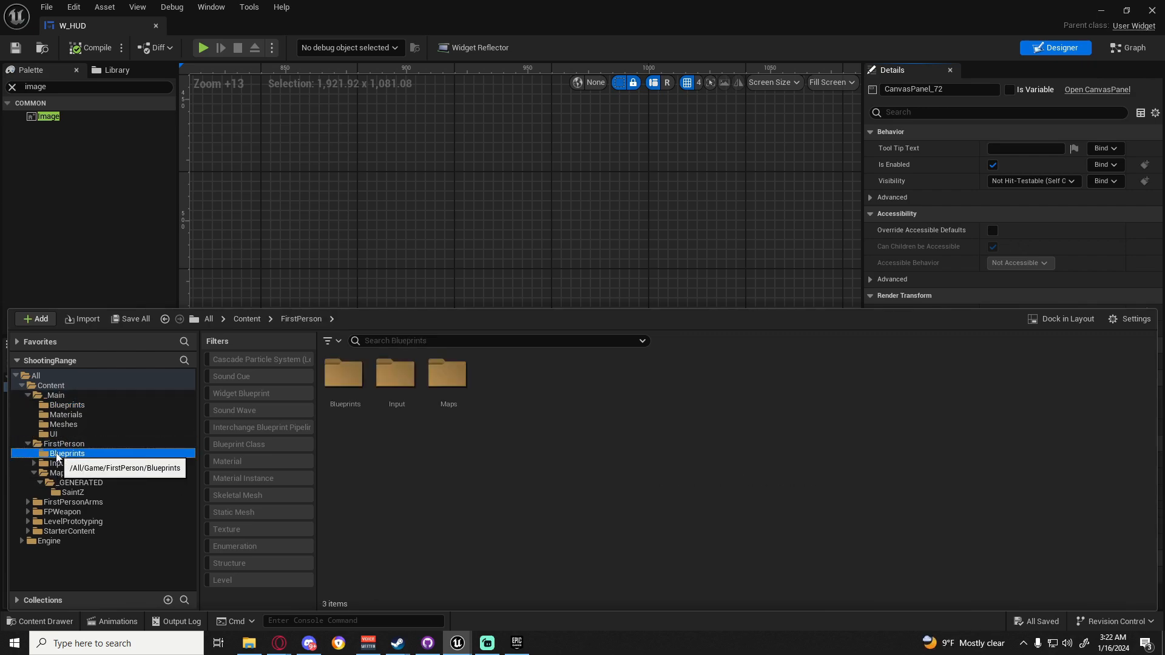
click(63, 453)
double_click(350, 379)
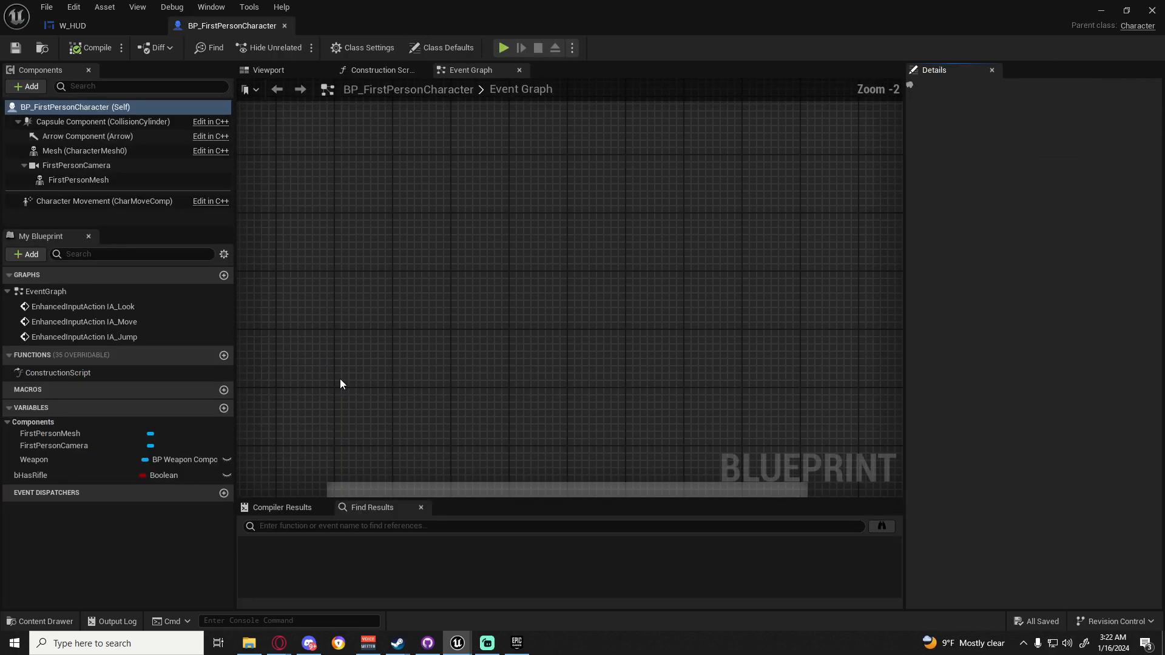
Add an Event BeginPlay node to the Event Graph in the empty area above the Camera Input section
scroll(324, 311, down, 5)
right_drag(367, 314, 572, 226)
right_drag(586, 380, 526, 336)
scroll(526, 337, up, 5)
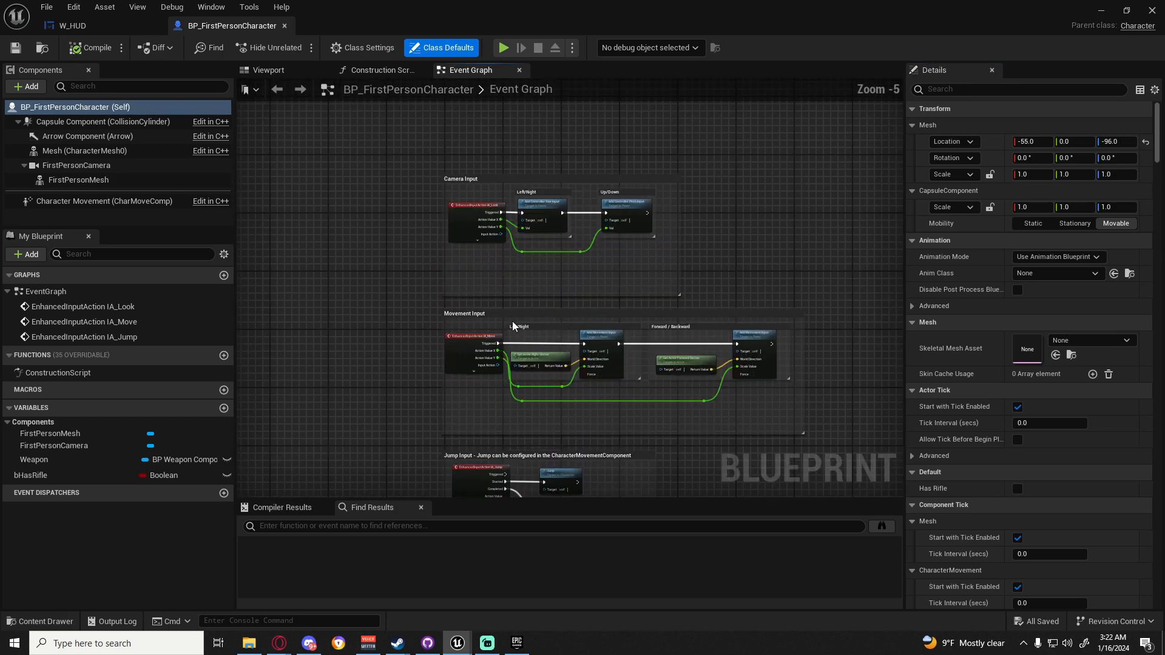
right_click(430, 222)
text(event b)
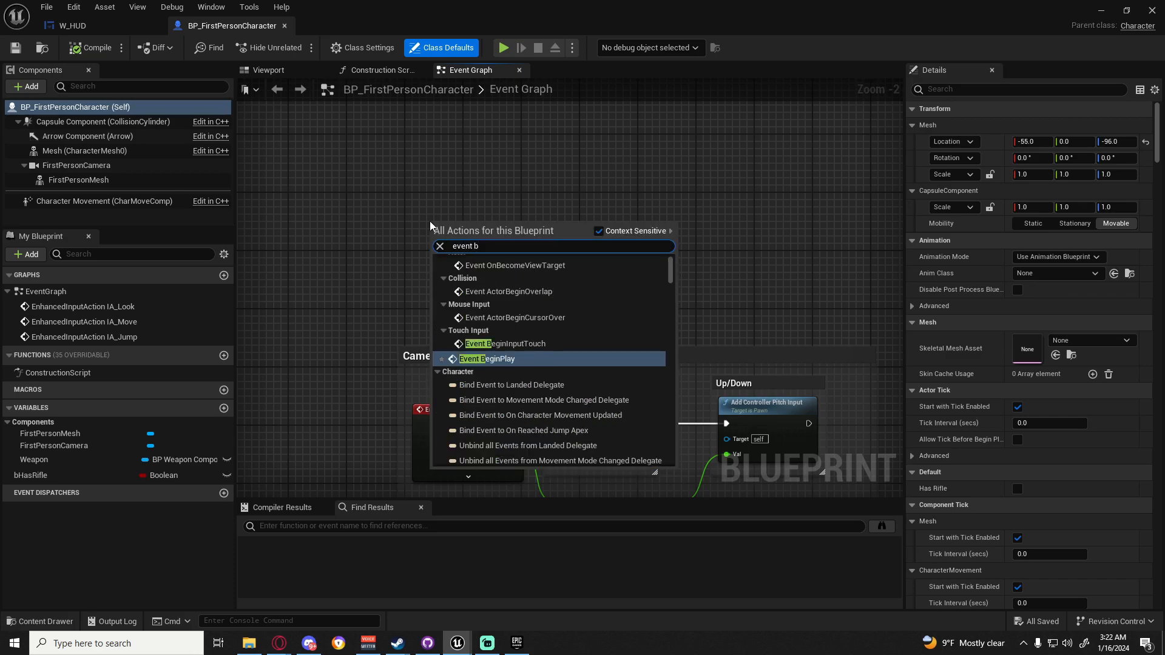
click(485, 356)
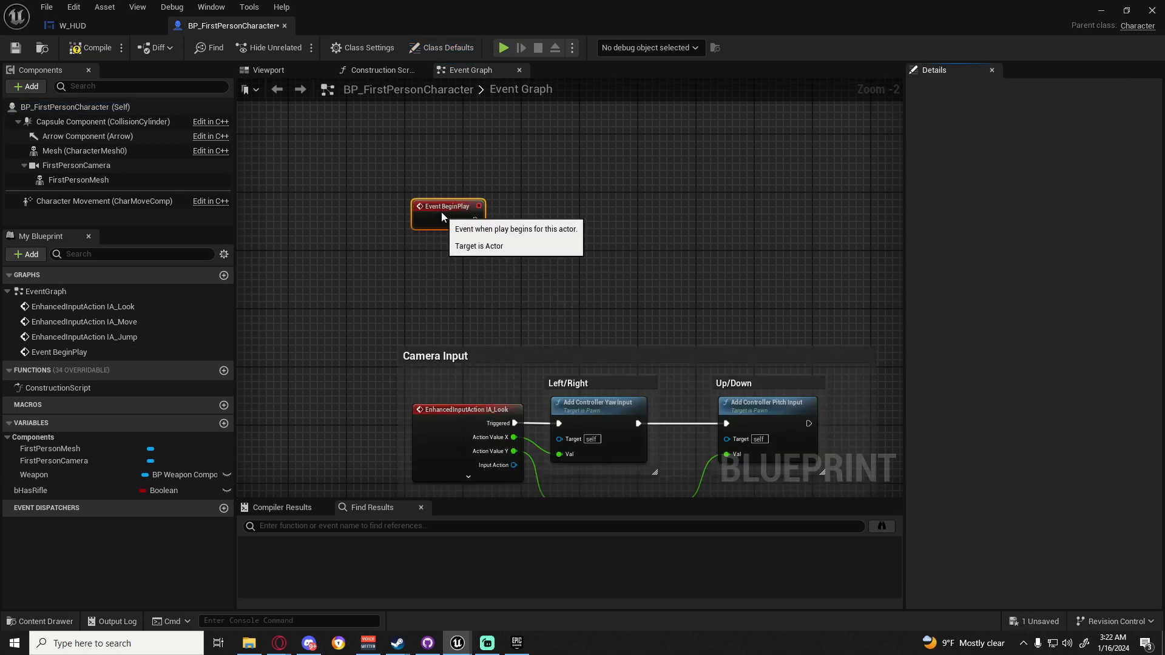
scroll(528, 285, up, 2)
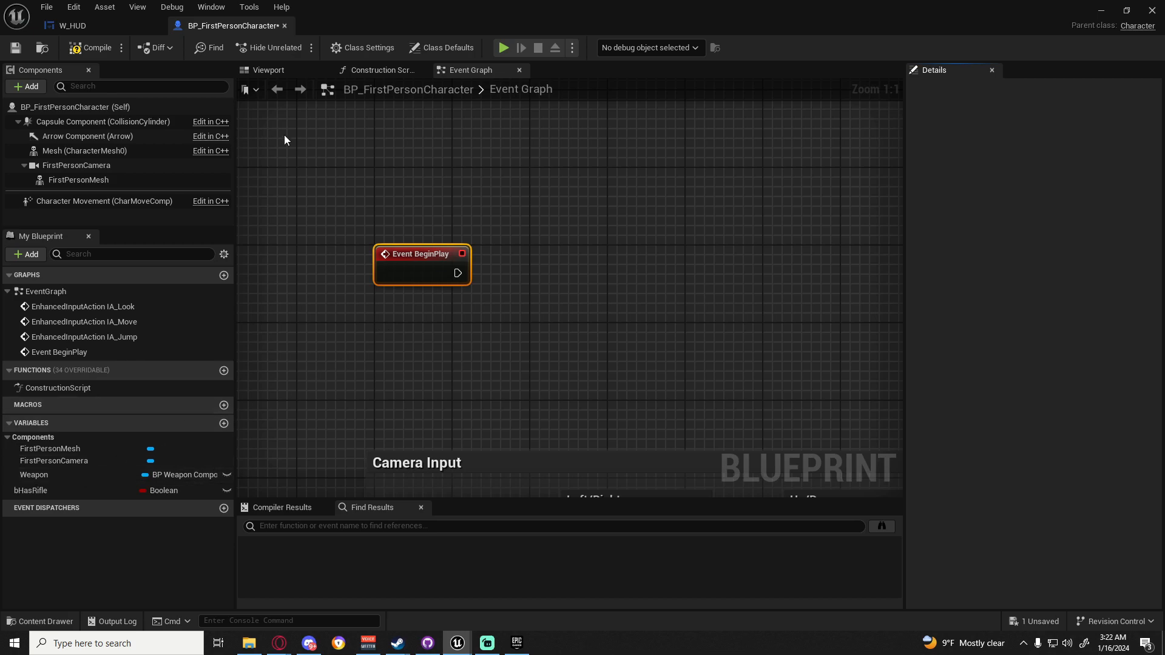
click(468, 301)
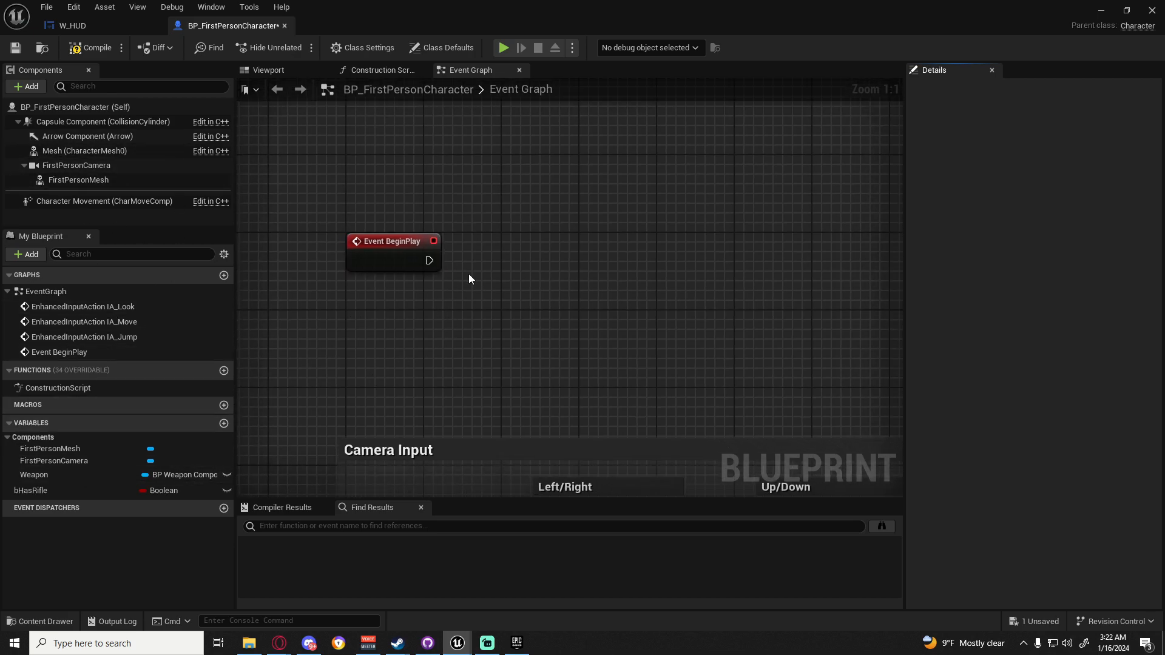
Add a Create Widget node executed from Event BeginPlay and align the two nodes in a straight line
mouse_move(412, 267)
mouse_down()
mouse_move(461, 265)
mouse_move(432, 265)
mouse_up()
drag(458, 260, 503, 267)
text(create widget)
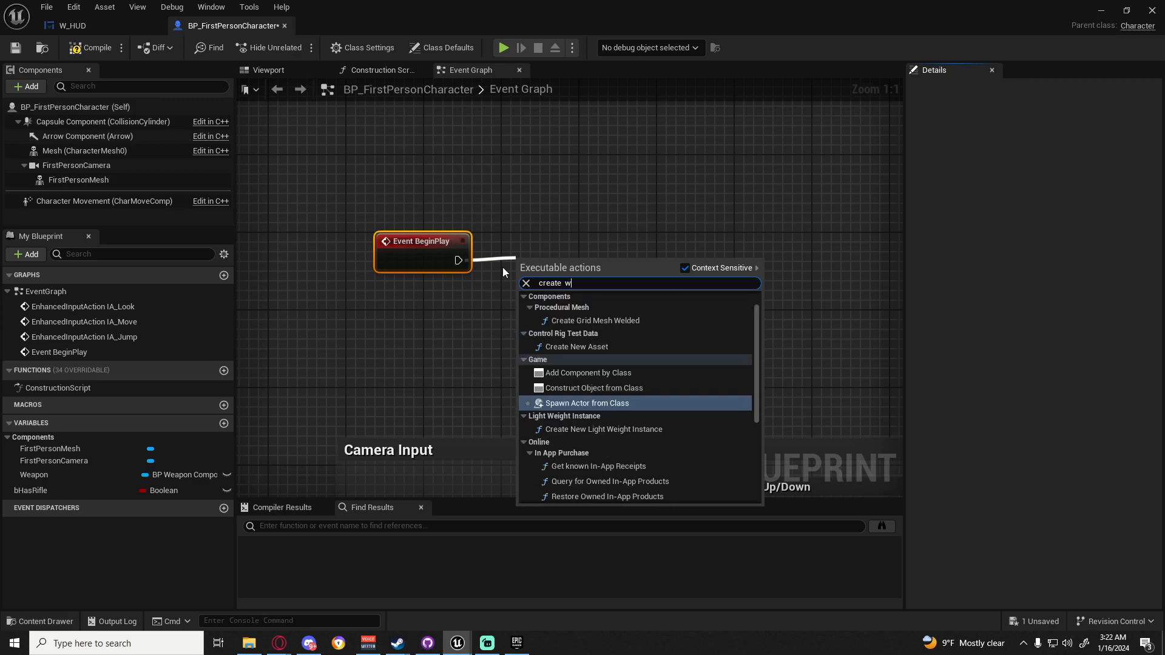
click(575, 309)
drag(413, 210, 717, 306)
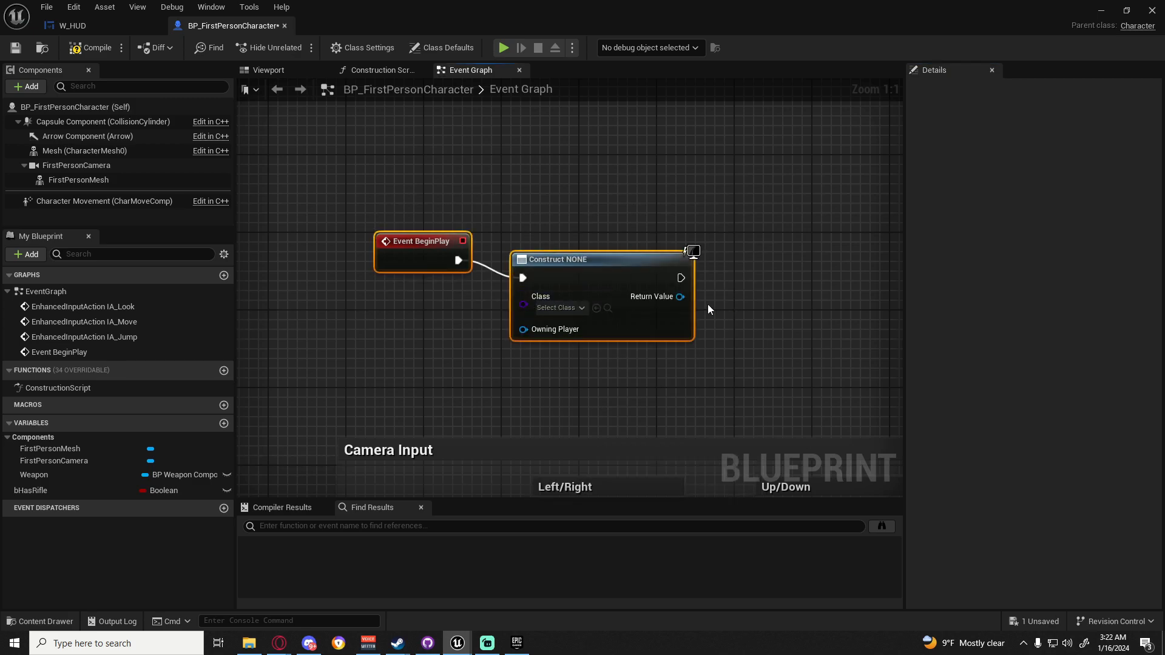
key(q)
drag(594, 262, 568, 239)
Set the class of the Create Widget node to W_HUD
click(545, 289)
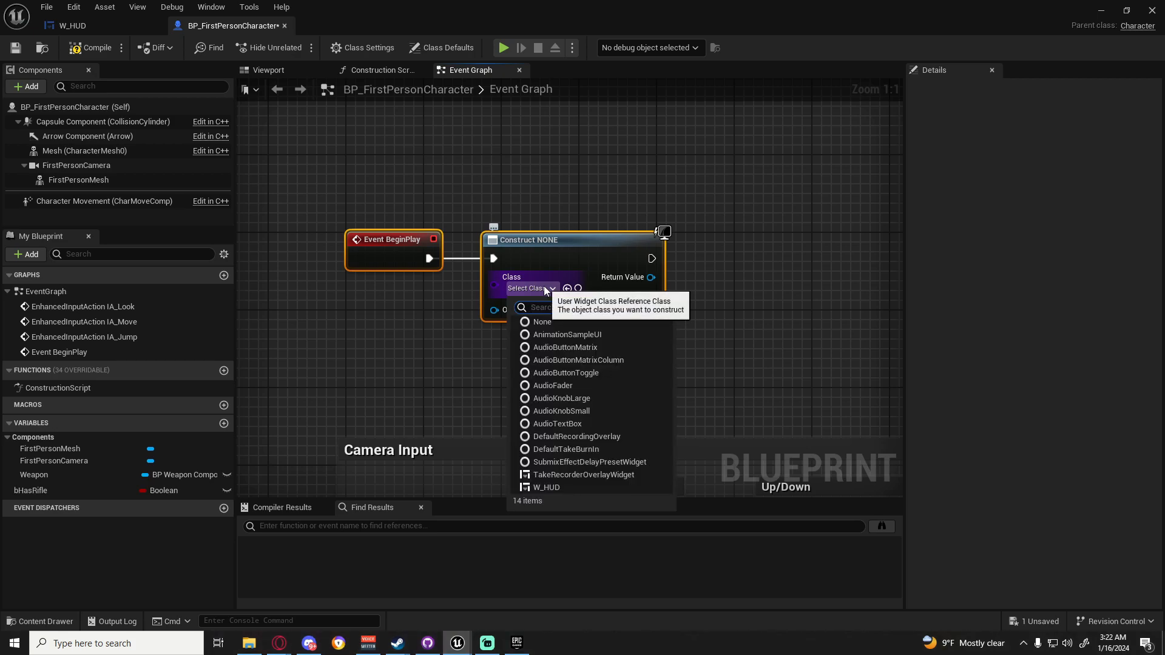
text(hud)
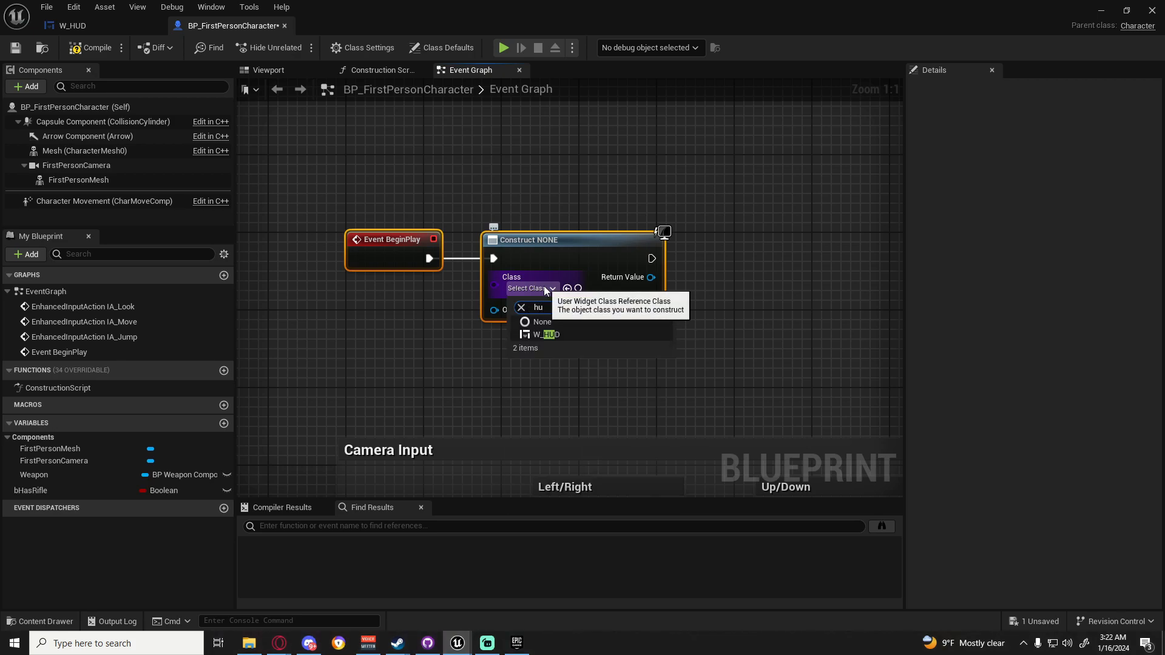
click(561, 336)
Promote the Create W HUD Widget node's Return Value to a variable named HUD_Ref, and line up its SET node
right_drag(782, 305, 610, 313)
drag(478, 283, 518, 291)
text(promote)
key(Return)
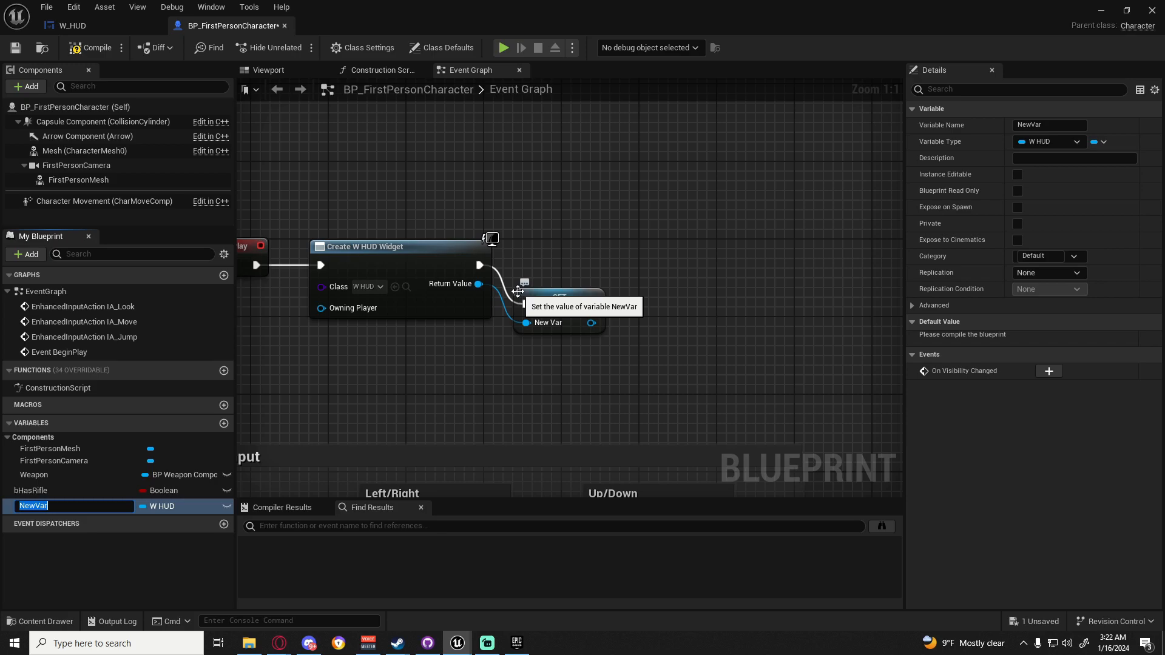
text(HUD_Ref)
key(Return)
click(558, 277)
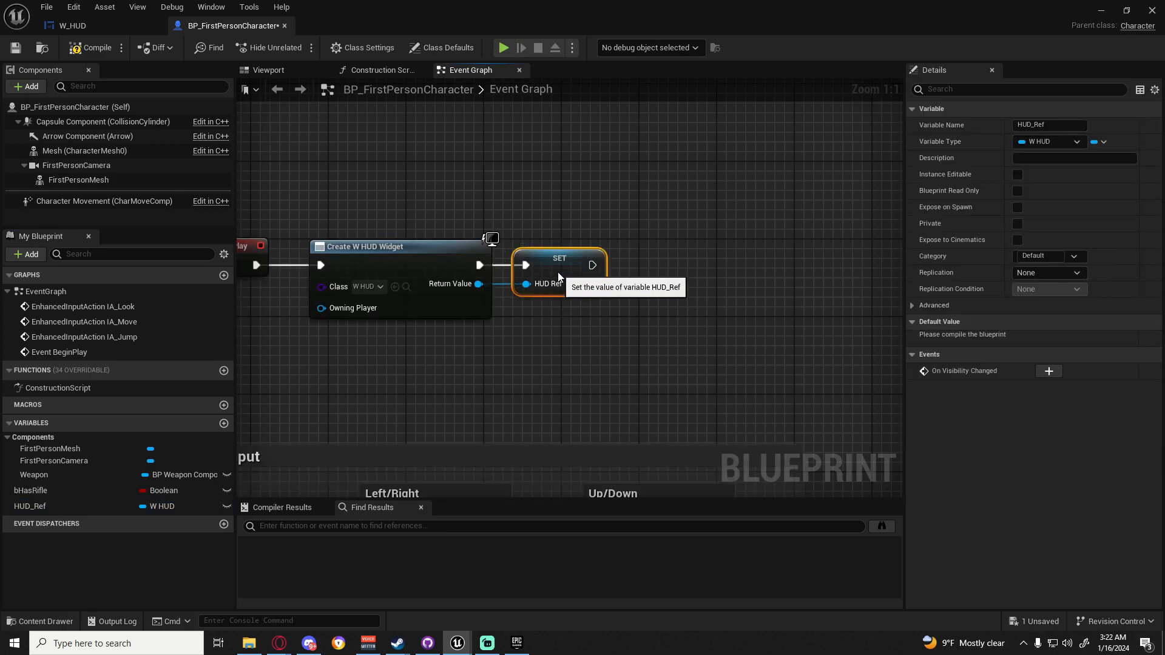
drag(339, 206, 711, 378)
drag(605, 207, 522, 344)
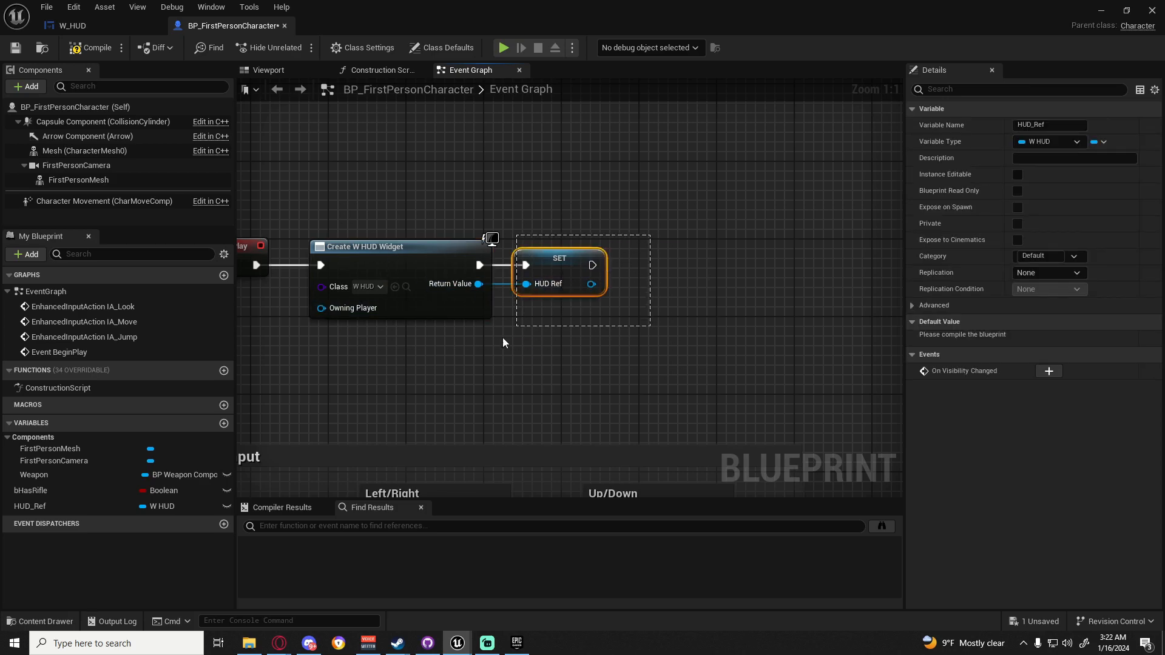
right_drag(501, 339, 621, 325)
drag(455, 358, 560, 187)
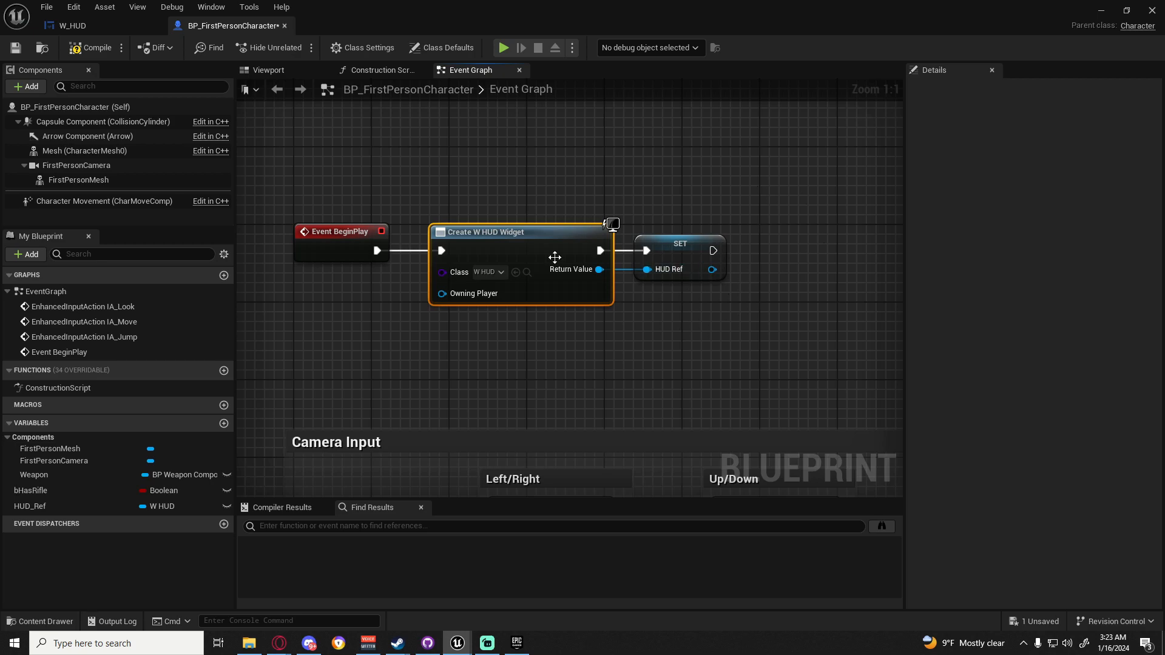
Add an Add to Viewport node targeting HUD_Ref and place it in line after the SET node
right_drag(767, 319, 622, 327)
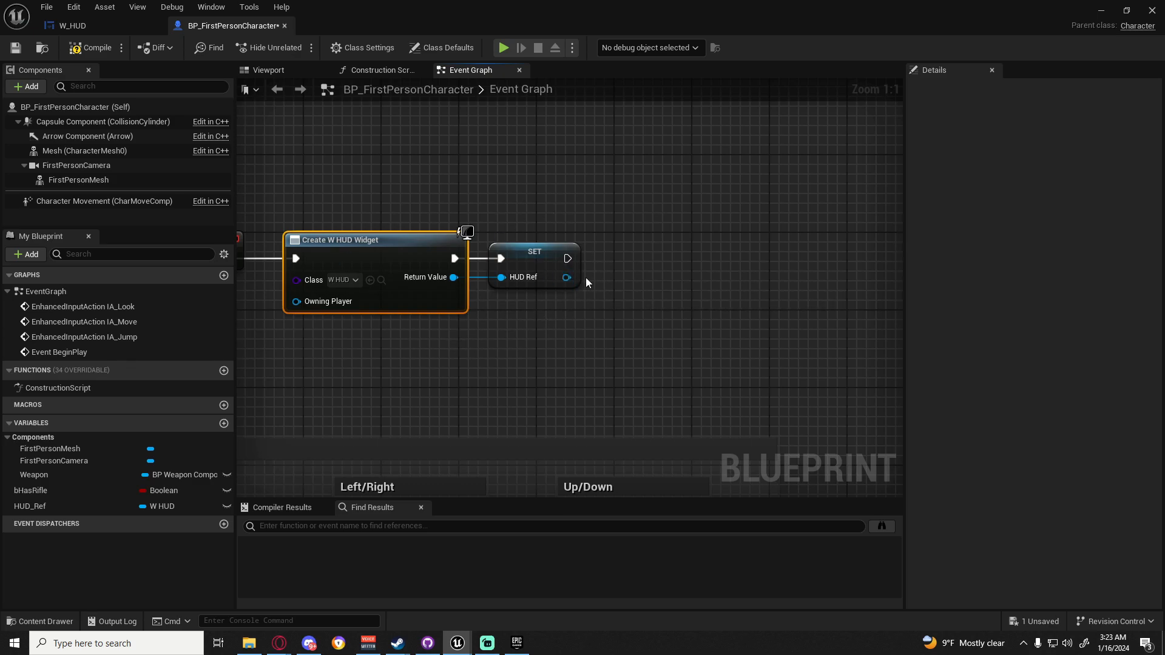
drag(566, 277, 642, 280)
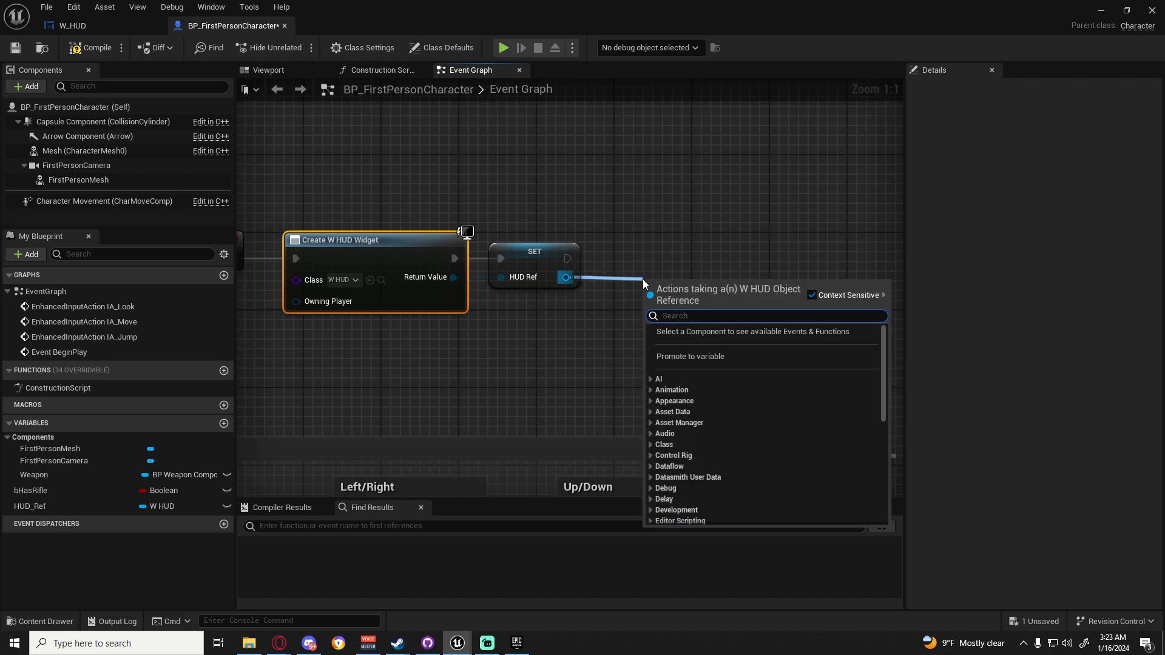
text(add to)
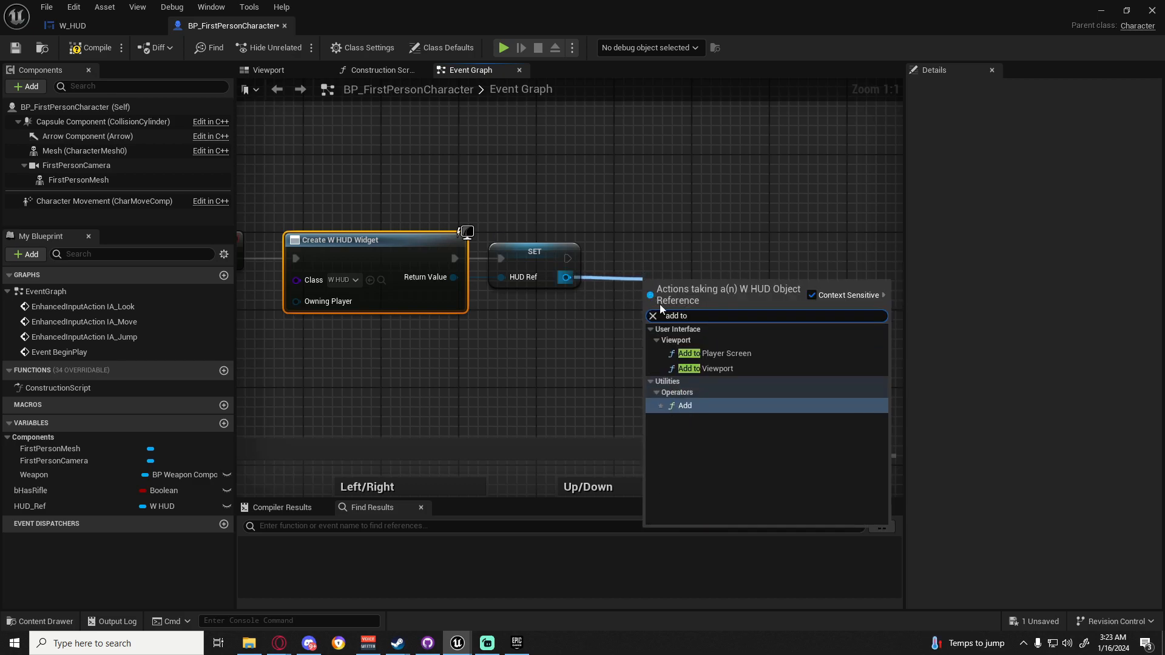
click(710, 368)
drag(670, 294, 654, 246)
scroll(576, 310, down, 2)
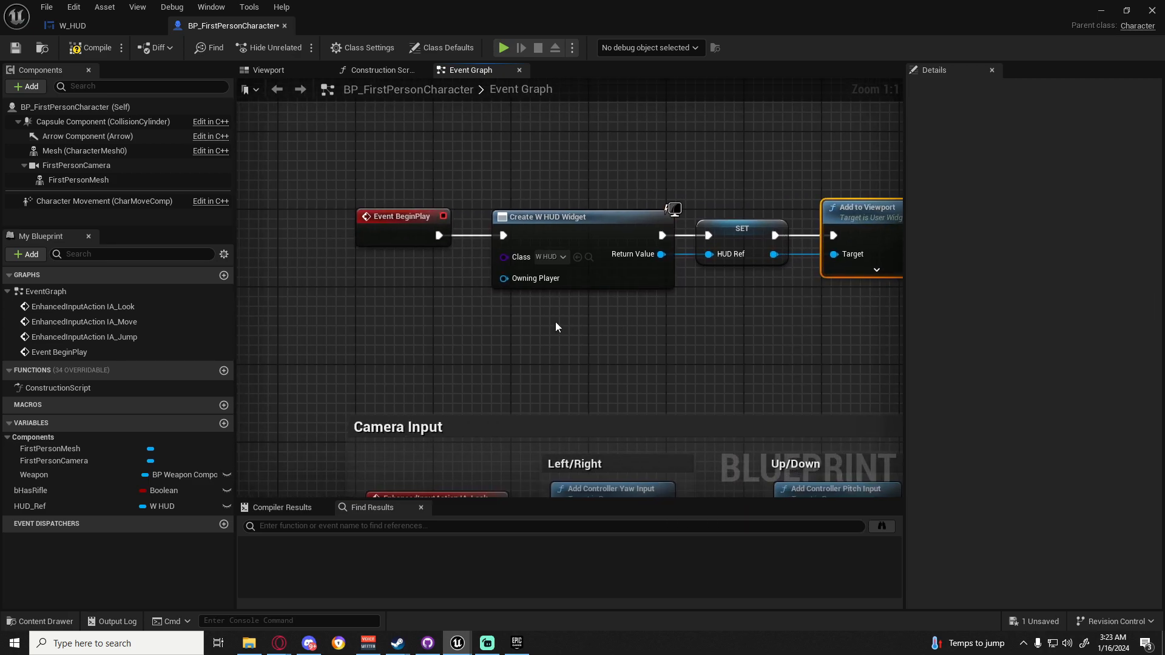
Compile BP_FirstPersonCharacter and save all changes
click(16, 47)
click(46, 6)
click(67, 85)
drag(301, 156, 766, 316)
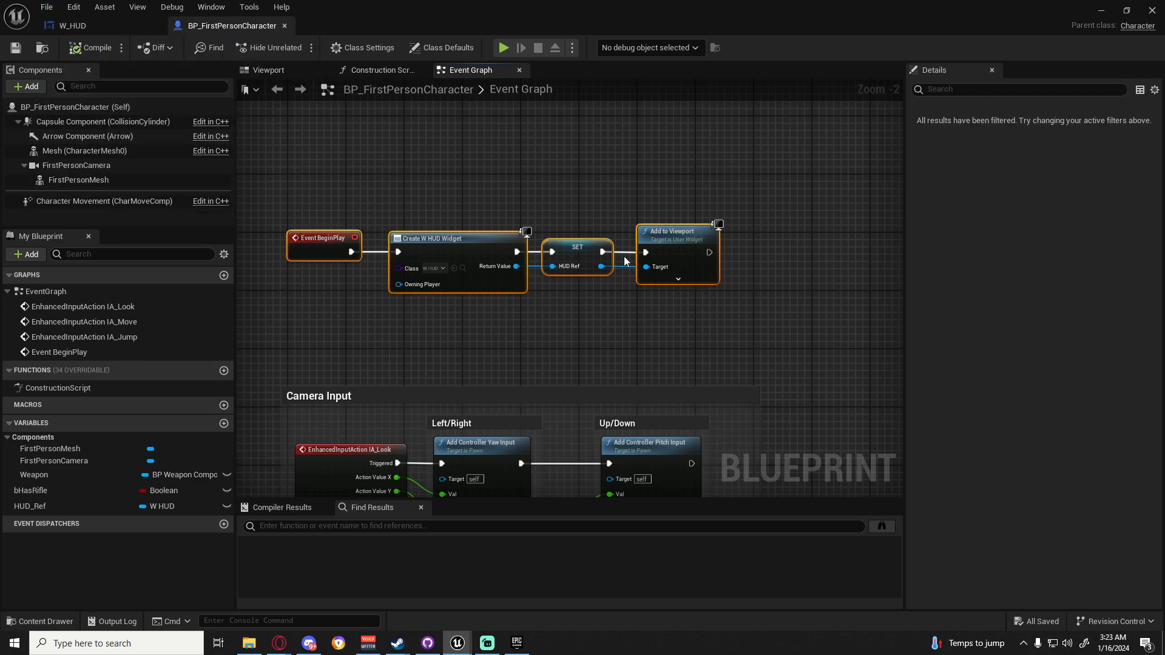
Play-test FirstPersonMap, walking around to examine the reticle on screen, and stop the session
click(1103, 11)
click(299, 49)
key(w)
key(w)
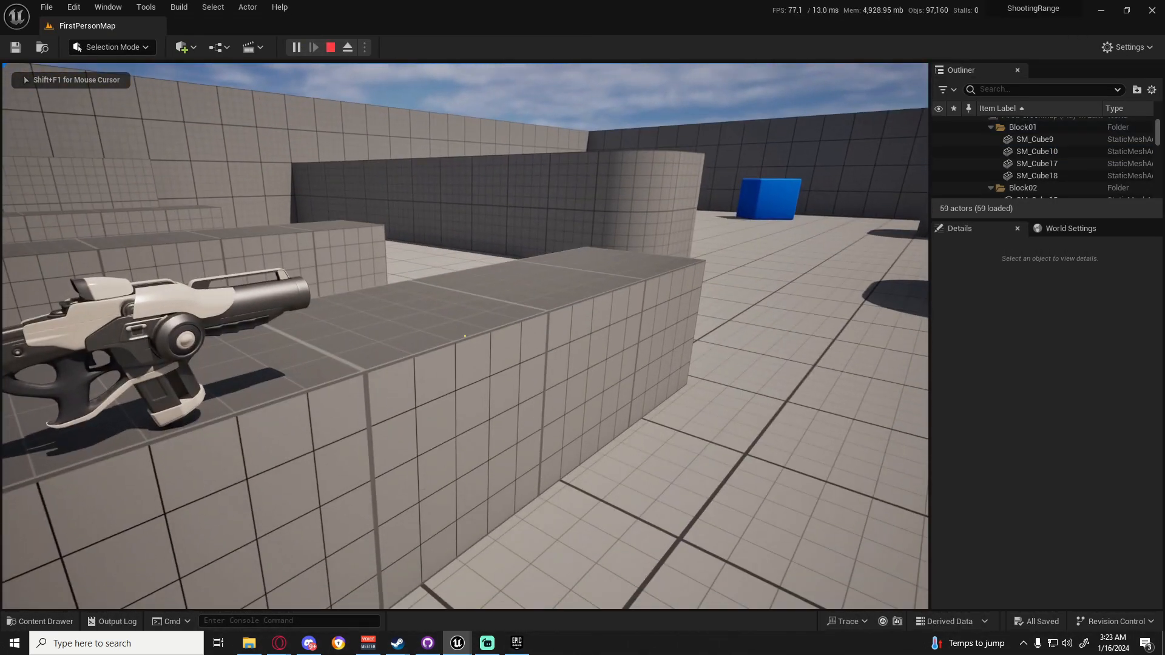
key(Escape)
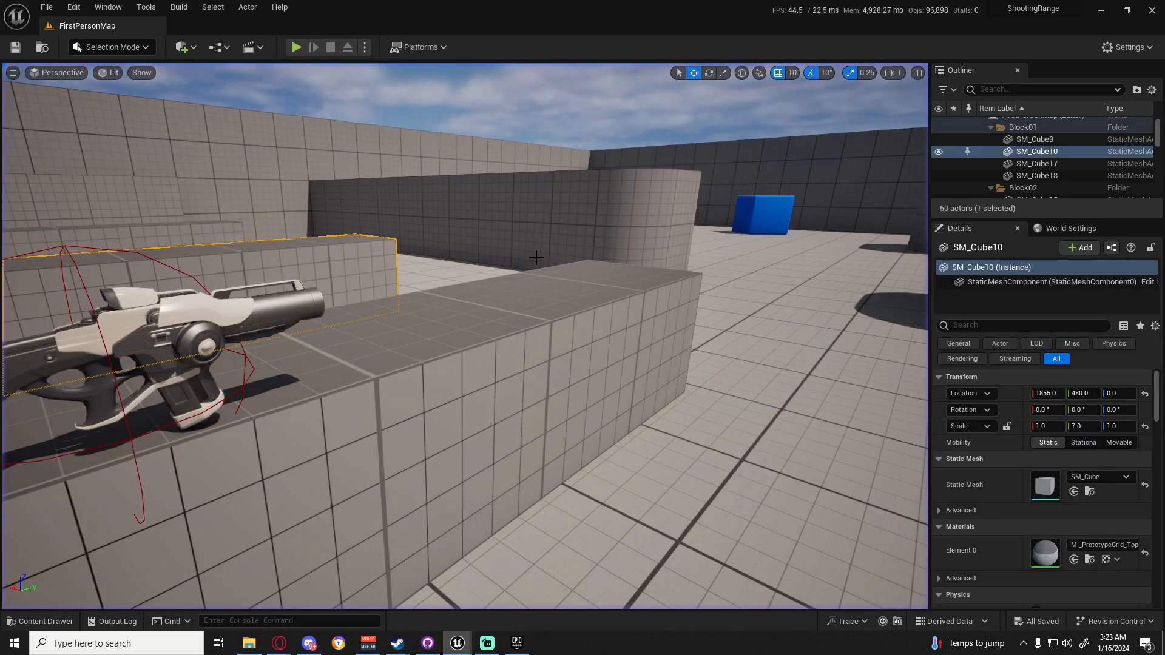
Return to the blueprint editor and open the M_Reticle material from the _Main/Materials folder
key(alt+Tab)
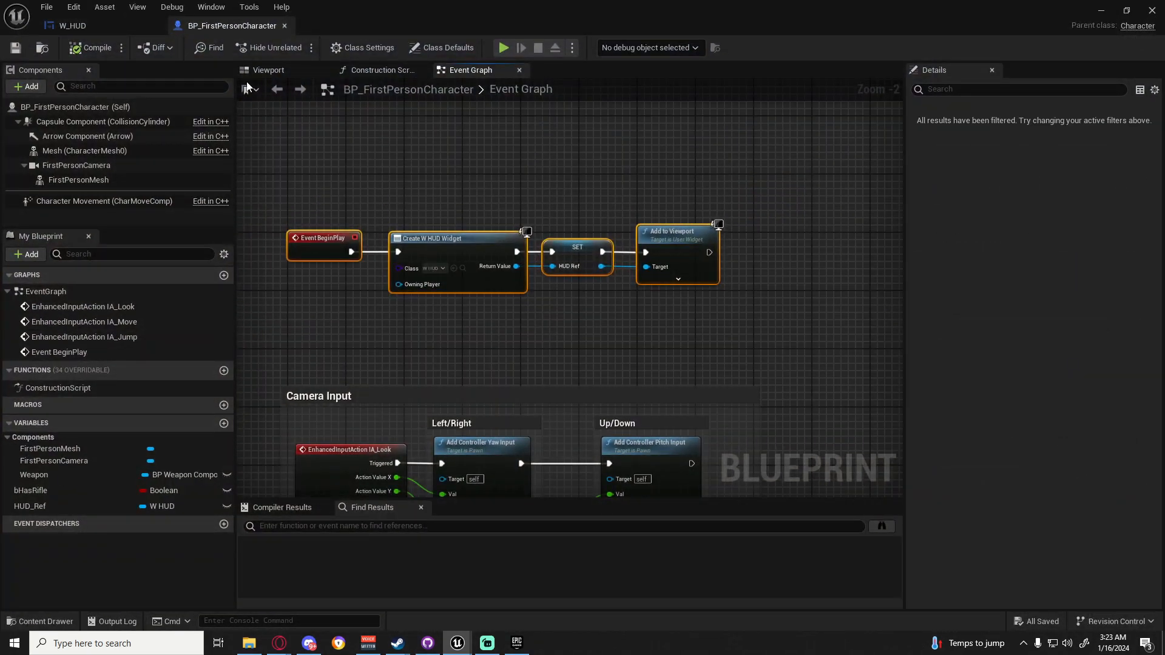
click(43, 620)
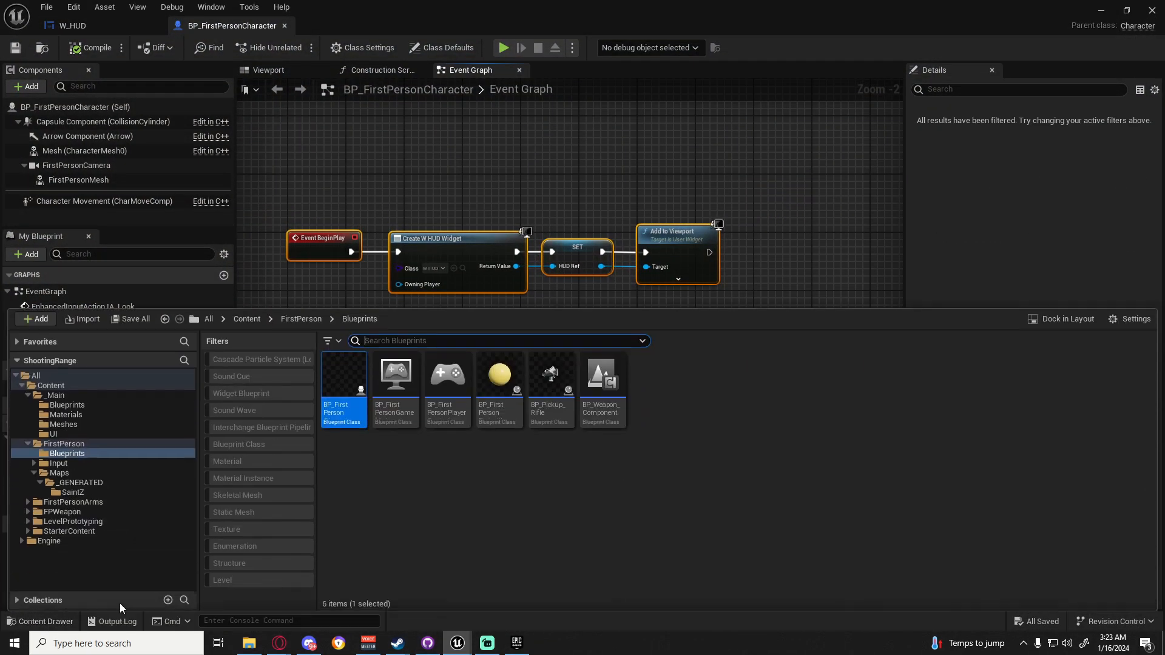
click(57, 406)
click(59, 414)
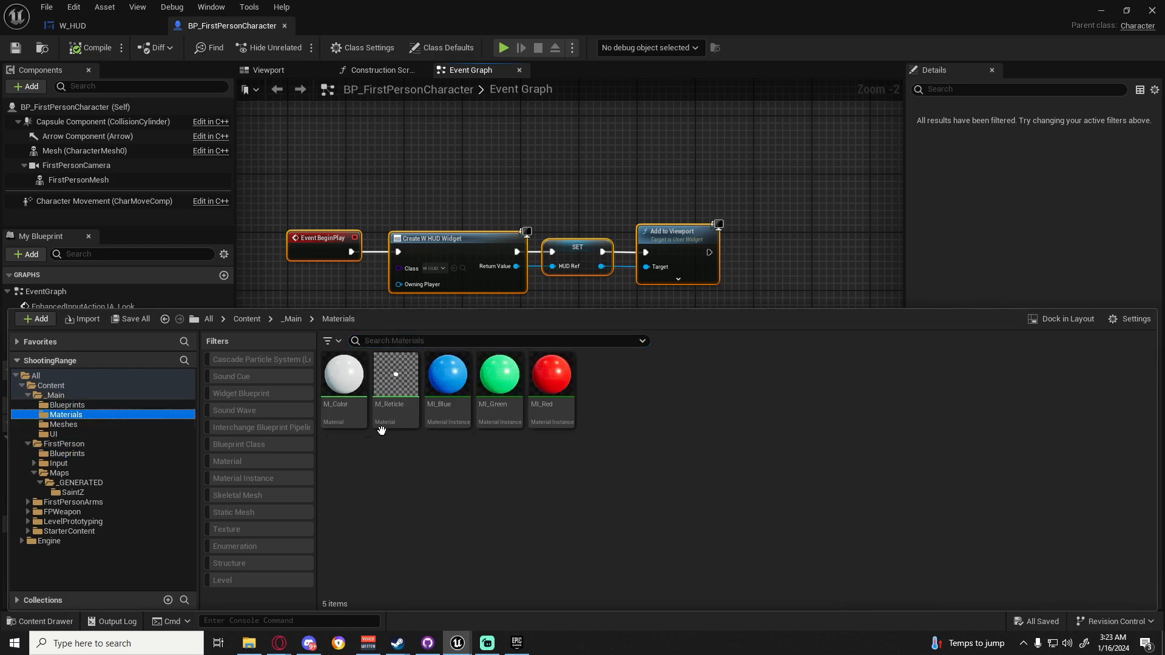
double_click(397, 380)
Set the constant feeding the RadialGradientExponential node's Radius to 0.1, and save M_Reticle
right_drag(411, 347, 521, 325)
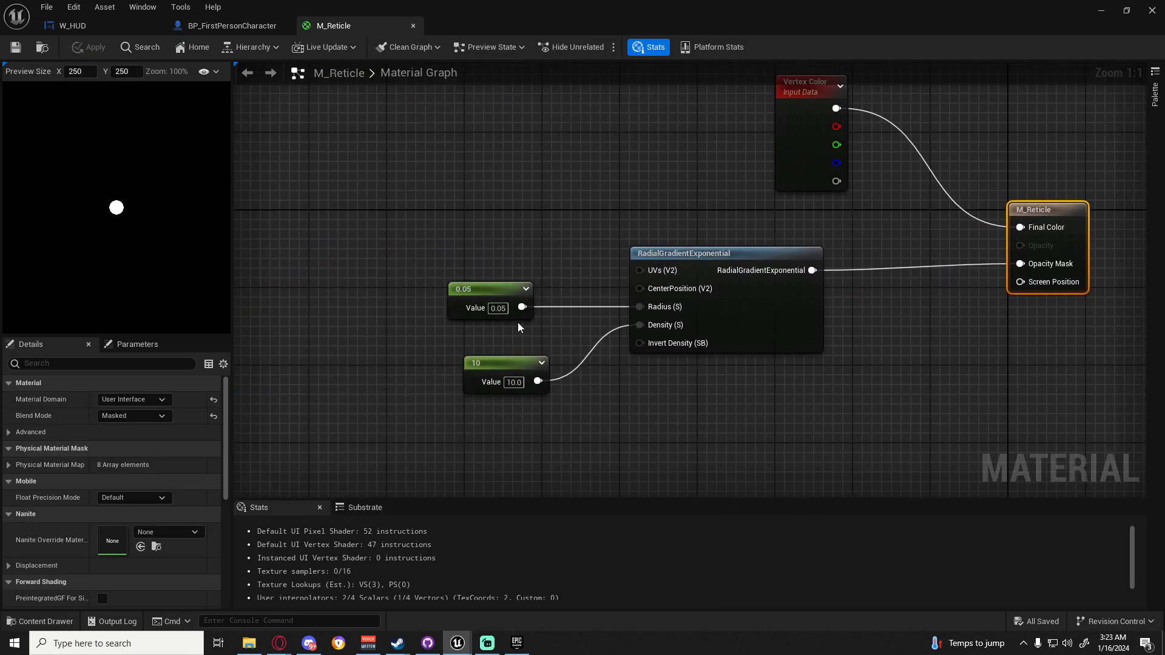
text(0.1)
key(Return)
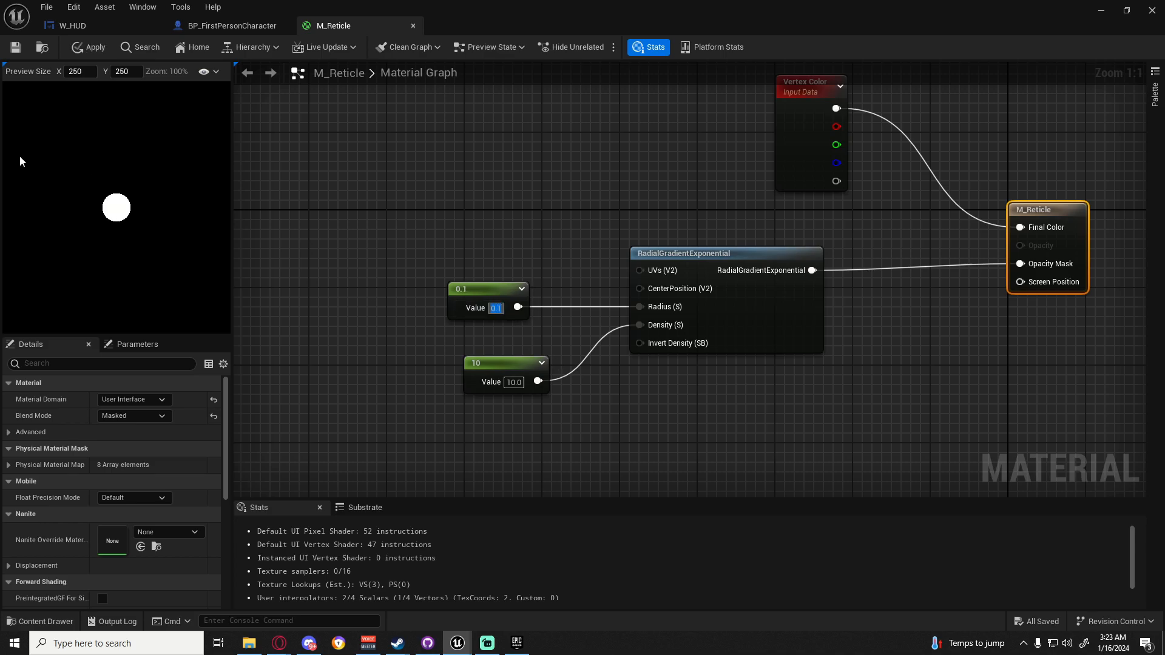
click(79, 49)
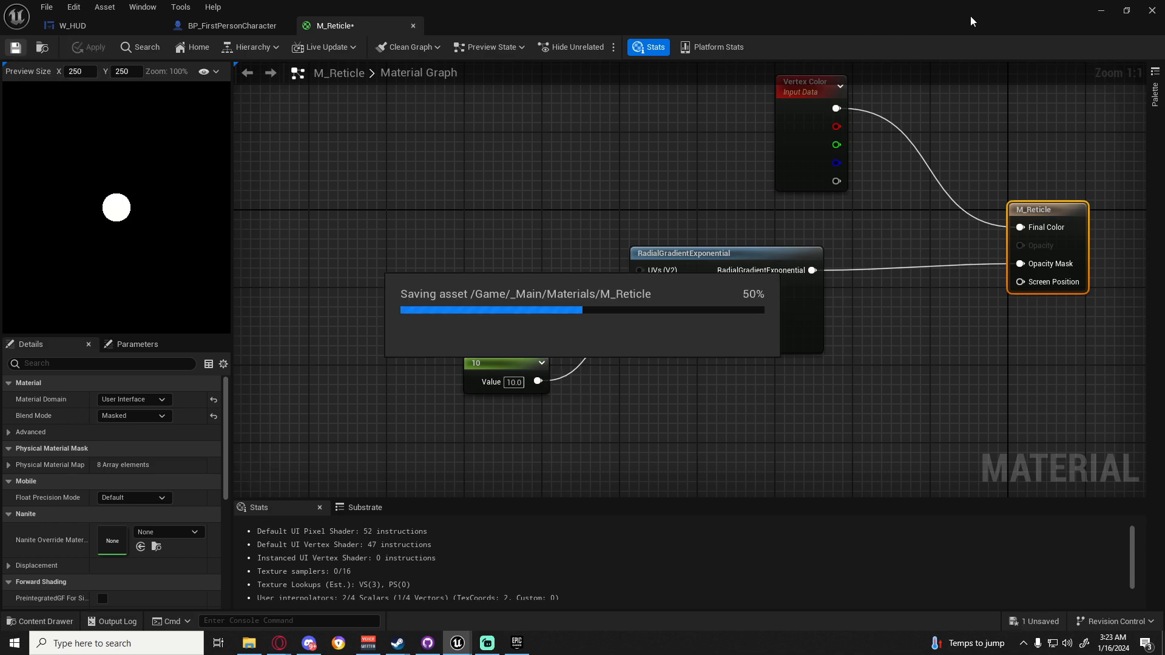
Play-test FirstPersonMap, pick up the rifle, fire several shots to compare their path with the reticle, and stop the session
click(1103, 11)
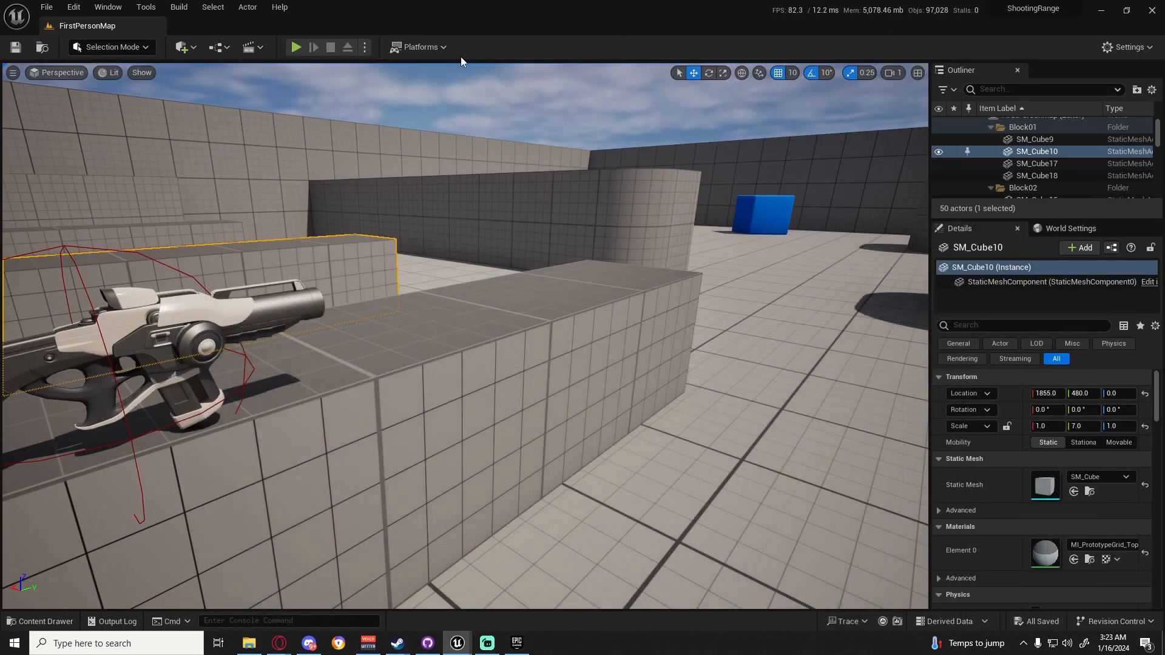
click(290, 49)
key(w)
key(space)
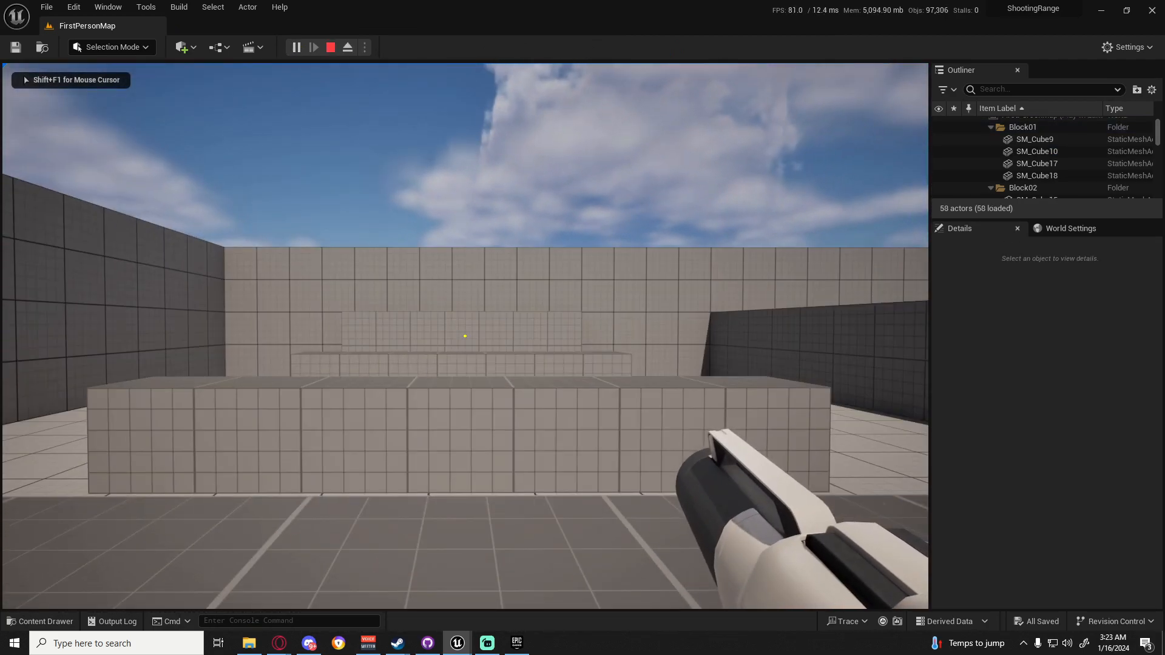
click(464, 336)
click(464, 337)
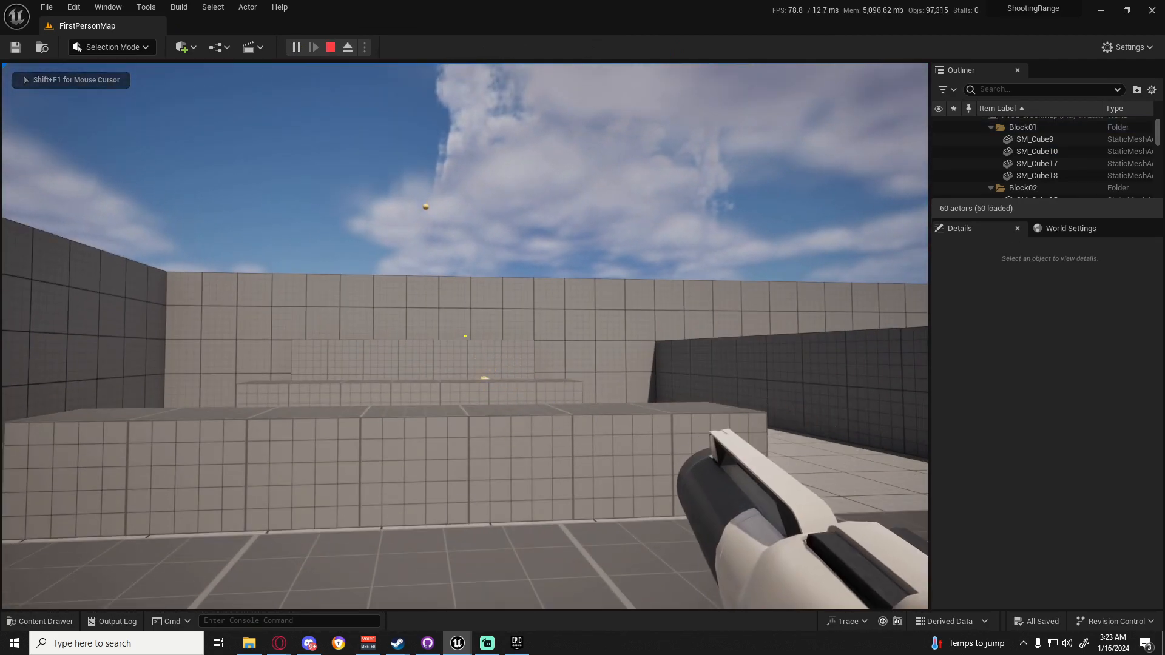
click(465, 336)
click(464, 336)
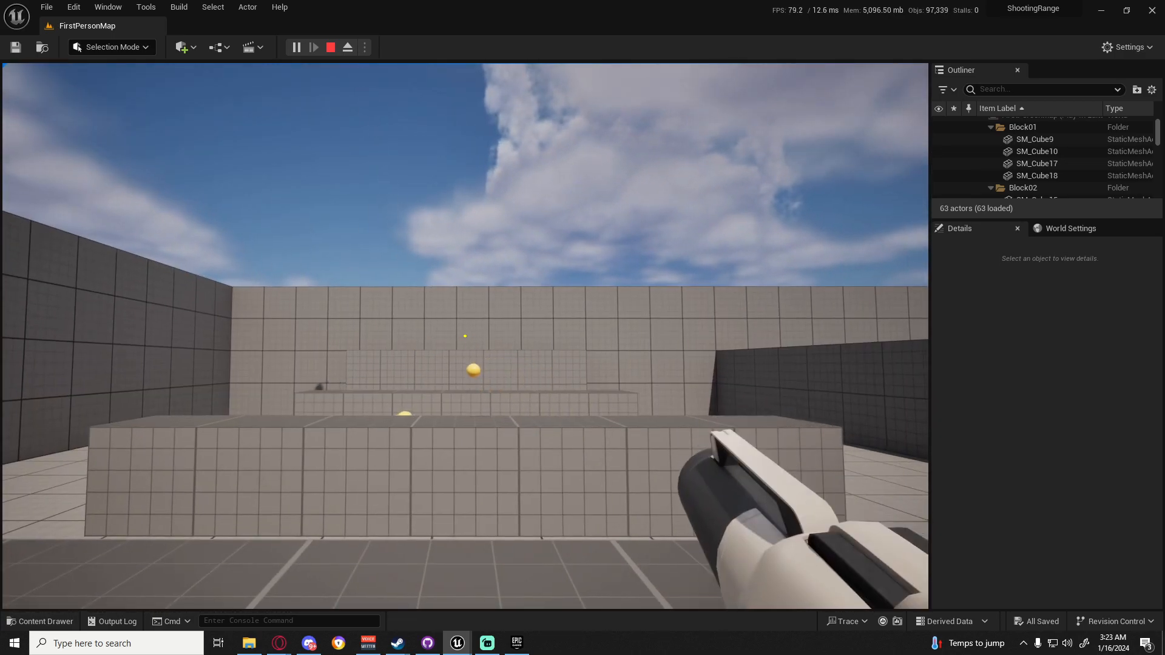
key(Escape)
In W_HUD, set the Reticle_IMG alignment to 0.2 in X and -0.1 in Y, and save the widget
key(alt+Tab)
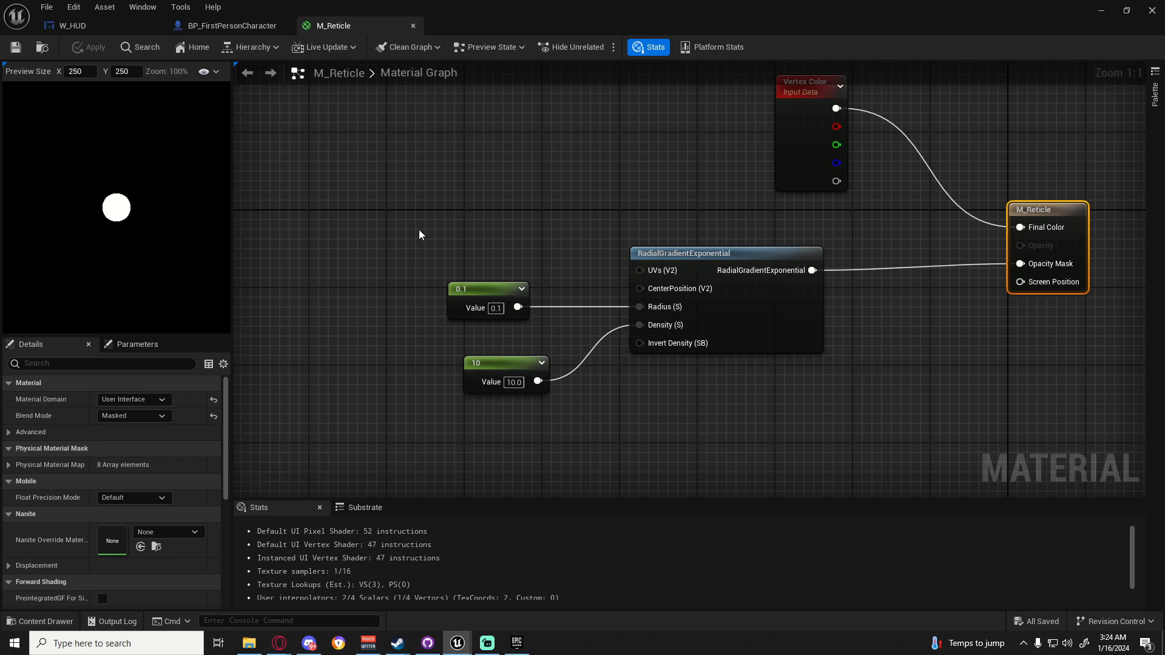
click(90, 31)
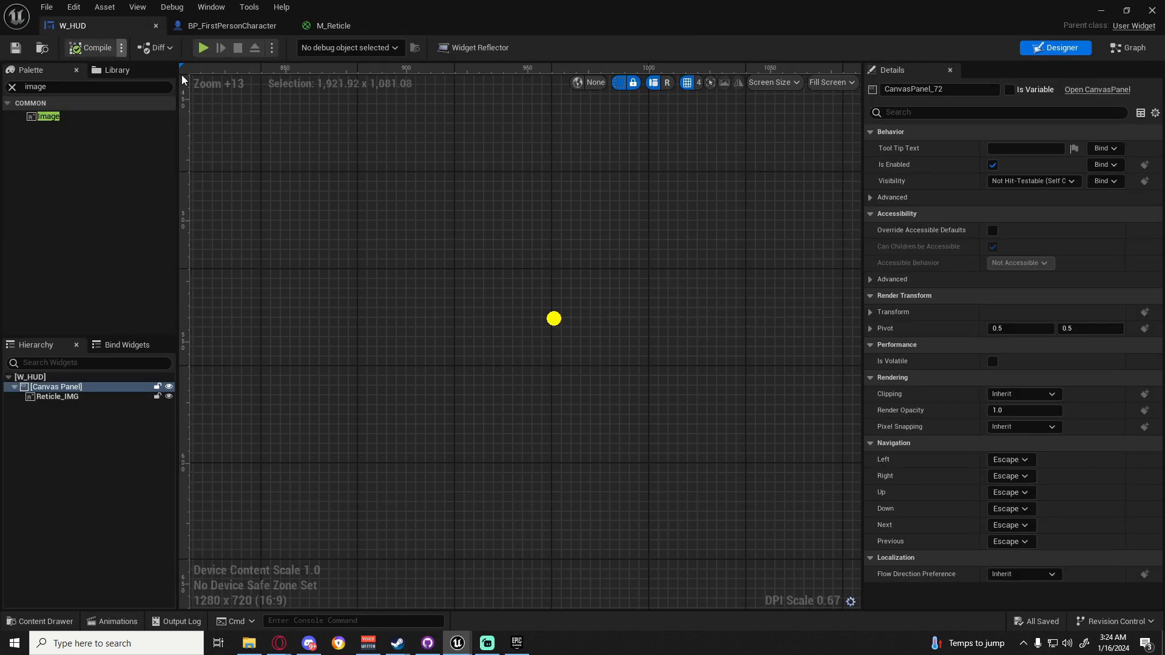
click(33, 397)
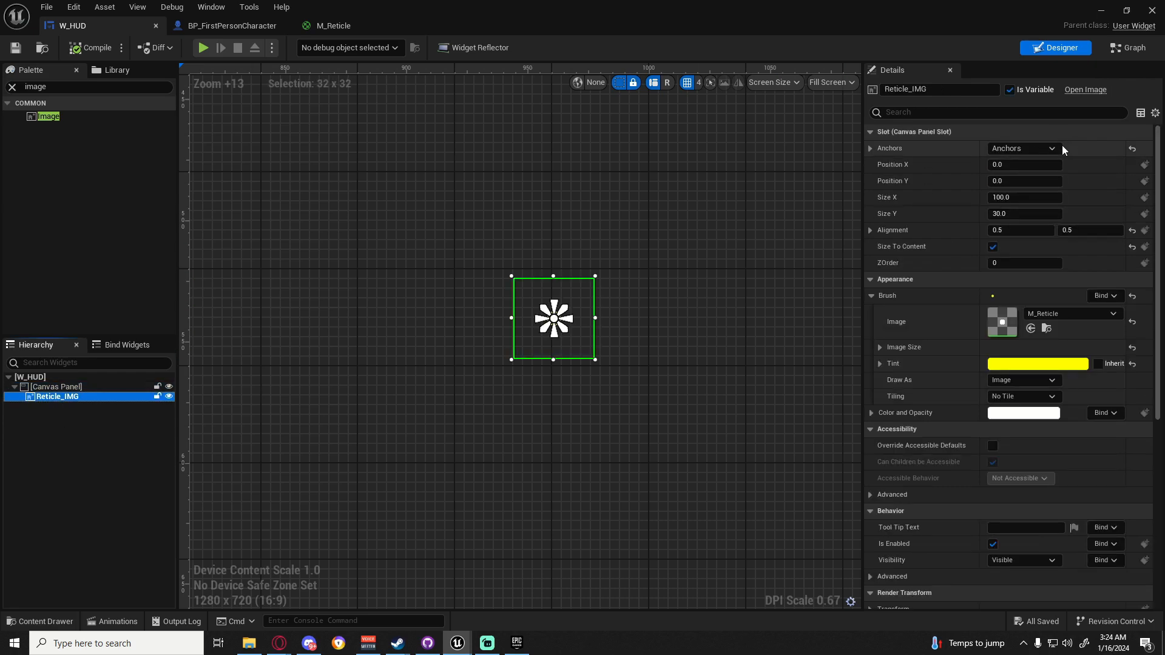
click(1002, 229)
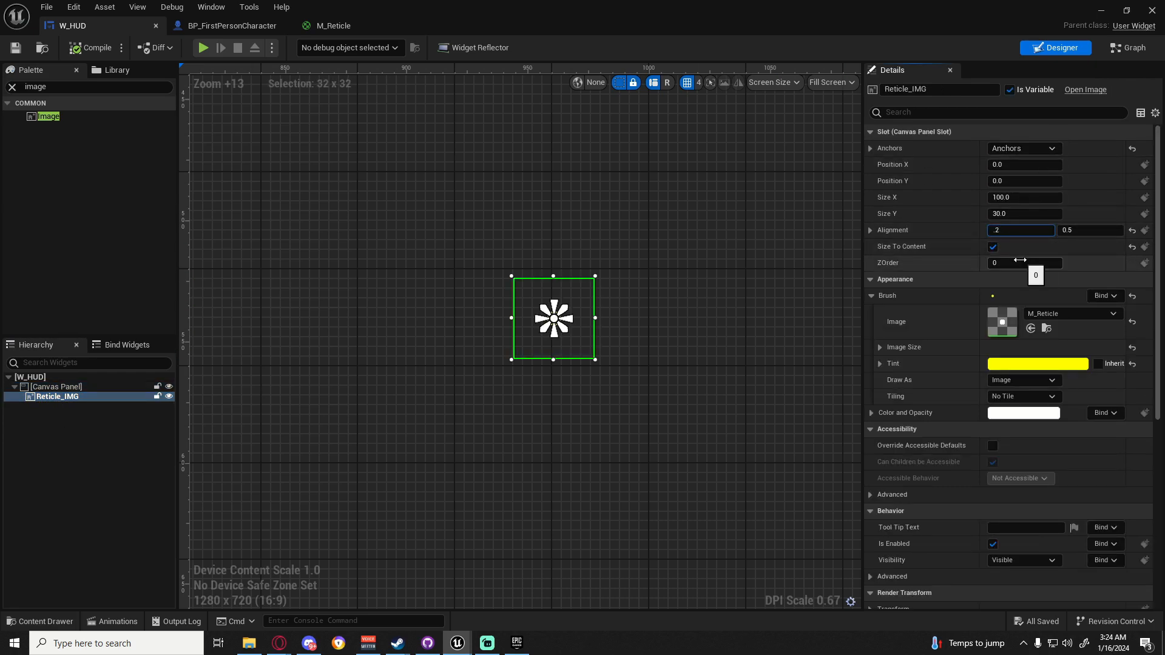
text(.2)
key(Return)
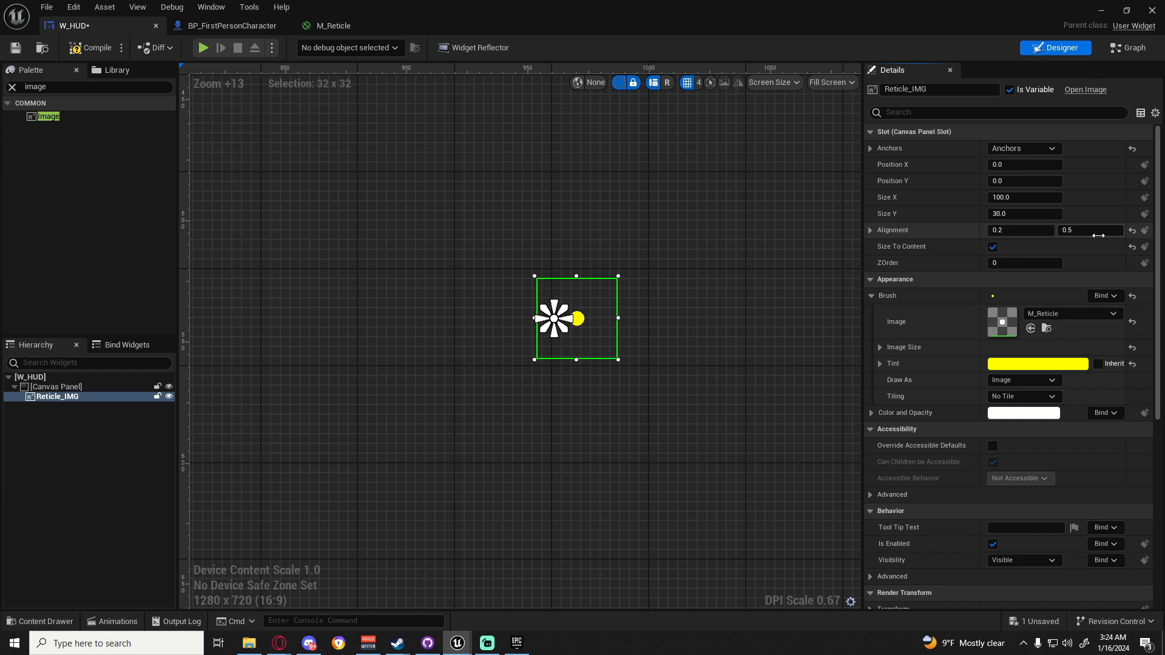
key(Return)
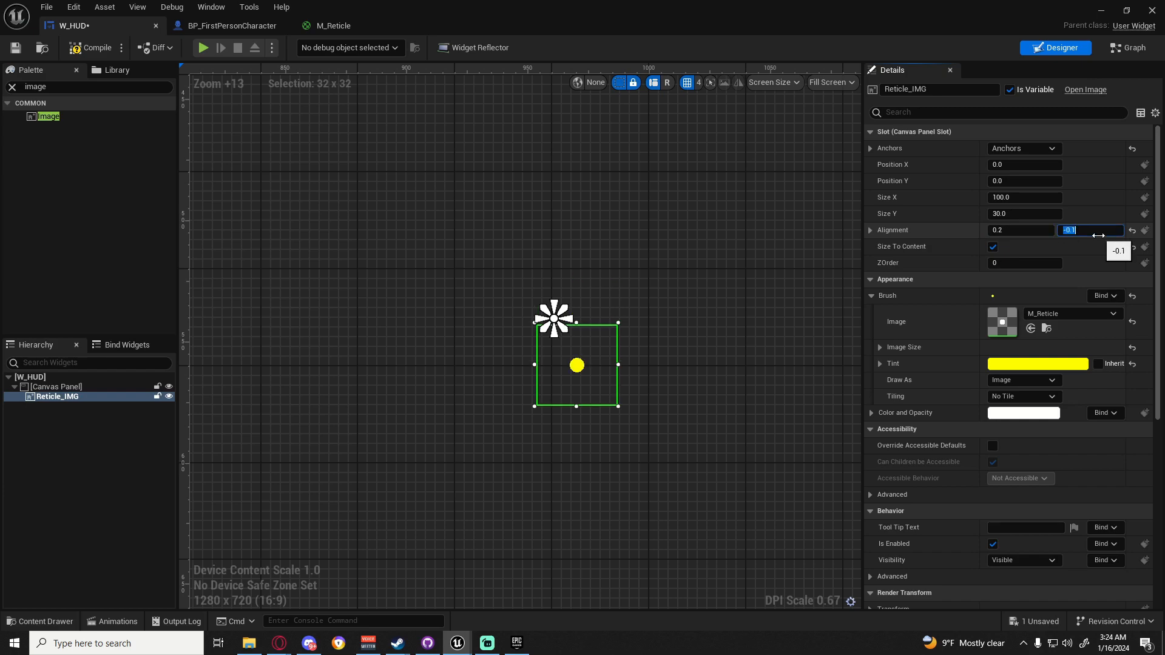
click(18, 50)
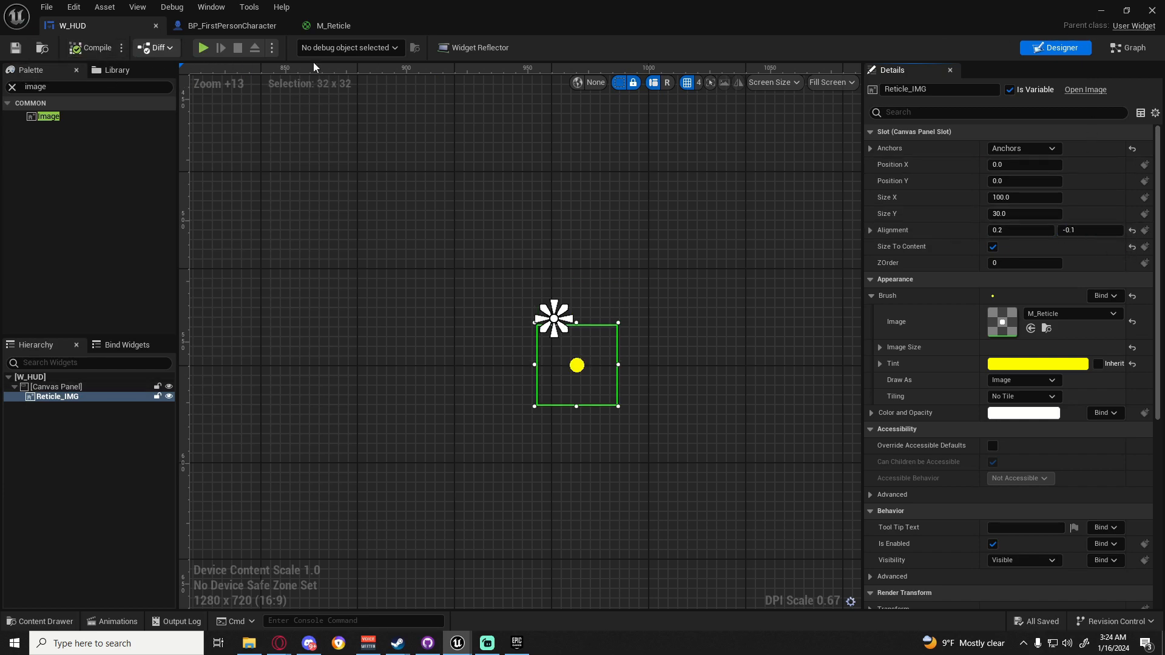
Play-test FirstPersonMap again, firing the rifle to check the realigned reticle against the shots, and stop the session
click(1101, 12)
click(296, 49)
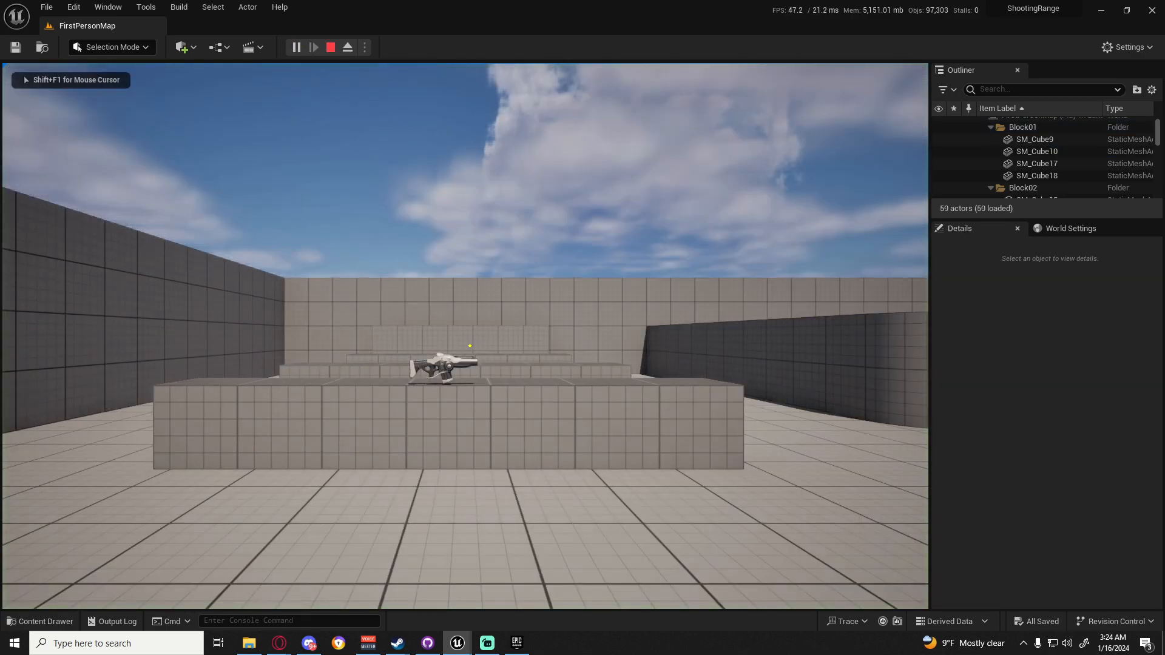
key(w)
click(470, 345)
click(470, 345)
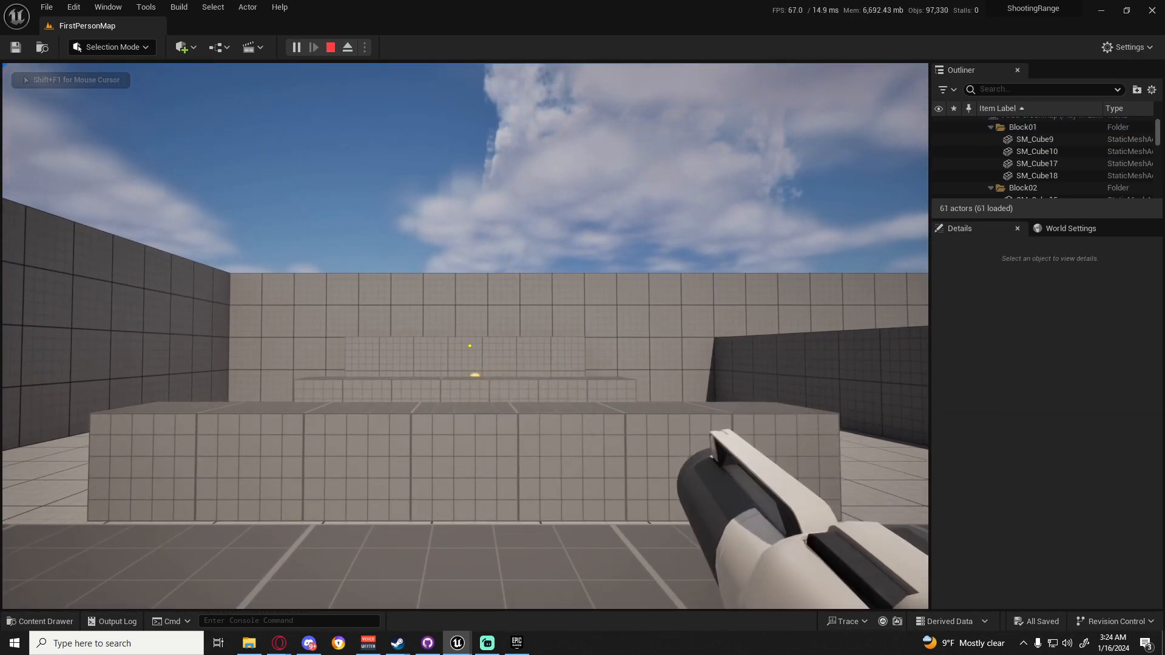
click(470, 345)
click(470, 345)
click(470, 345)
key(Escape)
Place the SM_Target mesh on top of the long block in front, at about X 1880, Y 820, Z 100
right_drag(528, 249, 336, 515)
key(s)
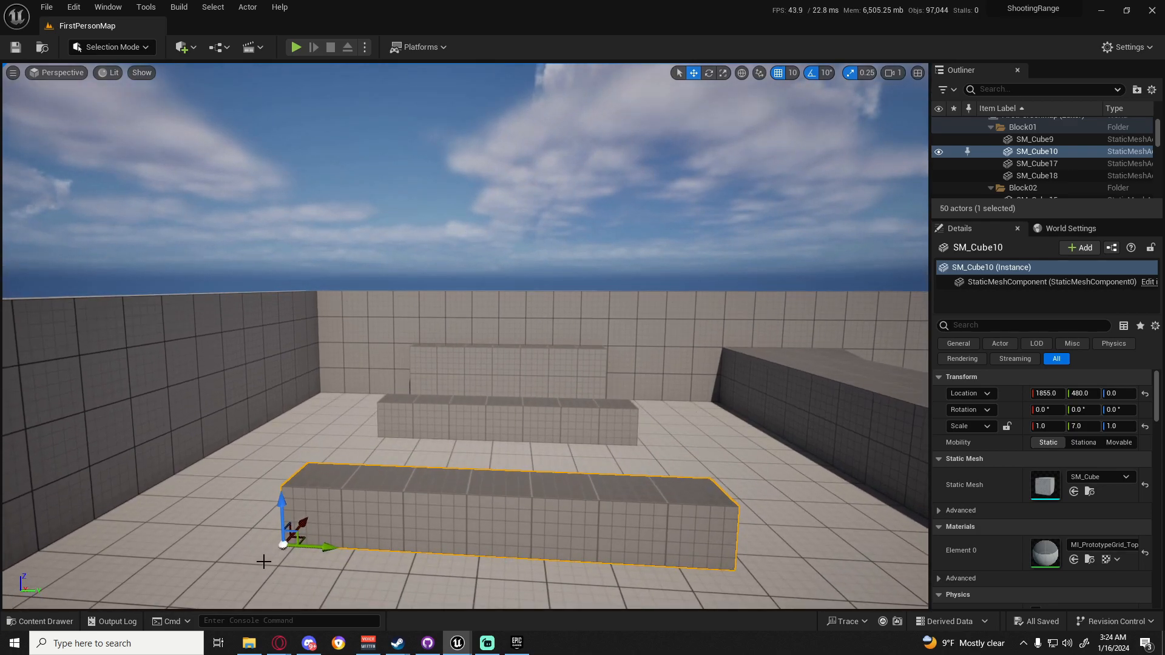
click(72, 621)
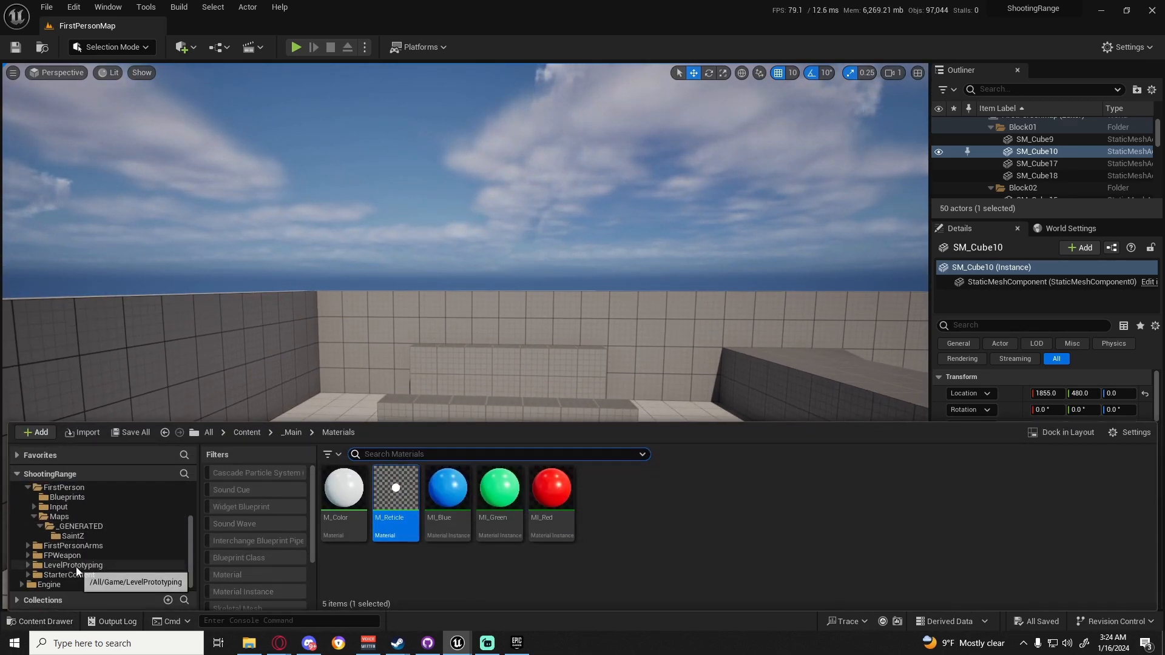
scroll(71, 540, up, 2)
click(65, 525)
drag(344, 495, 493, 488)
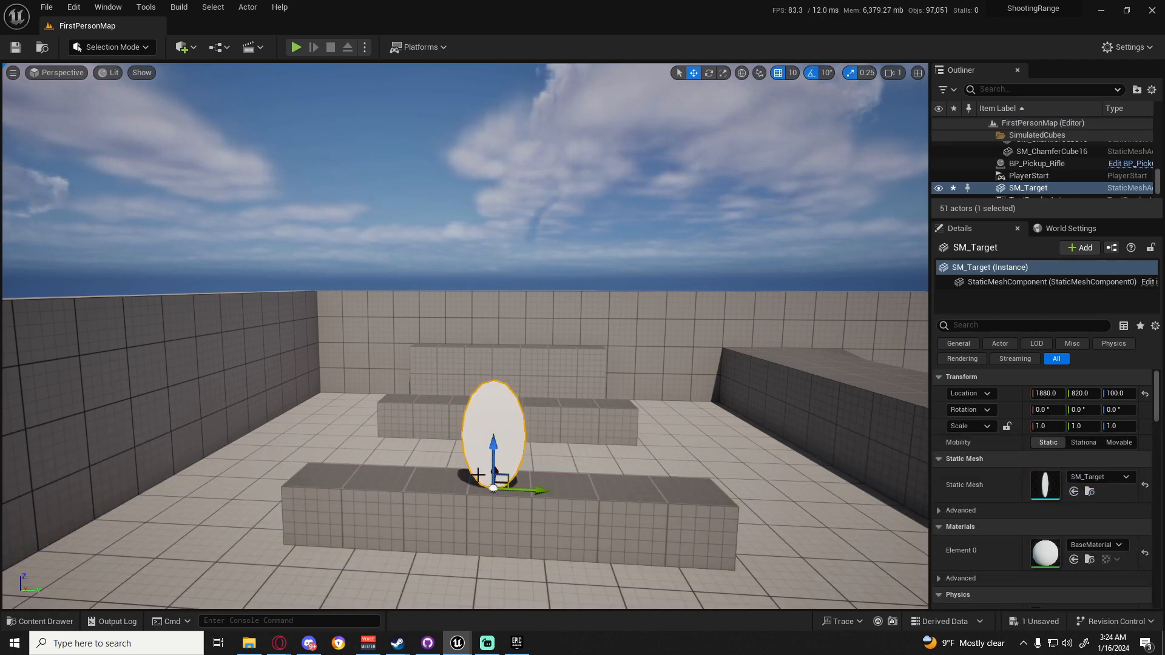
Play-test the level, shoot at the newly placed target to check the reticle's aim, and stop the session
click(295, 47)
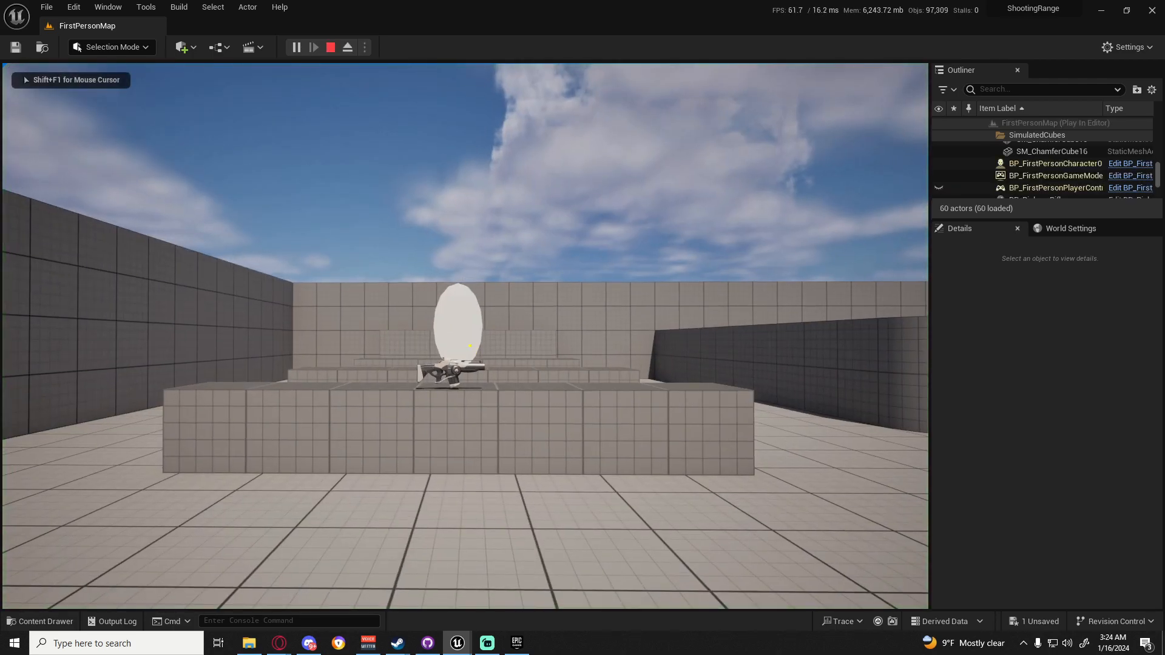
key(w)
click(470, 345)
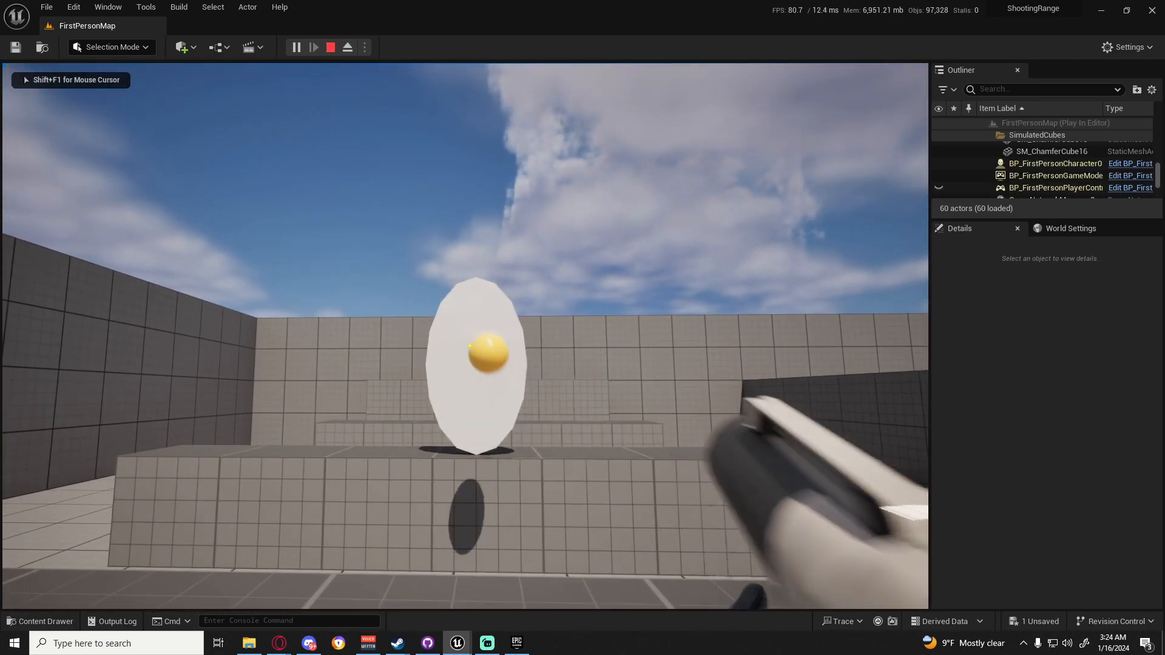
key(Escape)
Move SM_Target back along the X axis onto the farther block, to X 2450
right_drag(455, 427, 643, 434)
key(a)
drag(494, 455, 205, 406)
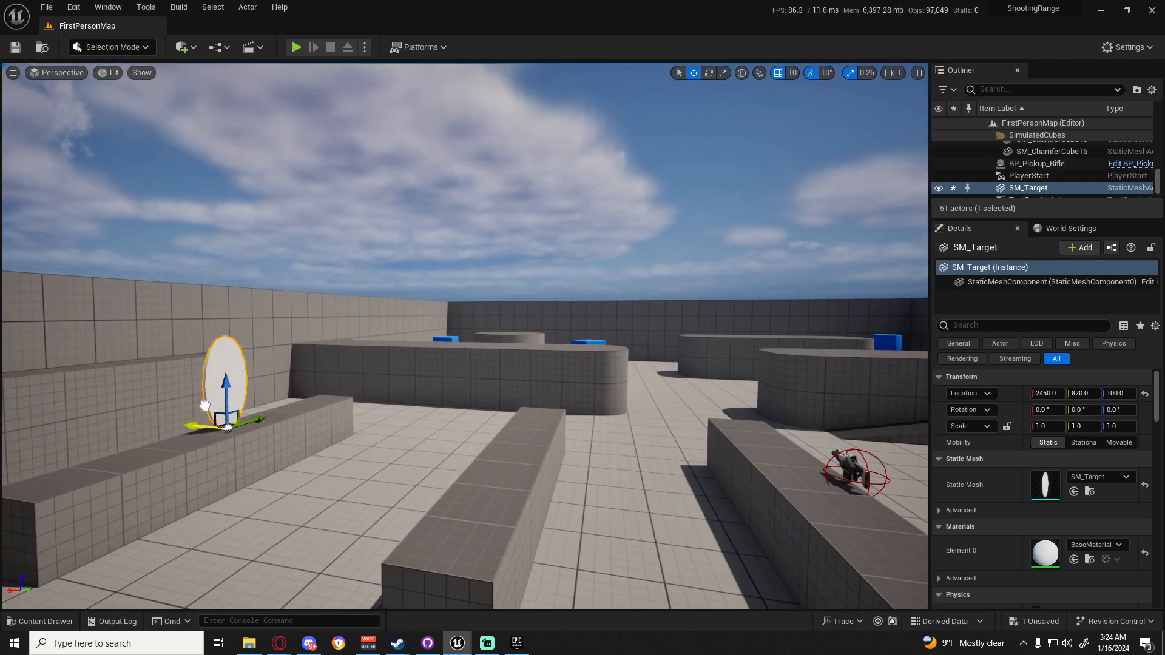
Play-test firing at the more distant target to check the reticle's aim, and return to the W_HUD editor
click(296, 48)
key(w)
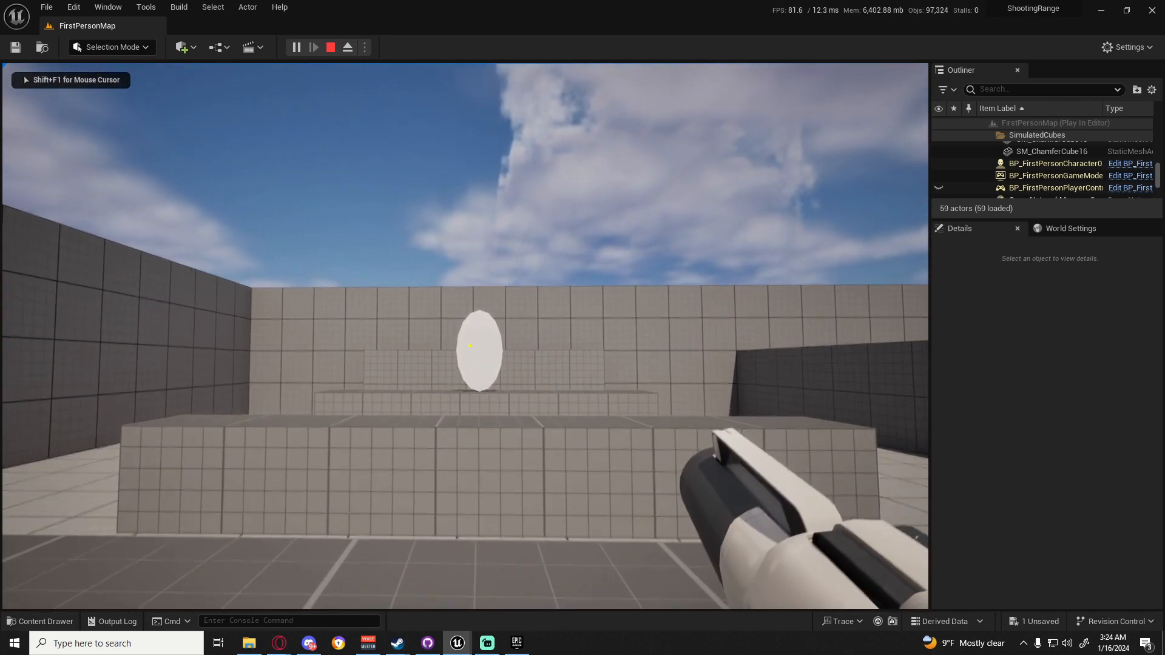
click(470, 346)
click(470, 346)
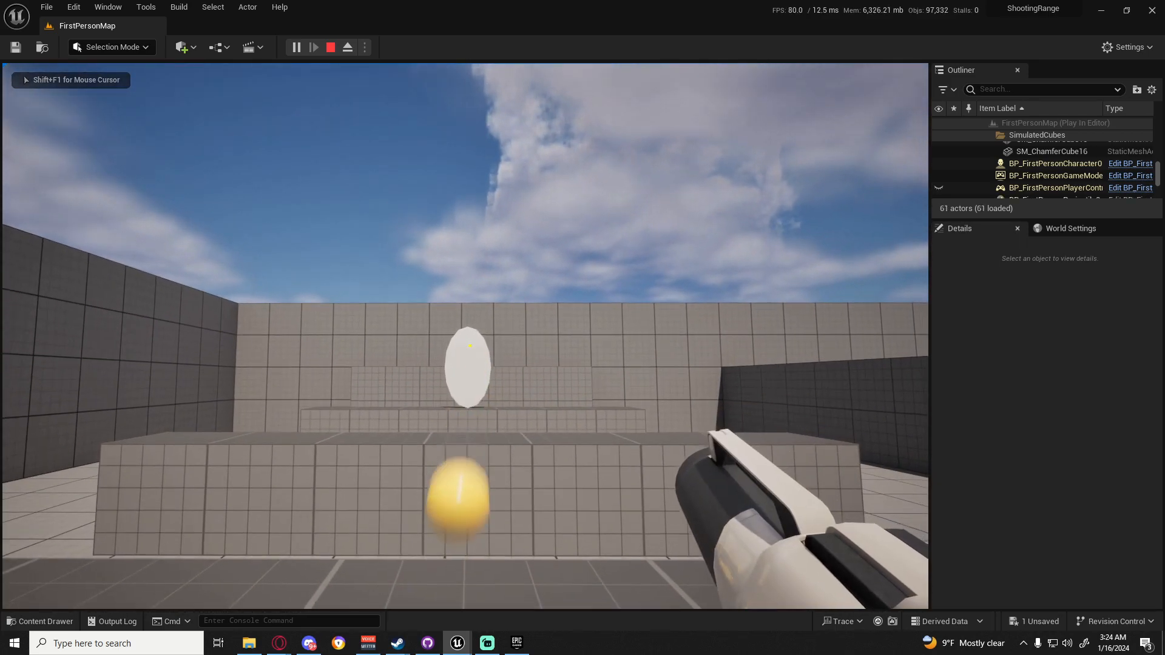
click(469, 346)
key(shift+F1)
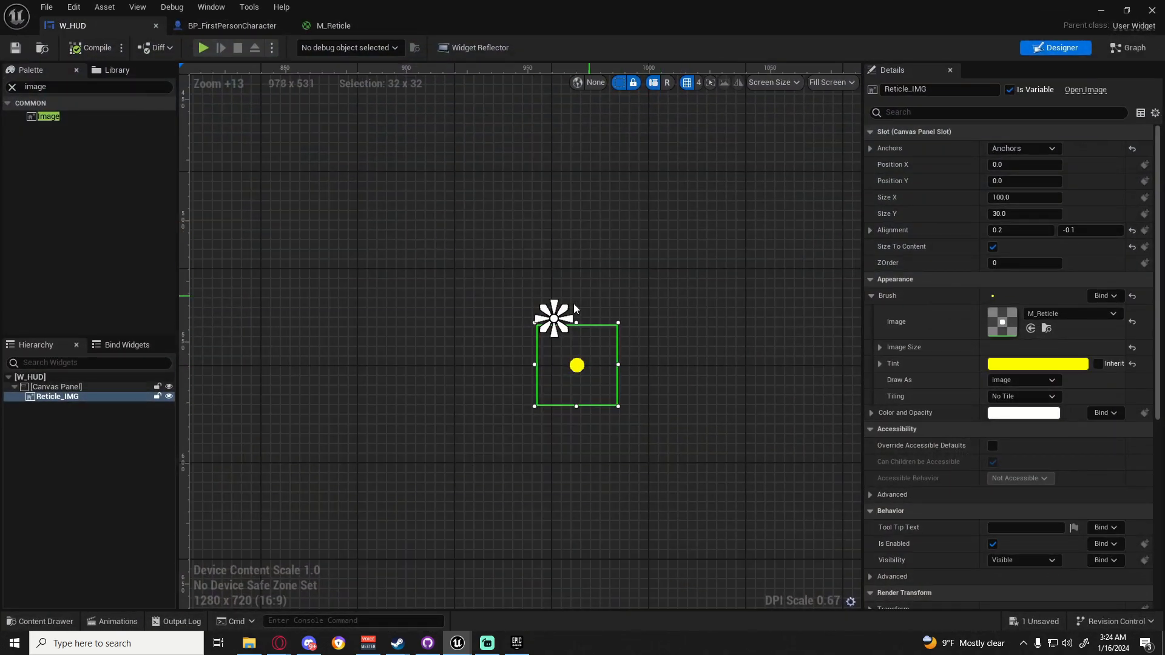
Turn off Size To Content for Reticle_IMG, set its Size Y to 100, and save W_HUD
scroll(431, 282, down, 3)
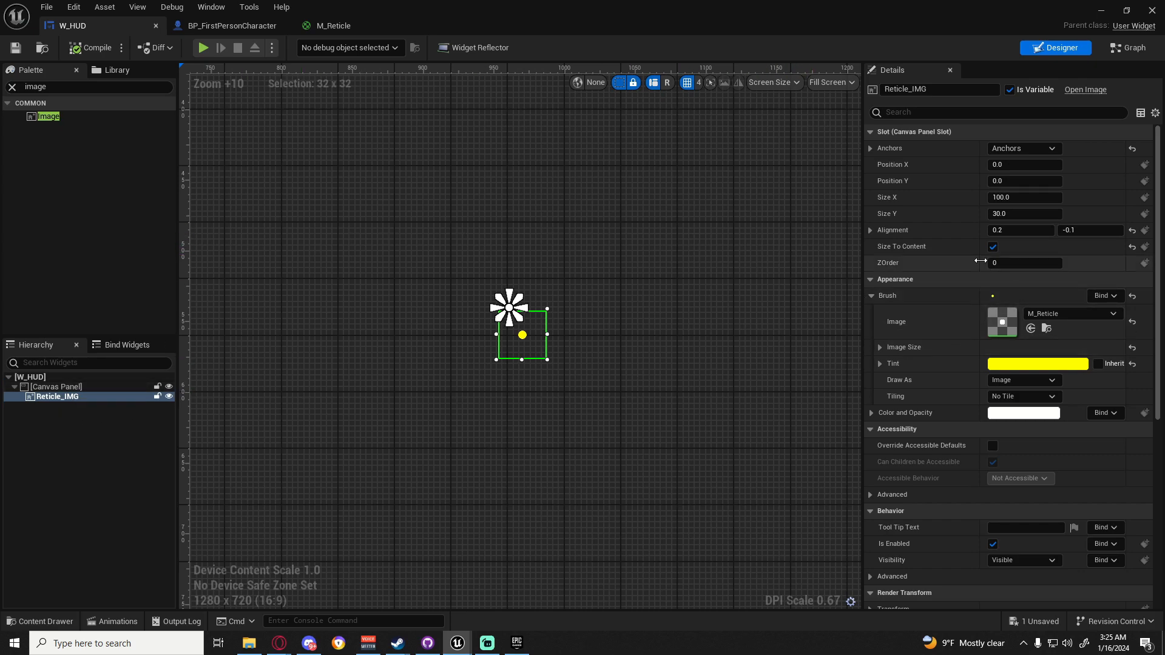
click(992, 246)
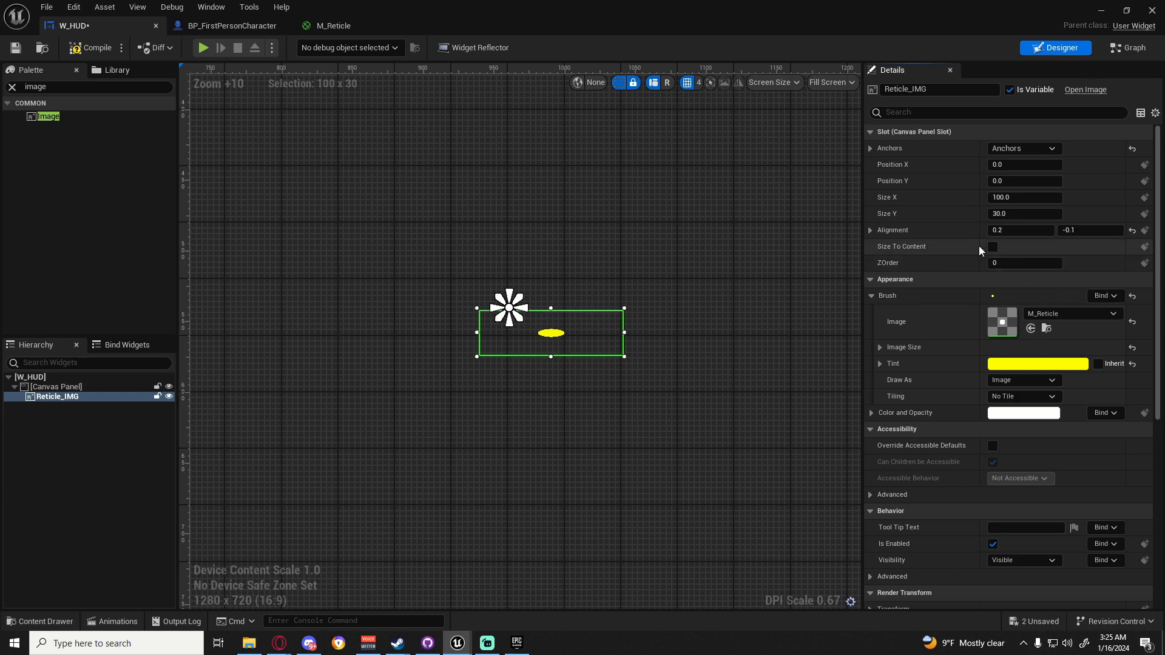
click(1019, 198)
click(1019, 214)
text(1)
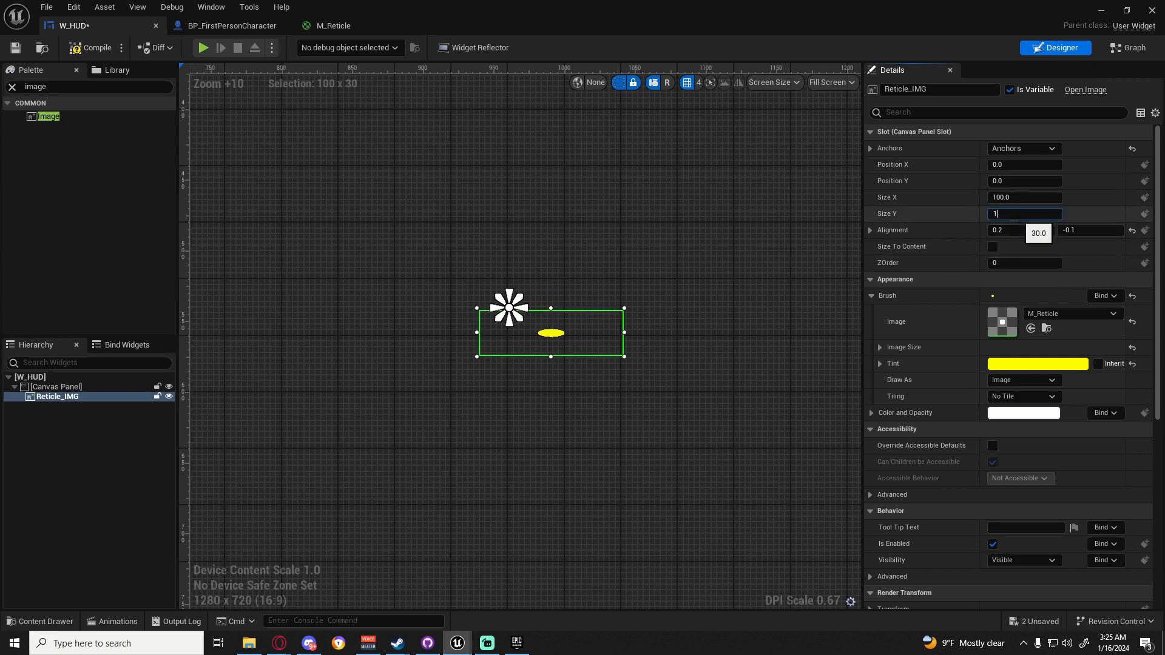
text(00)
key(Return)
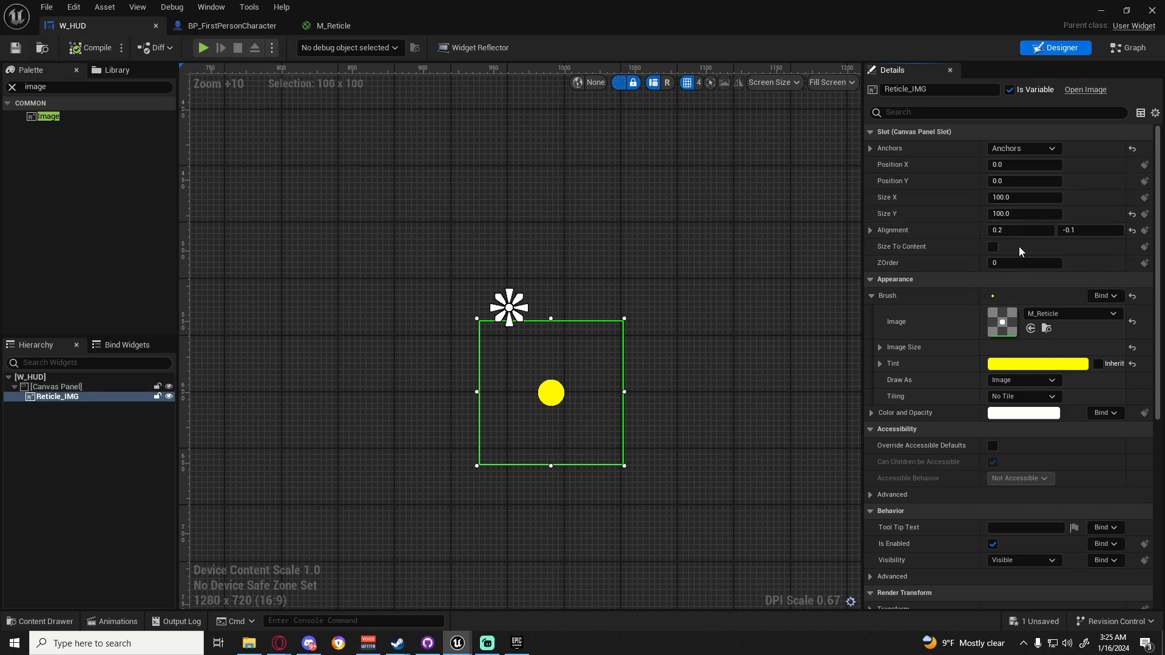
Play-test FirstPersonMap, shooting at the target to examine the enlarged reticle and its aim, and stop the session
click(1101, 10)
click(295, 47)
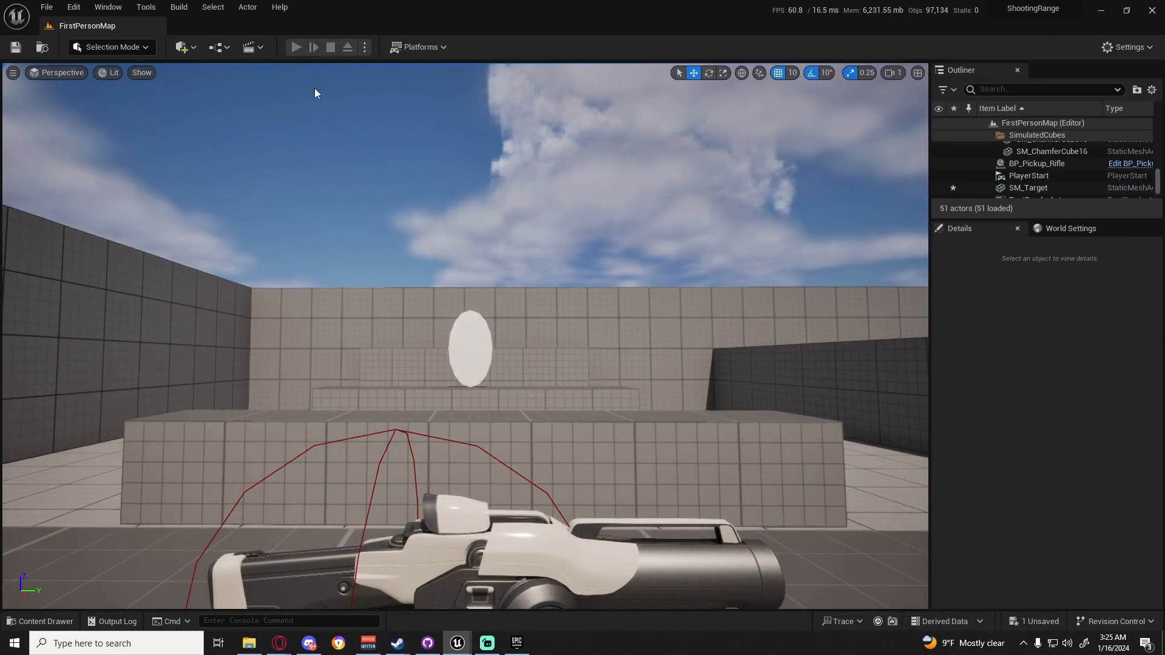
key(w)
click(480, 366)
click(480, 366)
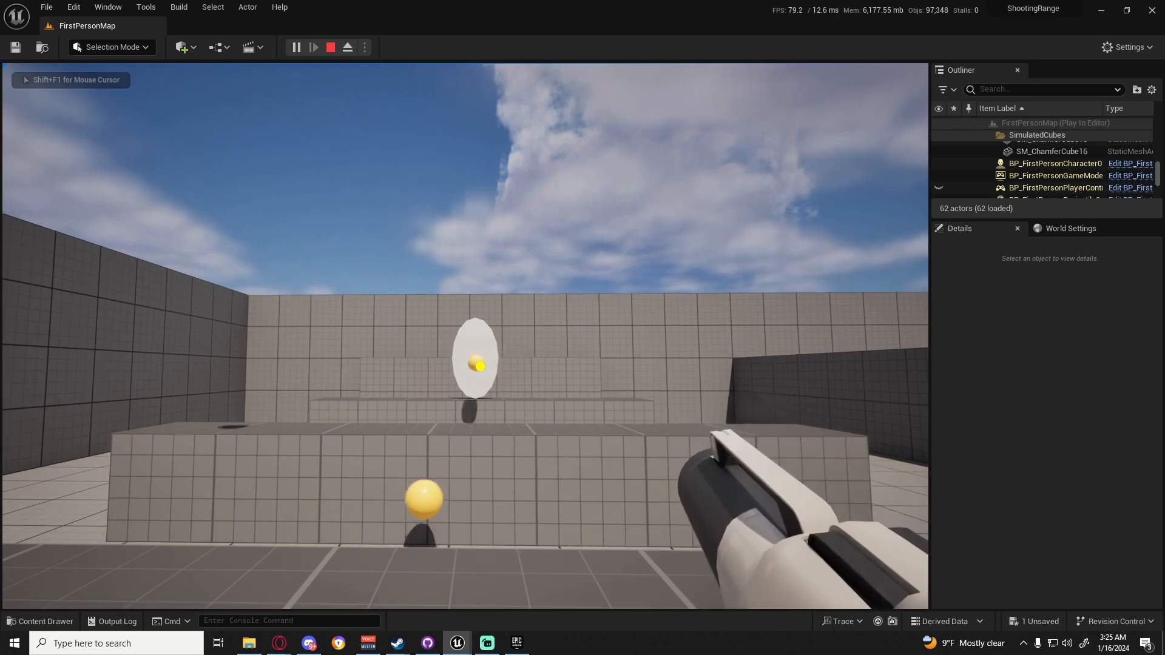
click(480, 366)
key(Escape)
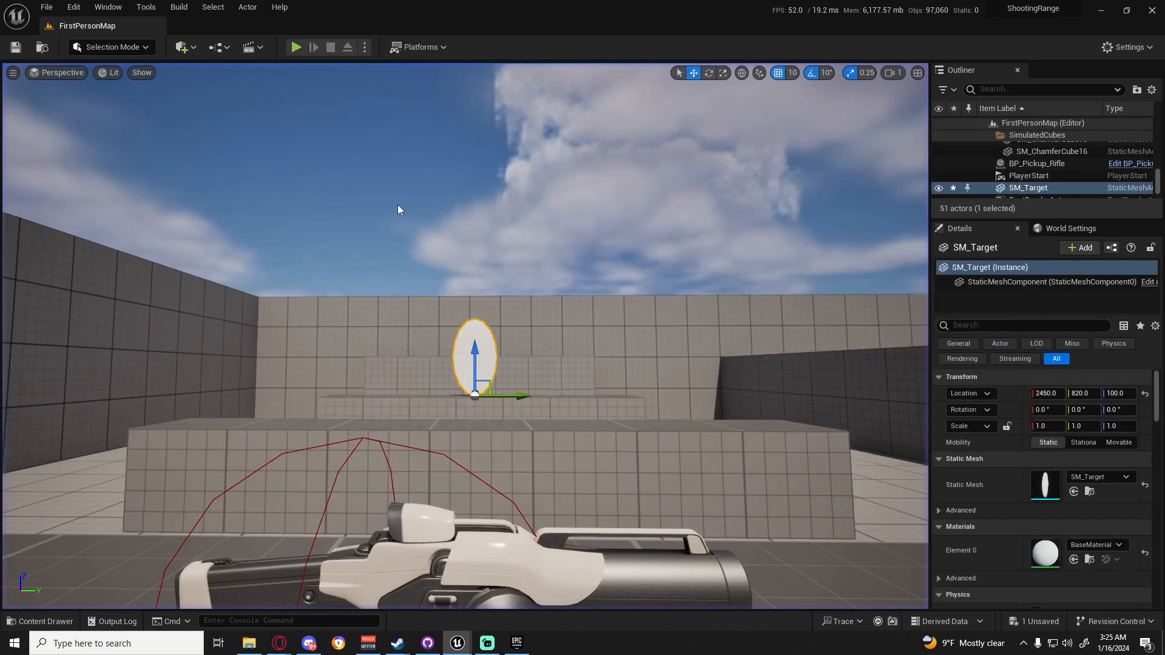
In M_Reticle, set the constant feeding the RadialGradientExponential node's Radius to 0.05 and apply the material change
key(alt+Tab)
click(353, 28)
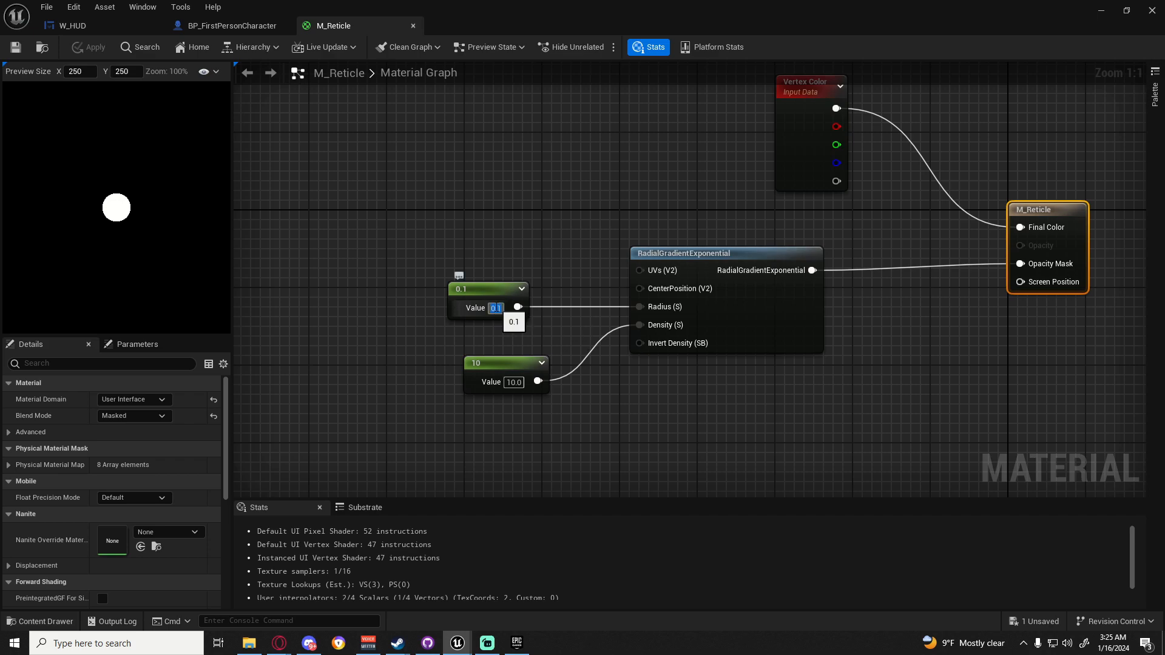
key(Return)
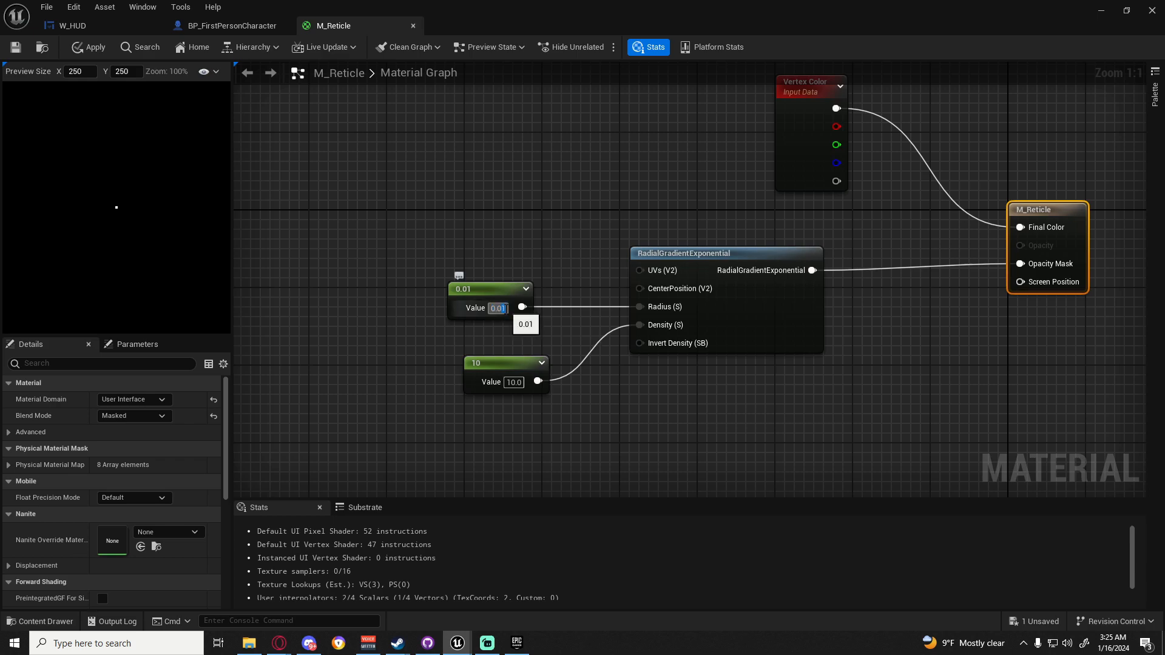
key(Return)
click(85, 47)
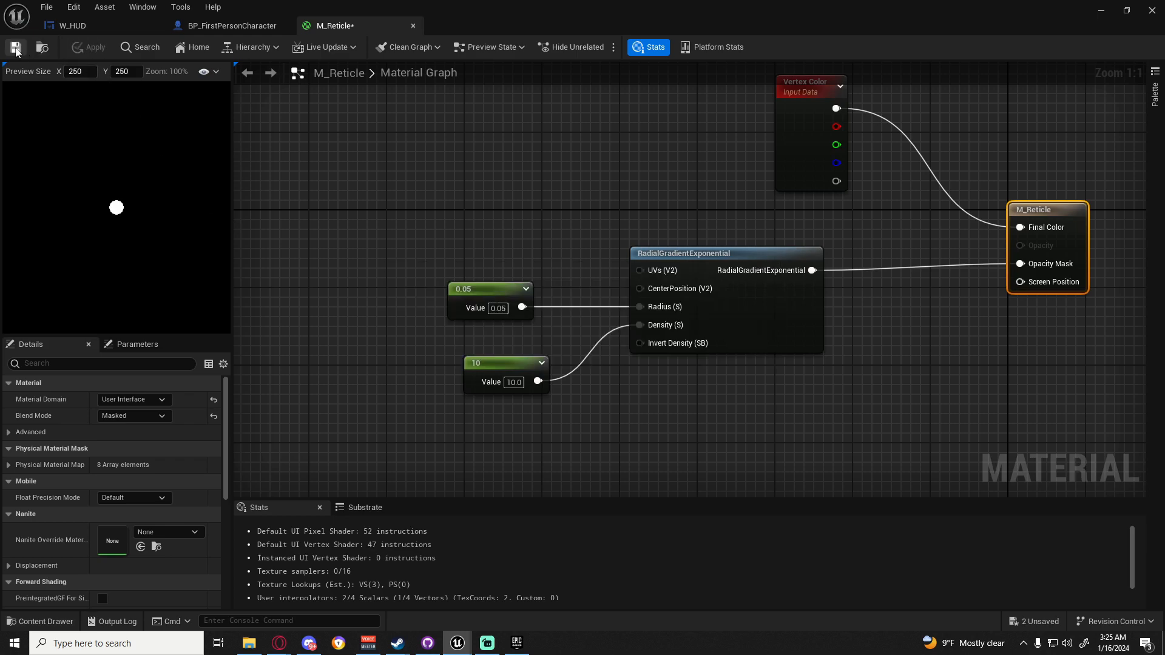
Check the reticle in W_HUD, save all project changes, and return to the FirstPersonMap level
click(72, 25)
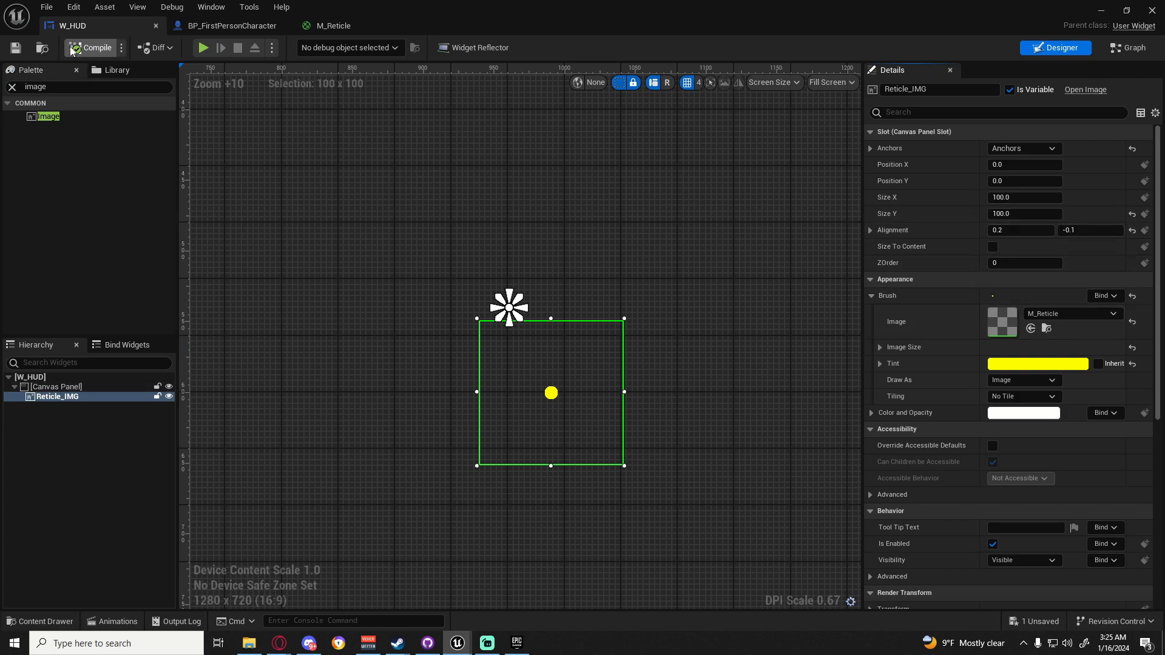
click(47, 7)
click(62, 80)
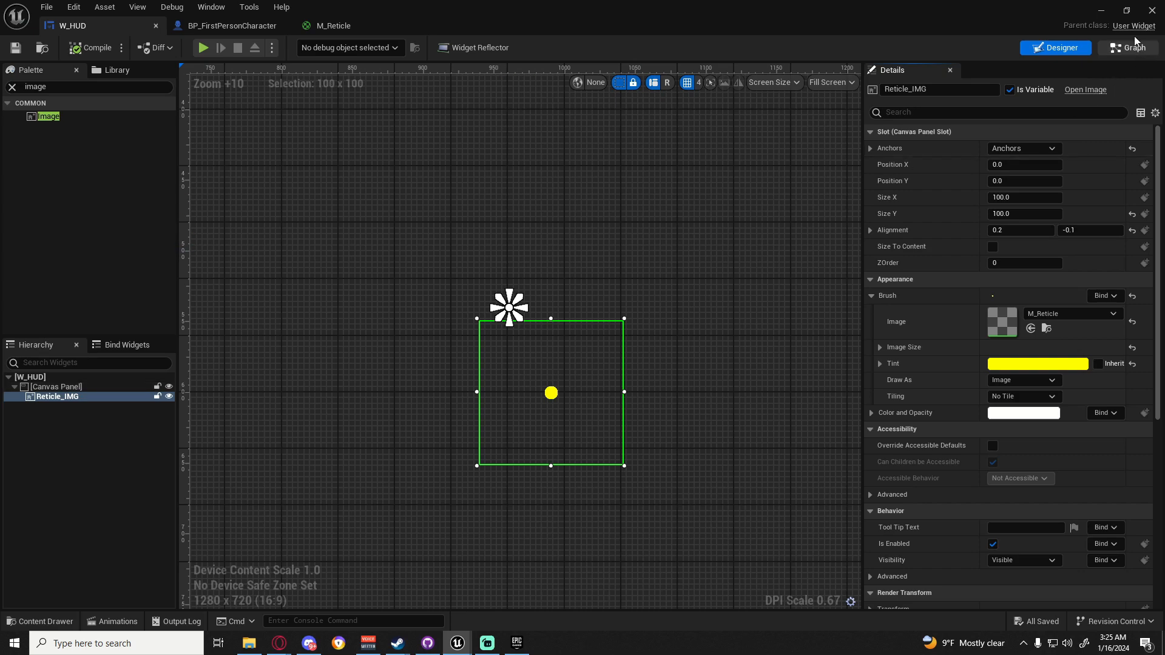
click(1101, 12)
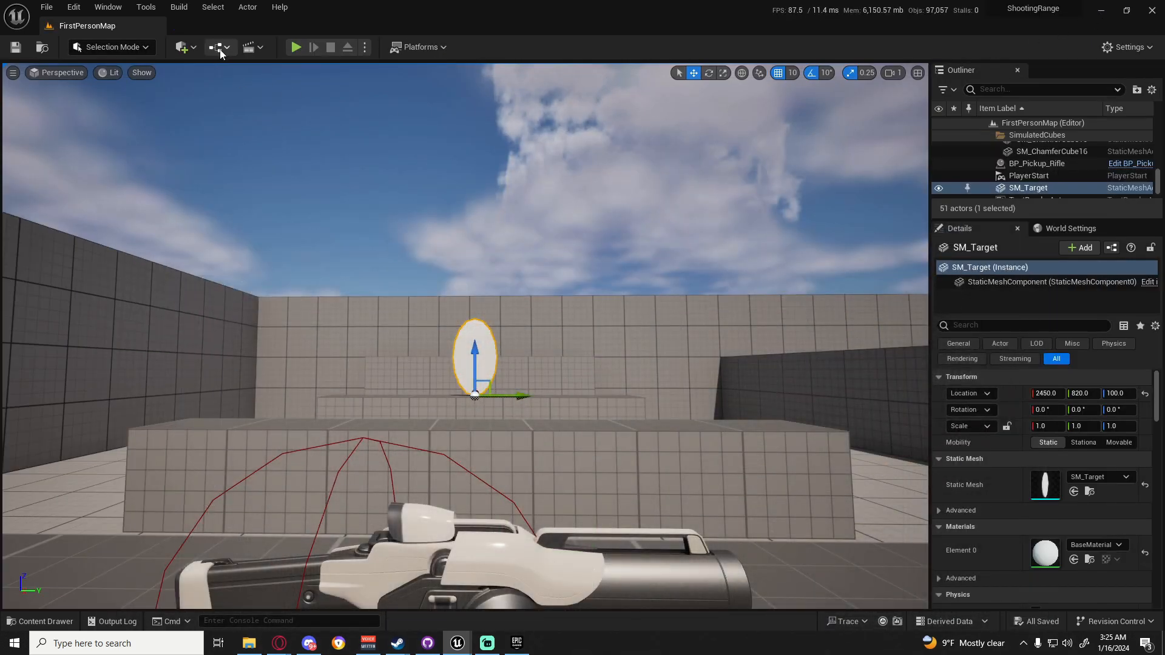
Play-test FirstPersonMap, picking up the rifle and shooting at the target to examine the reduced reticle, and stop the session
click(290, 48)
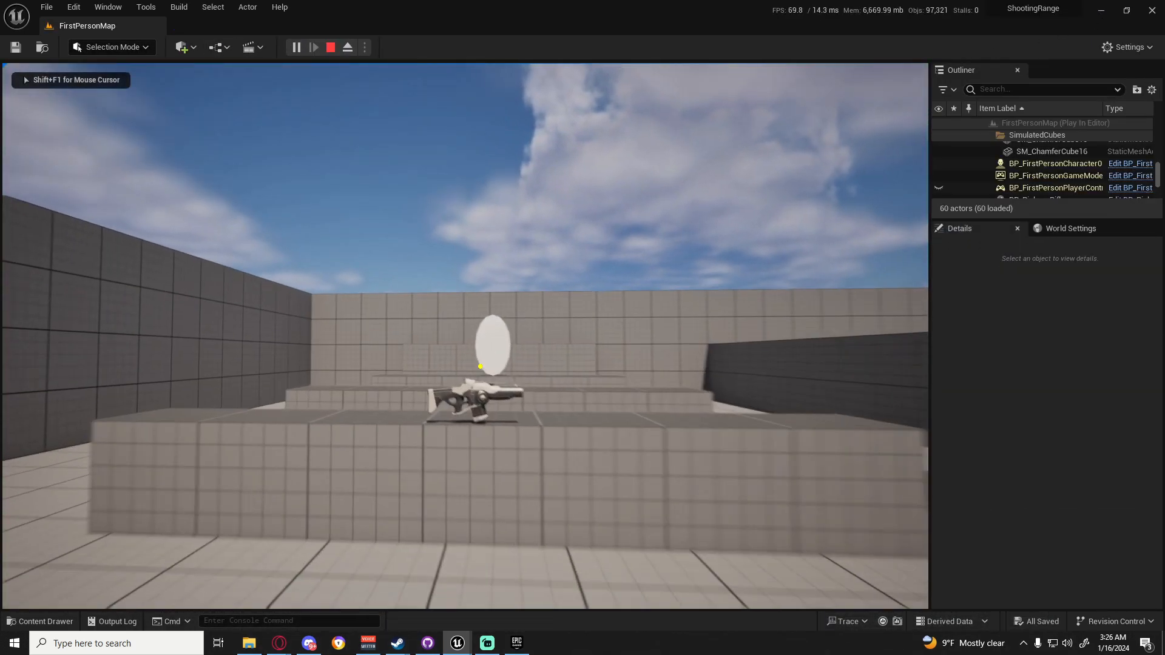
key(w)
click(480, 366)
click(479, 366)
click(480, 367)
click(480, 366)
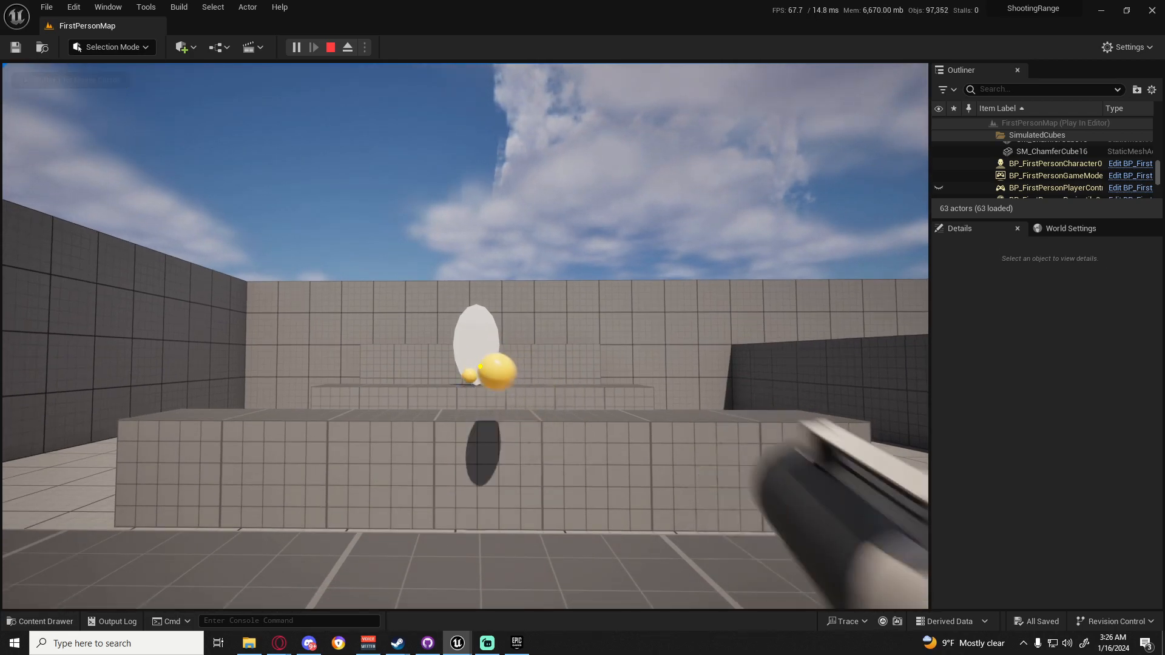
key(Escape)
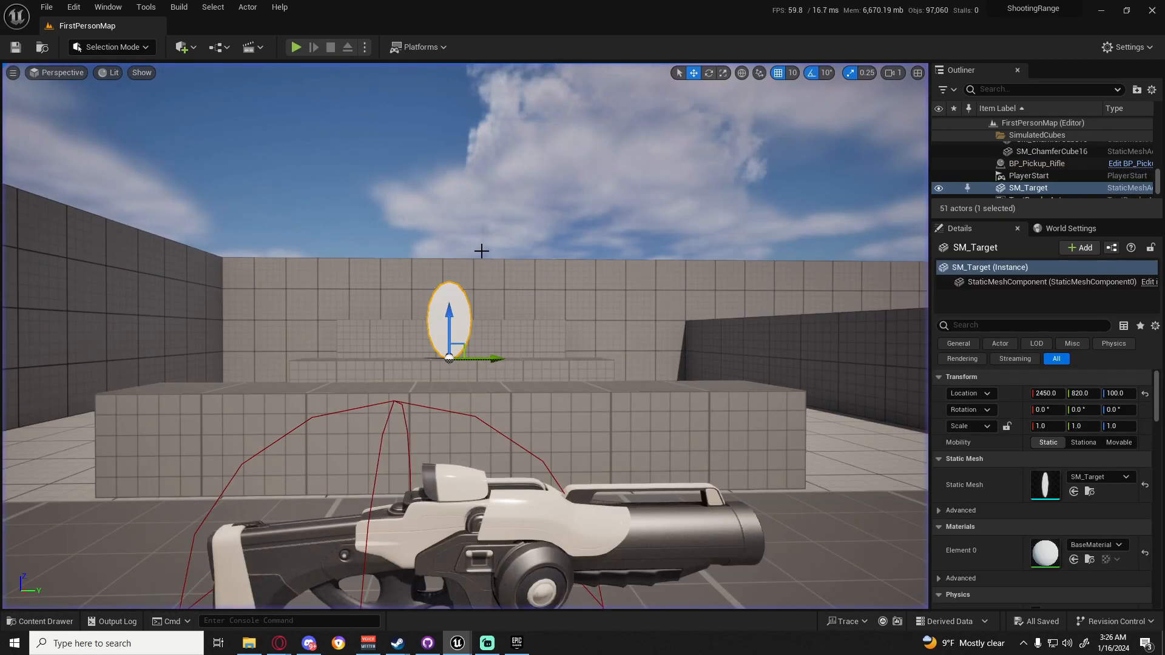
Delete SM_Target from FirstPersonMap, check the Radius constant in M_Reticle, and save all project changes
key(Delete)
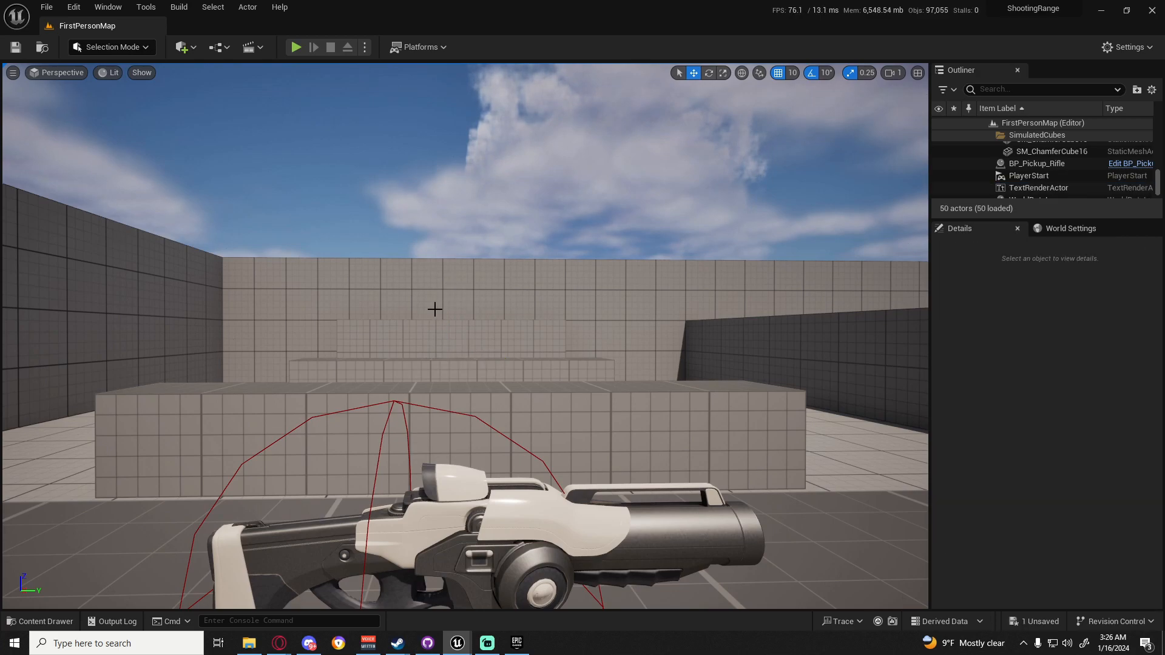
key(alt+Tab)
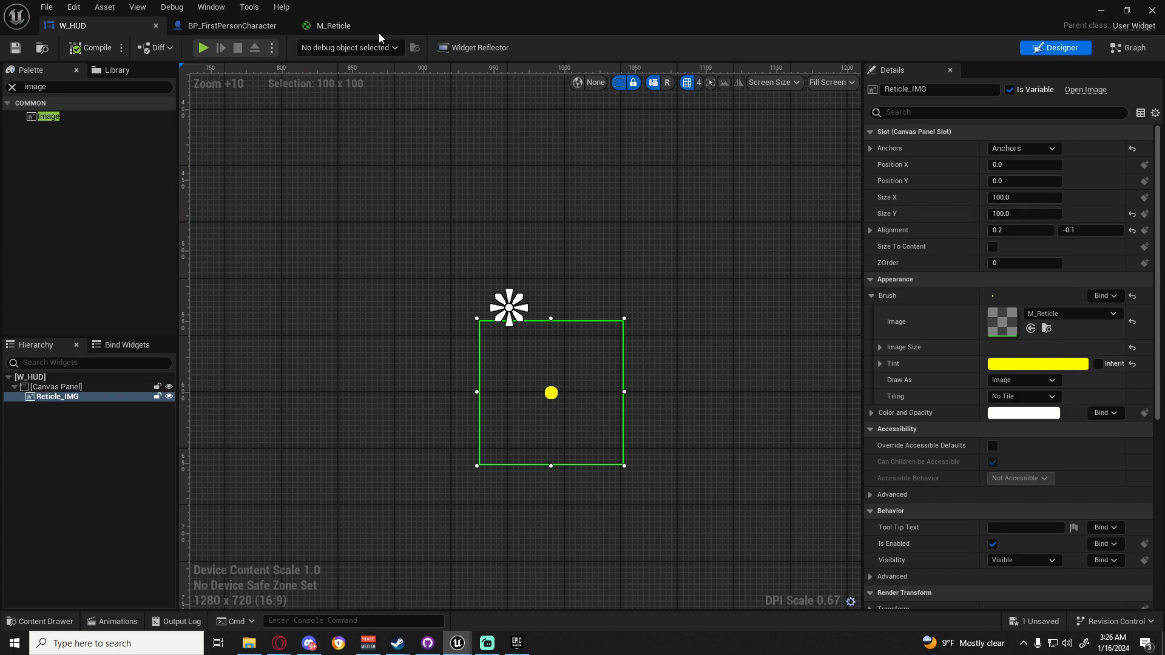
click(329, 27)
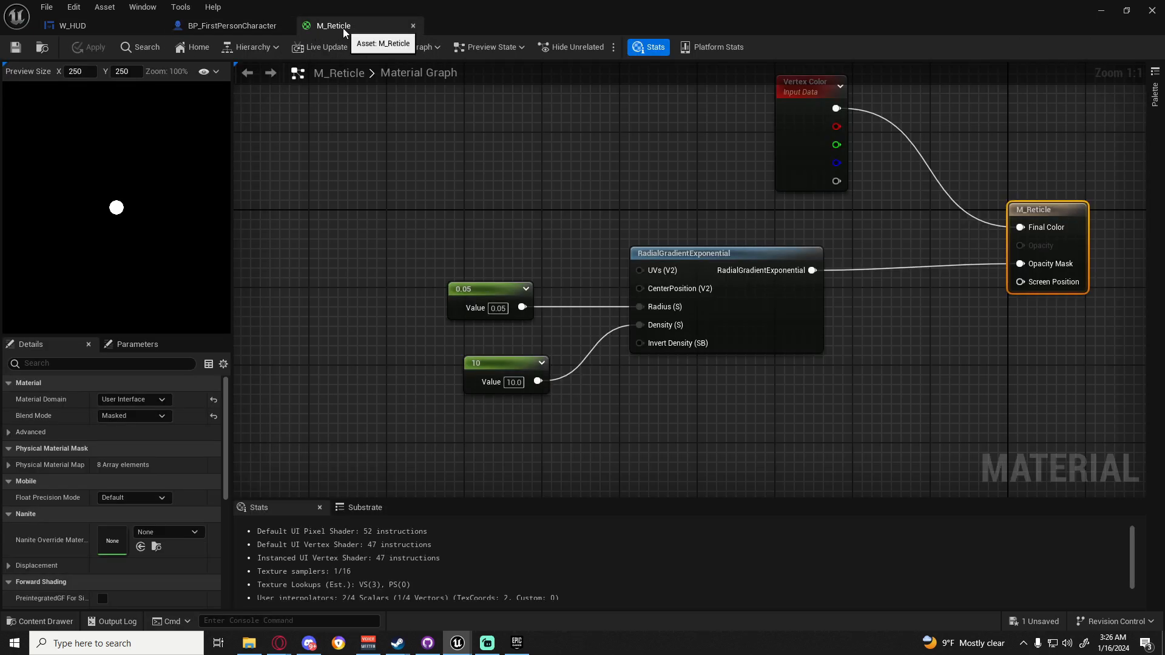
drag(372, 254, 554, 329)
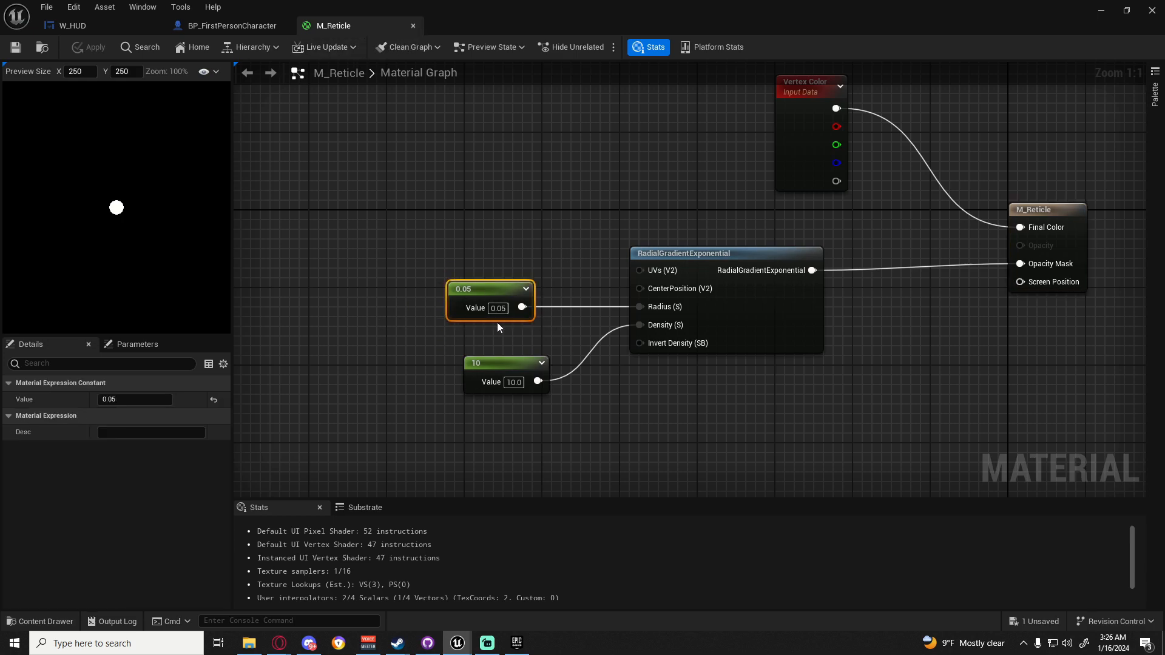
click(46, 13)
click(65, 72)
Add a Text widget to the Canvas Panel in W_HUD and set its text to "Score: 100"
click(85, 25)
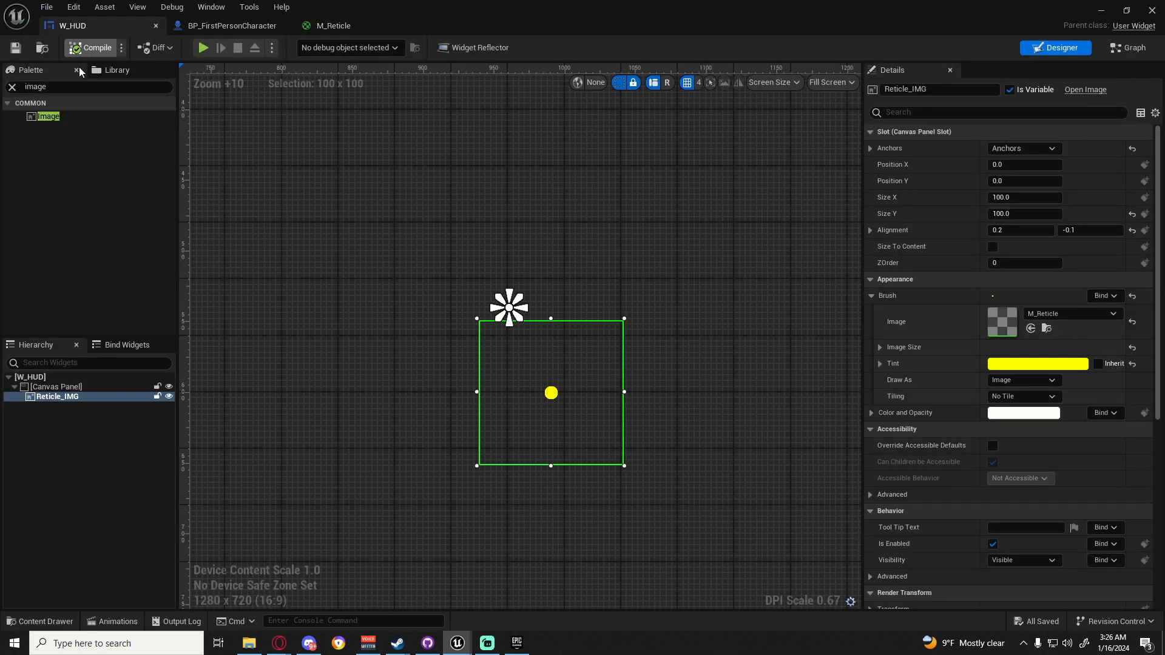
scroll(541, 255, down, 9)
right_drag(421, 252, 535, 324)
scroll(437, 303, down, 4)
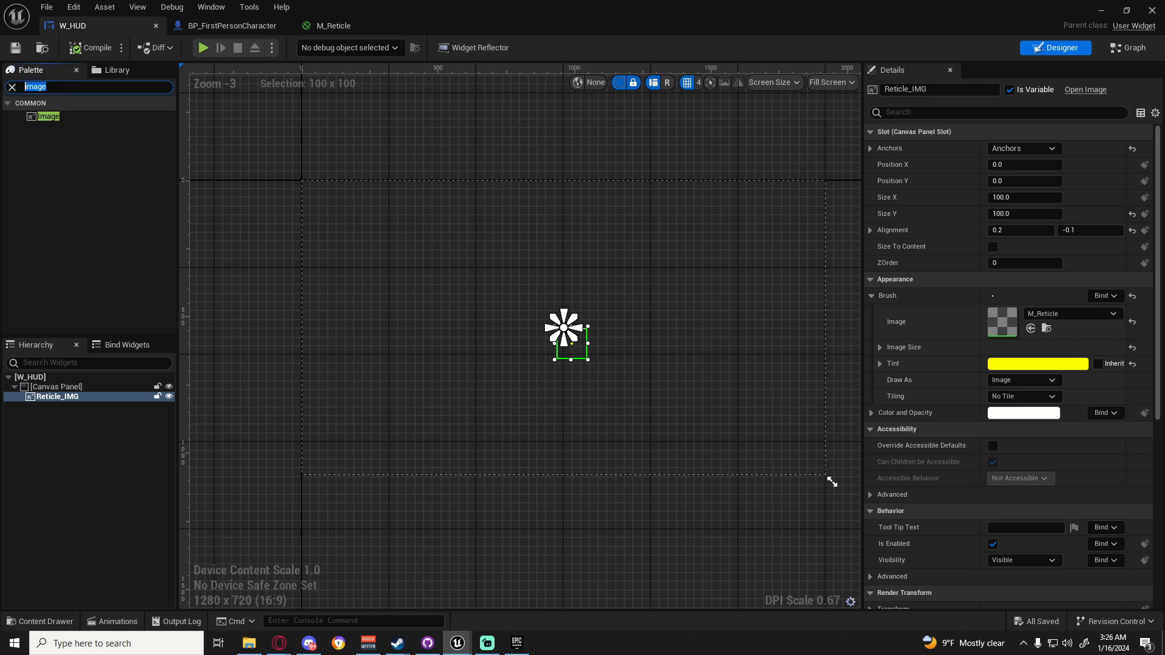
text(Text)
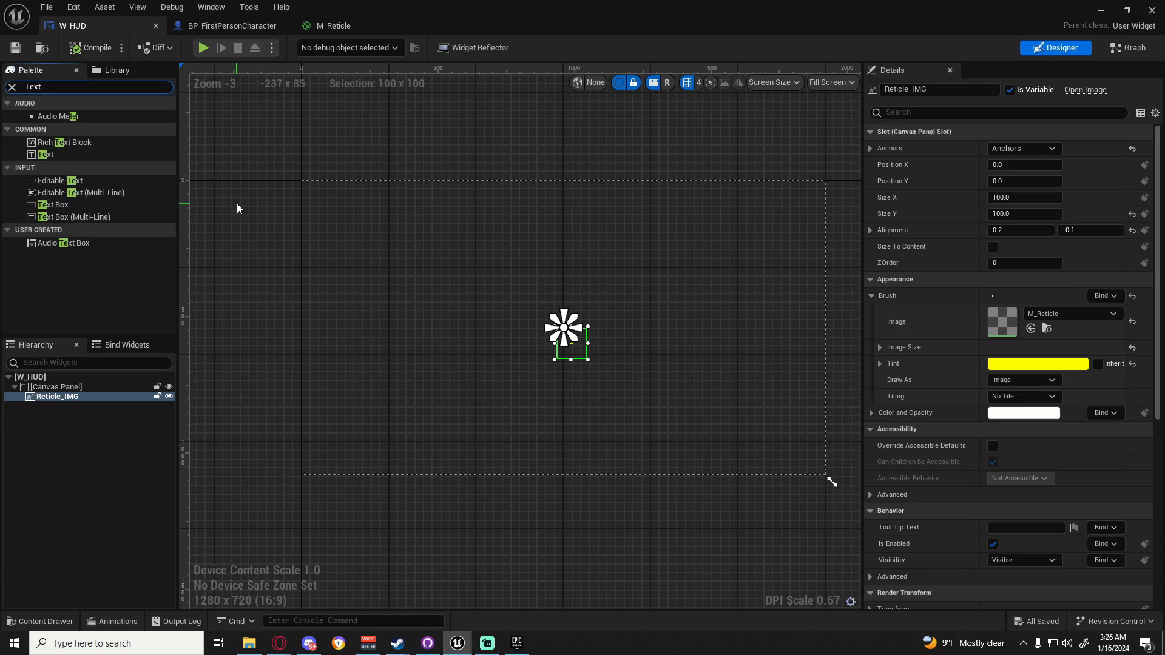
drag(48, 131, 73, 400)
click(72, 407)
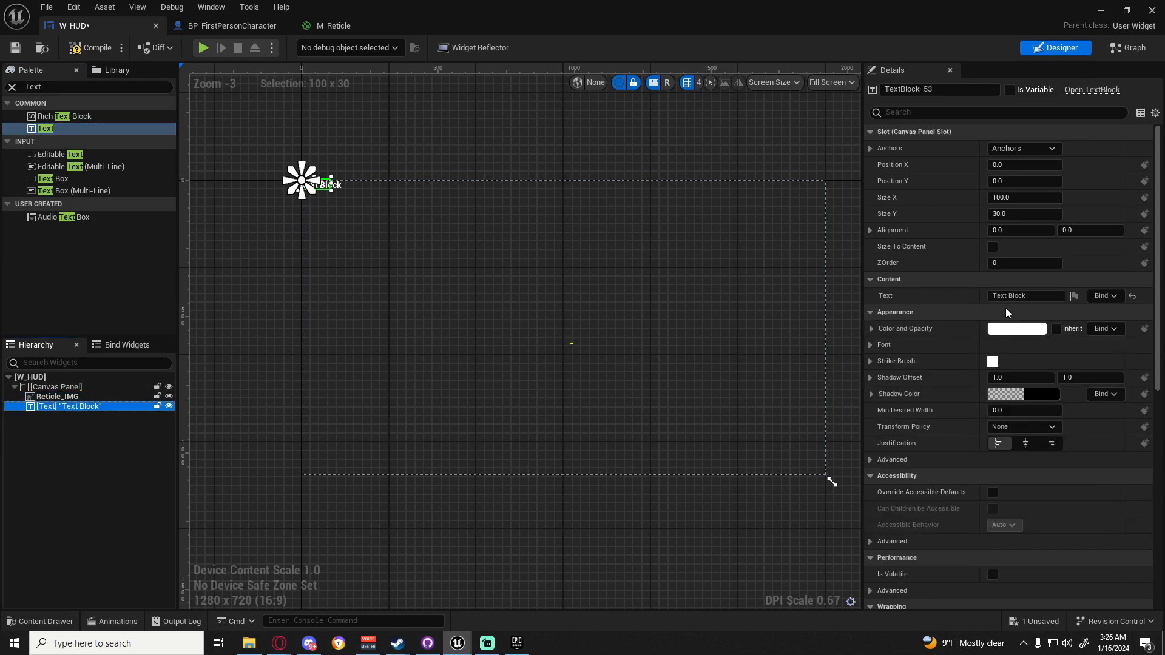
click(1025, 295)
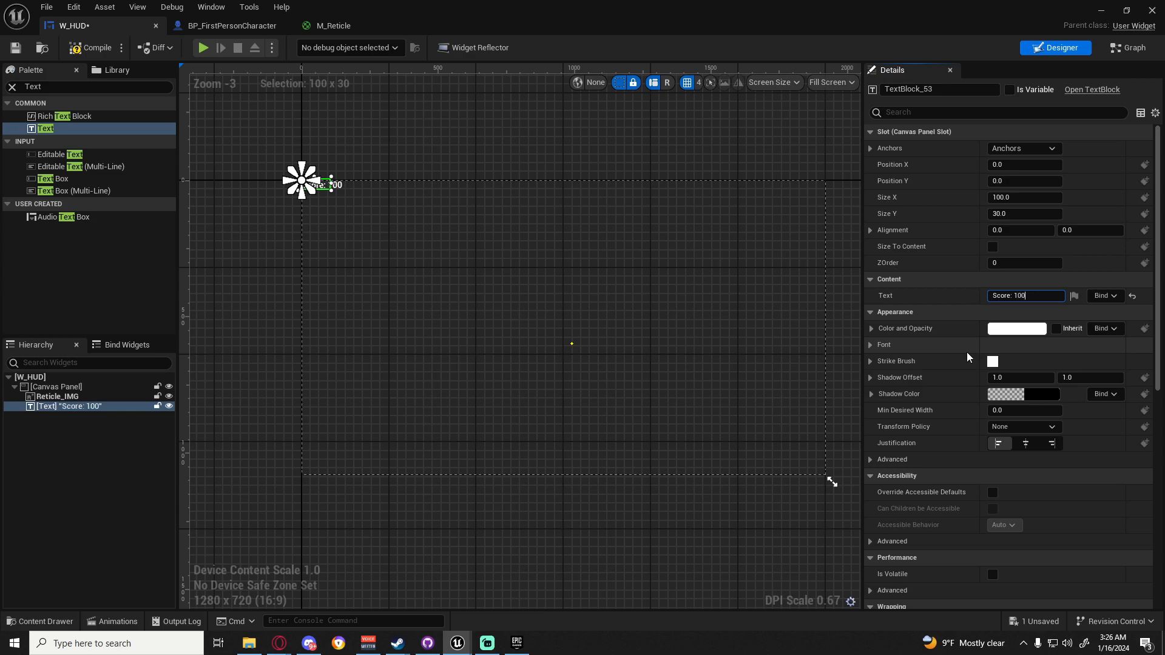
click(486, 275)
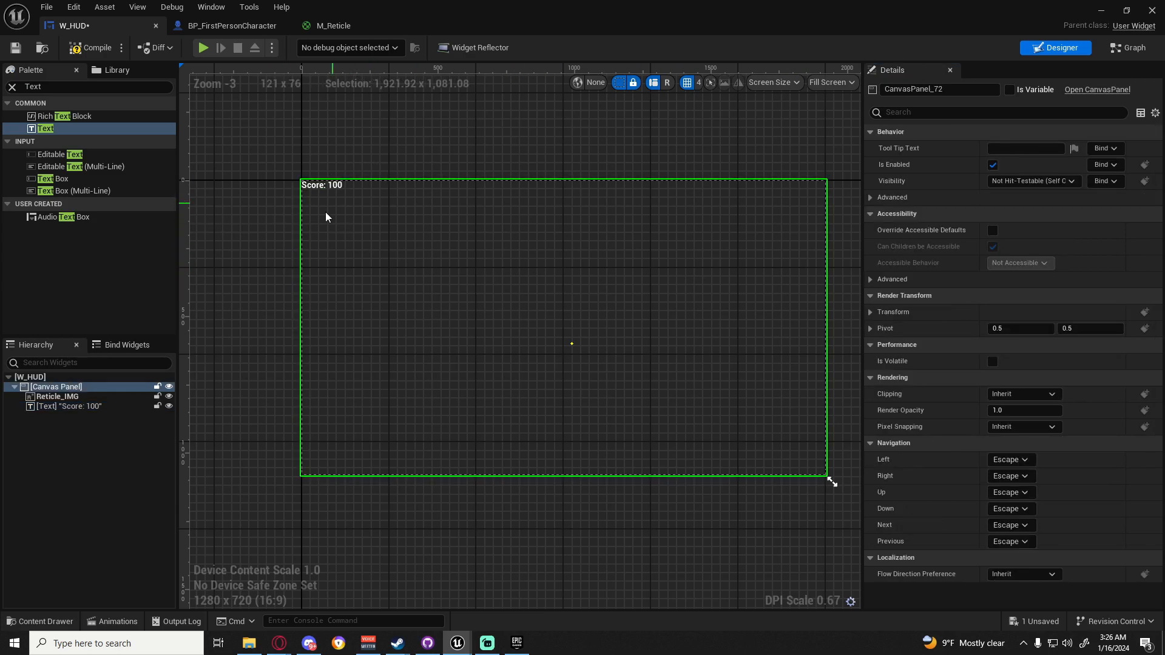
Set the score text's Alignment to about -0.197 and -0.502 to offset it from the canvas corner
scroll(296, 181, up, 2)
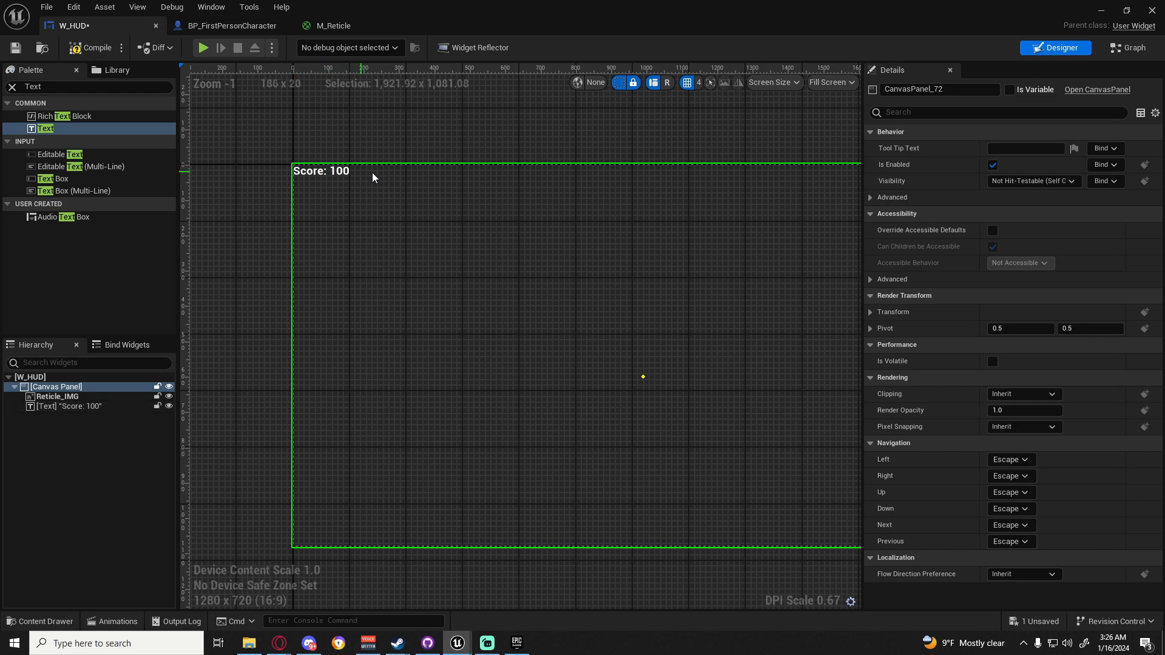
scroll(285, 175, up, 7)
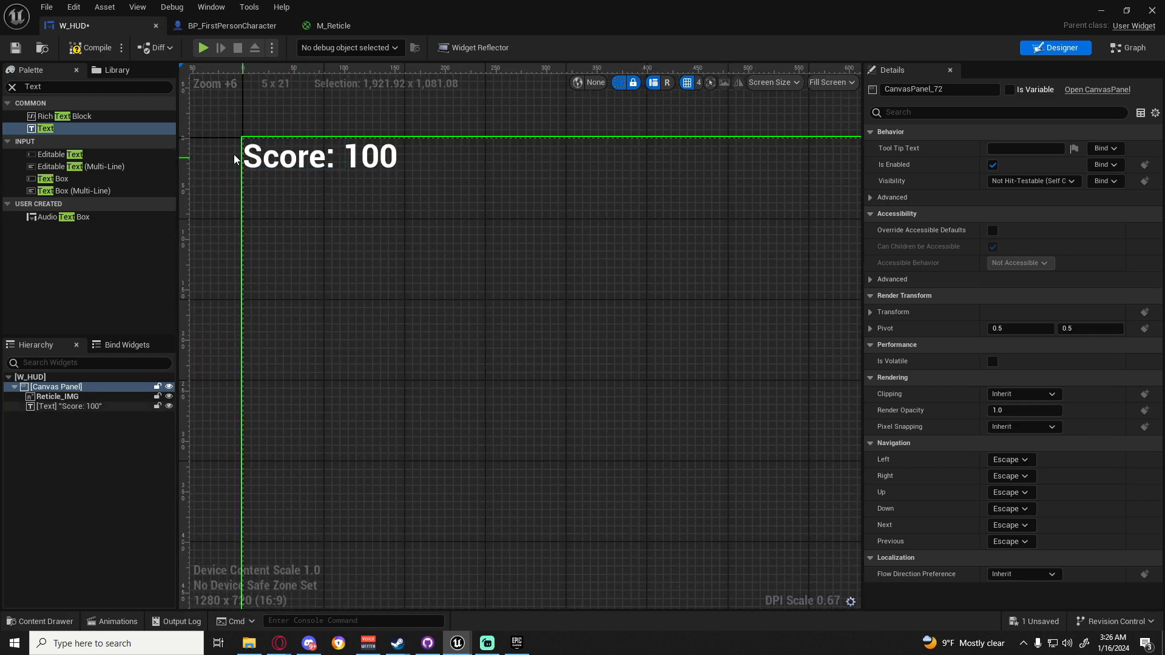
click(284, 161)
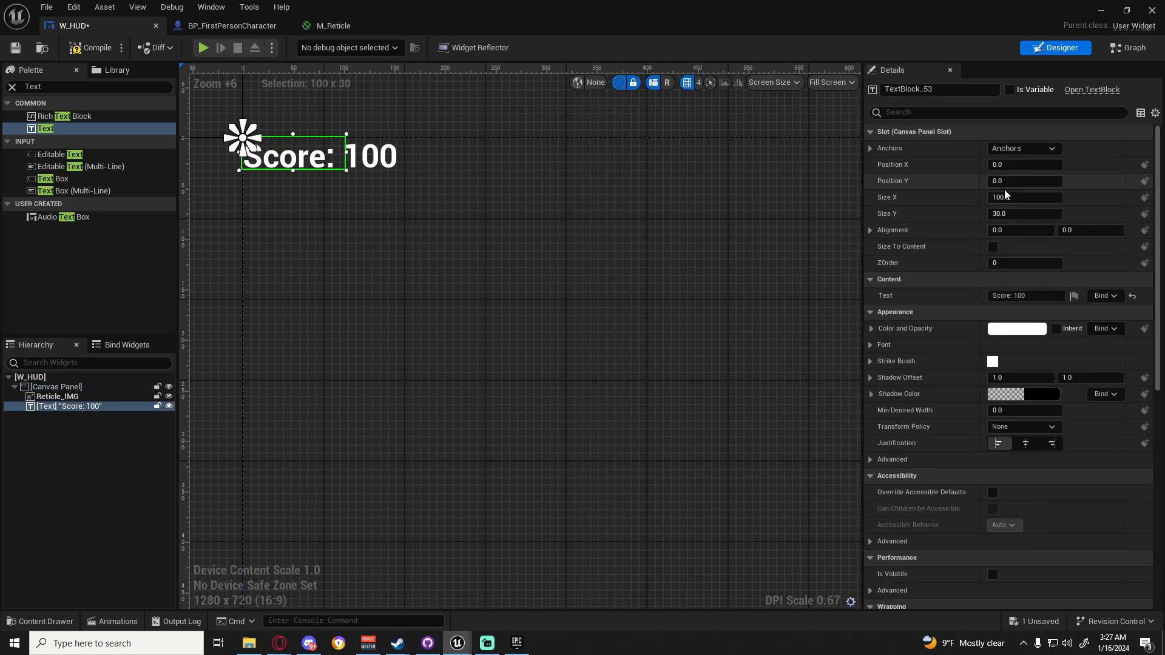
click(1017, 230)
drag(1013, 230, 995, 230)
mouse_move(1090, 231)
mouse_down()
mouse_move(1040, 234)
mouse_move(1084, 230)
mouse_up()
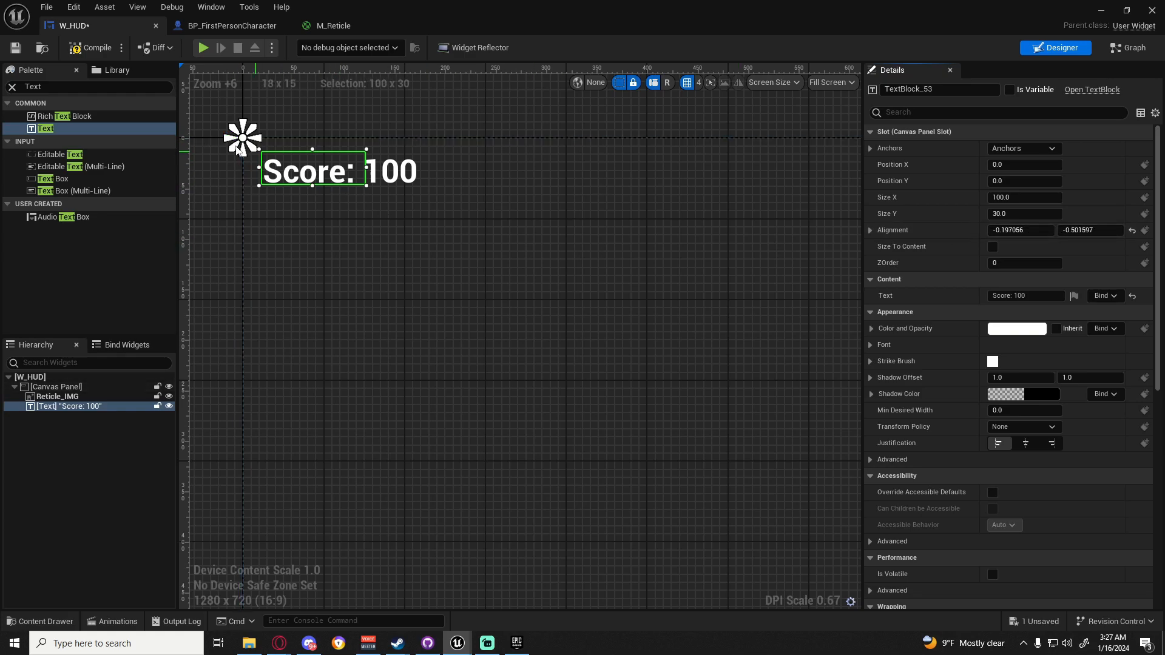
Enable Size To Content for the score text and save all project changes
scroll(580, 291, down, 5)
right_drag(610, 319, 528, 301)
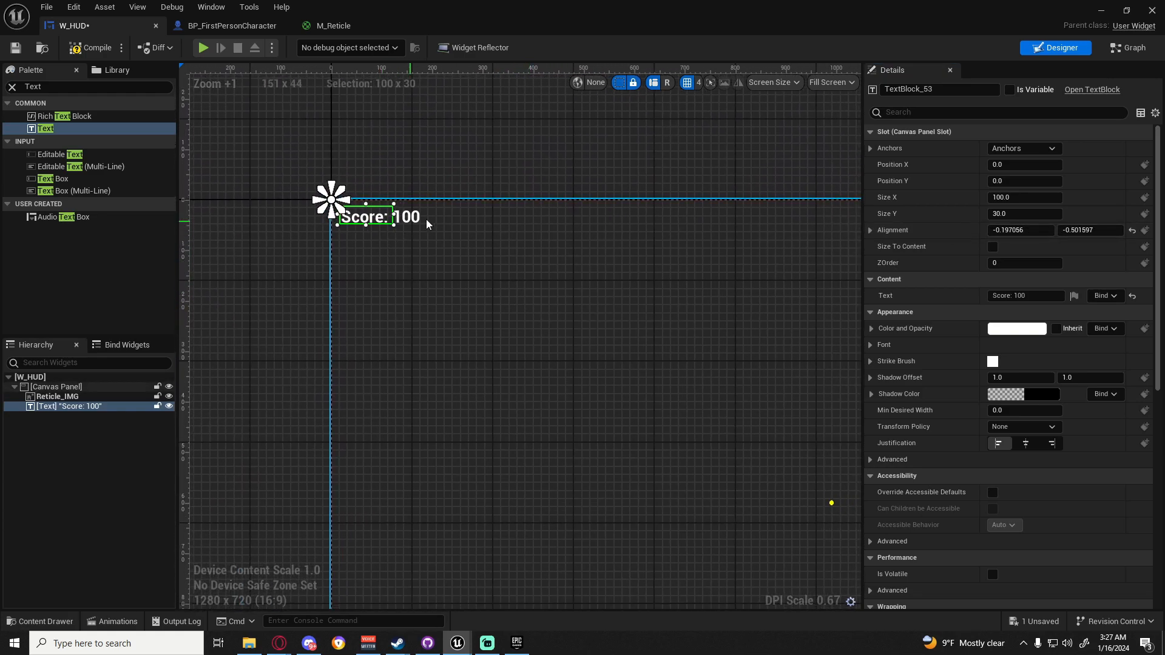
click(994, 248)
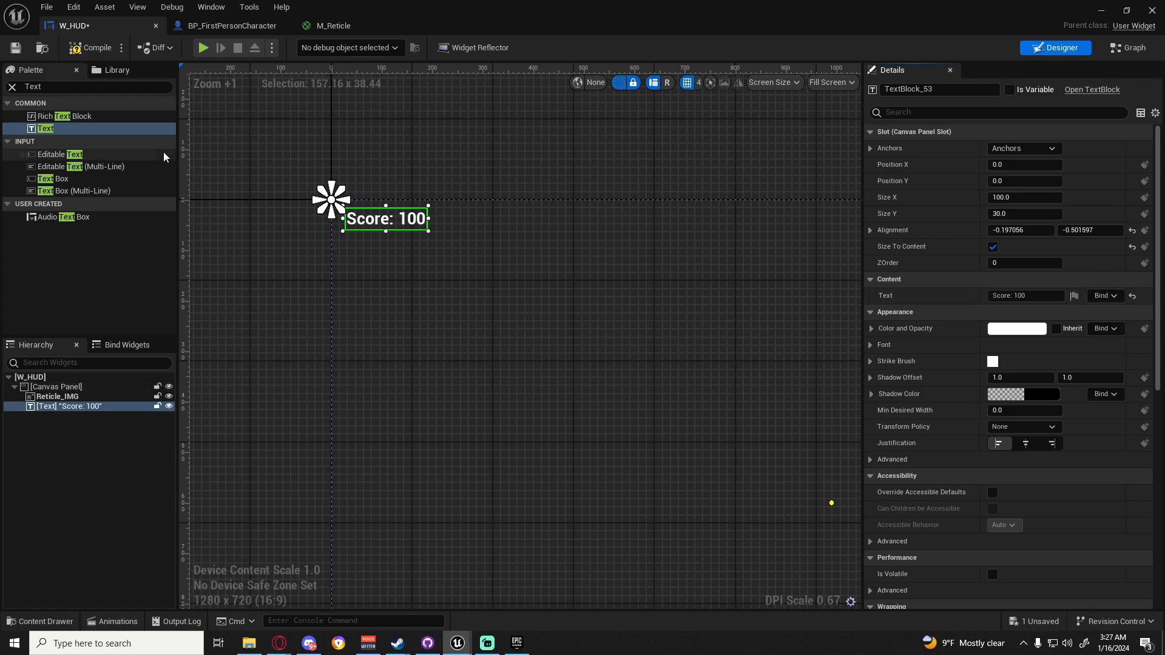
click(15, 49)
click(46, 7)
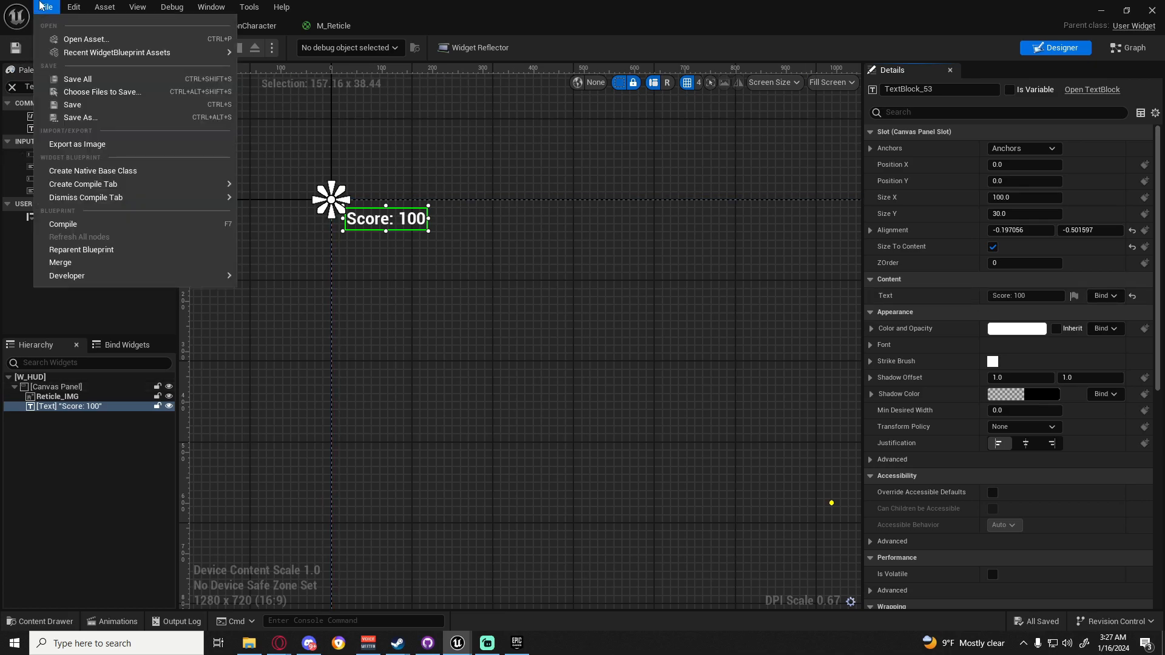
click(67, 79)
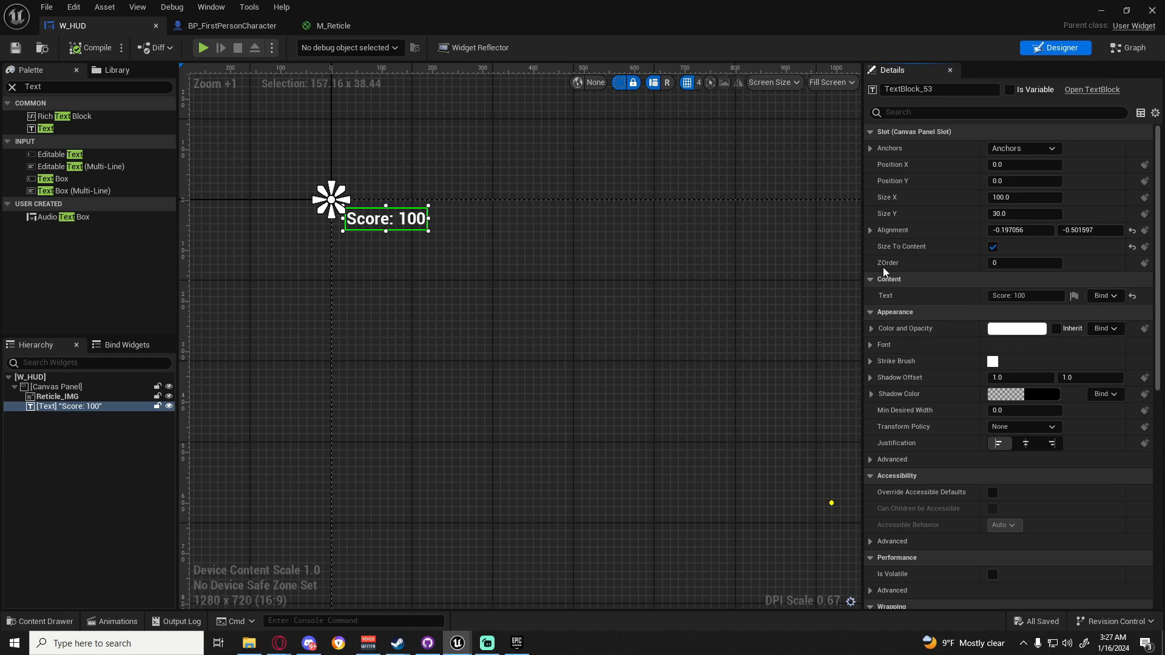
In BP_FirstPersonCharacter, add an Integer variable named Score, then compile and save the blueprint
click(232, 25)
right_drag(488, 332, 532, 177)
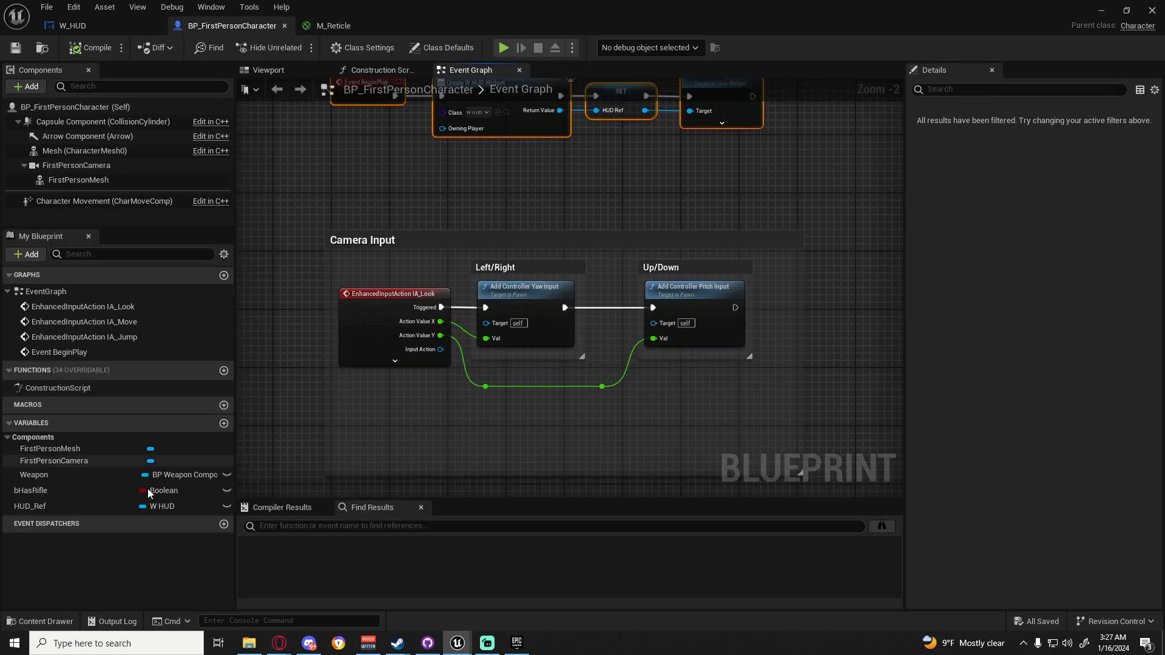
click(224, 423)
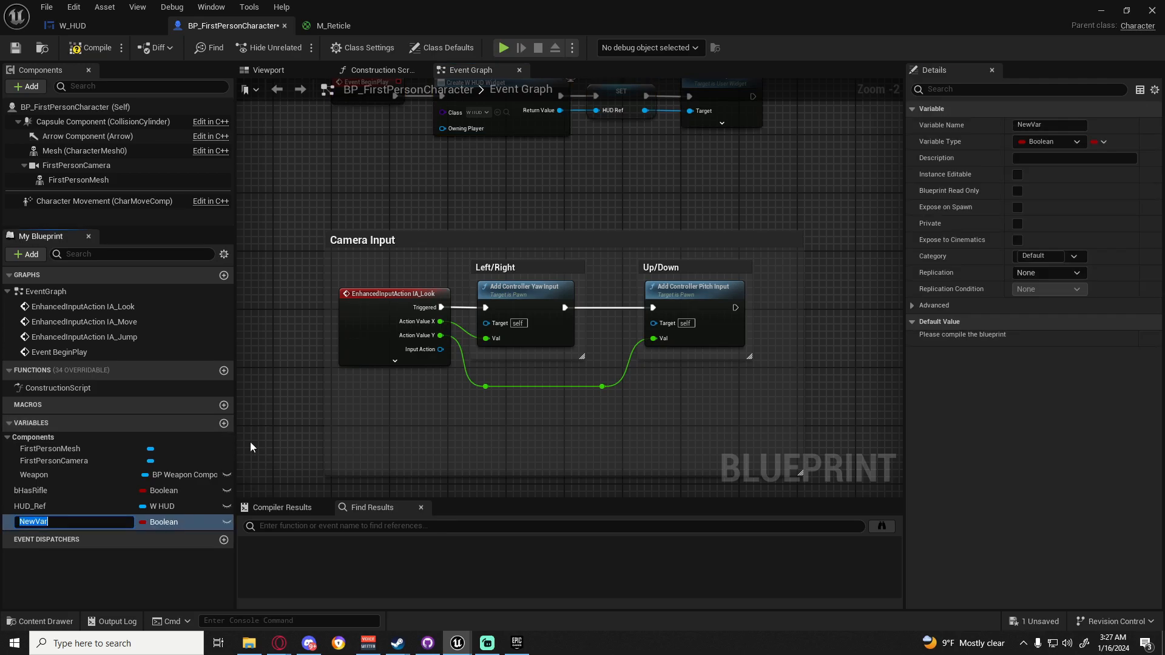
text(Score)
key(Return)
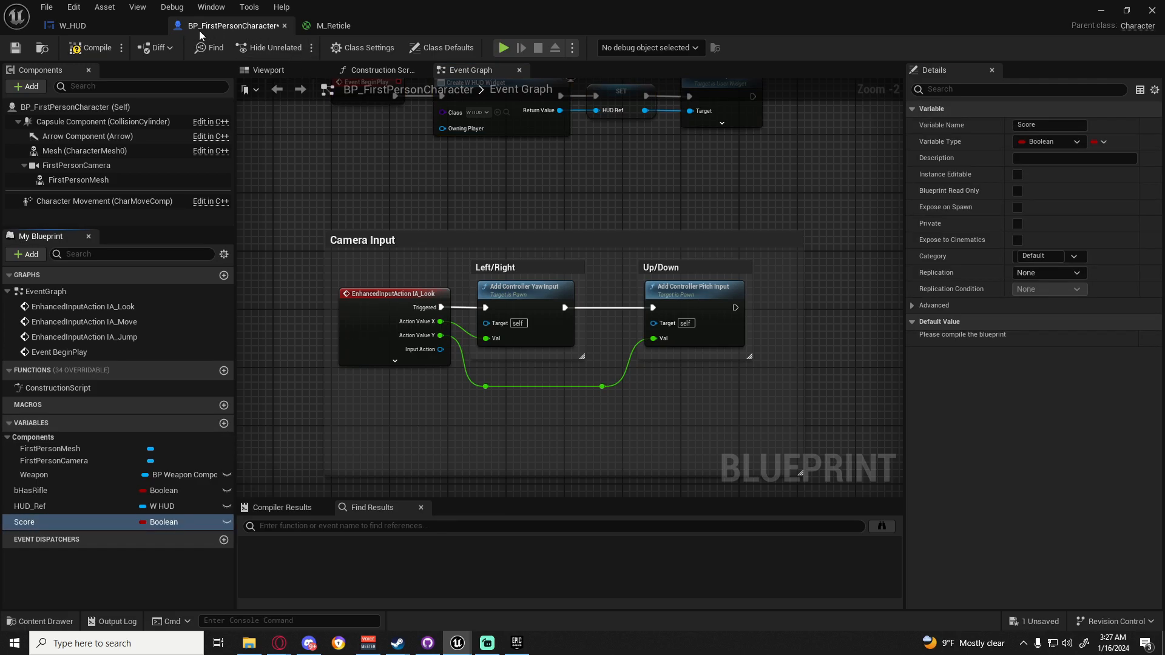
click(176, 525)
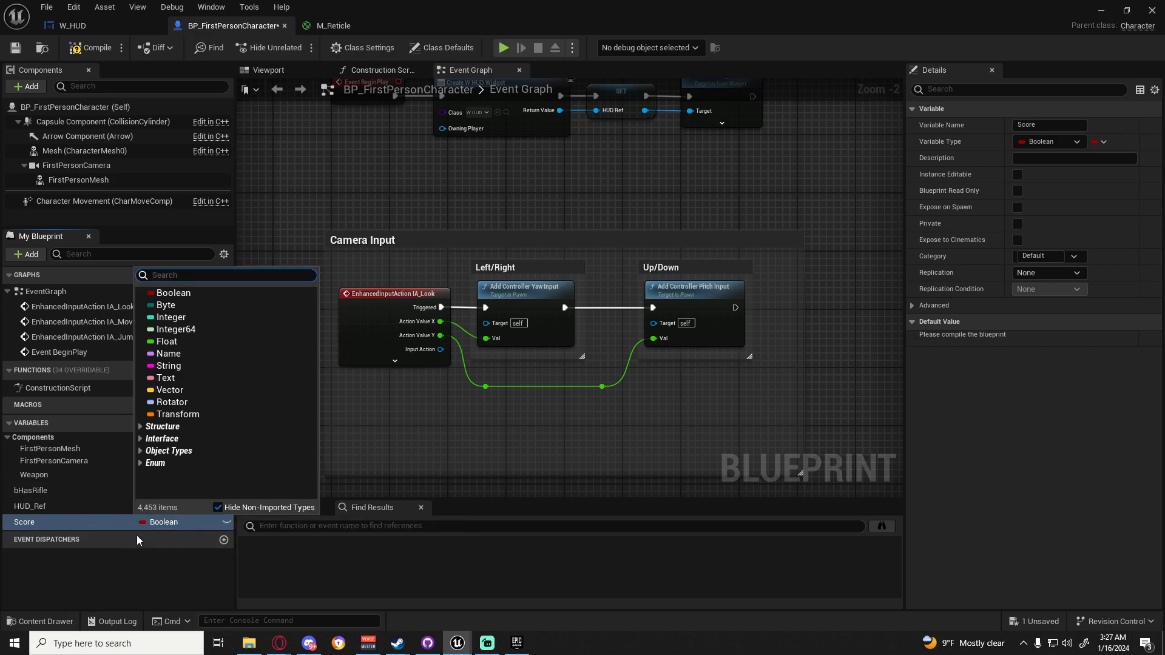
click(194, 323)
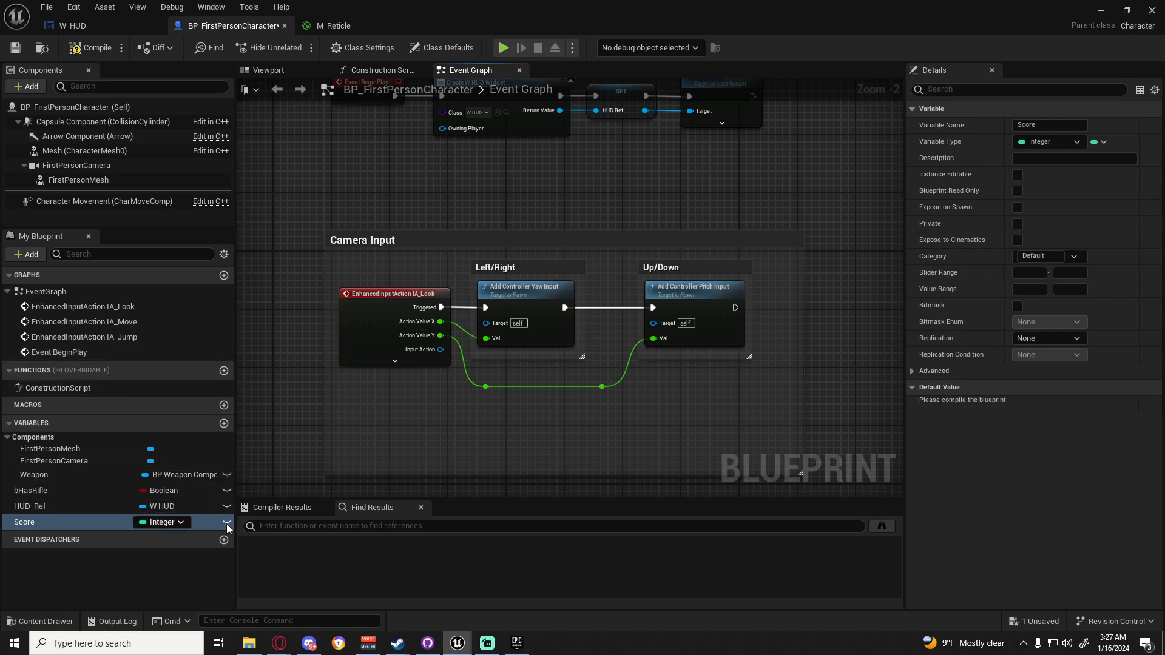
click(91, 47)
key(ctrl+s)
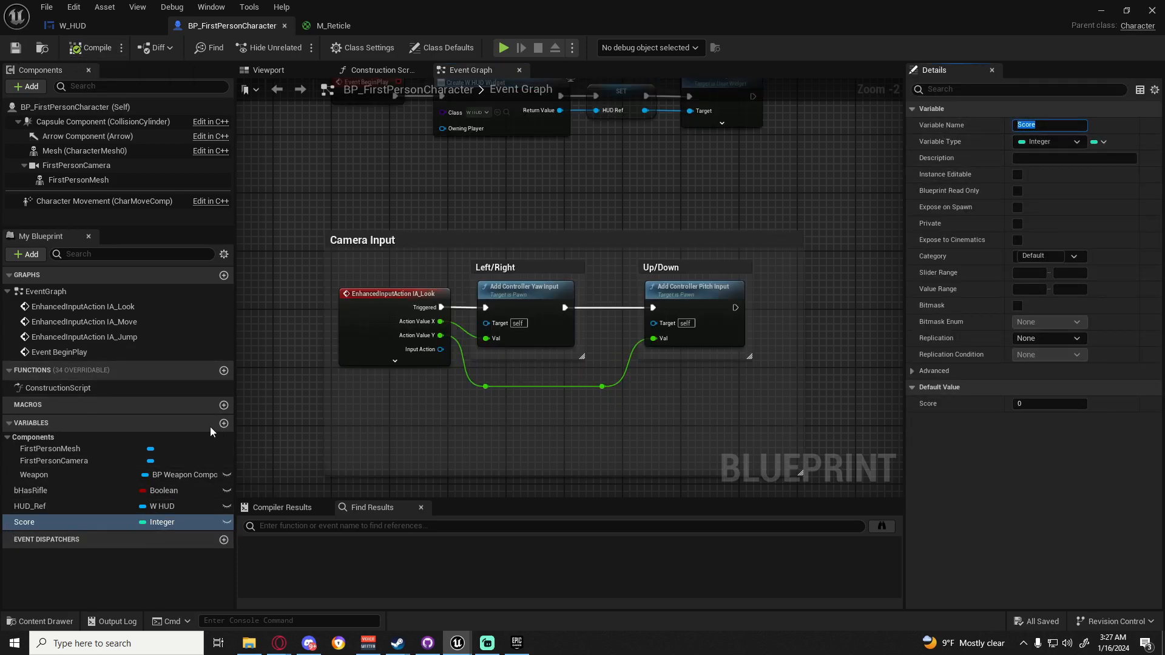
double_click(40, 523)
text(2)
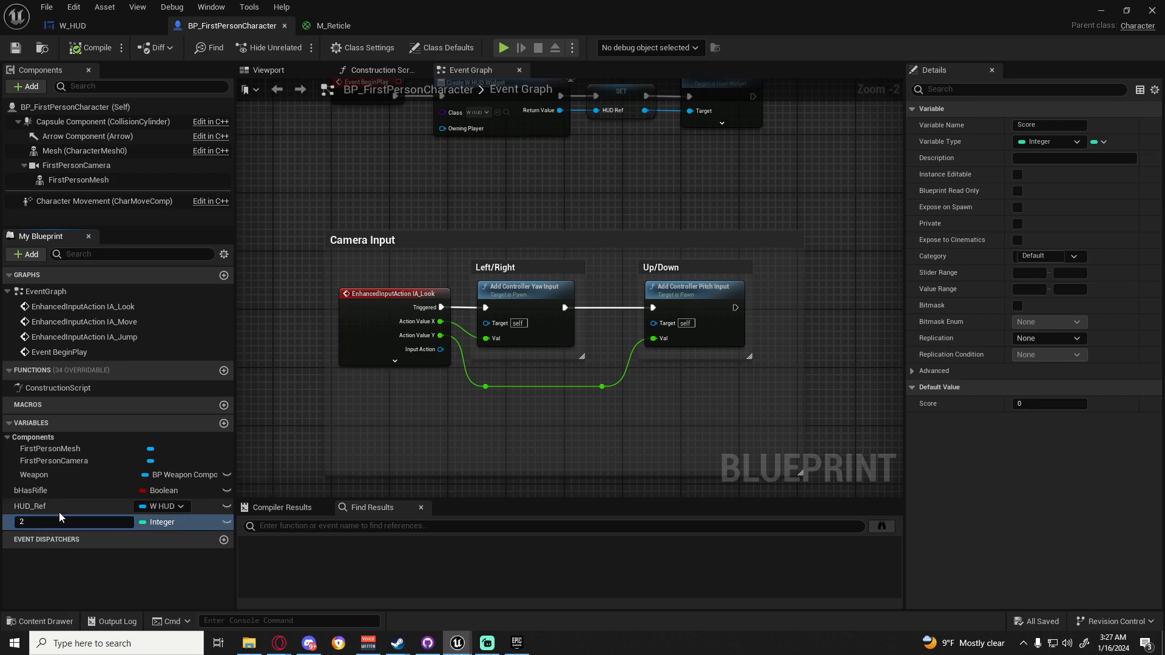
key(BackSpace)
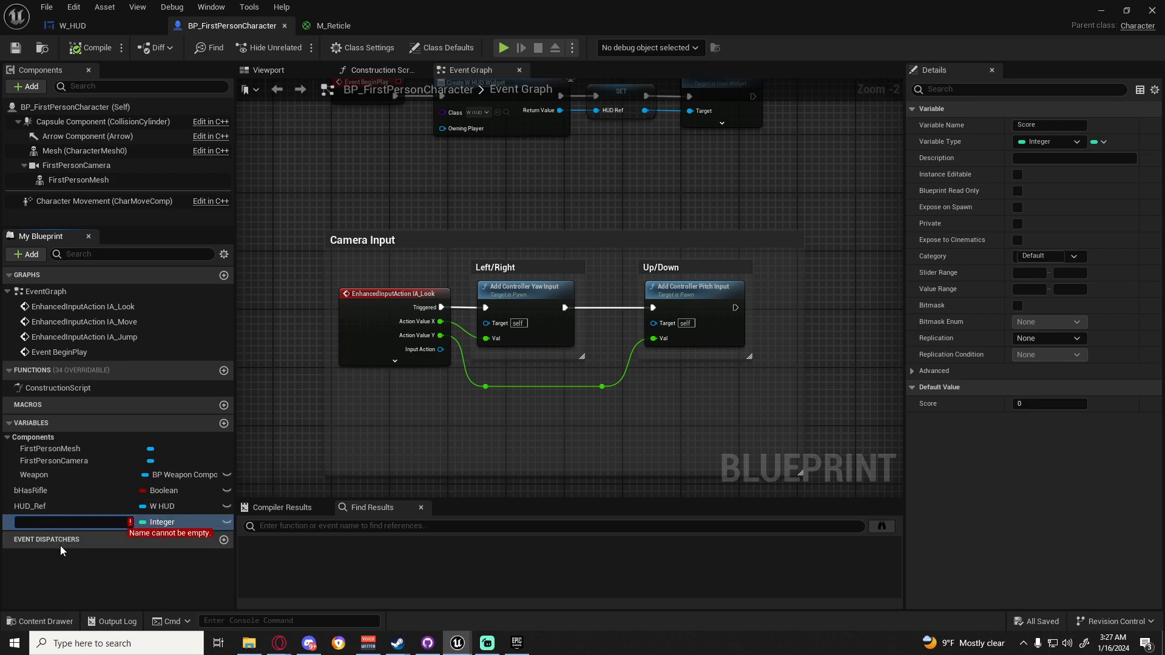
key(Escape)
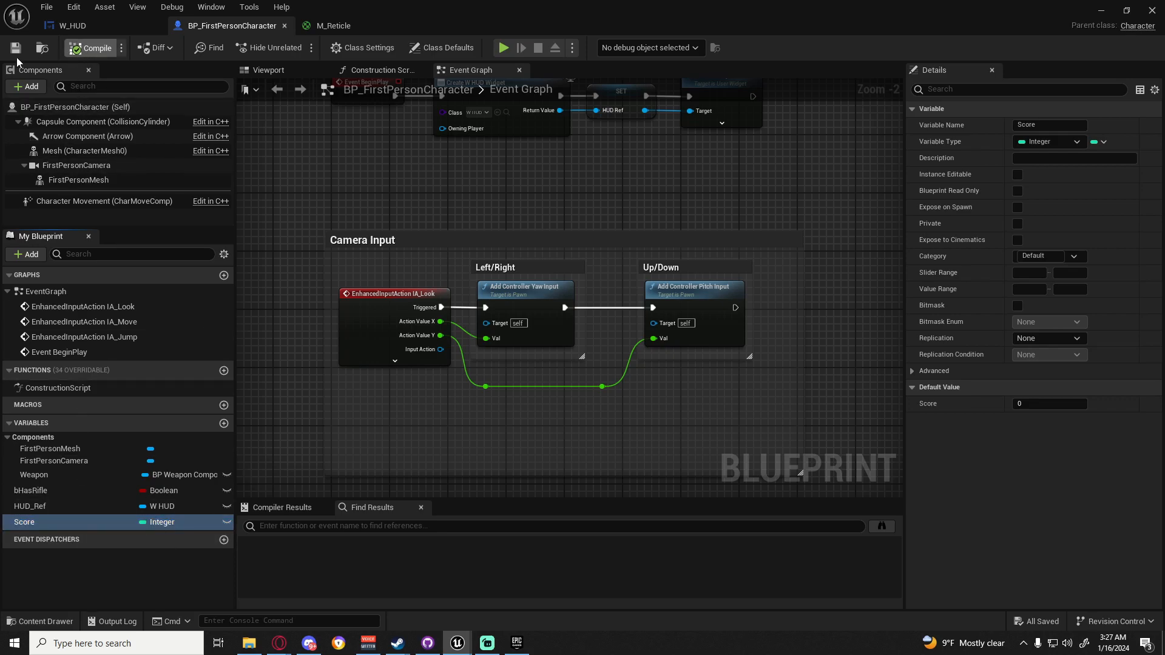
Rename the score text block in W_HUD to Score_Text
click(68, 30)
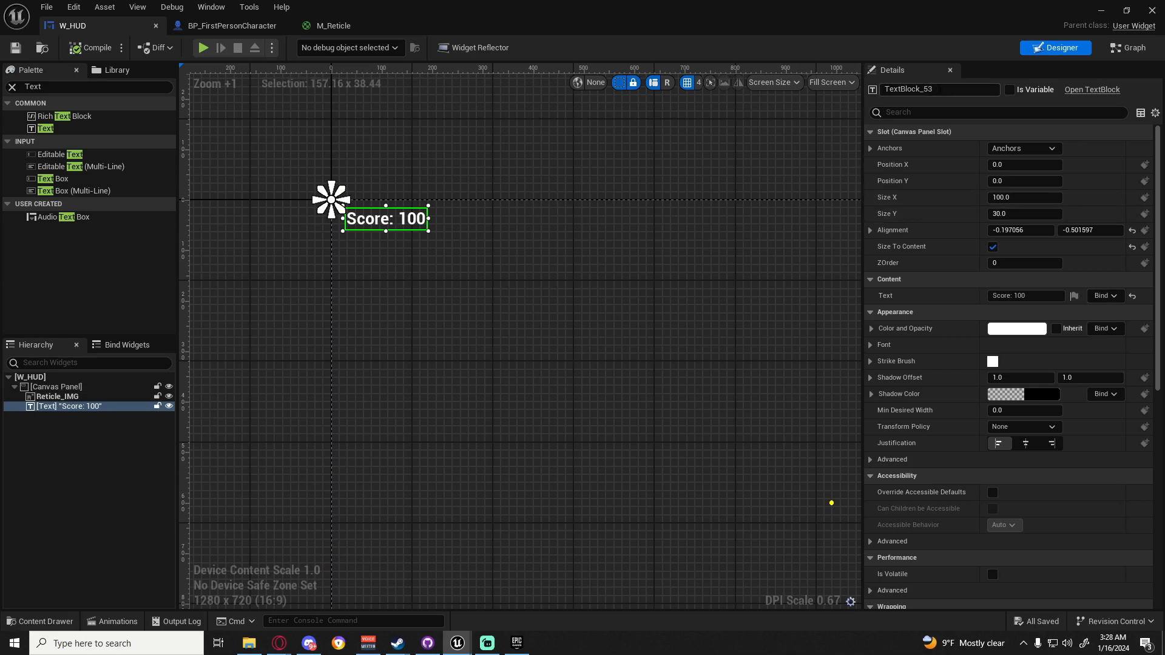
click(950, 89)
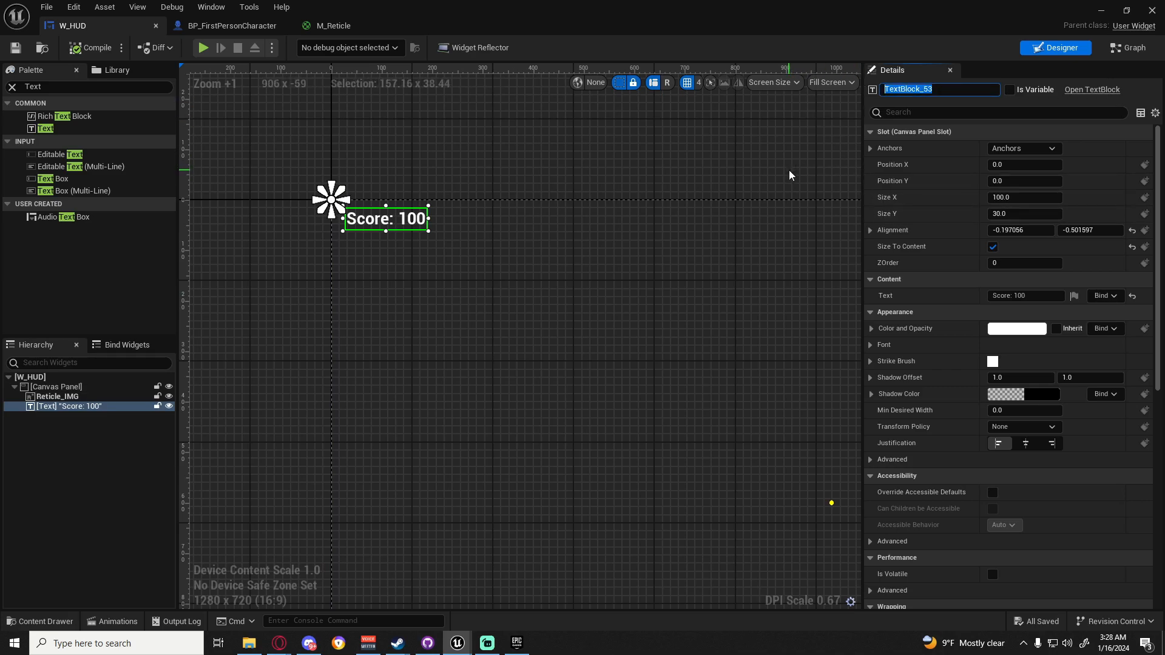
text(Score_Text)
key(Return)
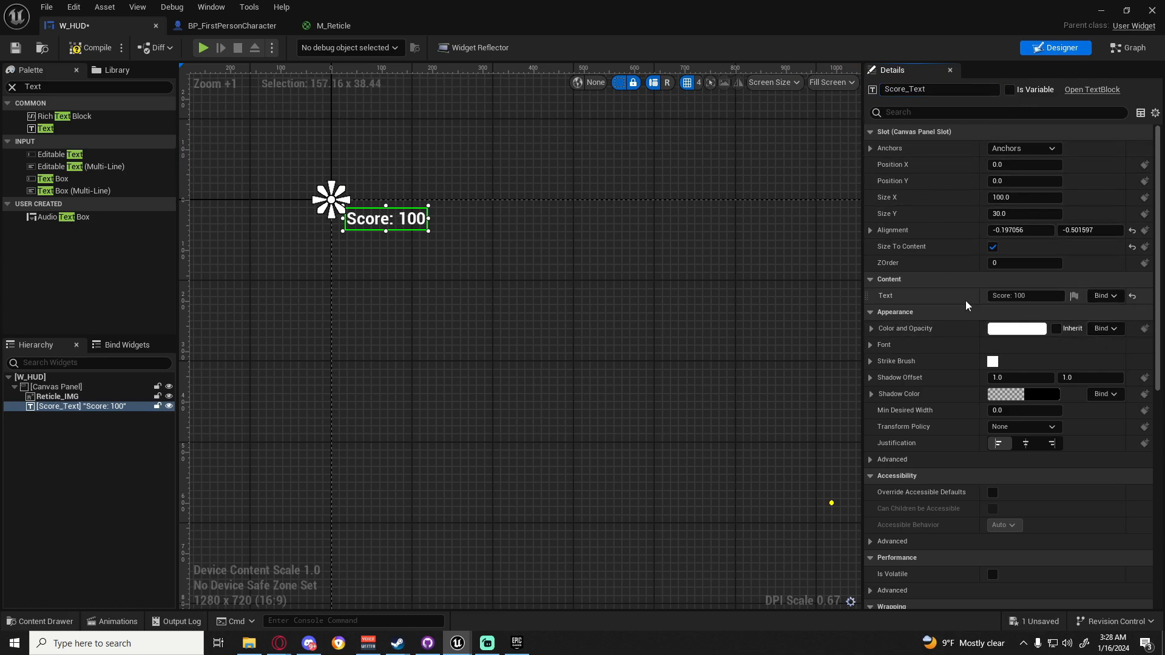
click(1114, 301)
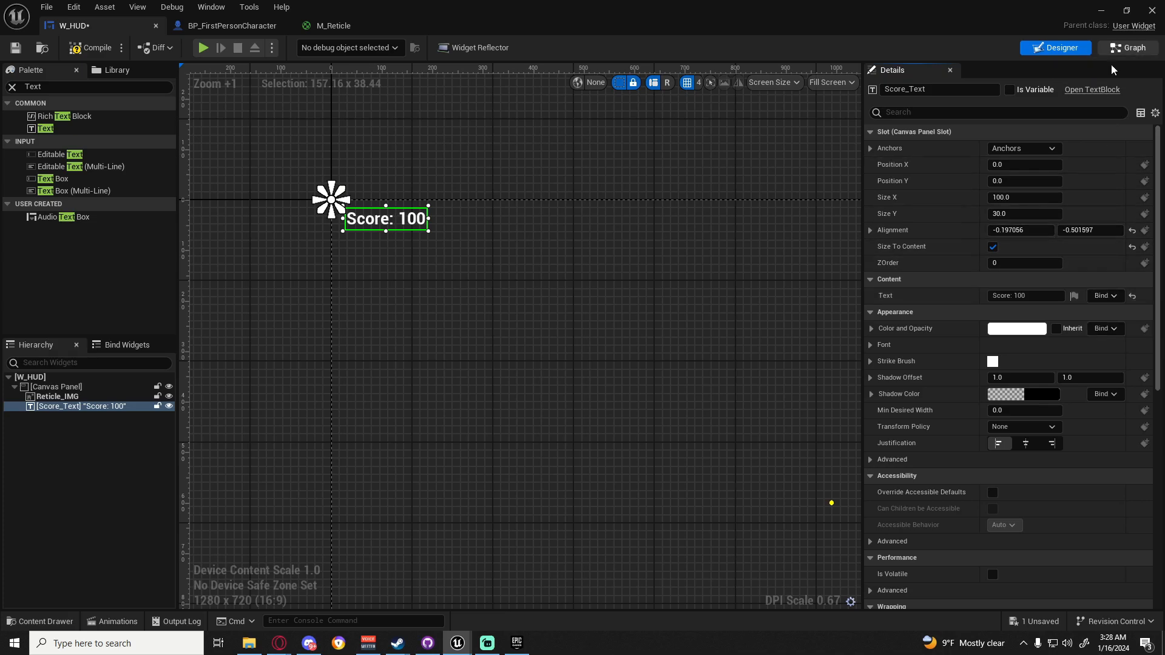
click(1128, 47)
click(1055, 48)
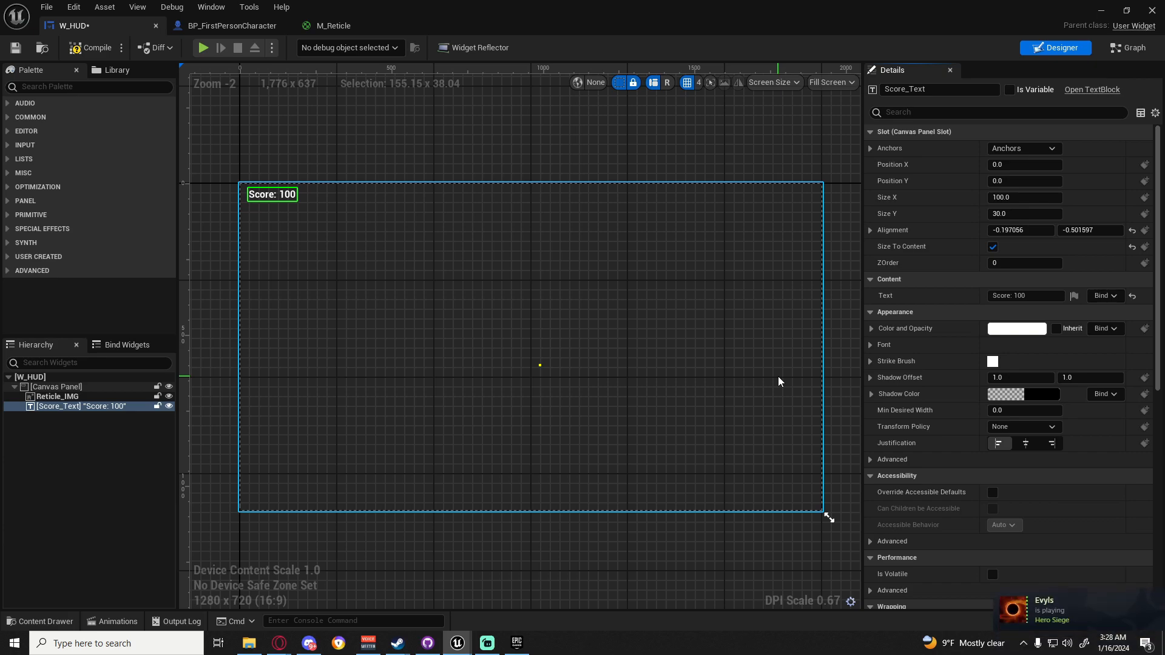
Create a binding function for the score text's Text property and feed its Return Value from a new Format Text node
click(1103, 296)
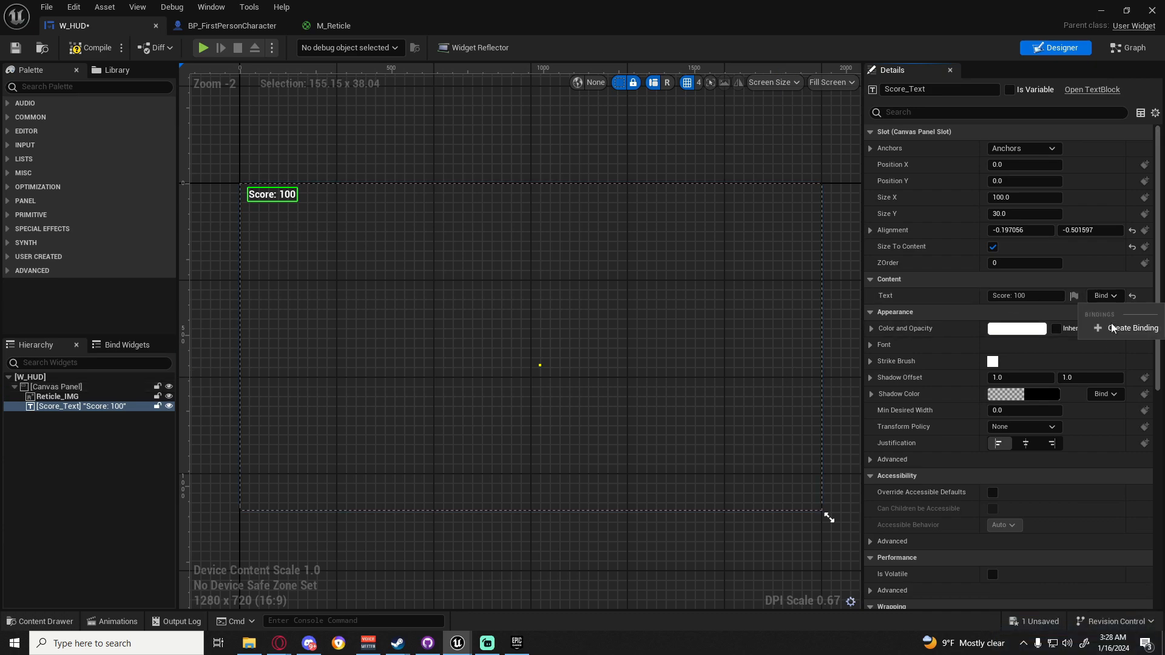
click(1129, 328)
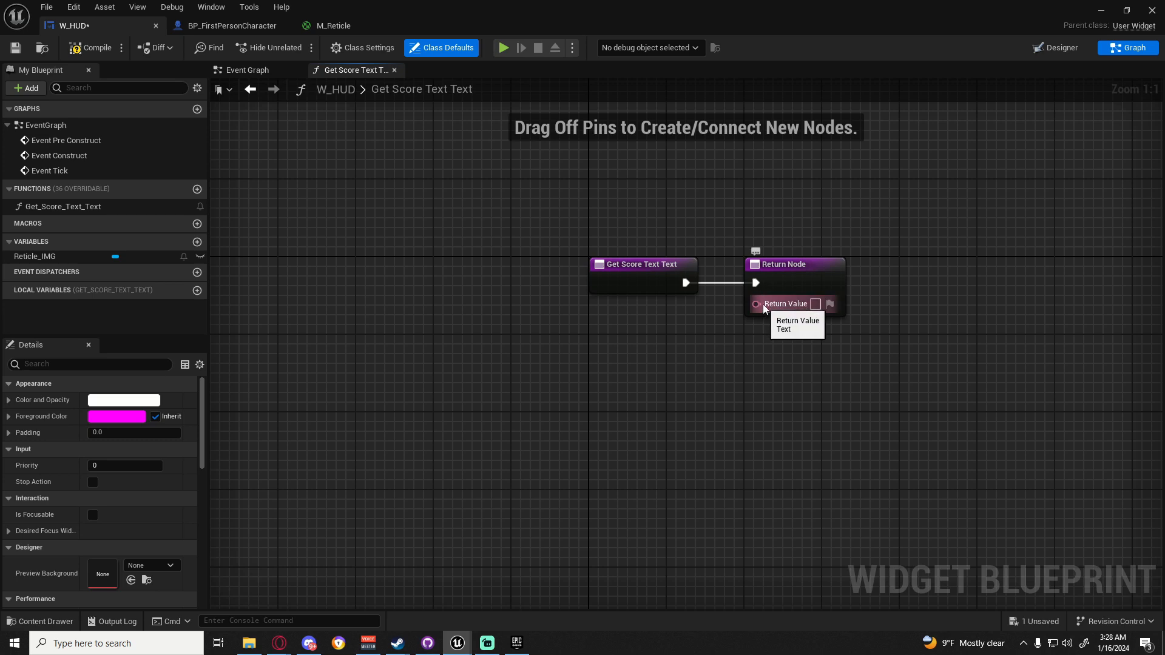
drag(758, 305, 712, 394)
text(format text)
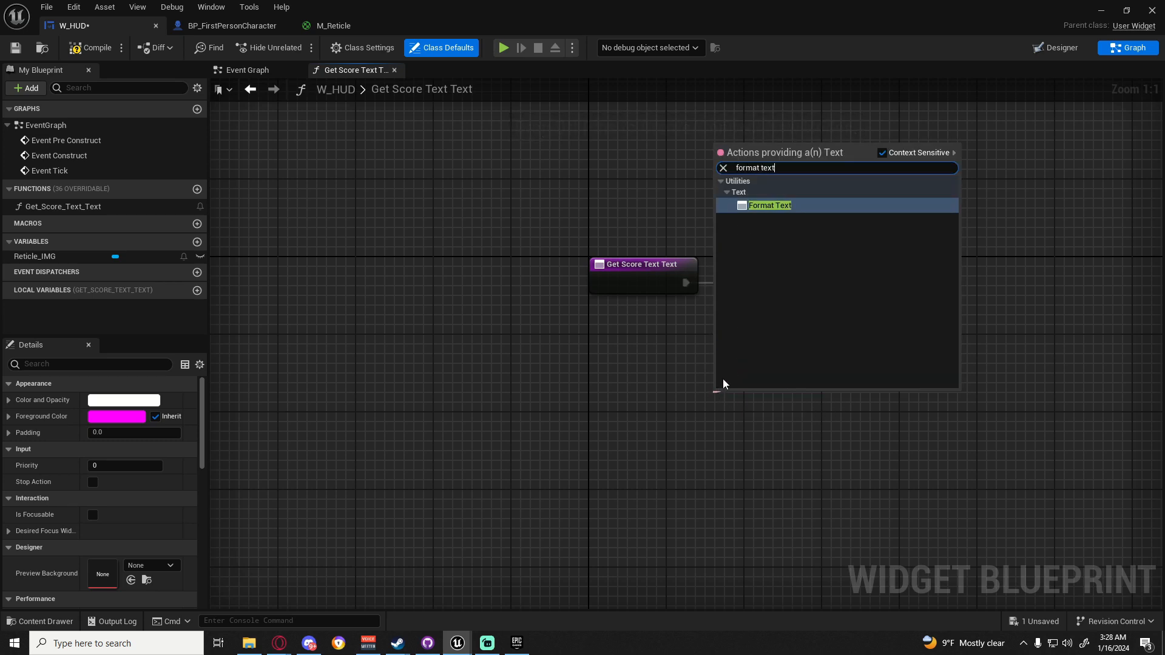
key(Return)
drag(787, 266, 949, 275)
drag(610, 365, 873, 454)
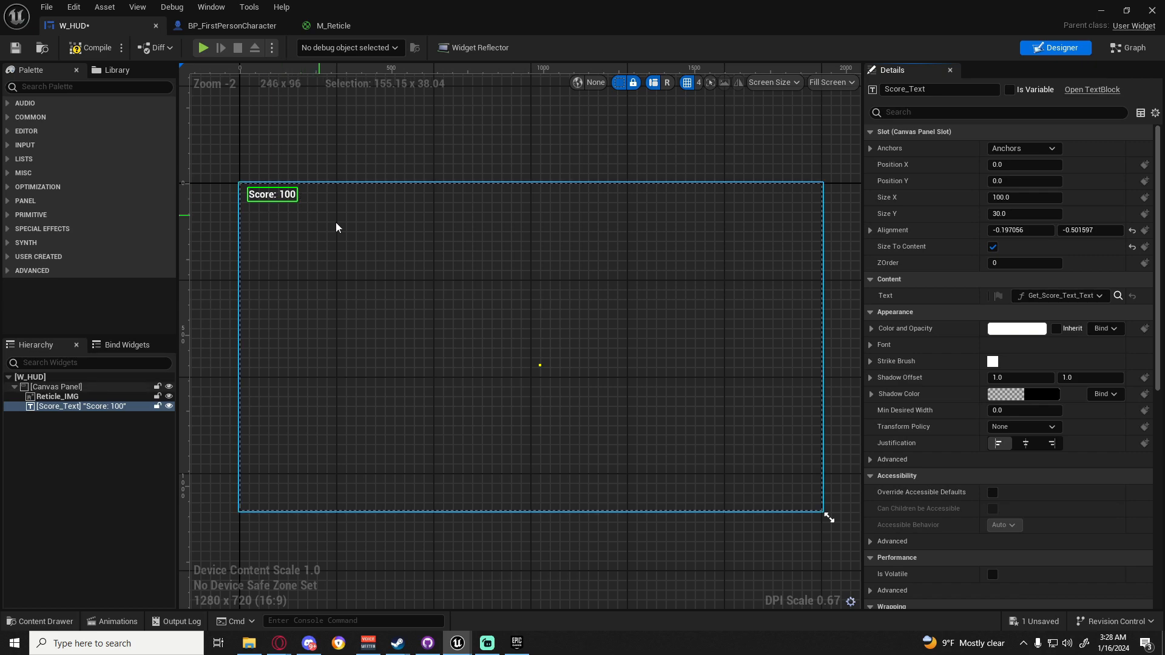
click(1145, 50)
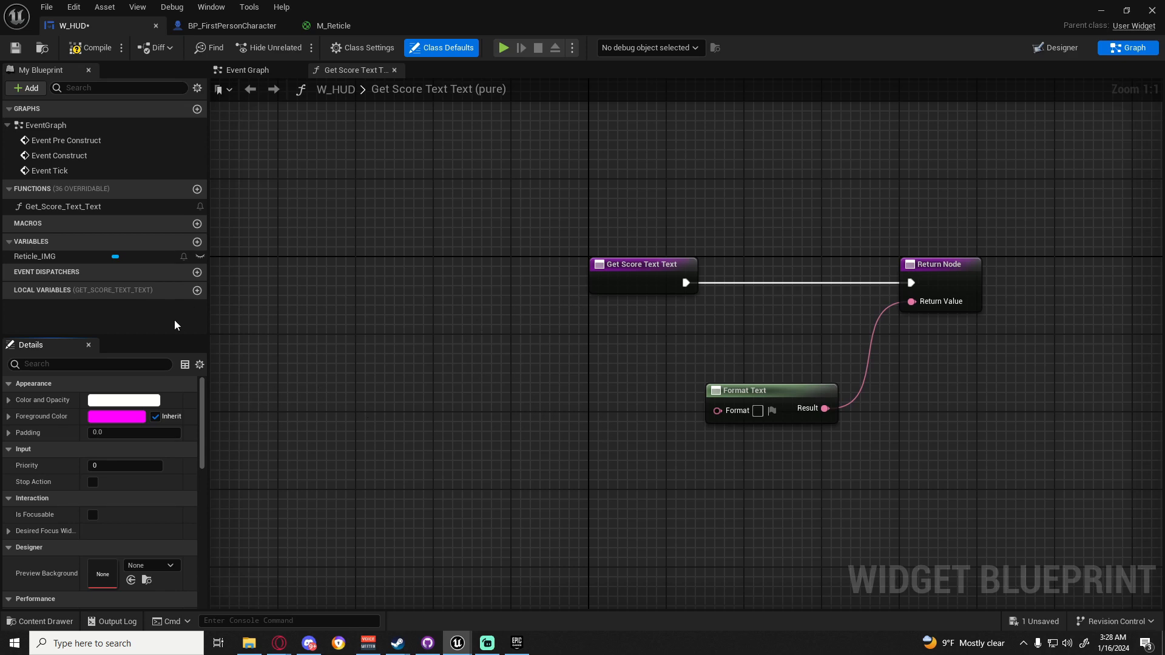
Move the binding function's entry node farther from the Return Node and rename the function Get Score Text
drag(643, 273, 563, 273)
click(226, 26)
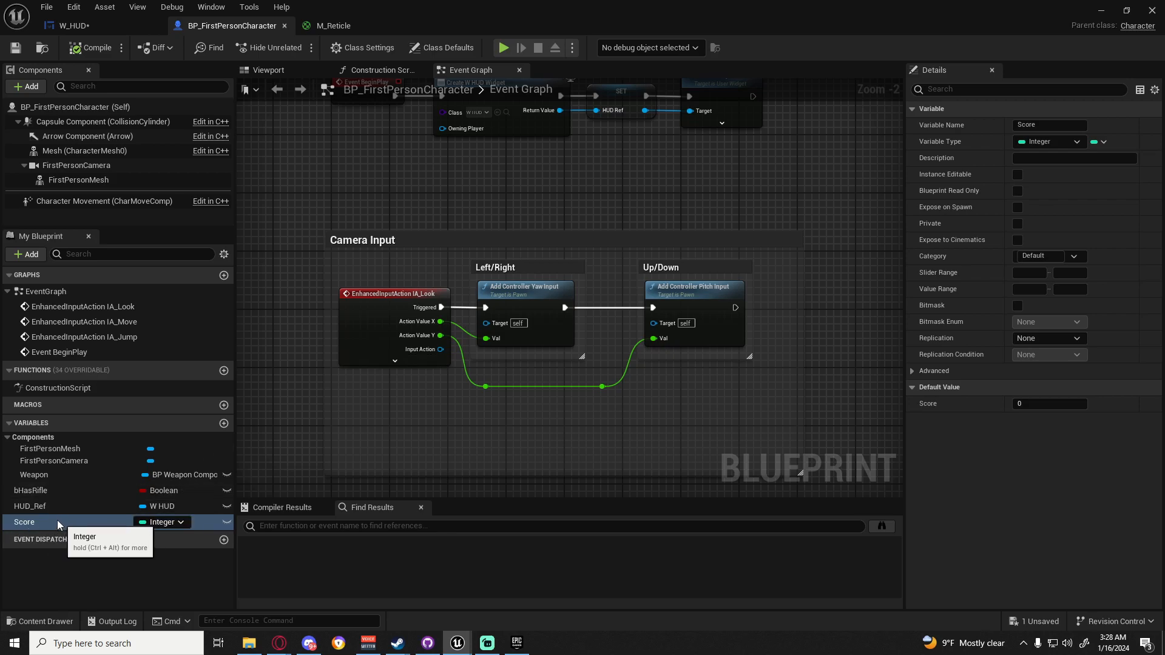
click(89, 29)
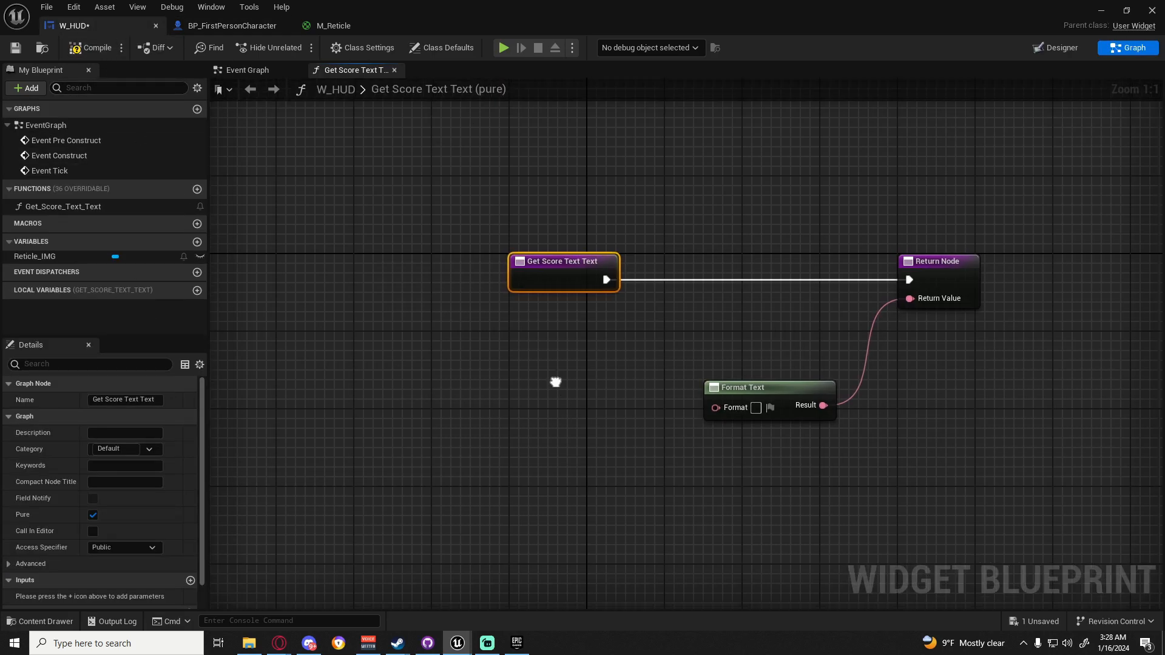
drag(564, 193, 400, 193)
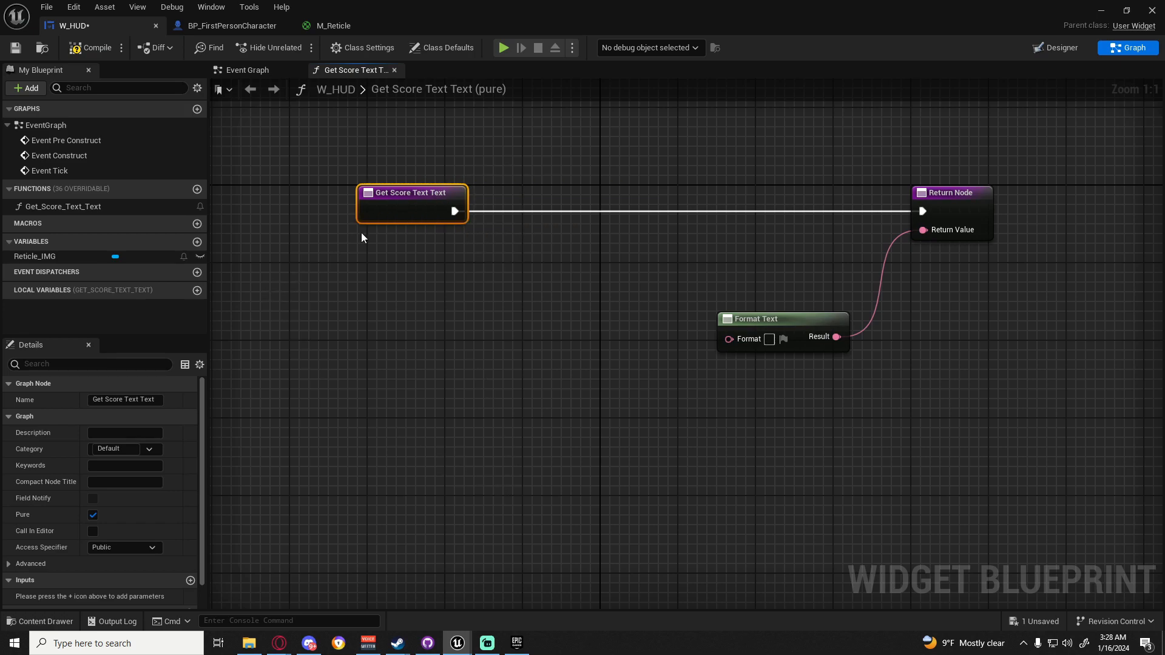
double_click(394, 193)
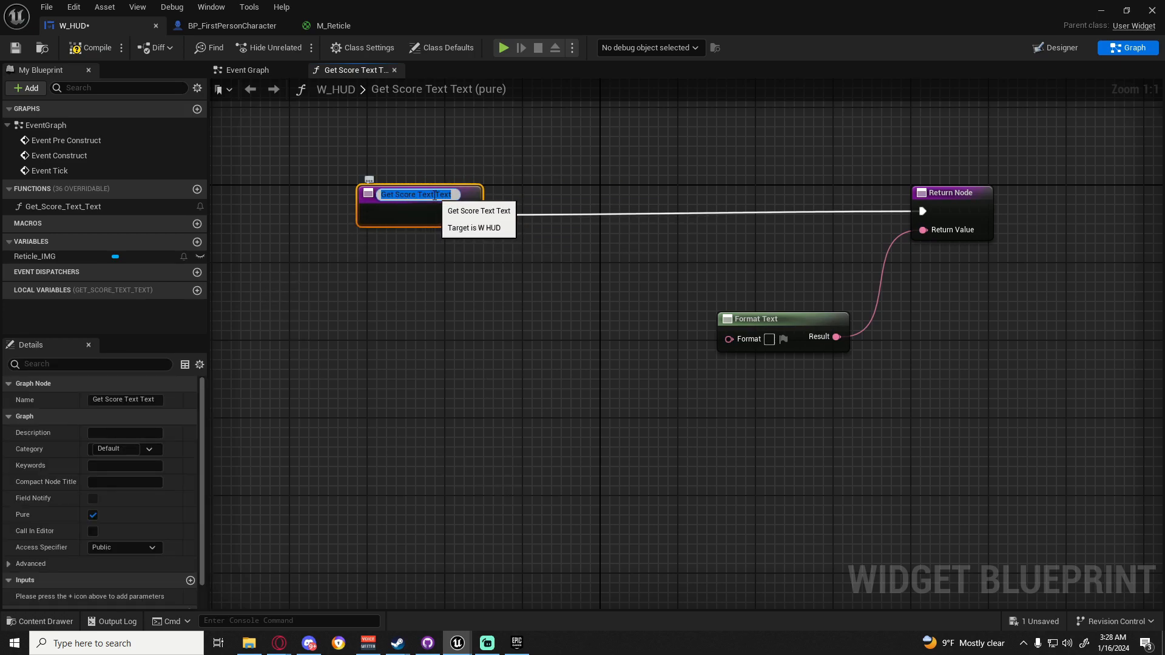
text(Get Score Text)
key(Return)
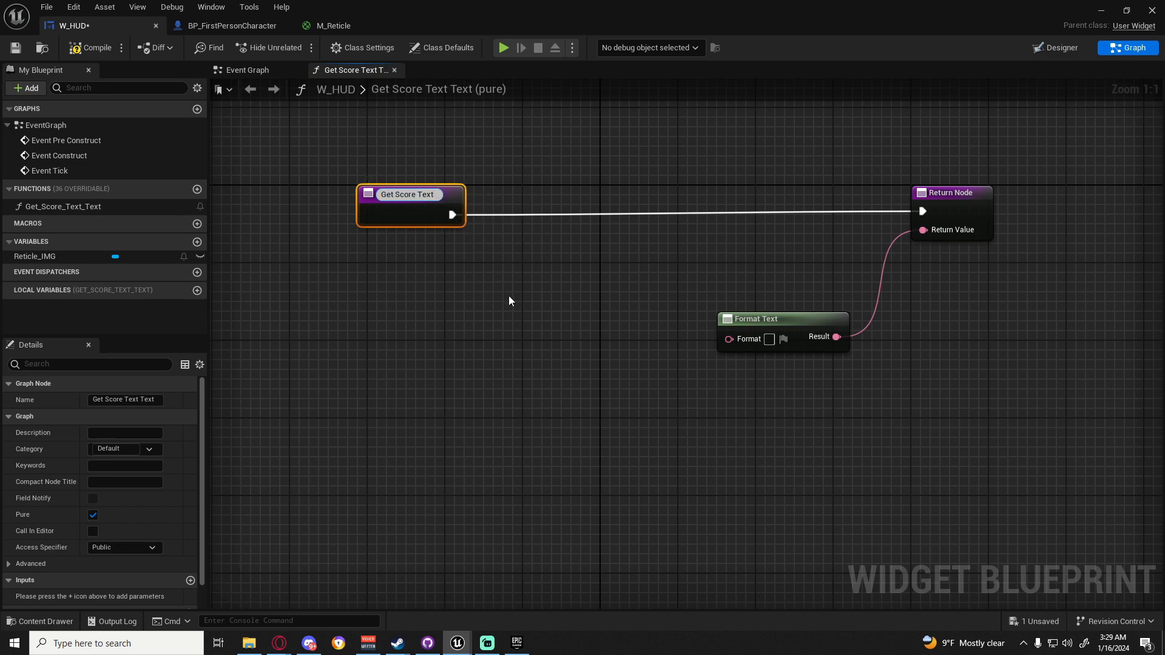
click(504, 314)
drag(437, 211, 485, 212)
click(394, 287)
right_click(393, 286)
text(get)
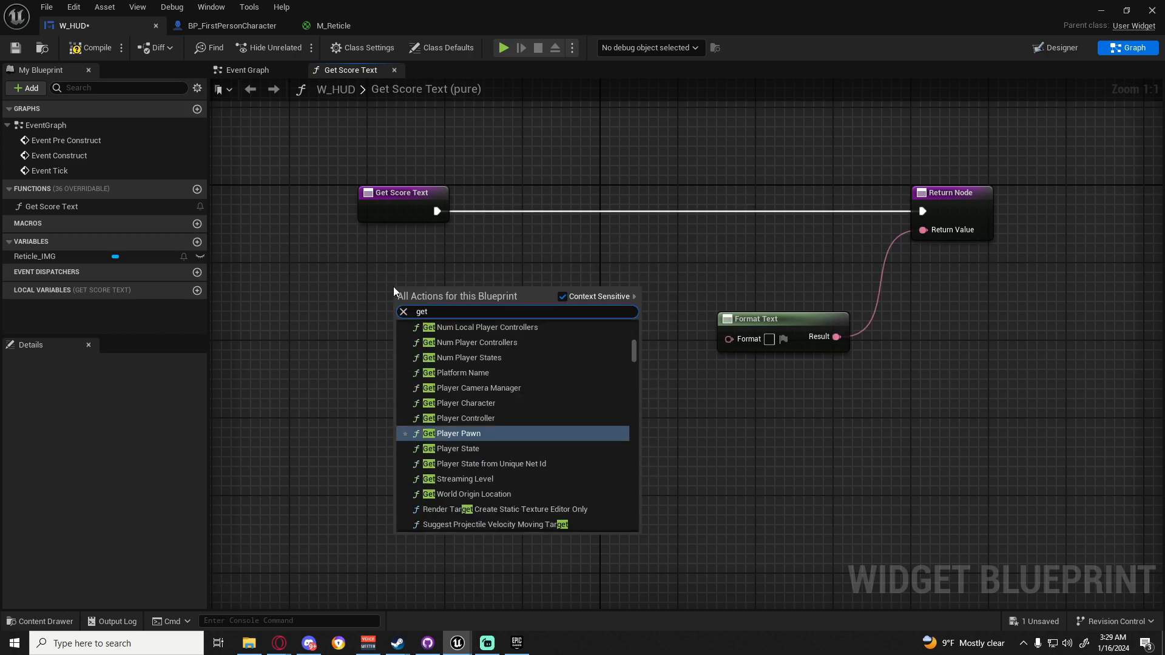
click(344, 273)
Add a Get Player Pawn node and place it below the Get Score Text entry node
right_drag(412, 275, 399, 310)
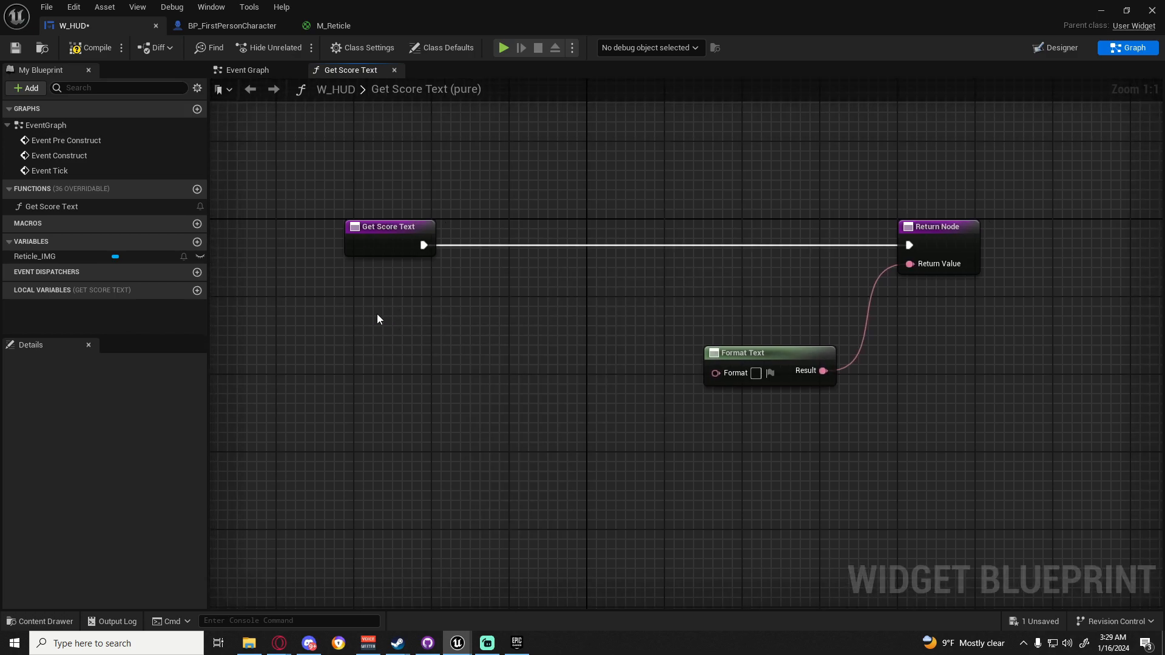
right_click(376, 314)
text(get player pawn)
key(Return)
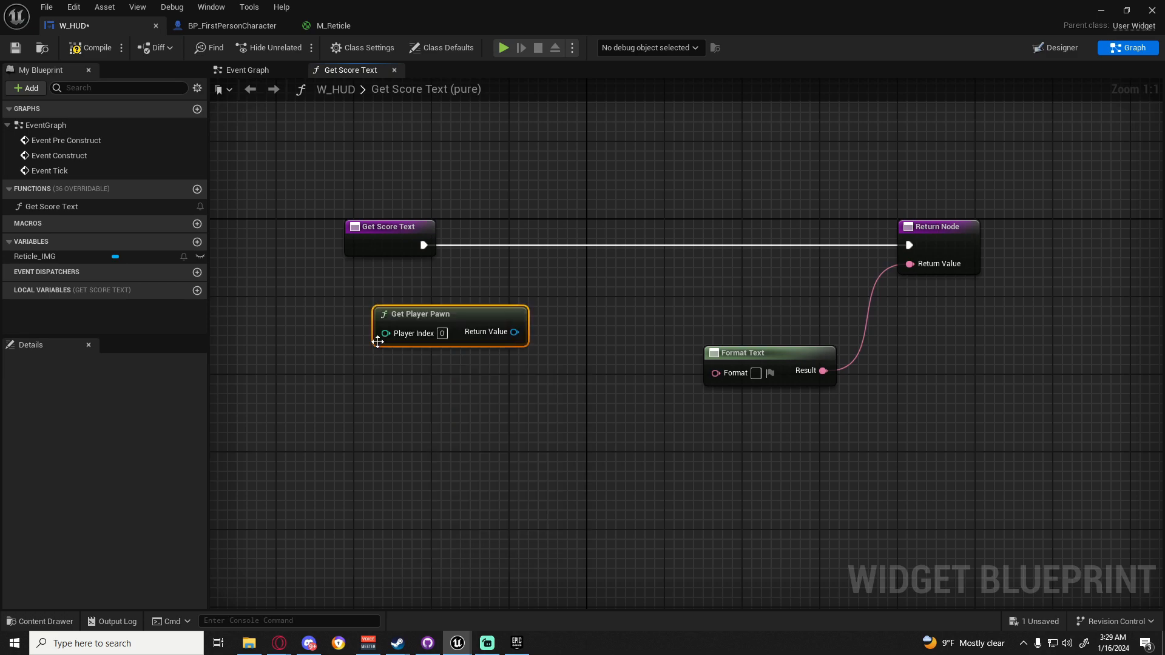
drag(401, 315, 342, 344)
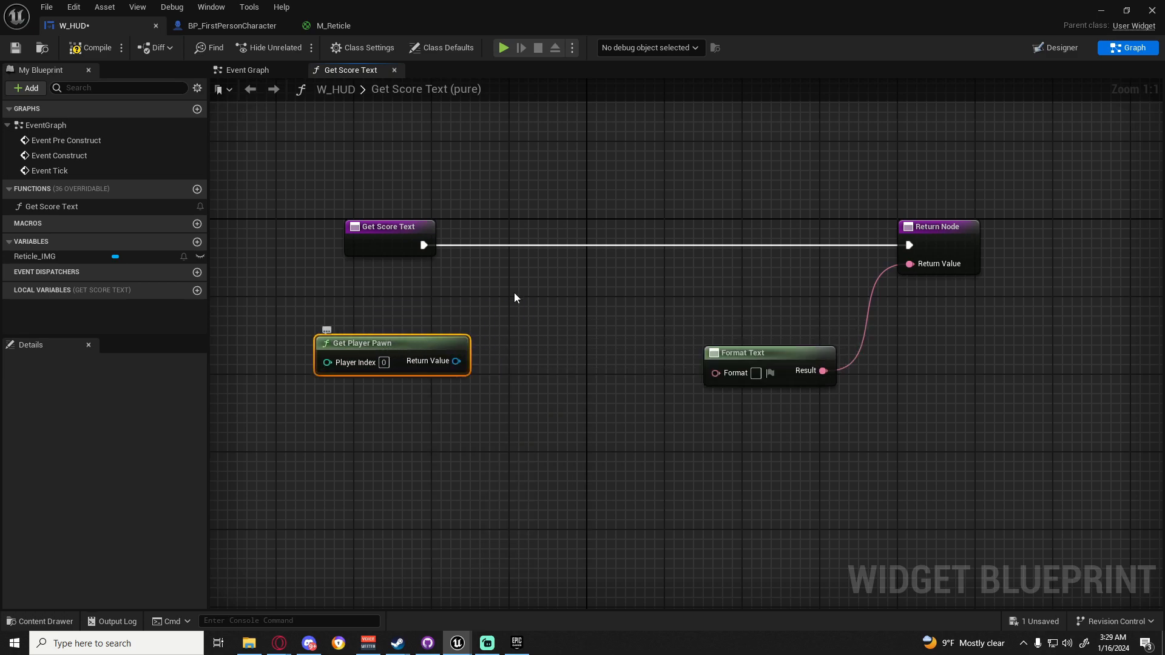
drag(278, 293, 565, 432)
drag(288, 305, 502, 405)
Cast the Get Player Pawn return value to BP_FirstPersonCharacter
drag(456, 361, 516, 297)
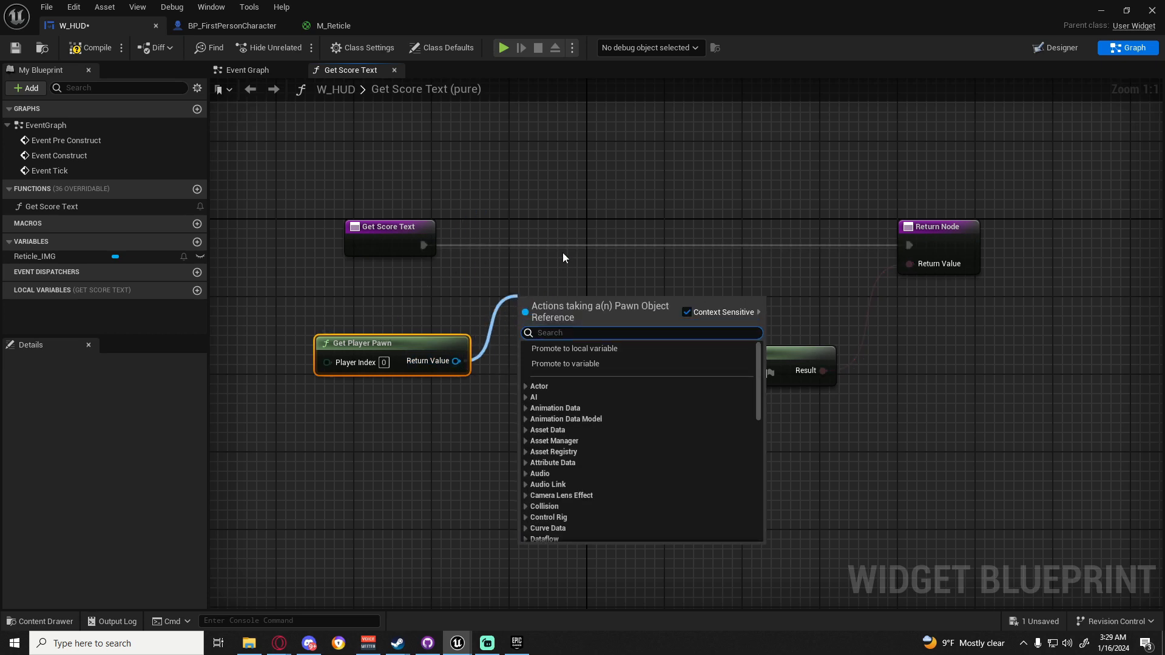
text(get)
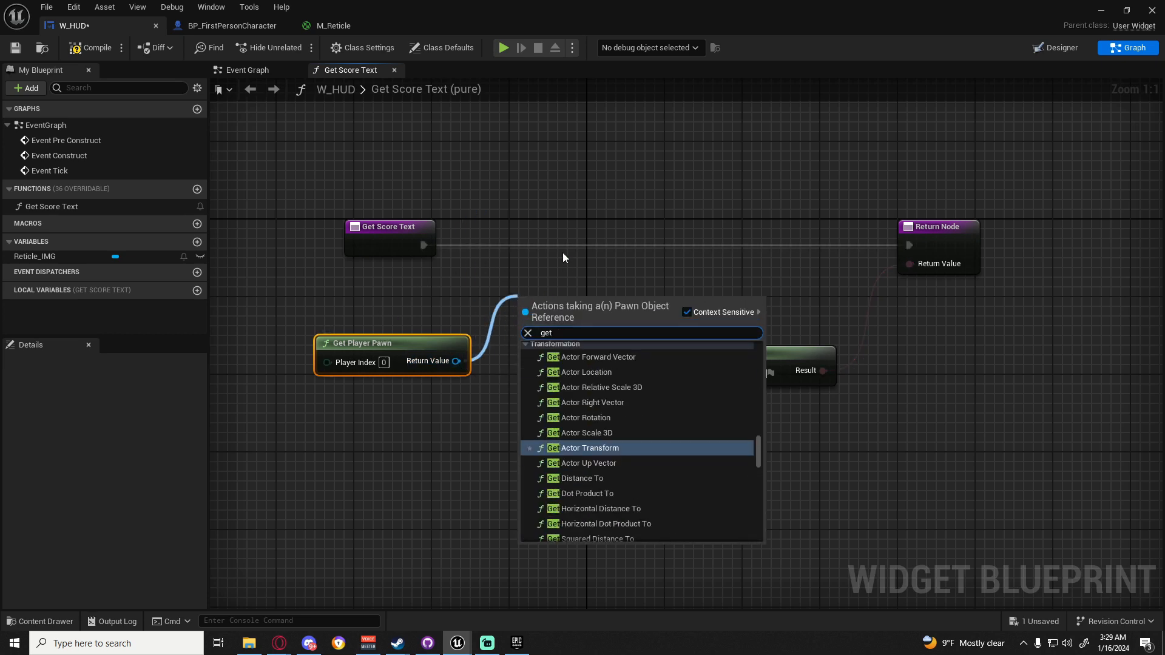
key(BackSpace)
key(BackSpace)
key(BackSpace)
text(Ca)
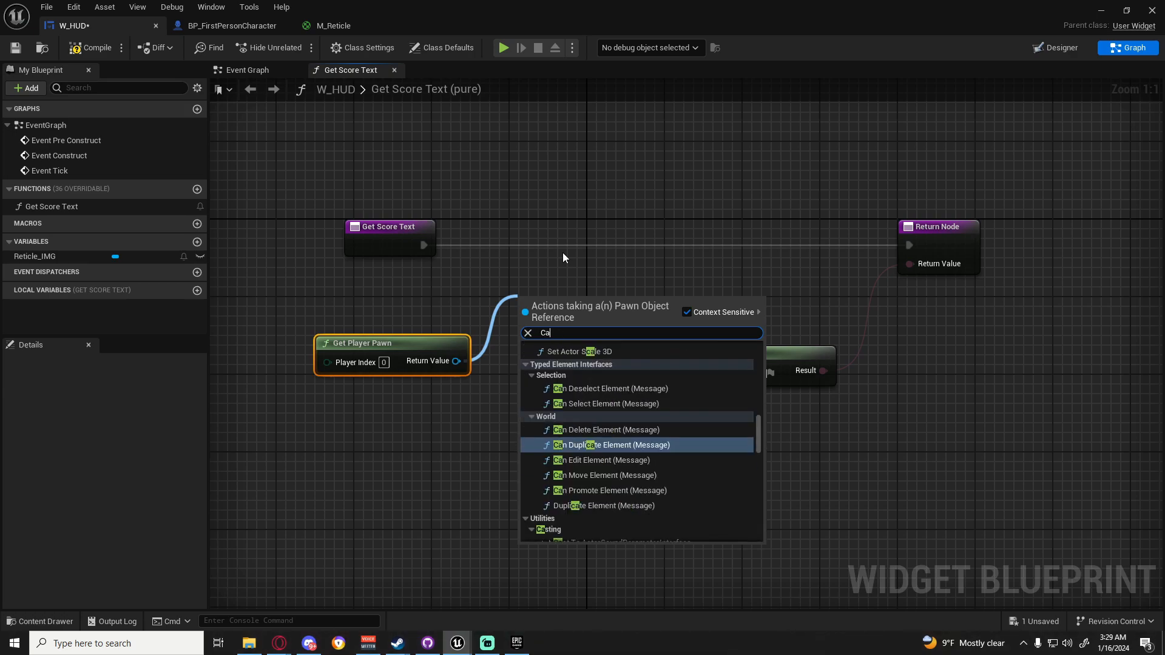
text(st To First)
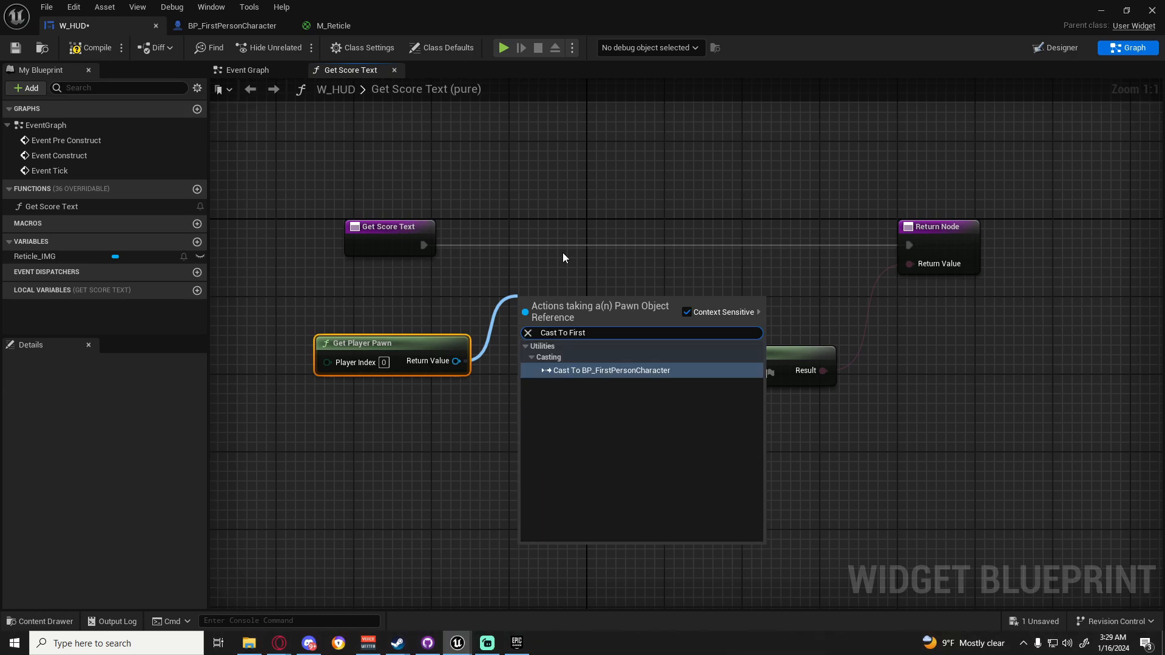
key(Return)
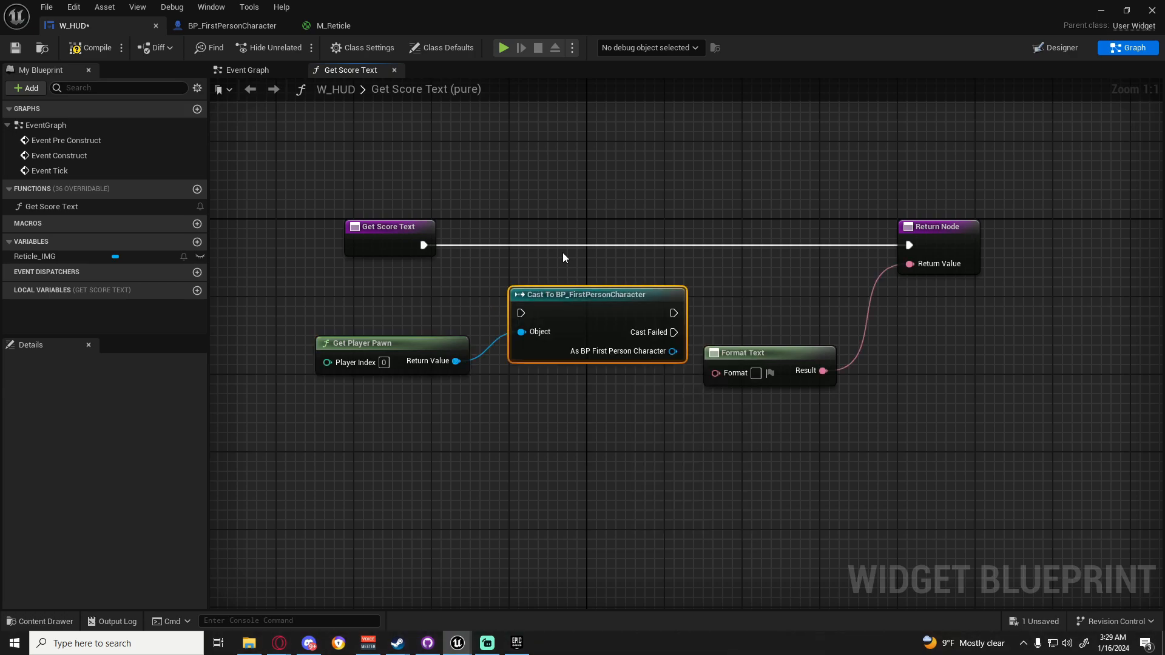
Connect the Get Score Text entry's execution to the cast node and line up the entry, cast and player pawn nodes
drag(521, 313, 423, 245)
drag(556, 311, 535, 246)
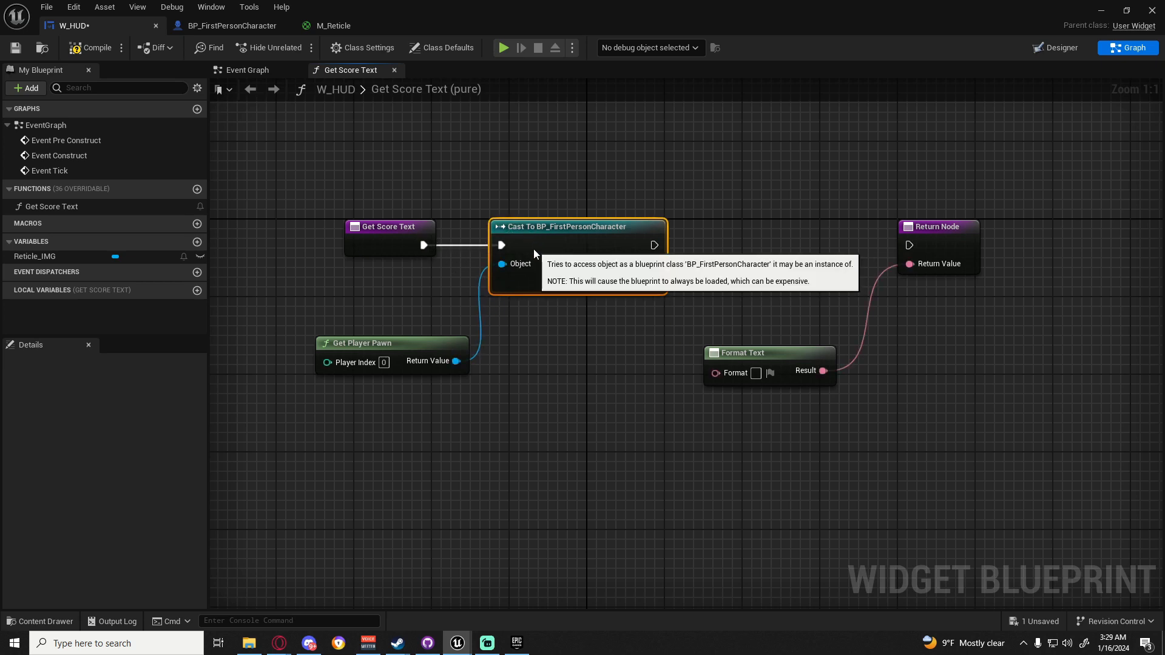
drag(344, 207, 537, 239)
drag(539, 236, 499, 236)
drag(393, 344, 314, 304)
Get the Score variable from the cast's BP First Person Character output and move the Format Text node aside to make room
right_drag(606, 335, 464, 309)
drag(472, 261, 501, 271)
text(get score)
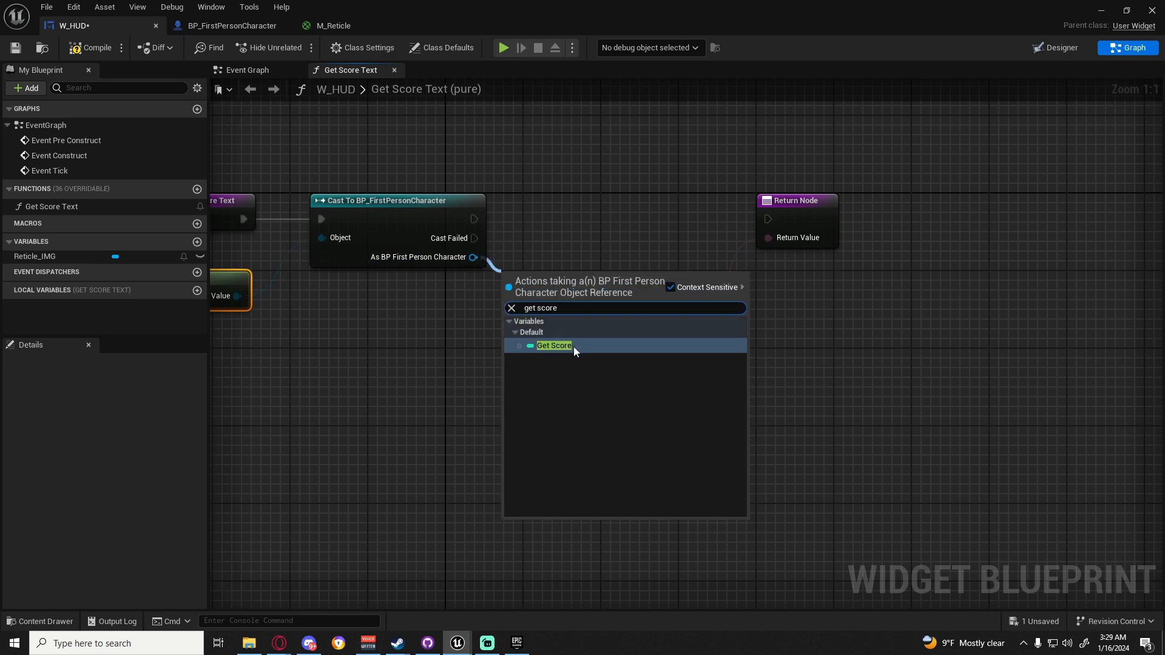
click(573, 347)
drag(584, 282, 733, 327)
drag(585, 305, 634, 416)
click(570, 284)
key(Delete)
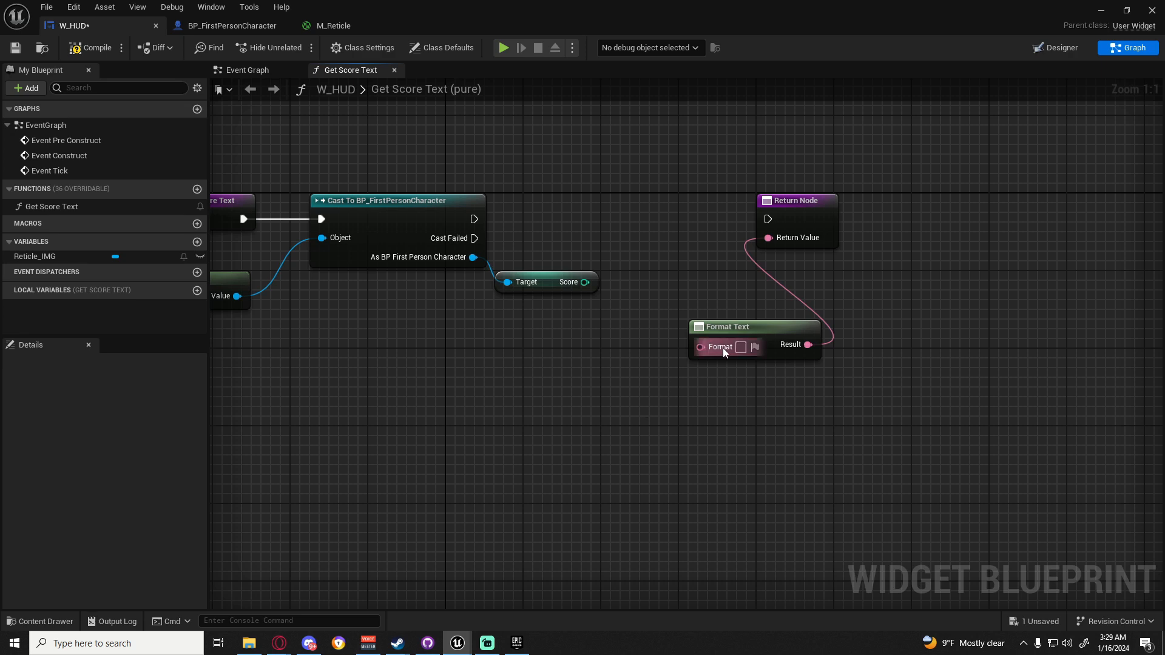
Move the Format Text node closer to the Score getter and set its format to "Score: {Score}"
drag(718, 345, 687, 334)
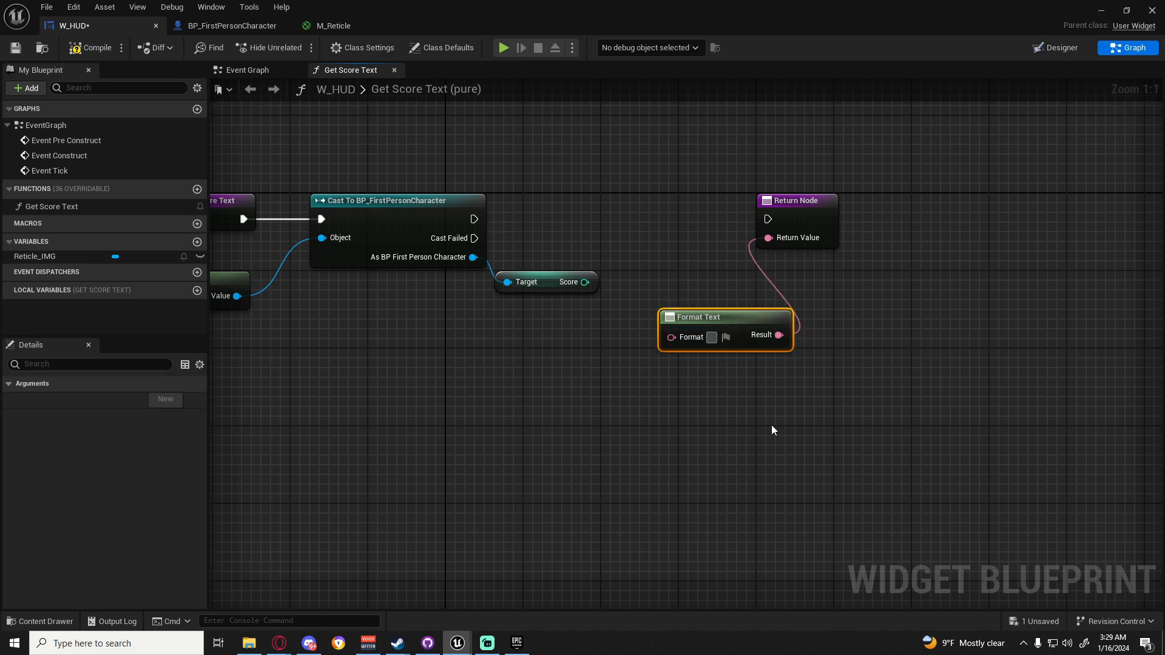
text(Score:)
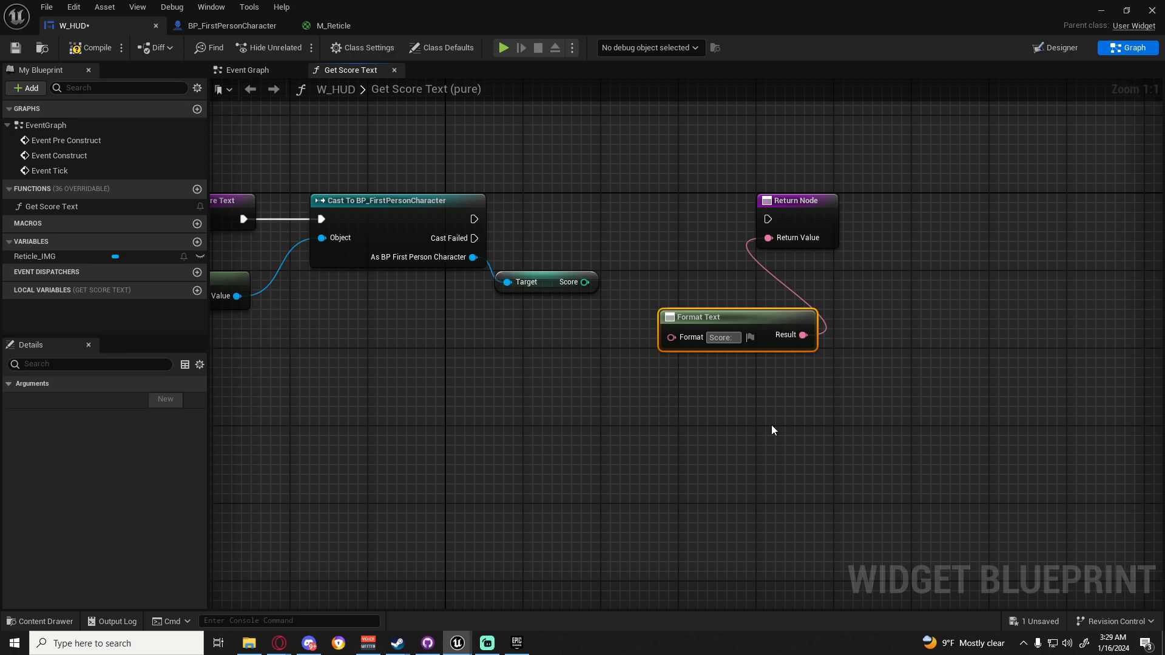
text({})
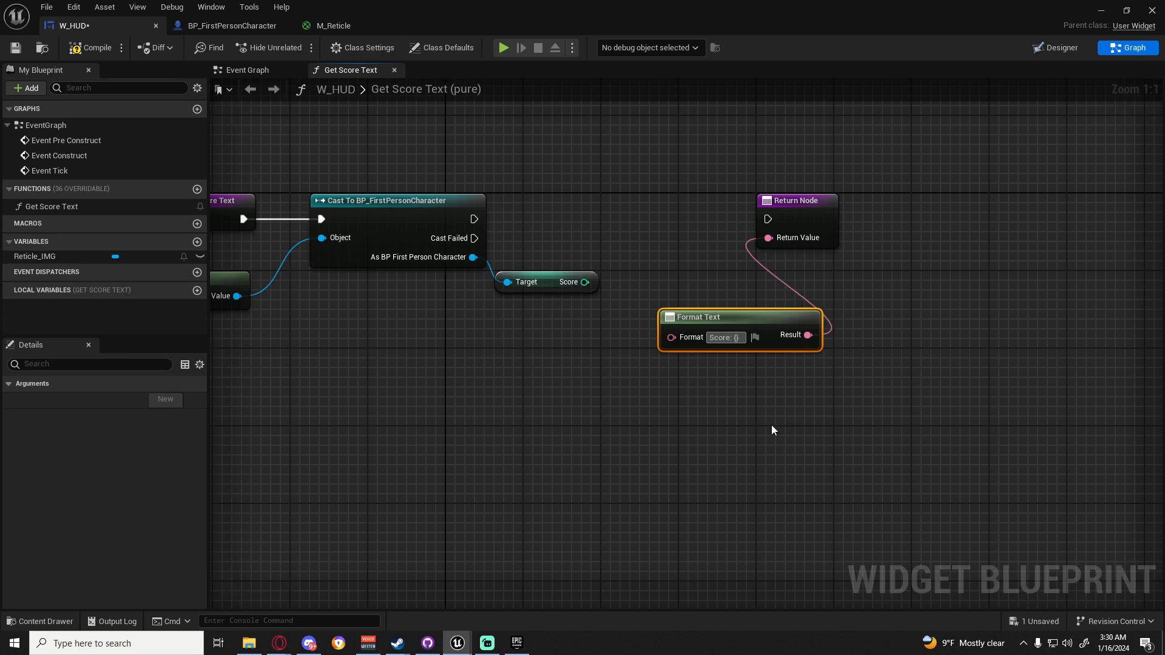
key(BackSpace)
key(BackSpace)
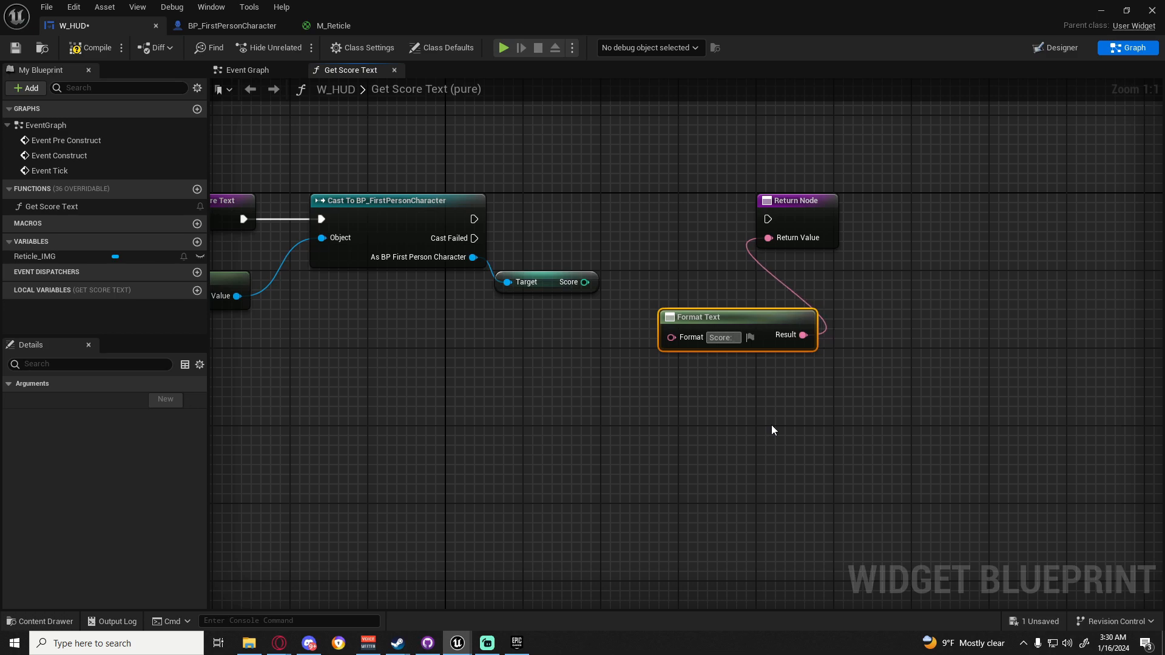
text({)
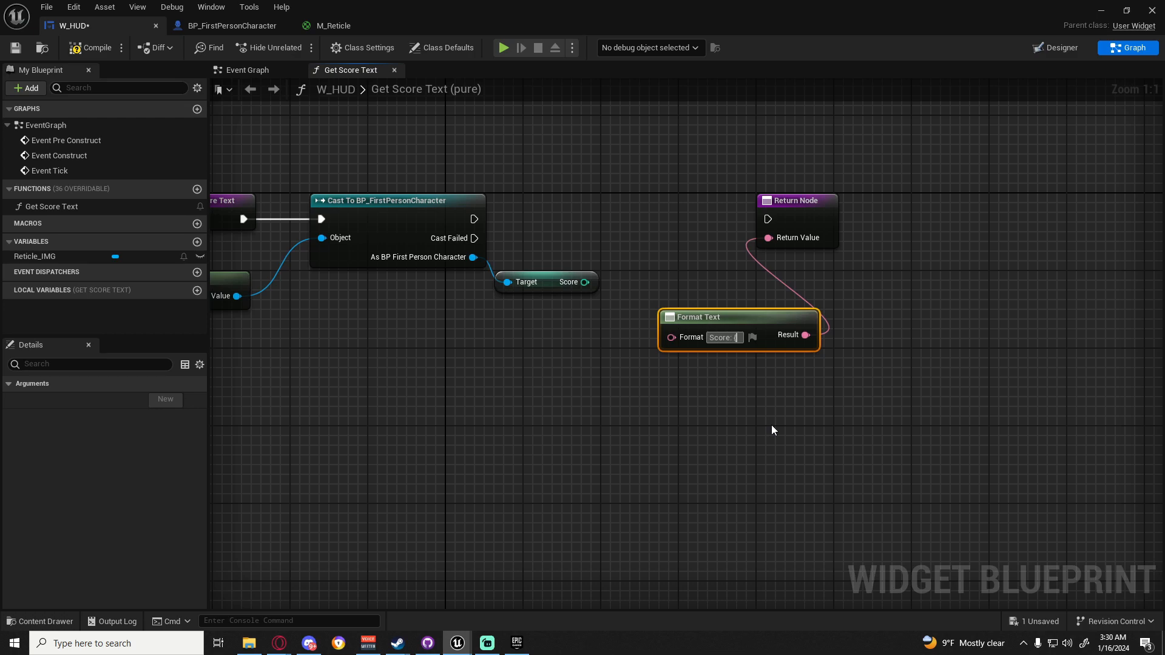
text(Score})
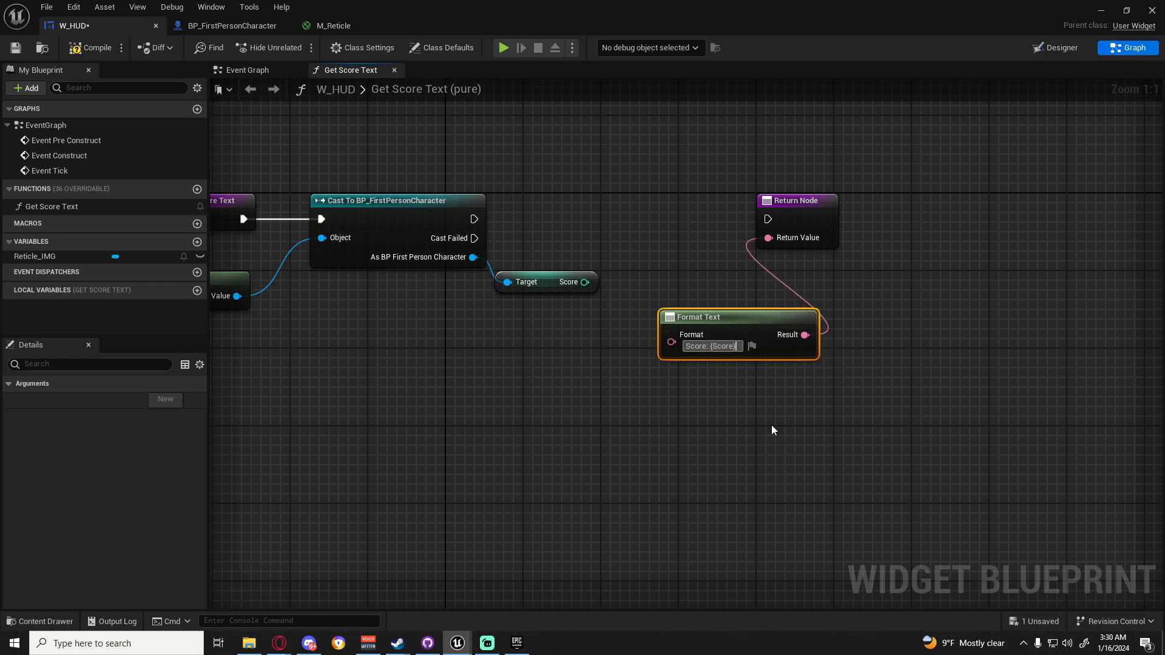
key(Return)
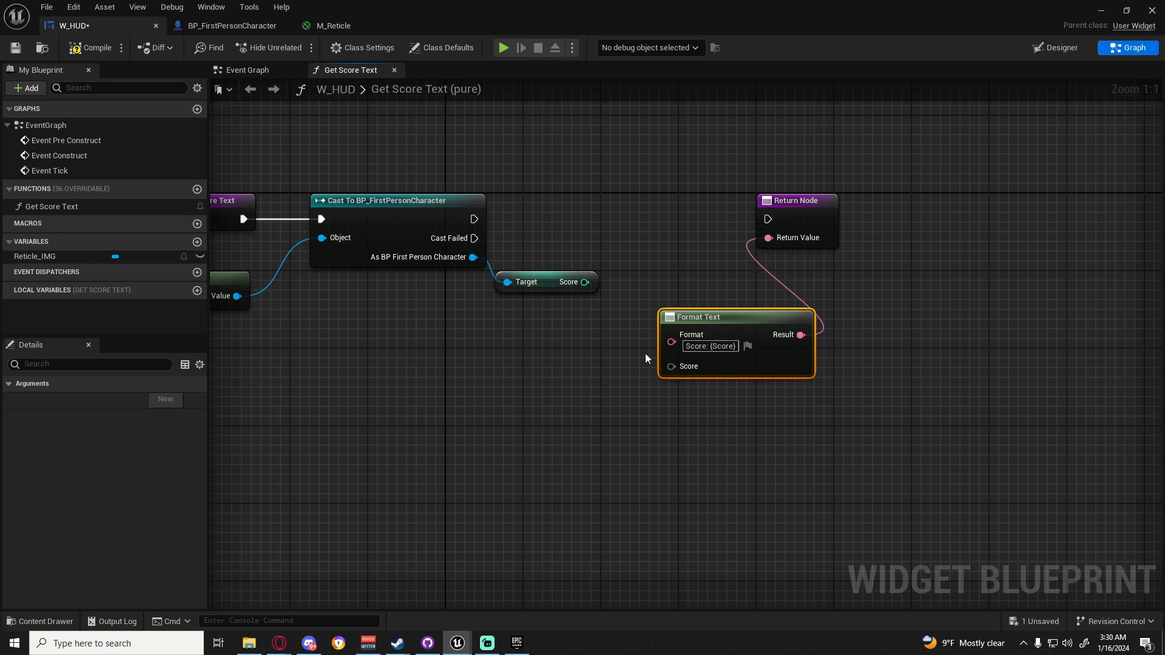
Wire the Score value into Format Text's Score argument and the cast's execution into the Return Node, and save all changes
drag(584, 282, 682, 369)
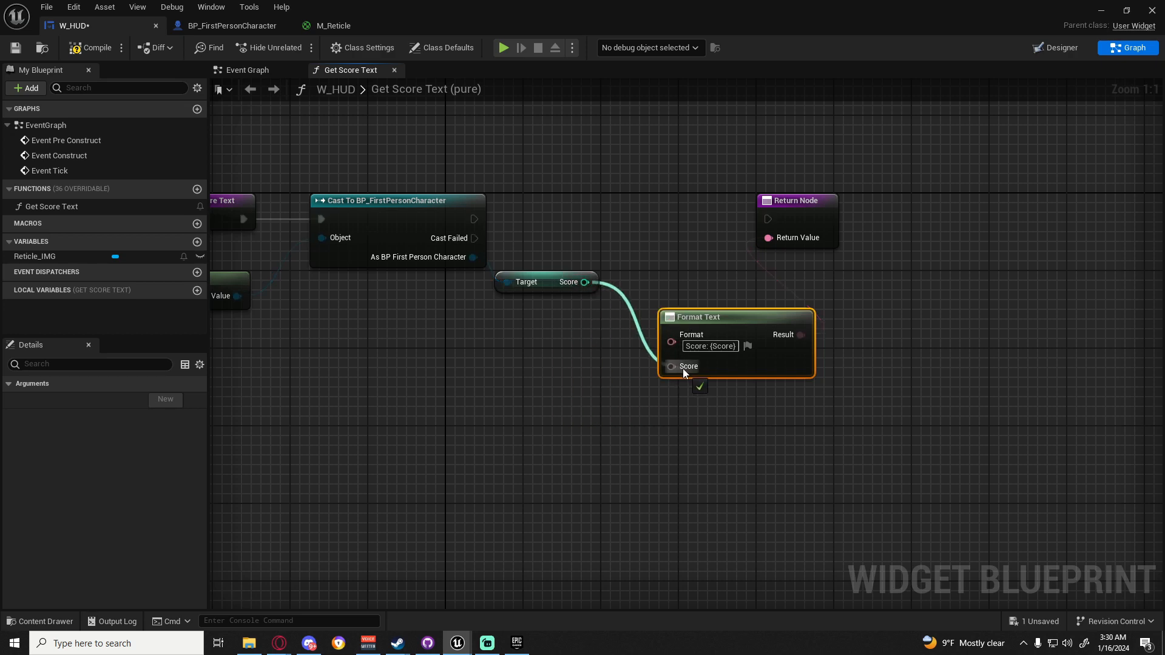
mouse_move(546, 246)
mouse_down()
mouse_move(526, 358)
mouse_move(557, 236)
mouse_up()
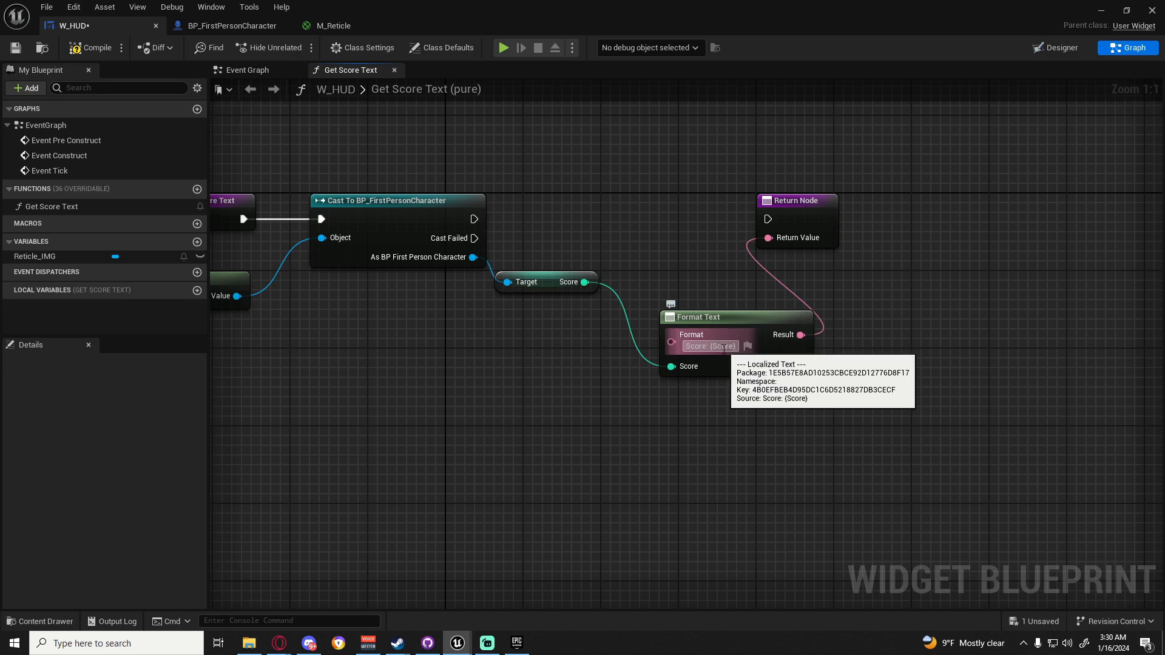
drag(474, 219, 768, 221)
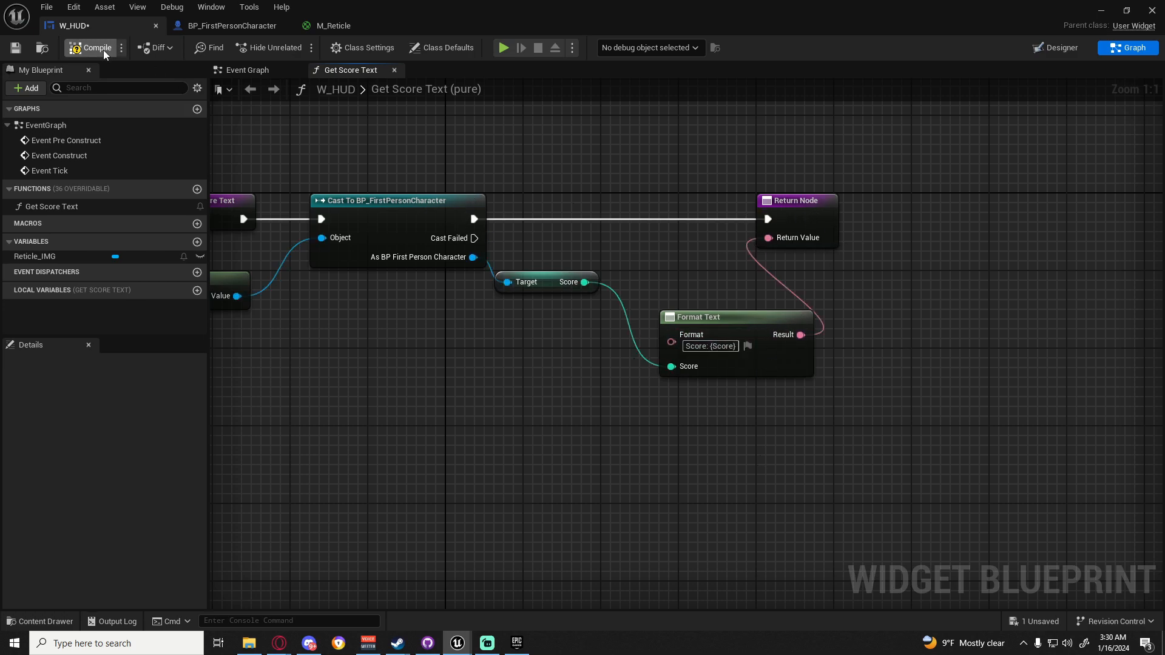
click(47, 6)
click(68, 80)
In BP_FirstPersonCharacter, set the Score variable's default value to 99999 and save all changes
click(210, 24)
click(56, 523)
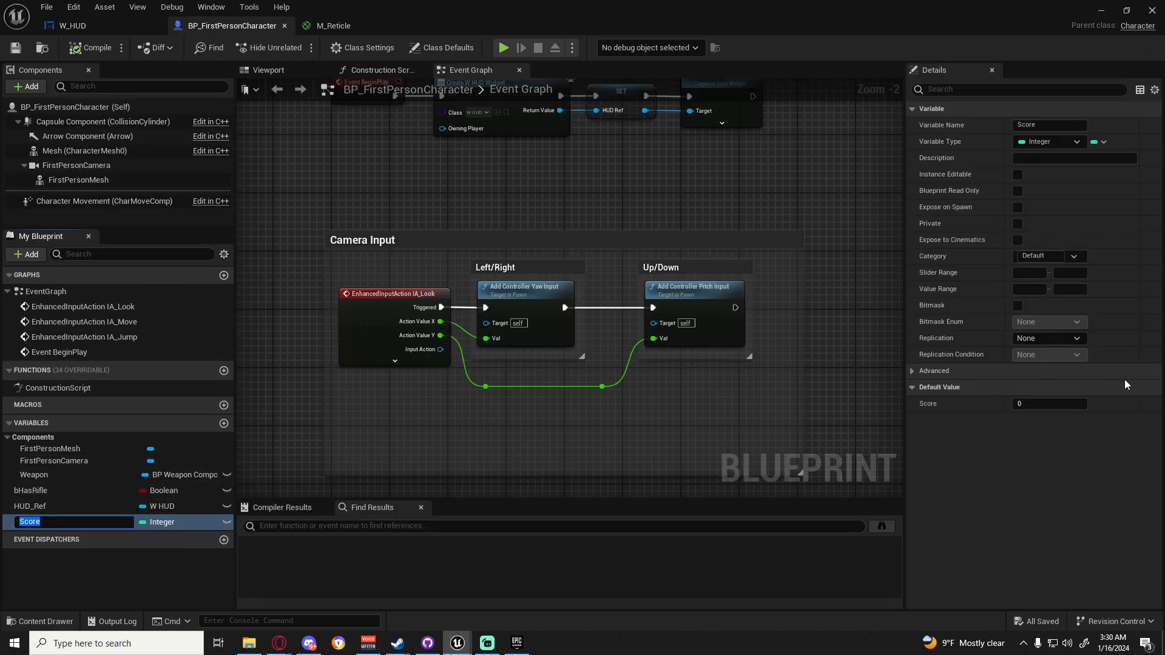
click(1047, 405)
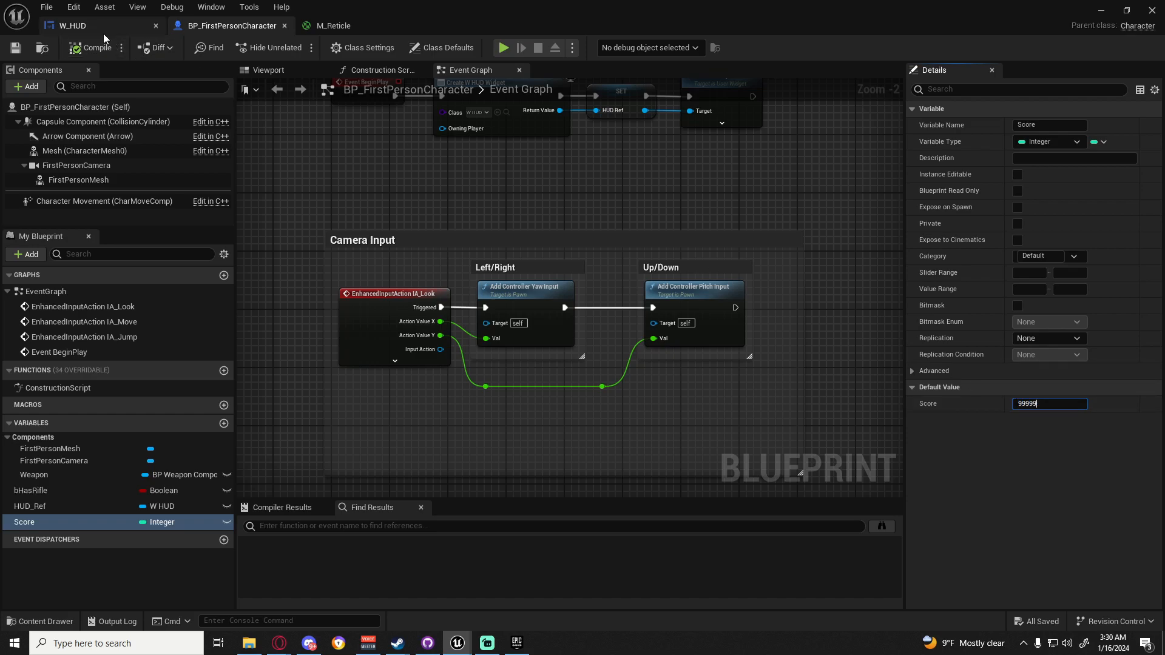
click(46, 7)
click(70, 79)
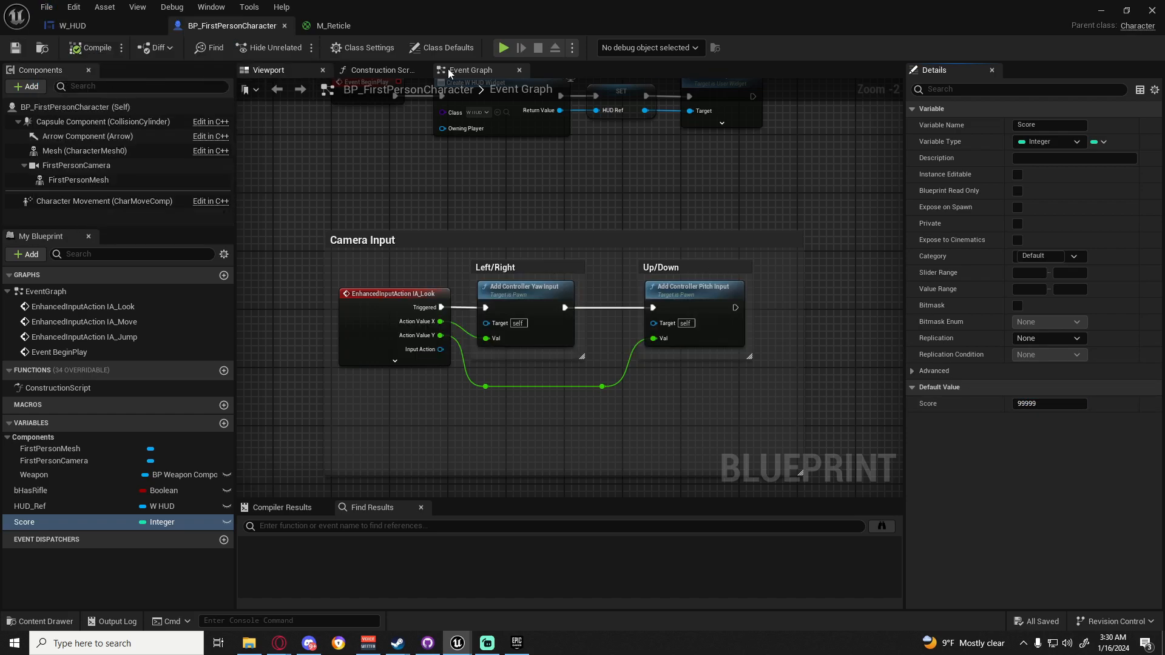
Play the FirstPersonMap level to check the on-screen score text, then stop the session
click(1099, 11)
click(297, 46)
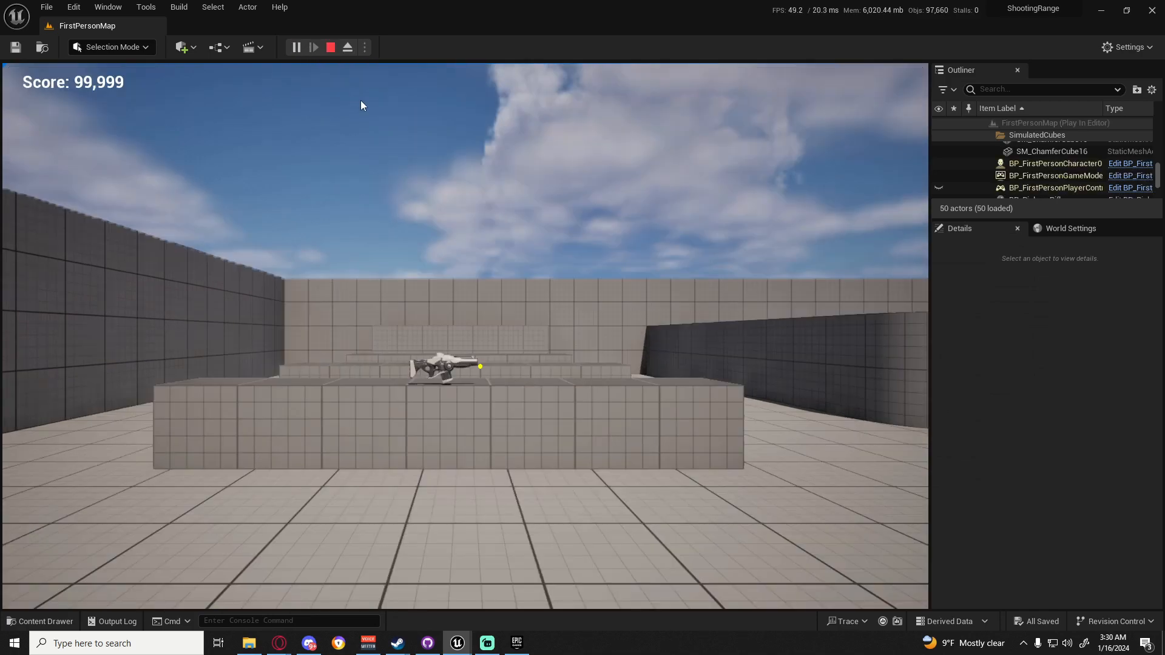
key(w)
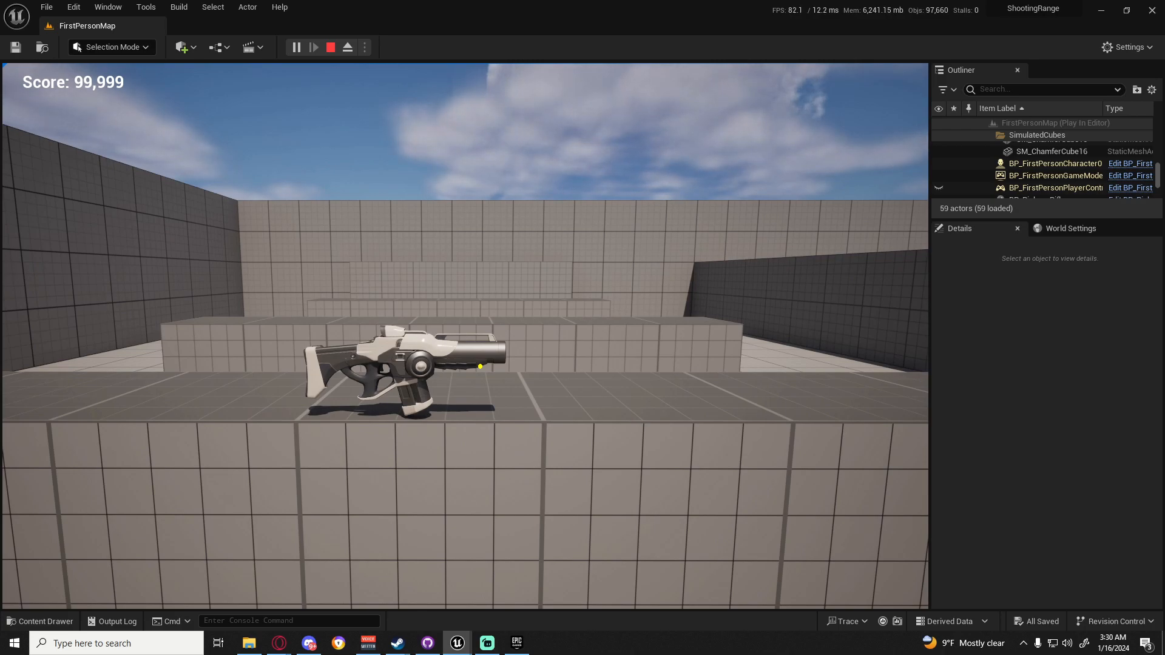
key(Escape)
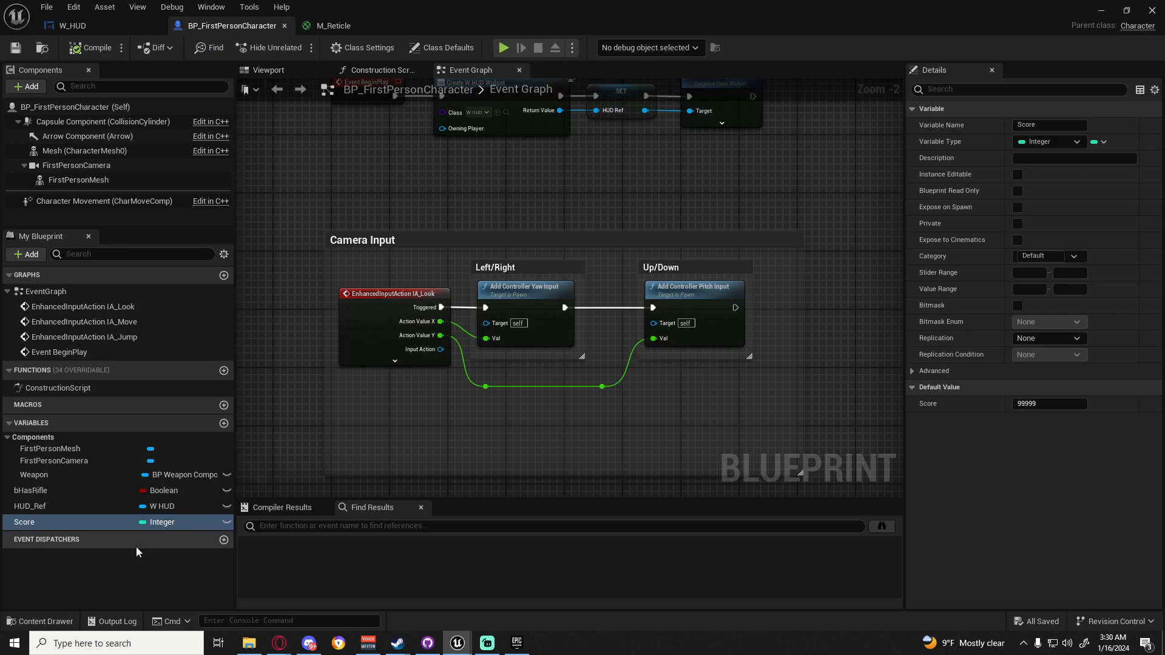
Set the Score variable's default value to 0, compile and save BP_FirstPersonCharacter, and return to W_HUD
click(1053, 404)
text(0)
key(Return)
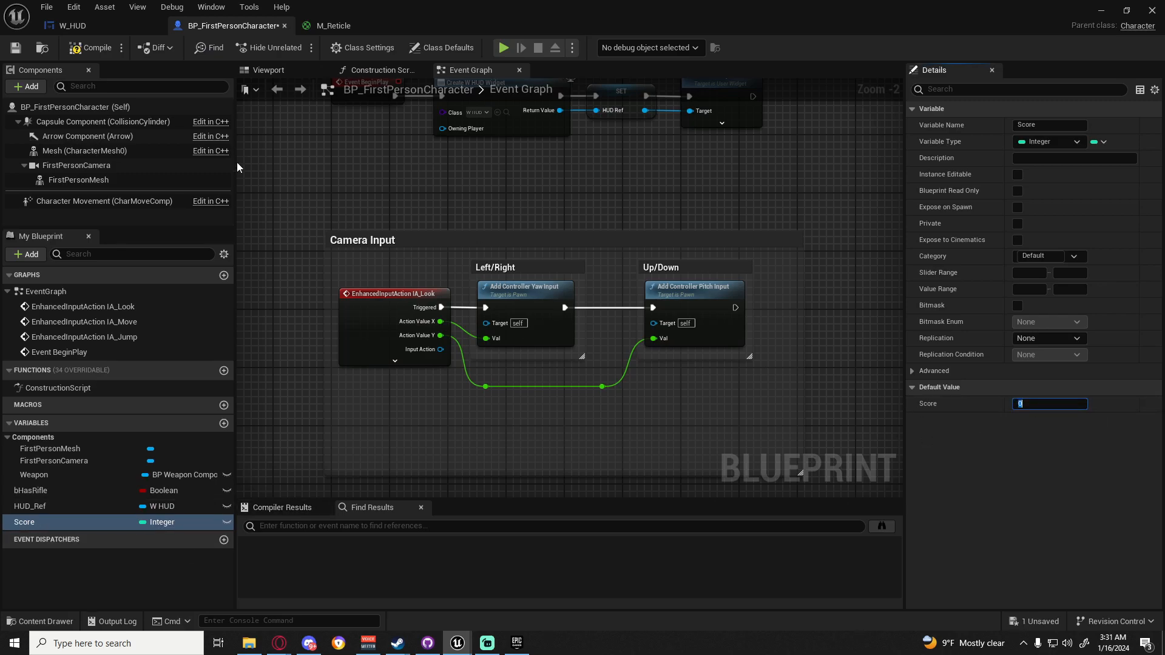
click(91, 47)
click(72, 26)
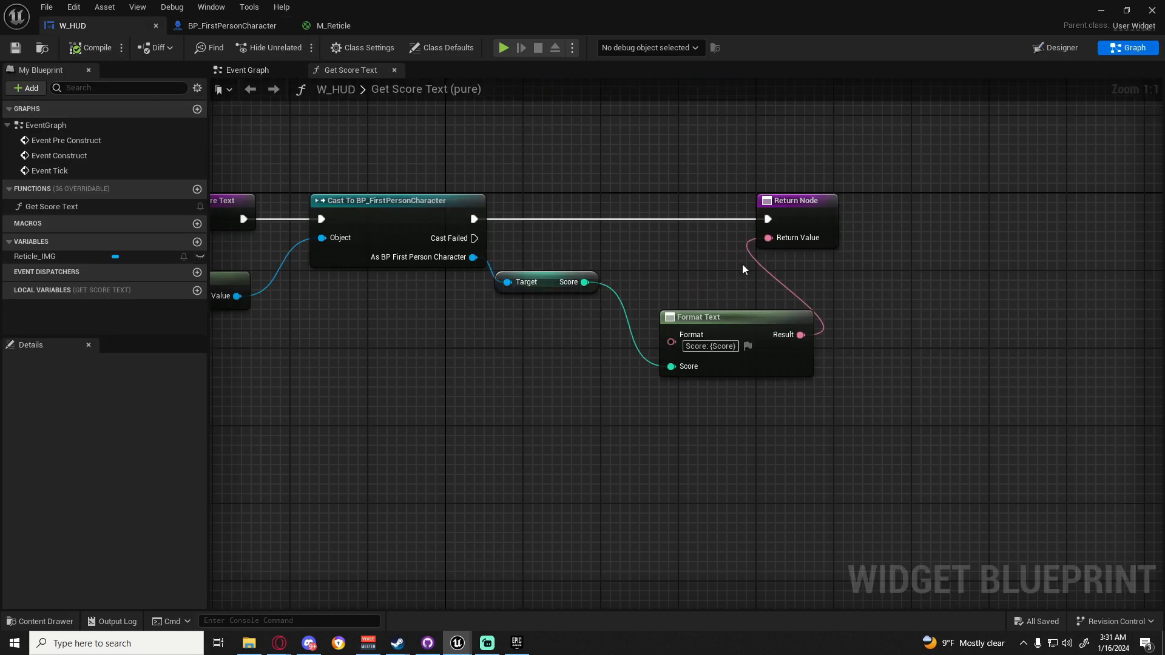